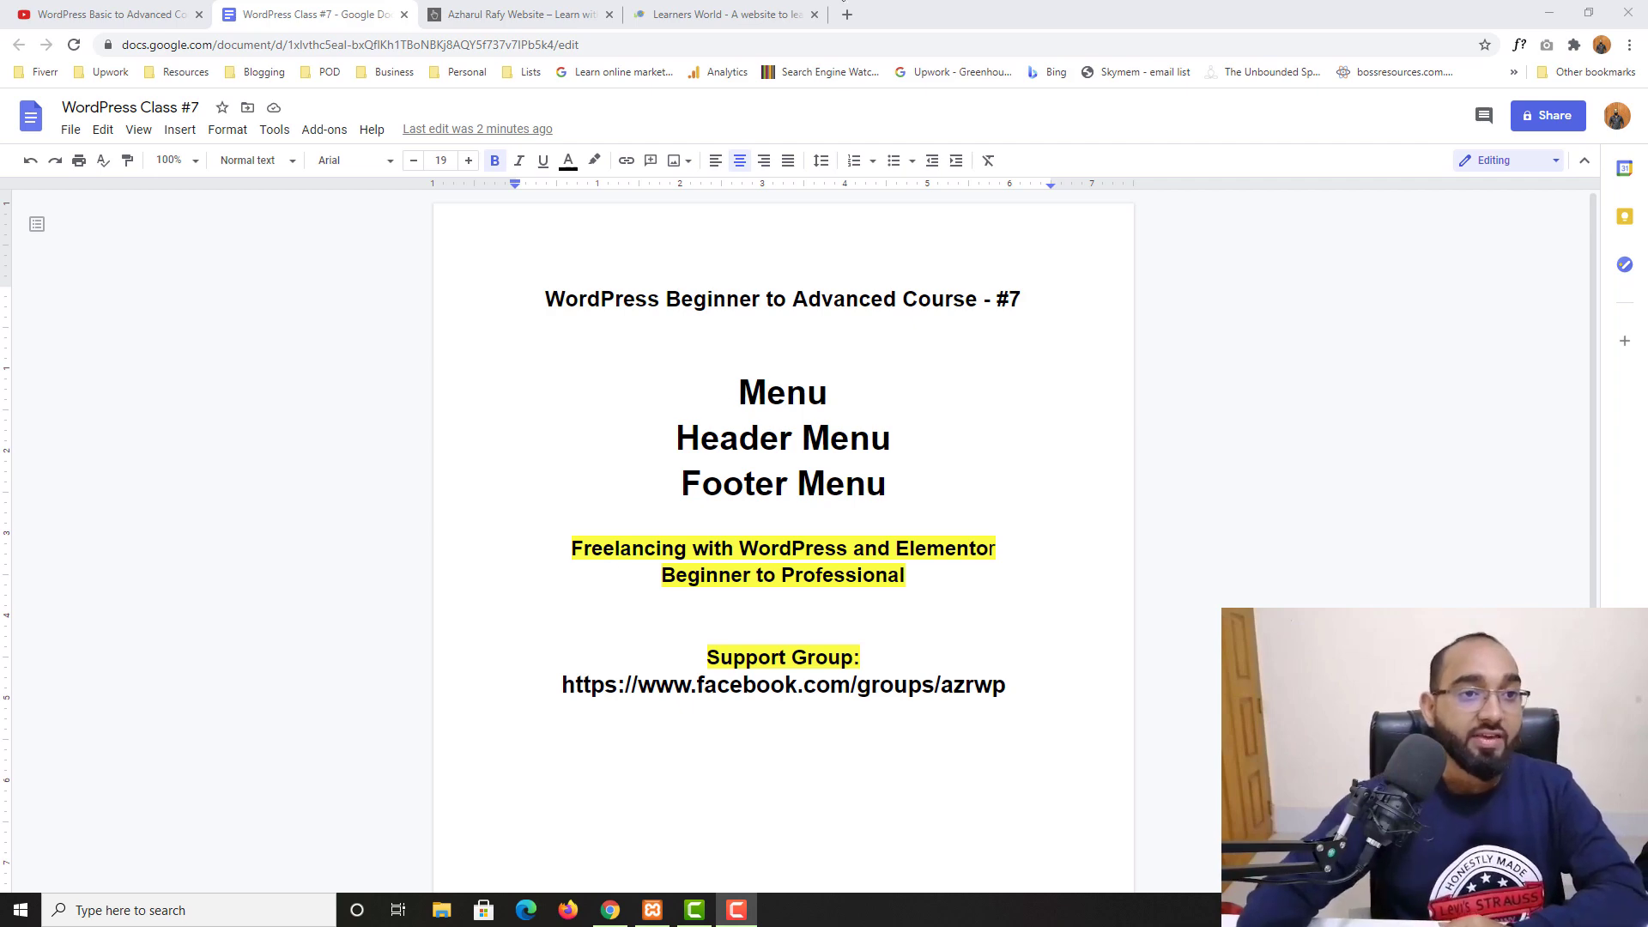
# Switch to the local WordPress site, reload its homepage and look over the header navigation and footer.
pyautogui.click(541, 15)
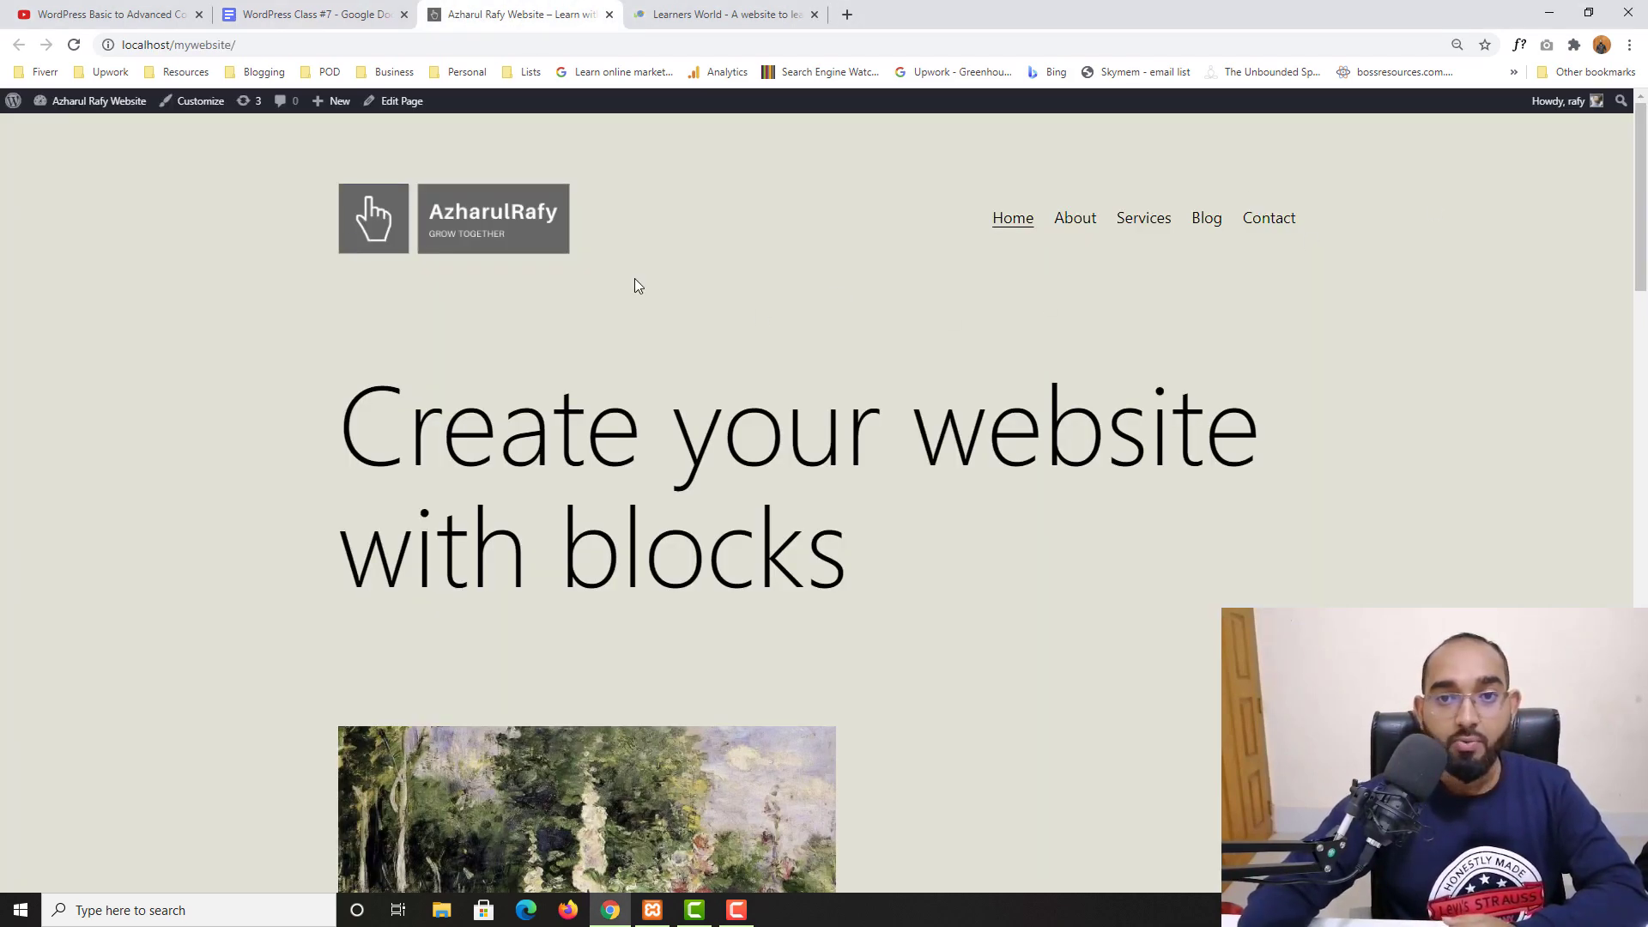
pyautogui.click(74, 45)
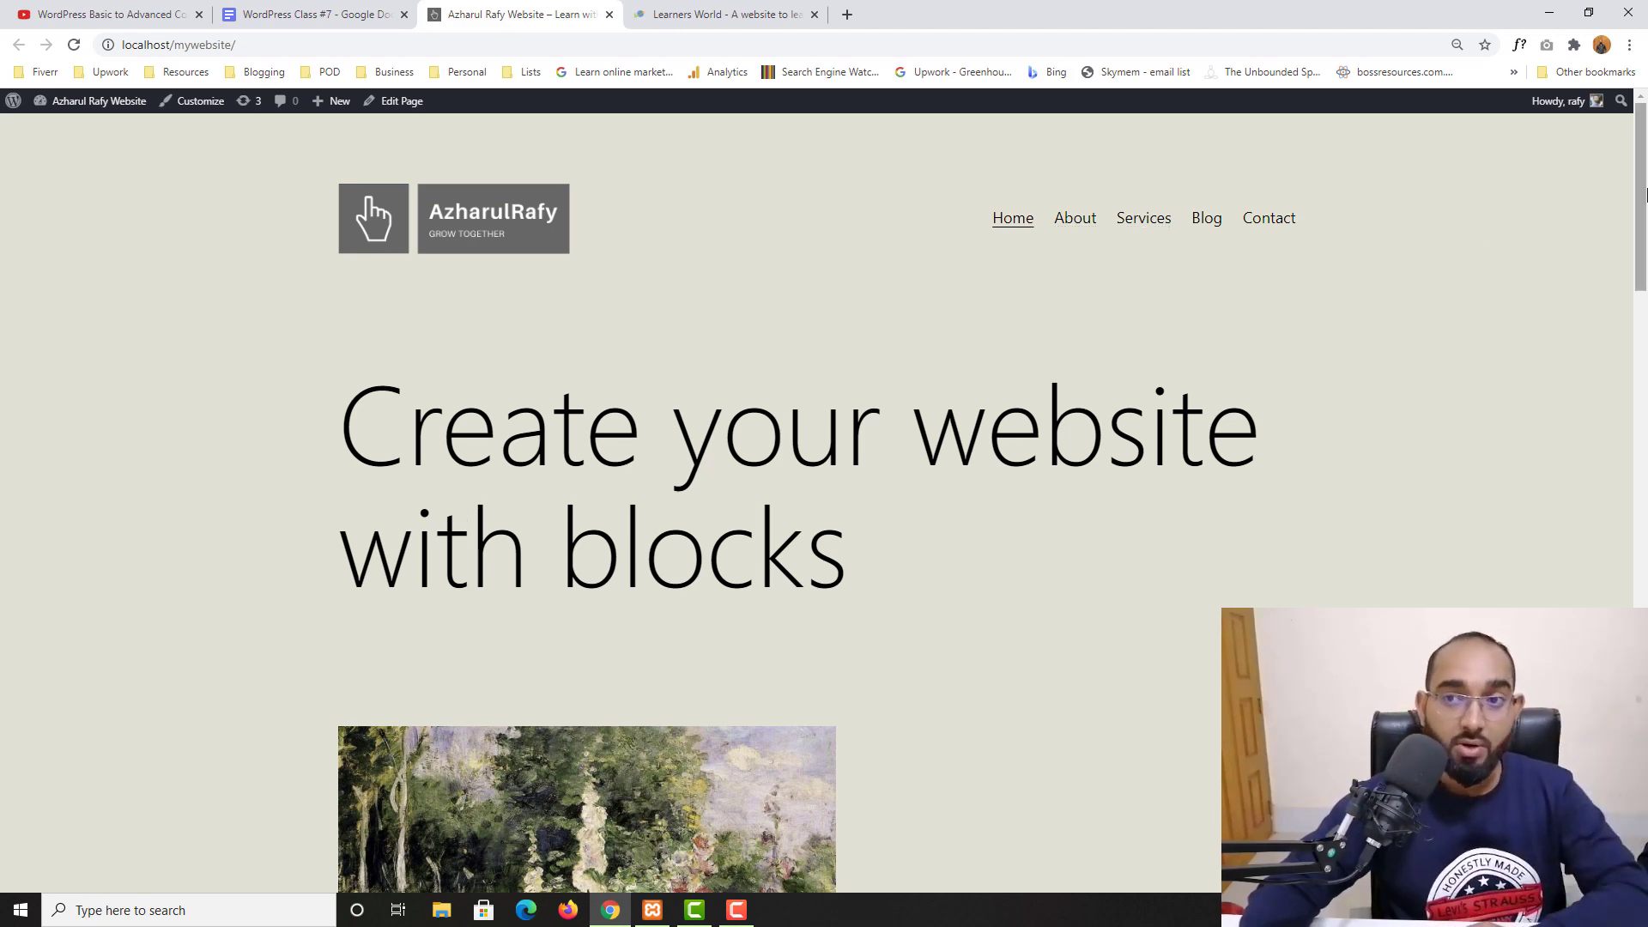
pyautogui.scroll(-20, 1641, 208)
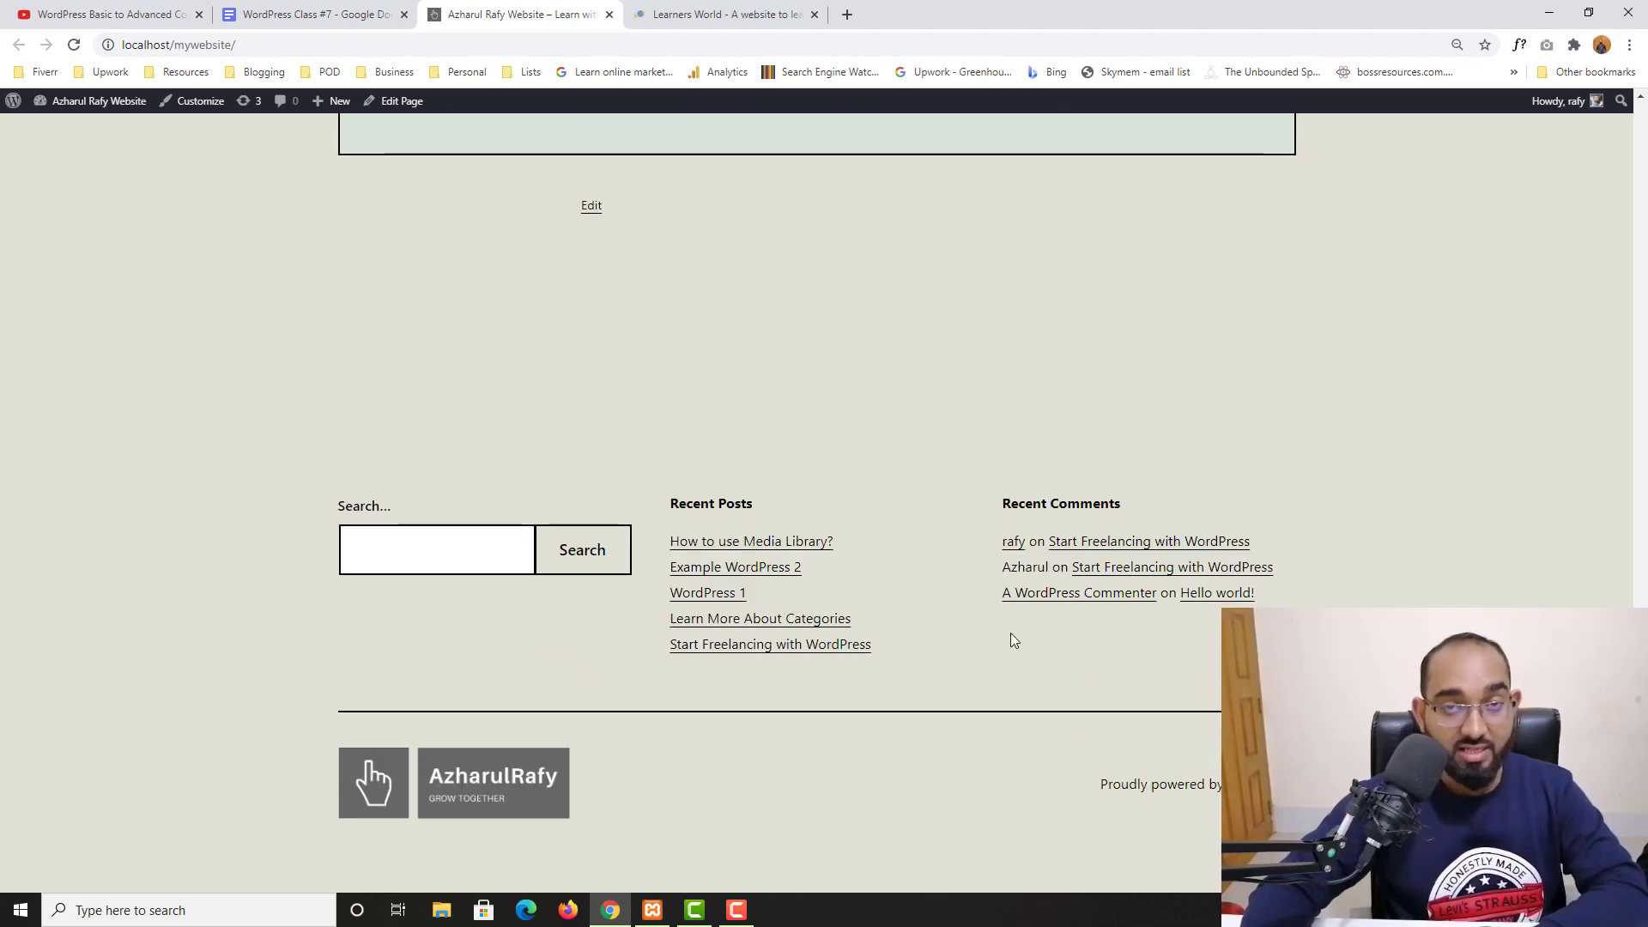
pyautogui.scroll(10, 837, 614)
pyautogui.scroll(10, 833, 606)
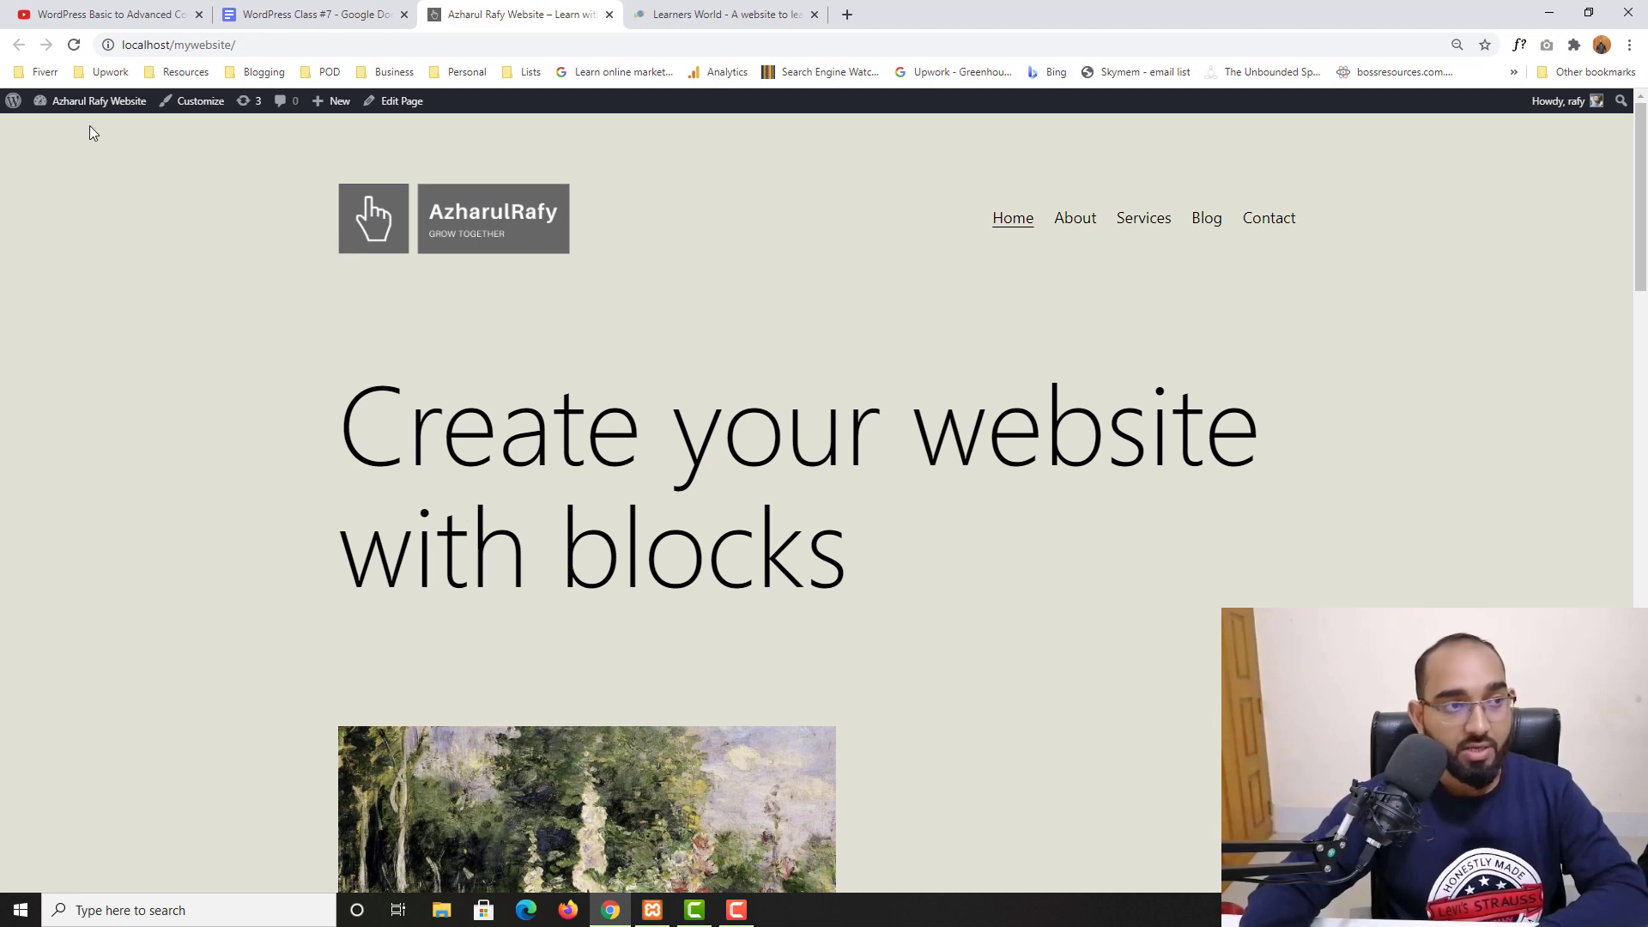
# Open the menu management screen from the WordPress dashboard and permanently delete the existing Primary Menu.
pyautogui.moveTo(89, 101)
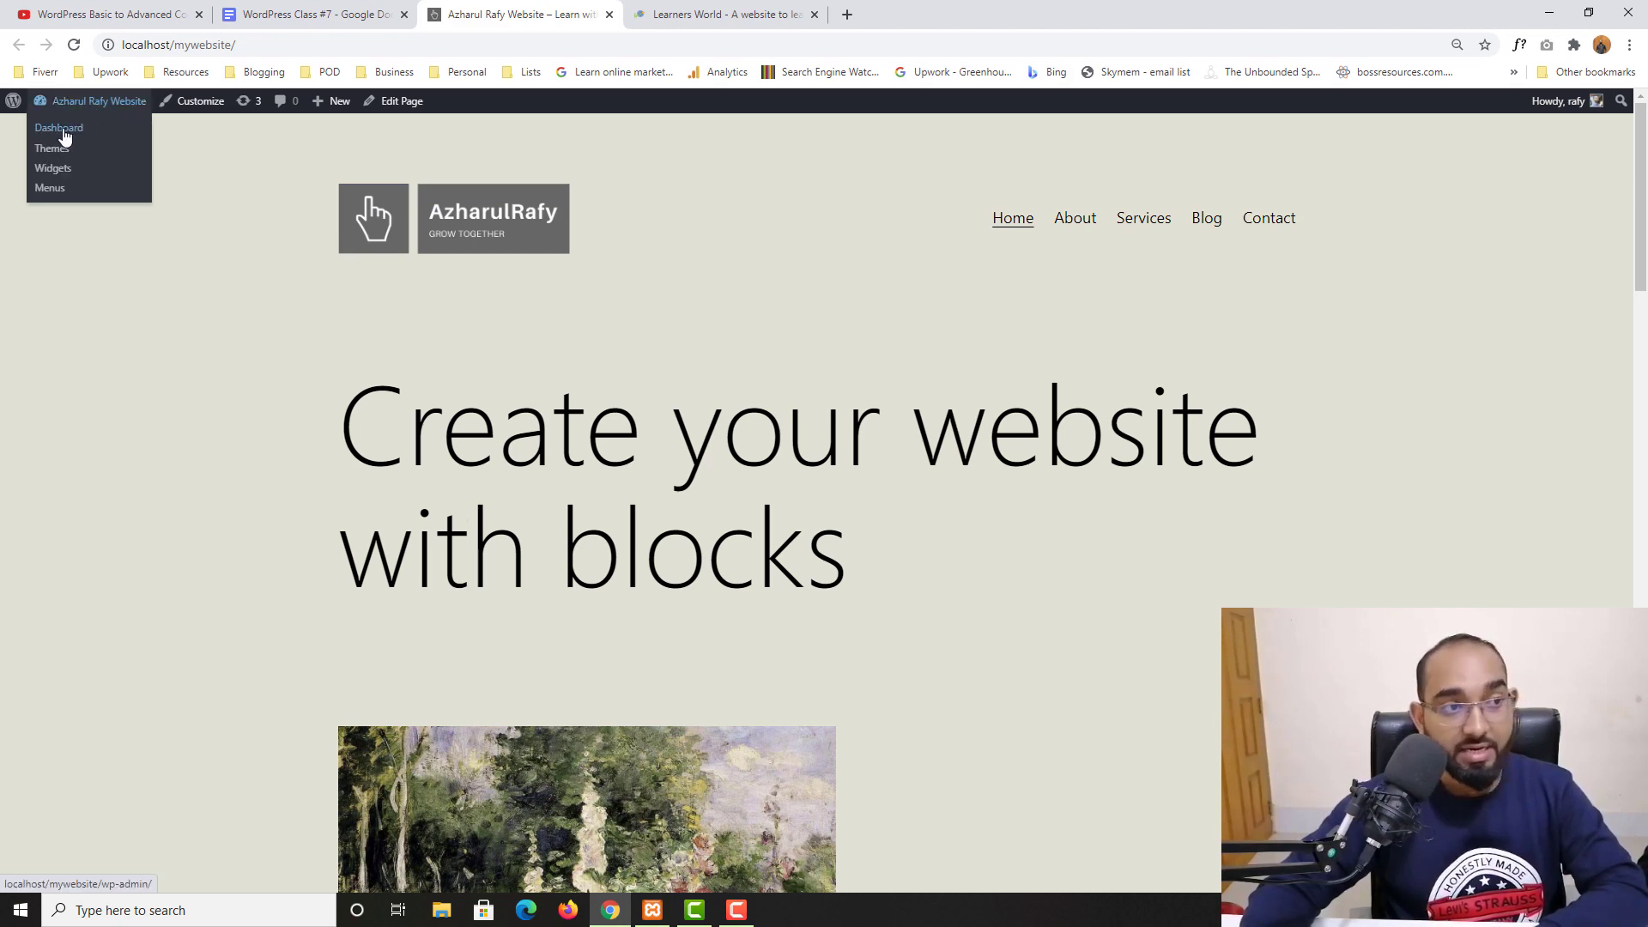
pyautogui.click(64, 135)
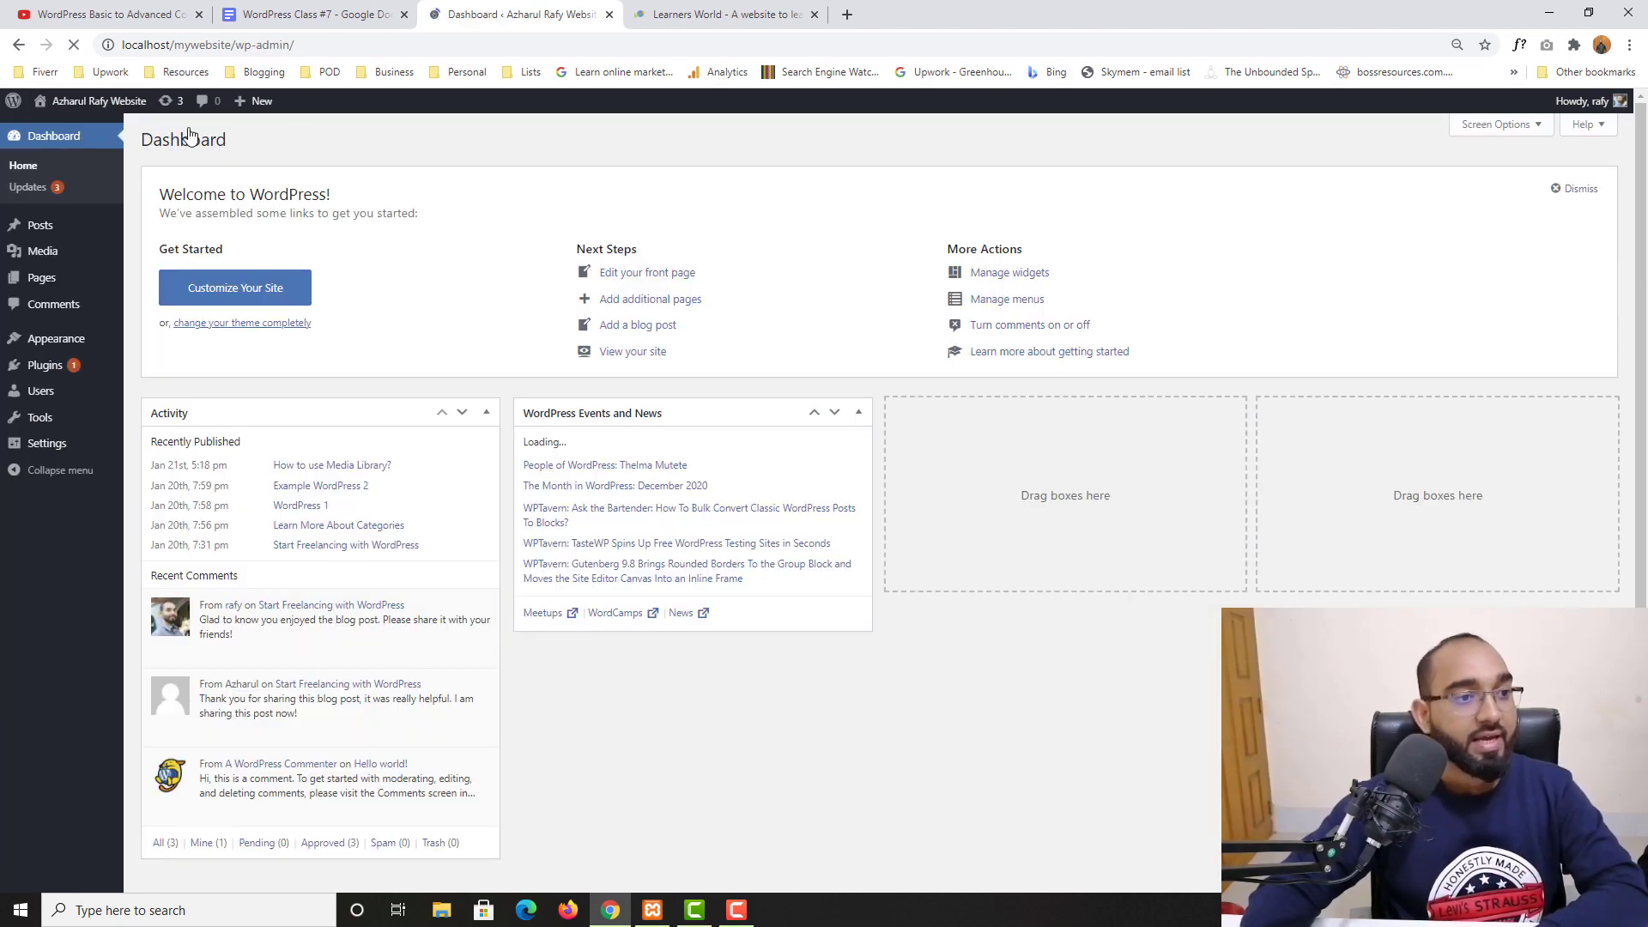
pyautogui.moveTo(51, 339)
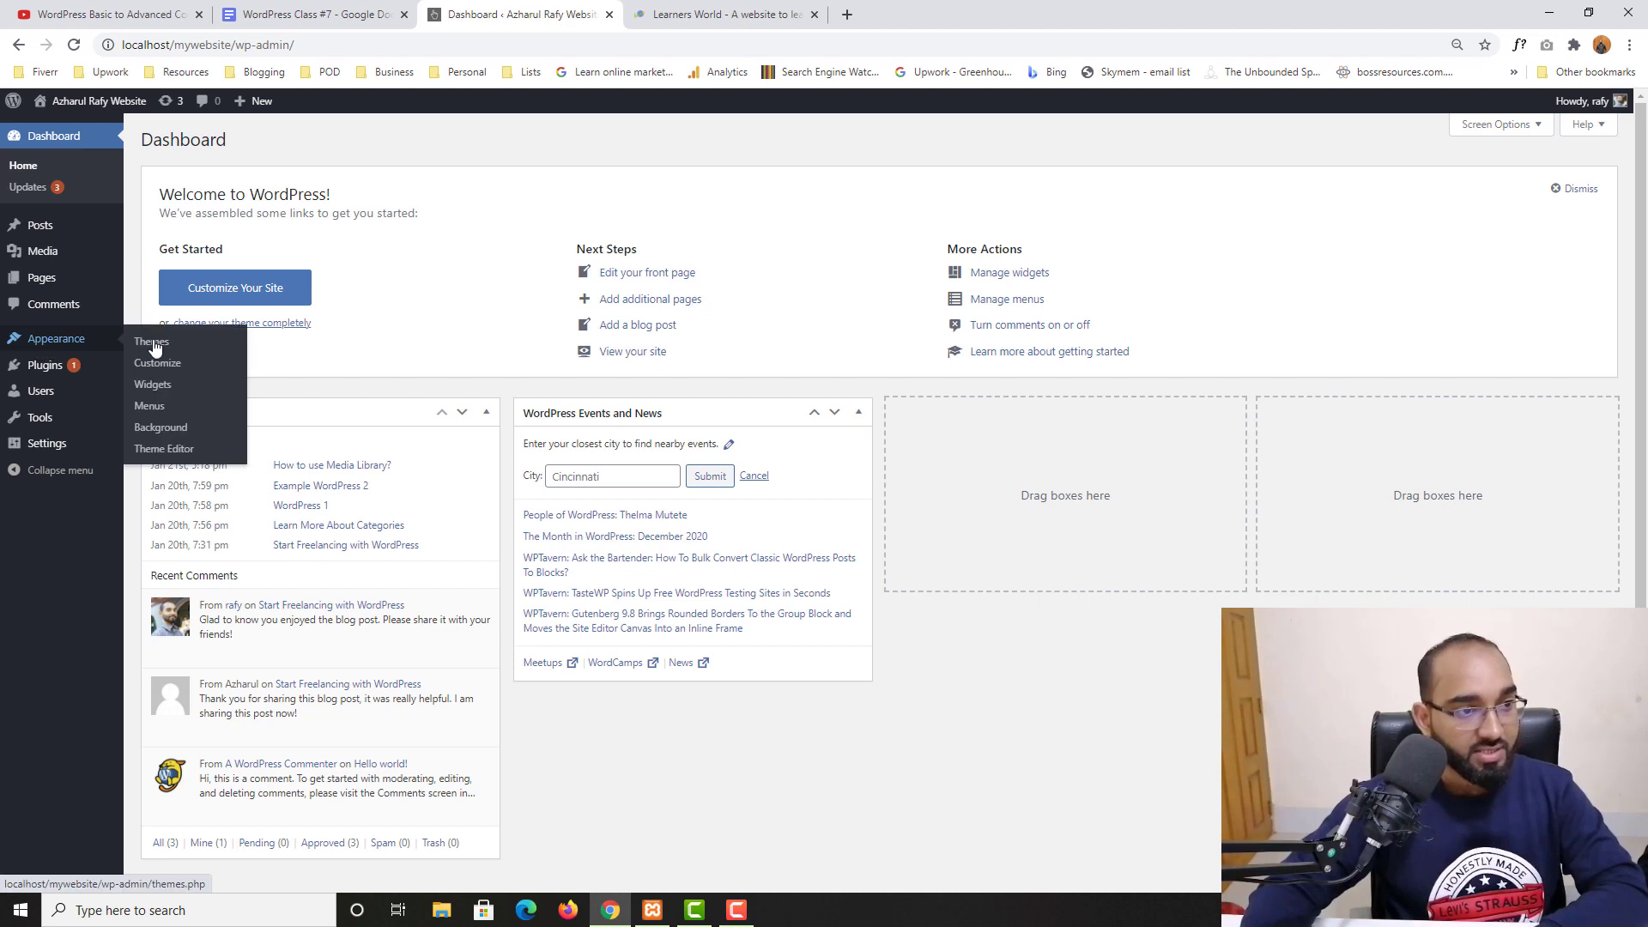
pyautogui.click(151, 408)
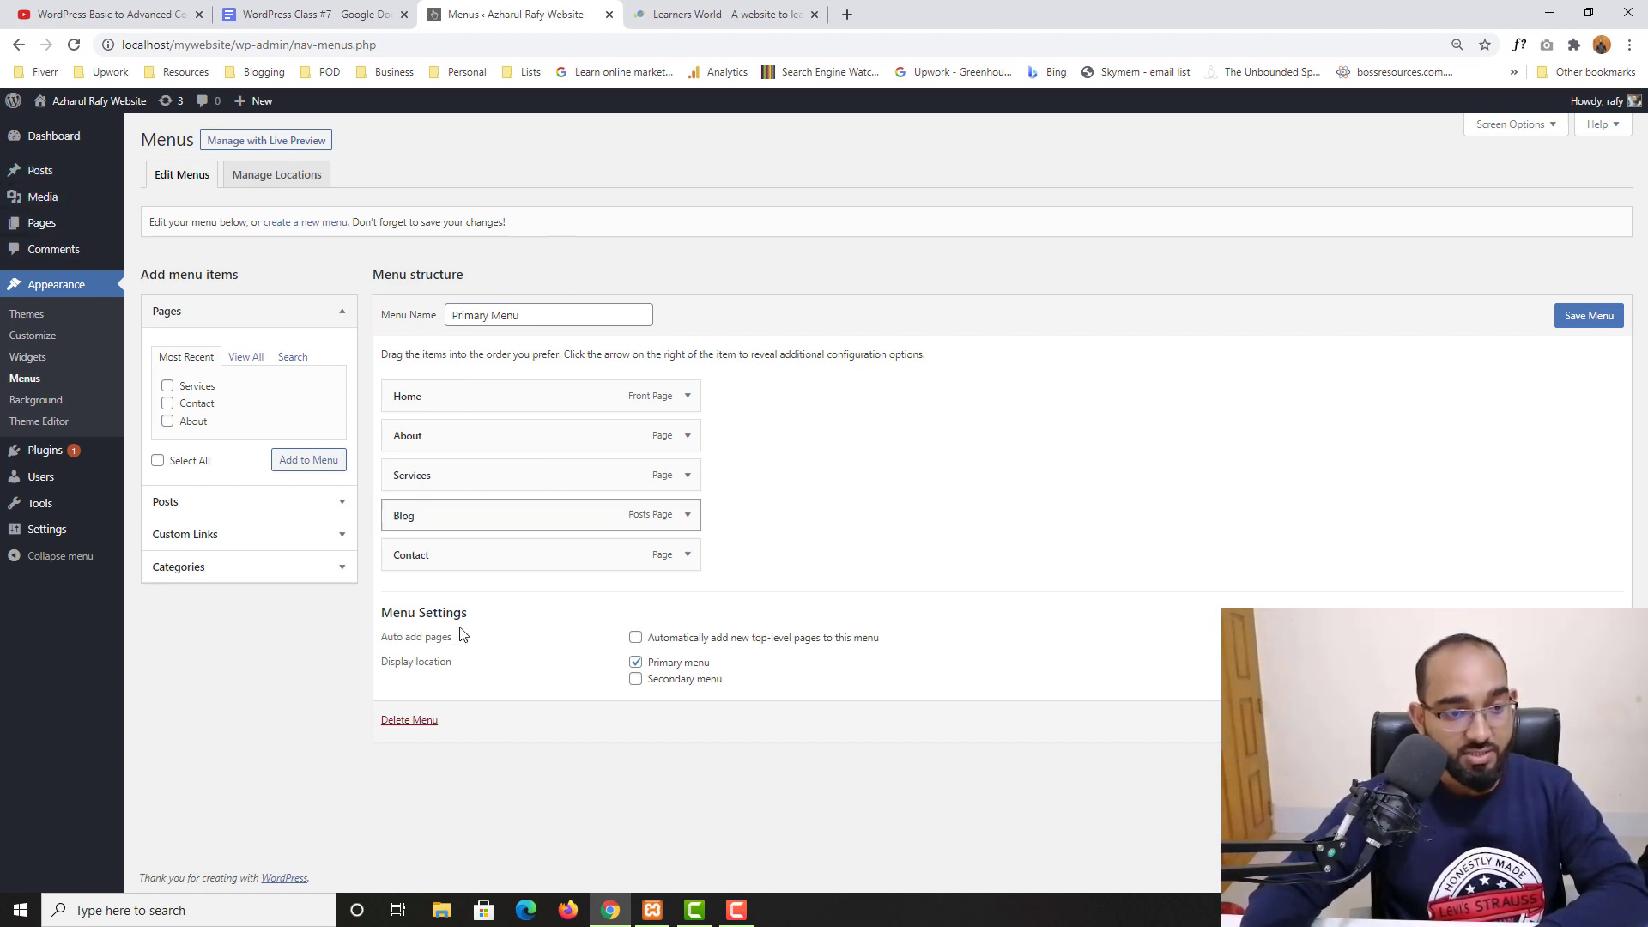
pyautogui.click(400, 724)
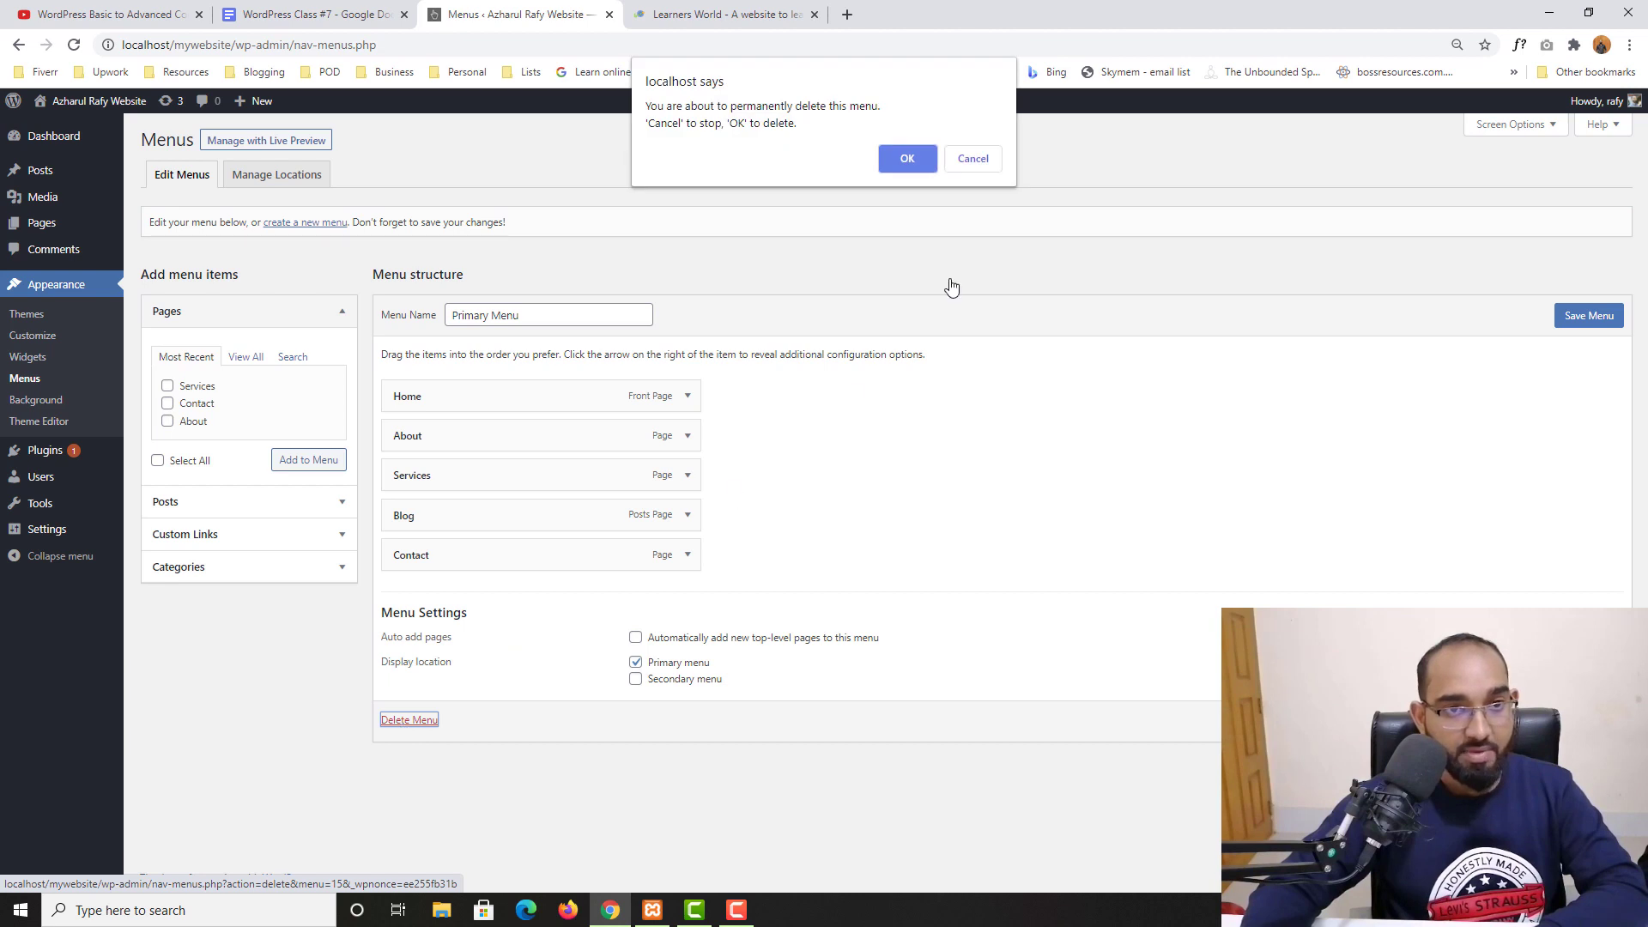
pyautogui.click(915, 154)
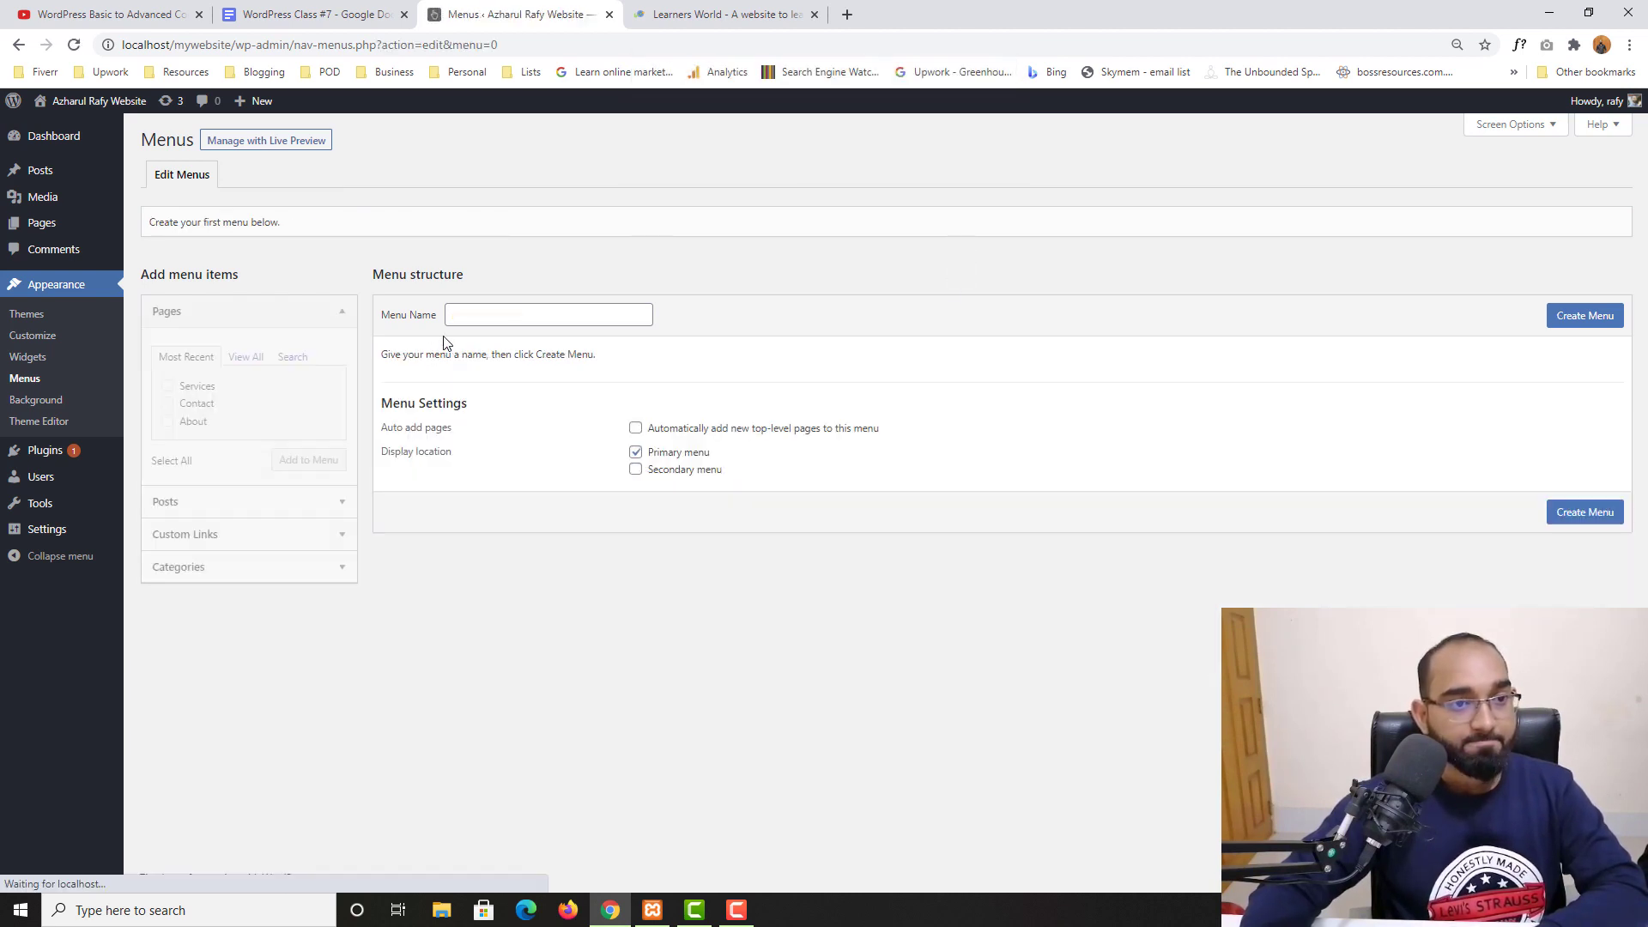
# Open the local site's homepage in a separate browser tab and check the header and page content after the menu deletion.
pyautogui.rightClick(57, 131)
pyautogui.click(66, 144)
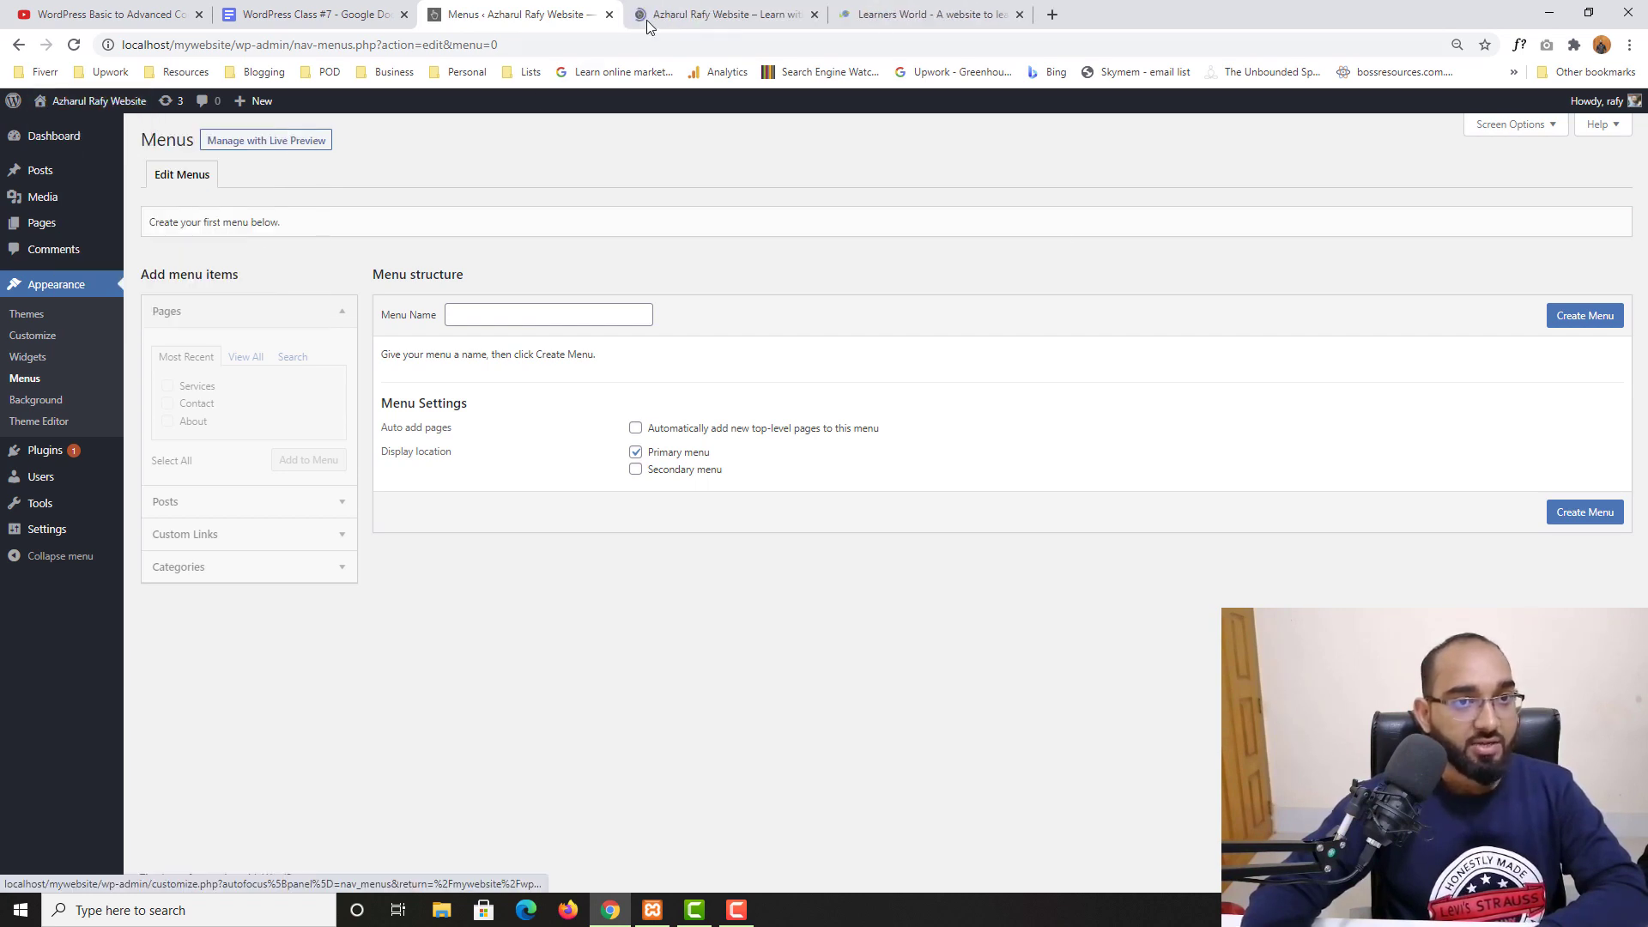
pyautogui.click(646, 19)
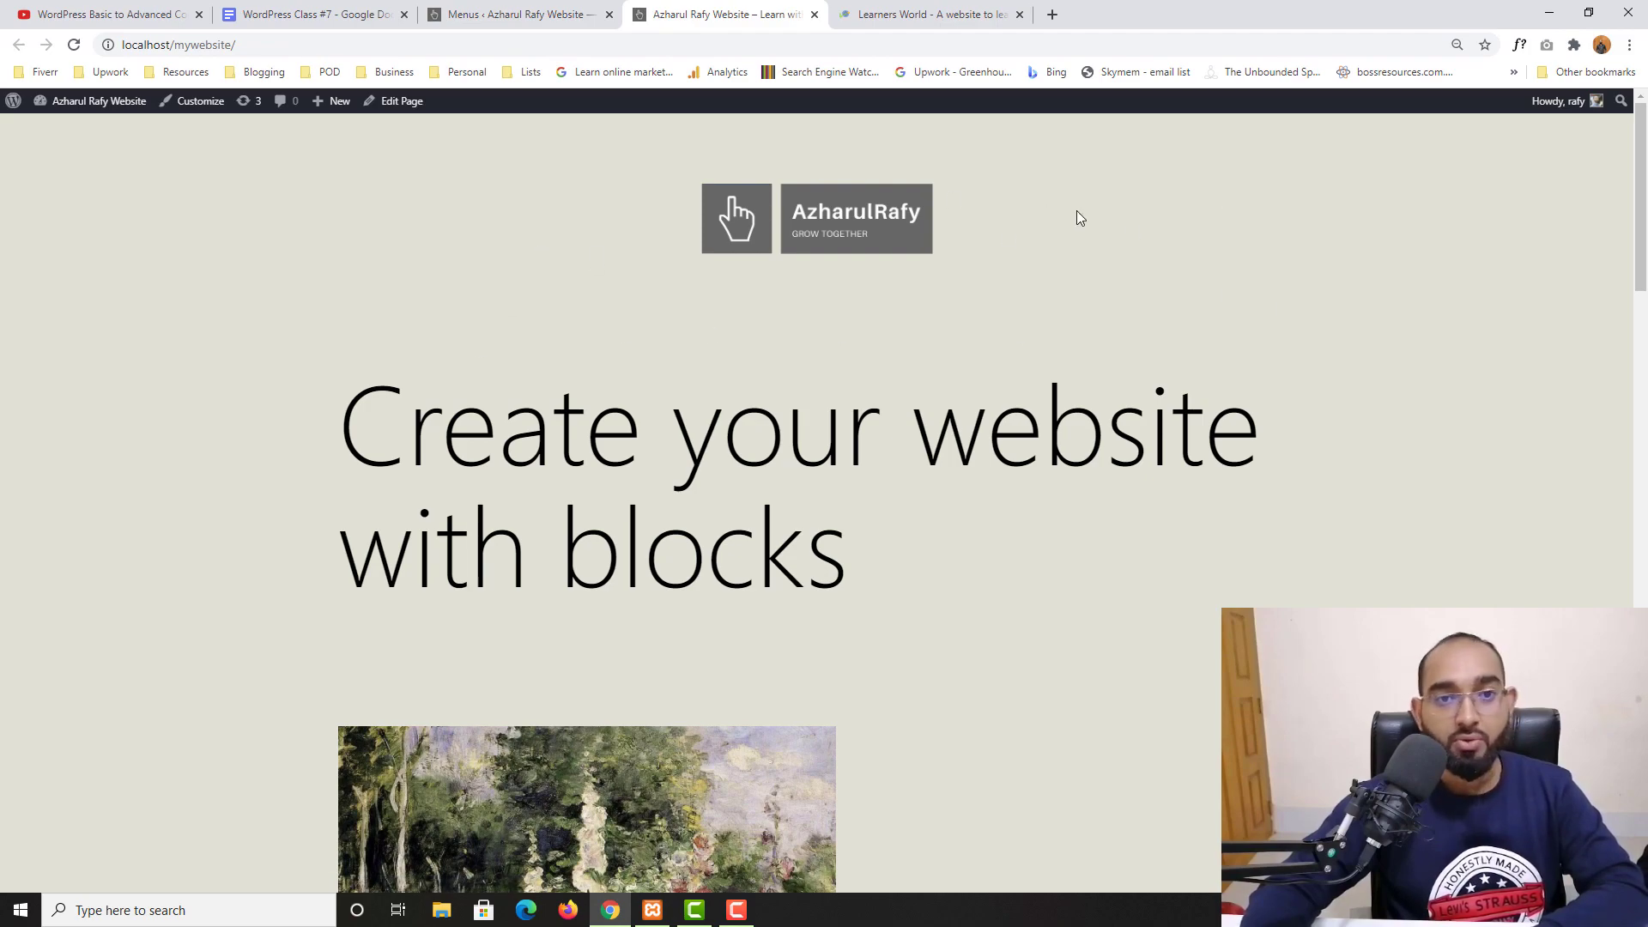
pyautogui.scroll(-8, 252, 444)
pyautogui.scroll(-5, 250, 440)
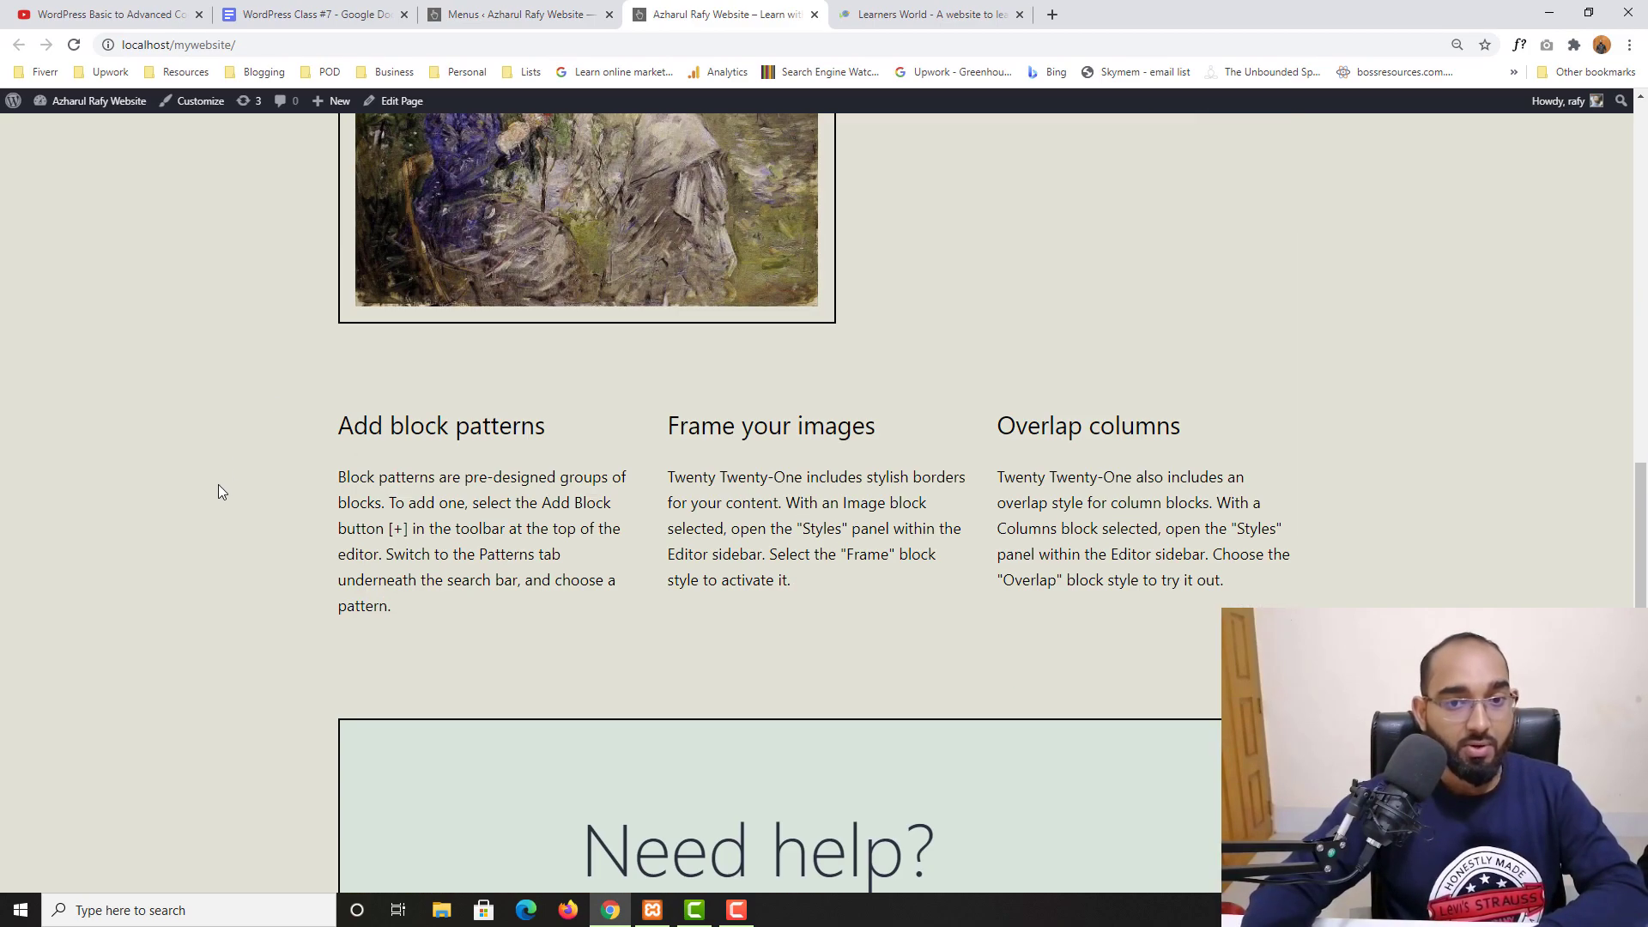
pyautogui.scroll(15, 218, 485)
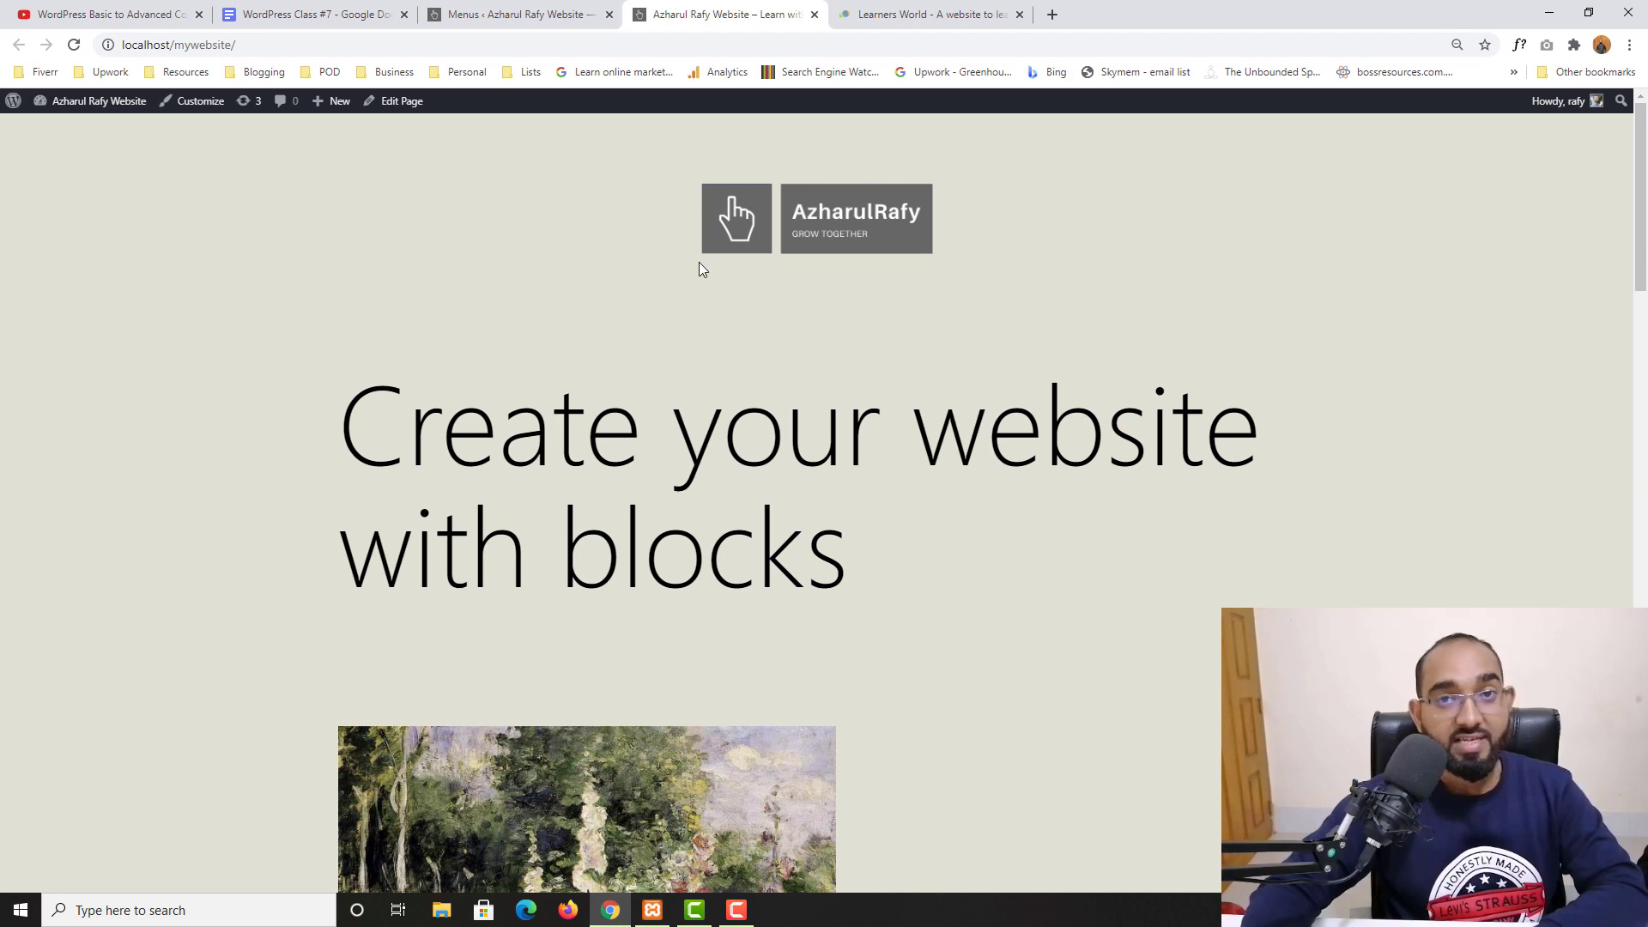
# Examine the Learn submenu in the Learners World site's navigation and return to the menu editor.
pyautogui.click(897, 12)
pyautogui.moveTo(988, 171)
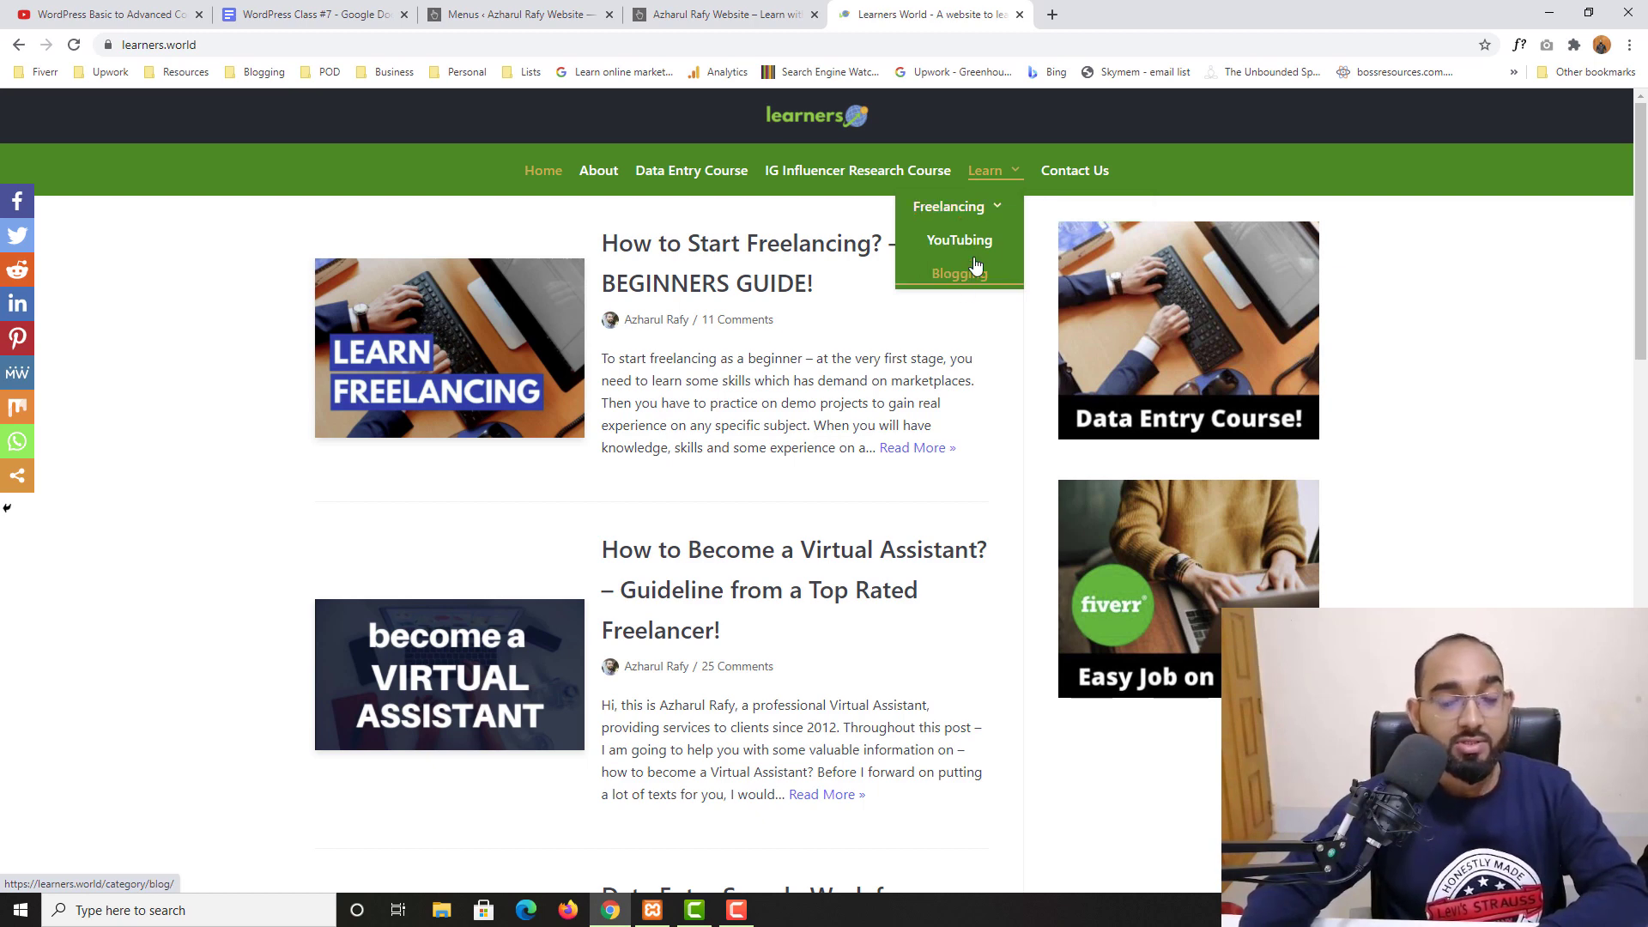
pyautogui.click(488, 12)
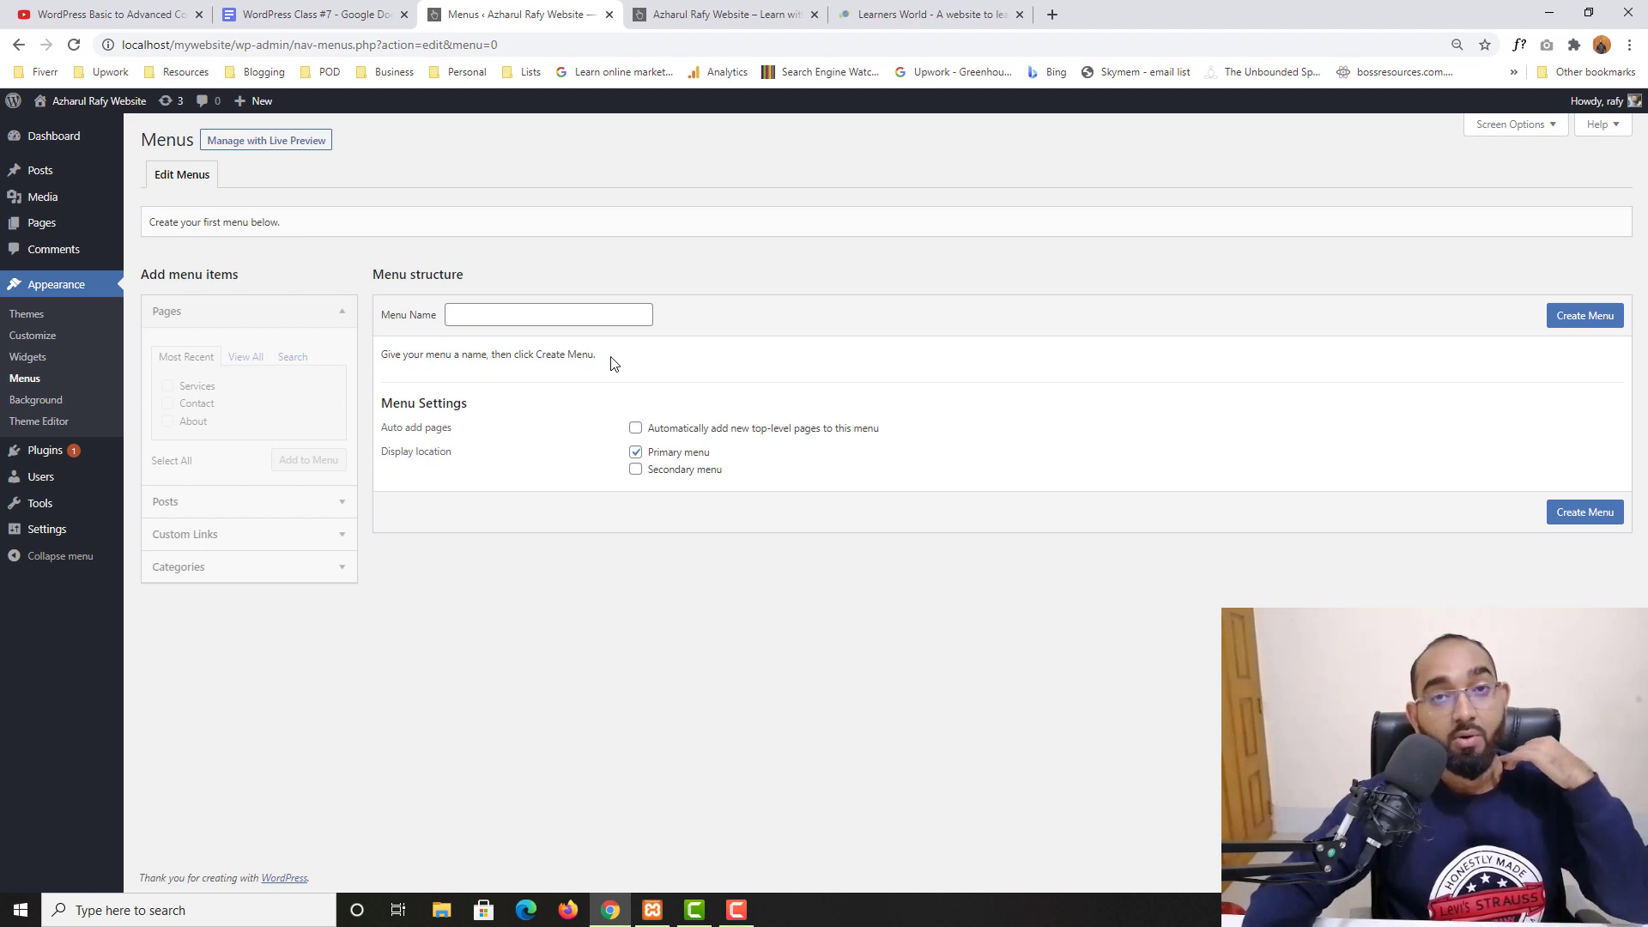
# Create a menu named Header Menu with only the Primary menu display location enabled.
pyautogui.click(537, 317)
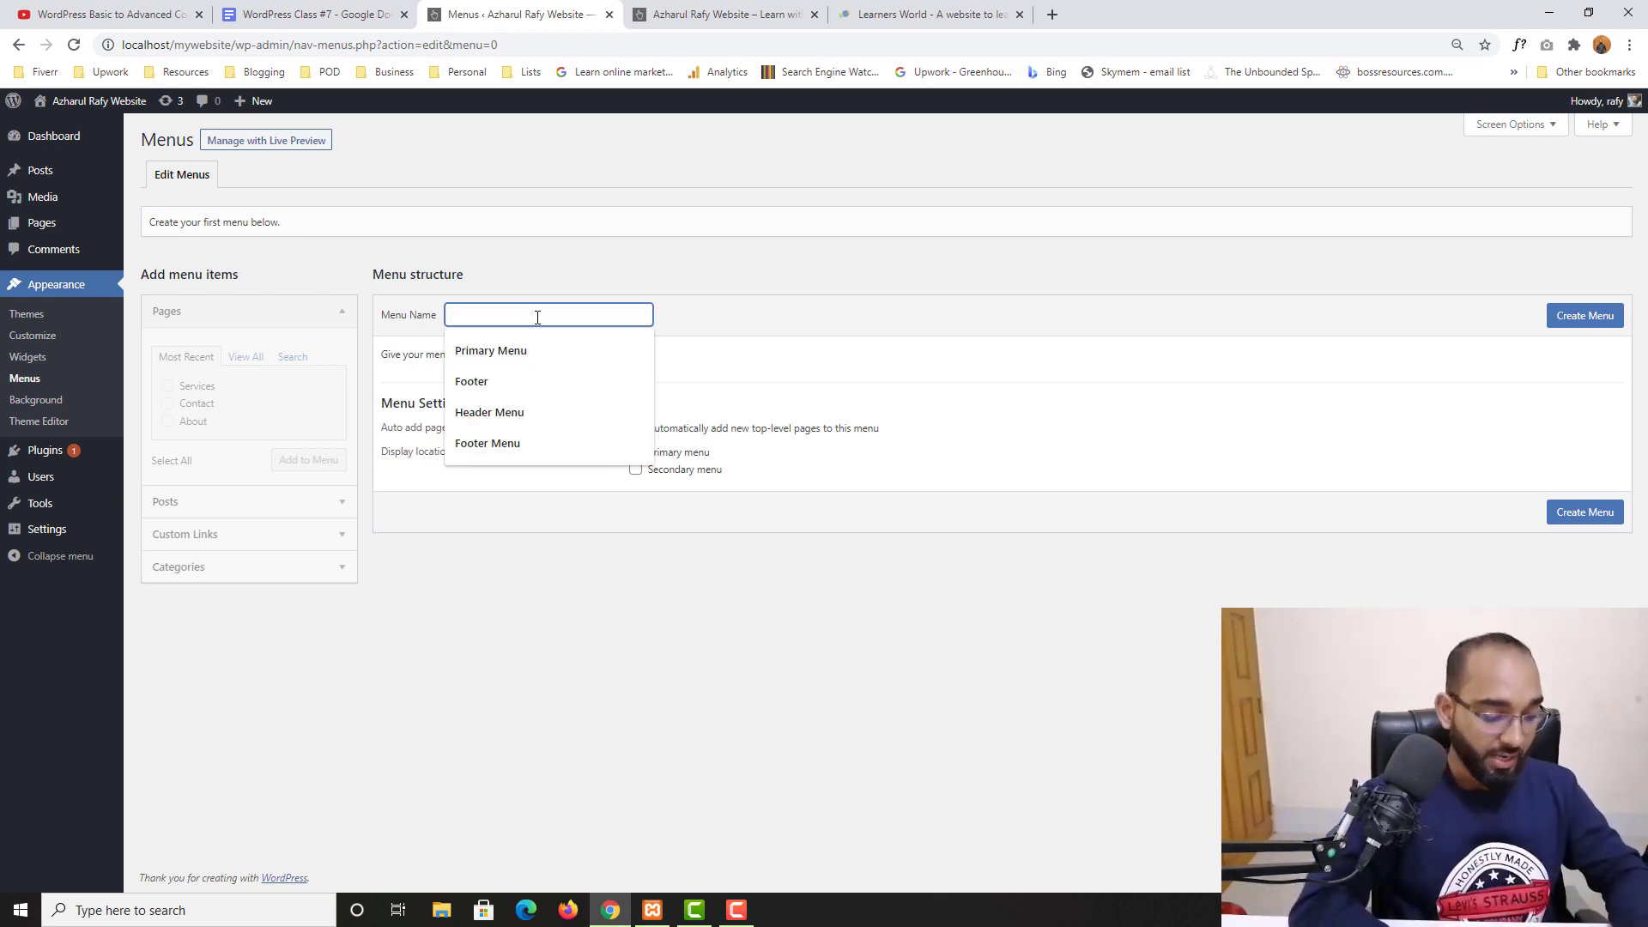
pyautogui.write('Head')
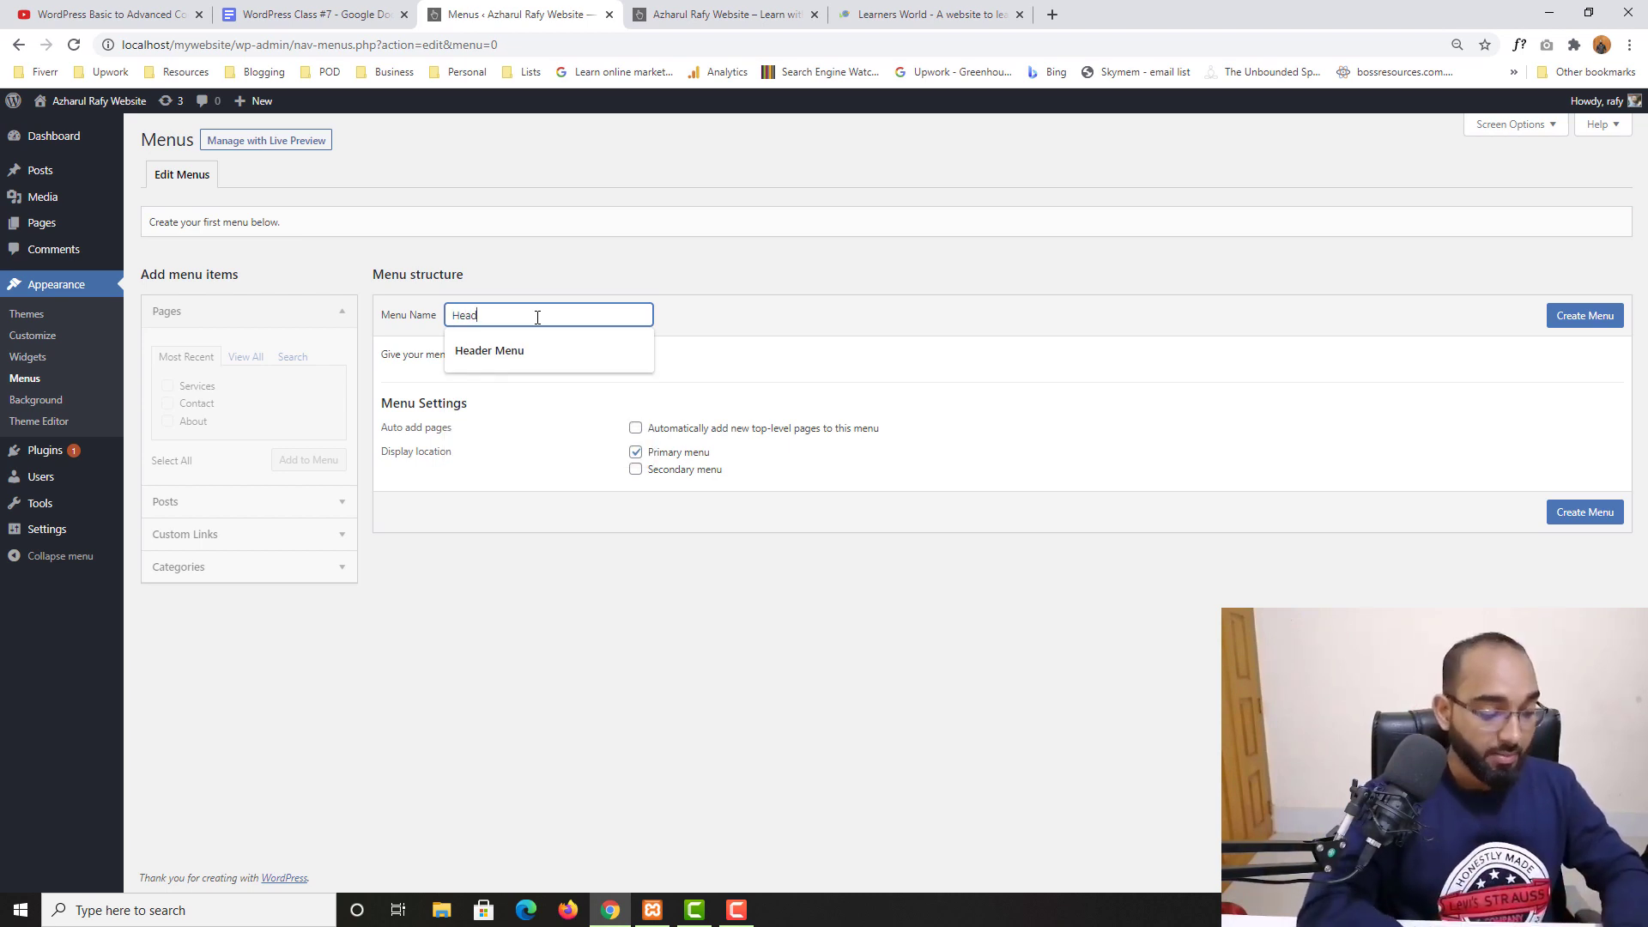
pyautogui.write('er Menu')
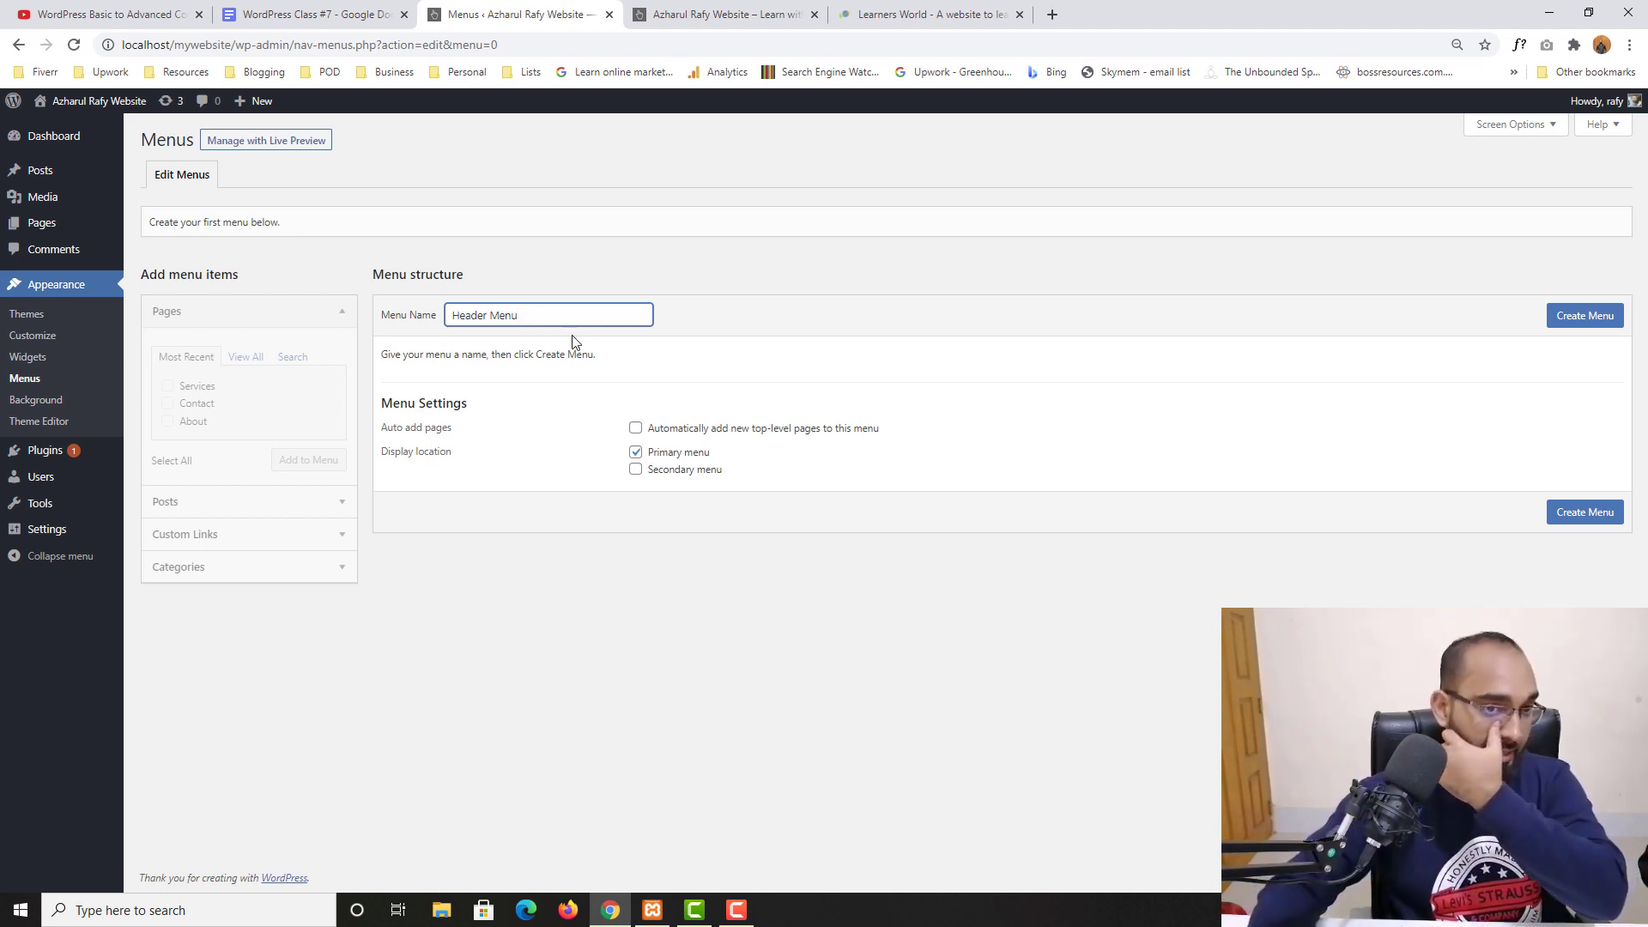
pyautogui.click(694, 473)
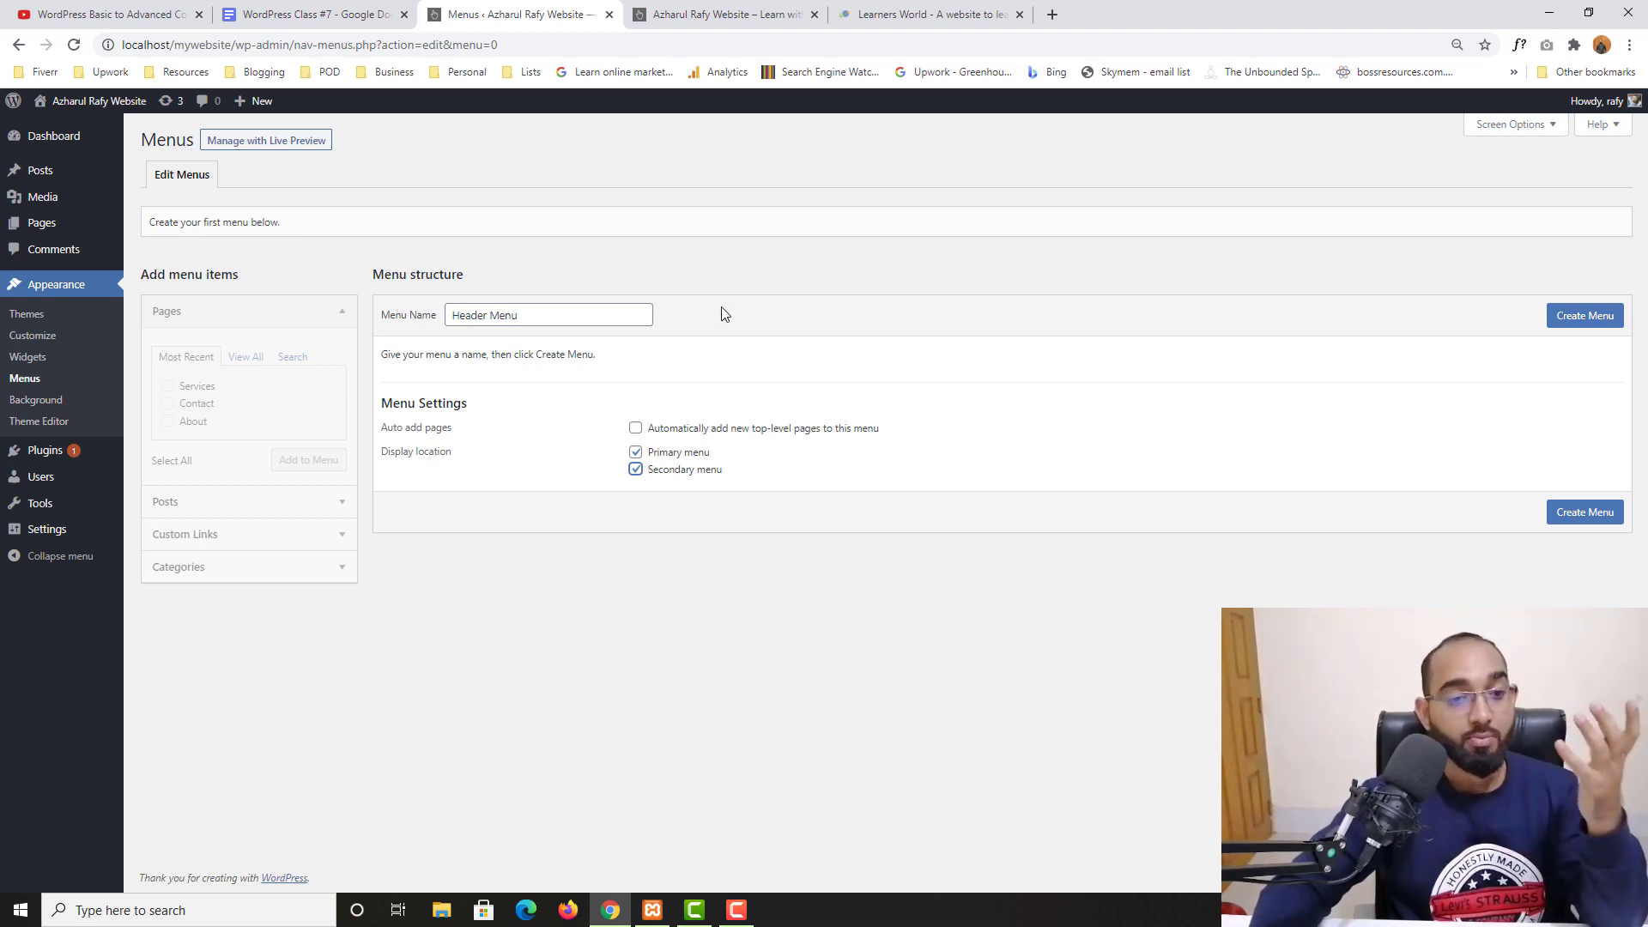
pyautogui.click(635, 470)
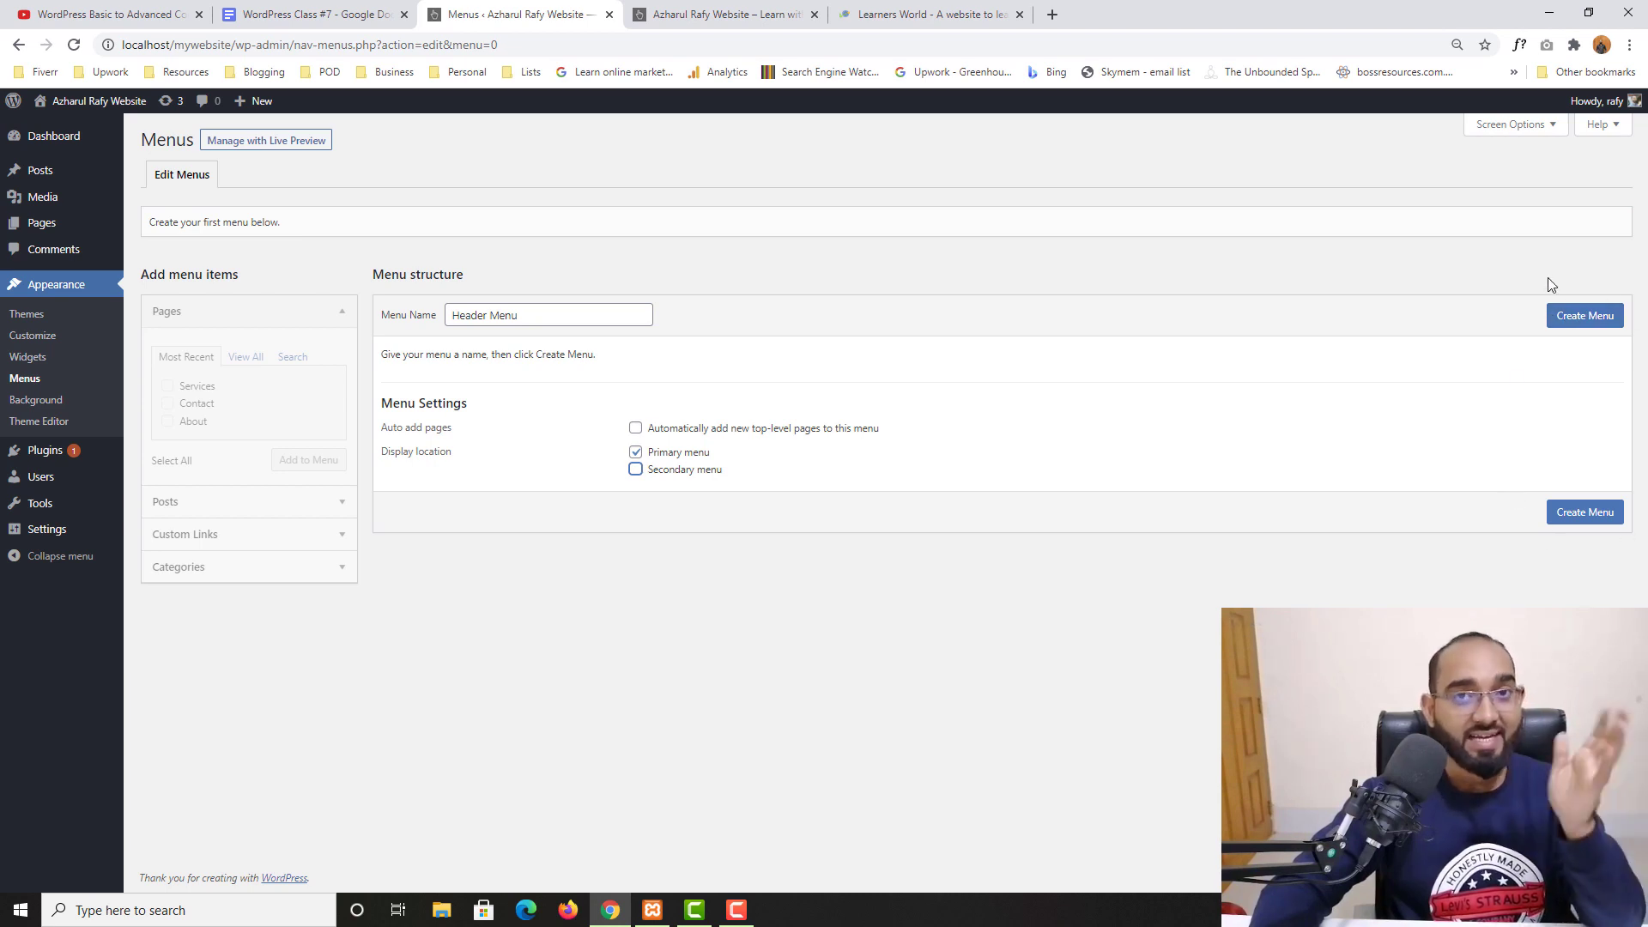
pyautogui.click(1584, 323)
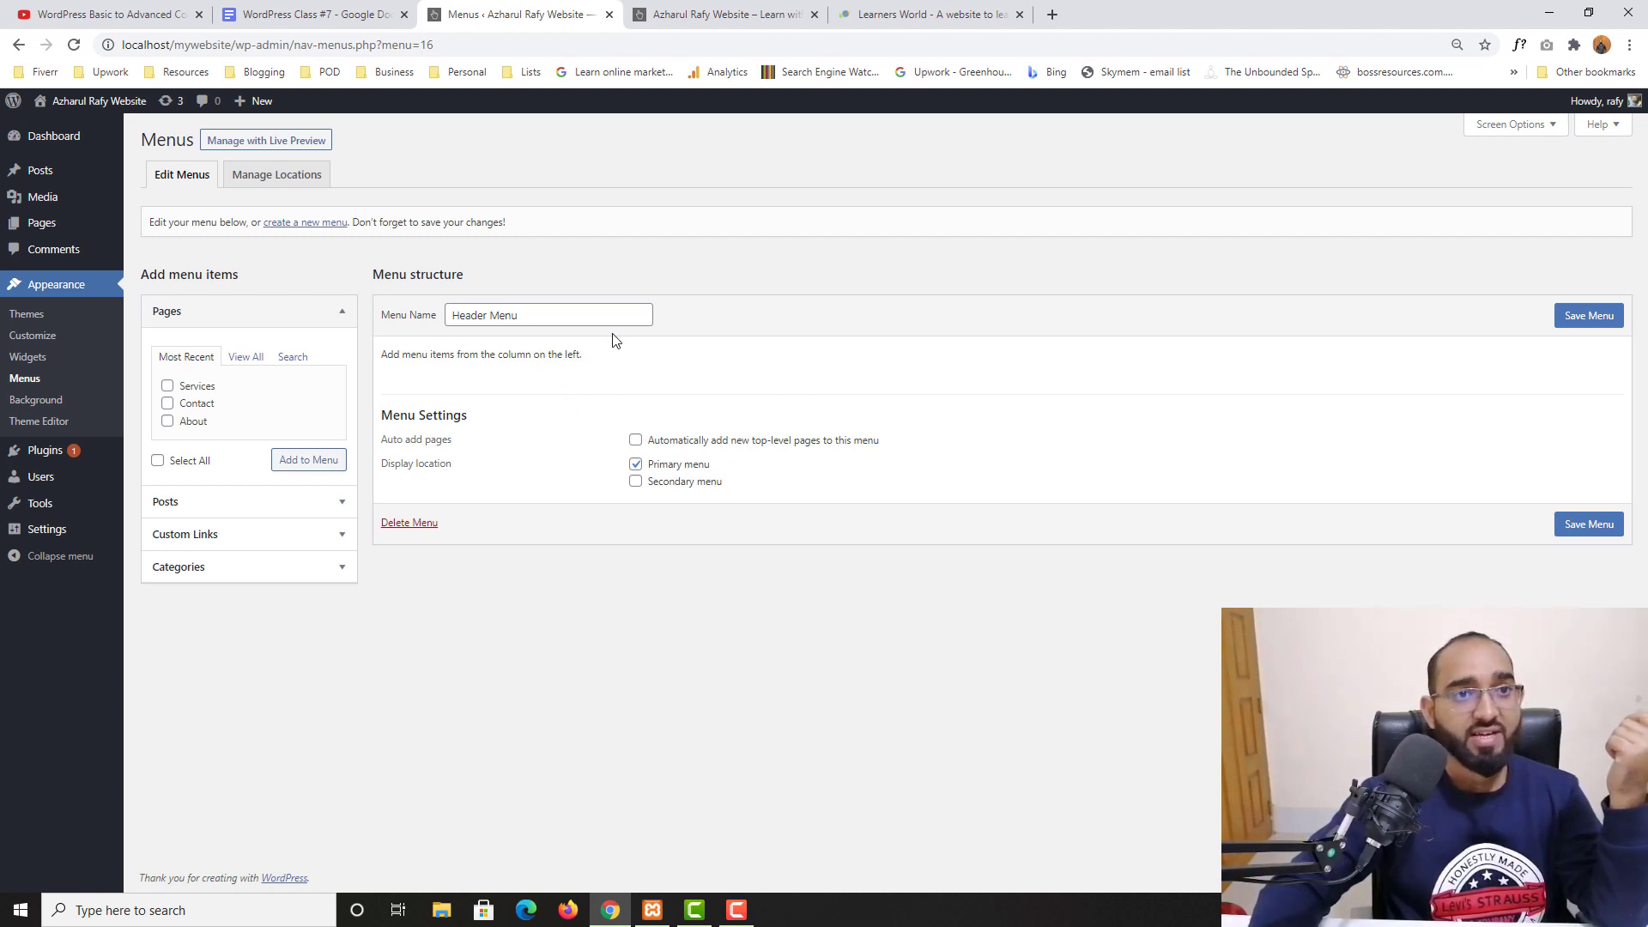
# Reload the site's homepage to check the header with the empty Header Menu, and return to the menu editor.
pyautogui.click(726, 14)
pyautogui.click(74, 45)
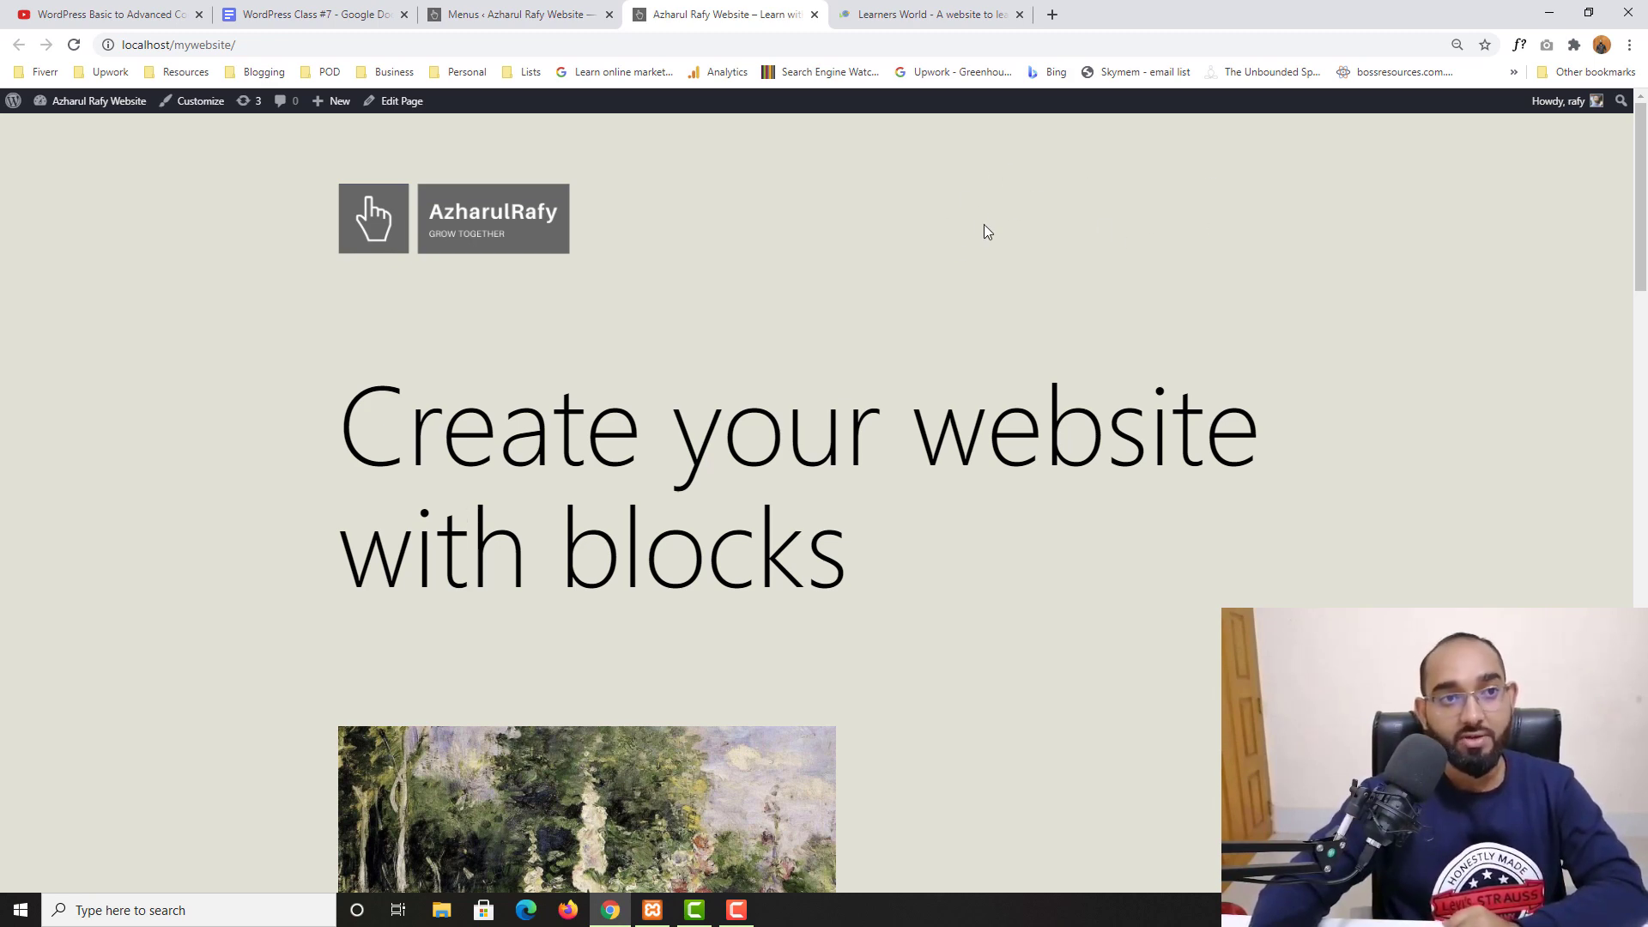
pyautogui.click(496, 11)
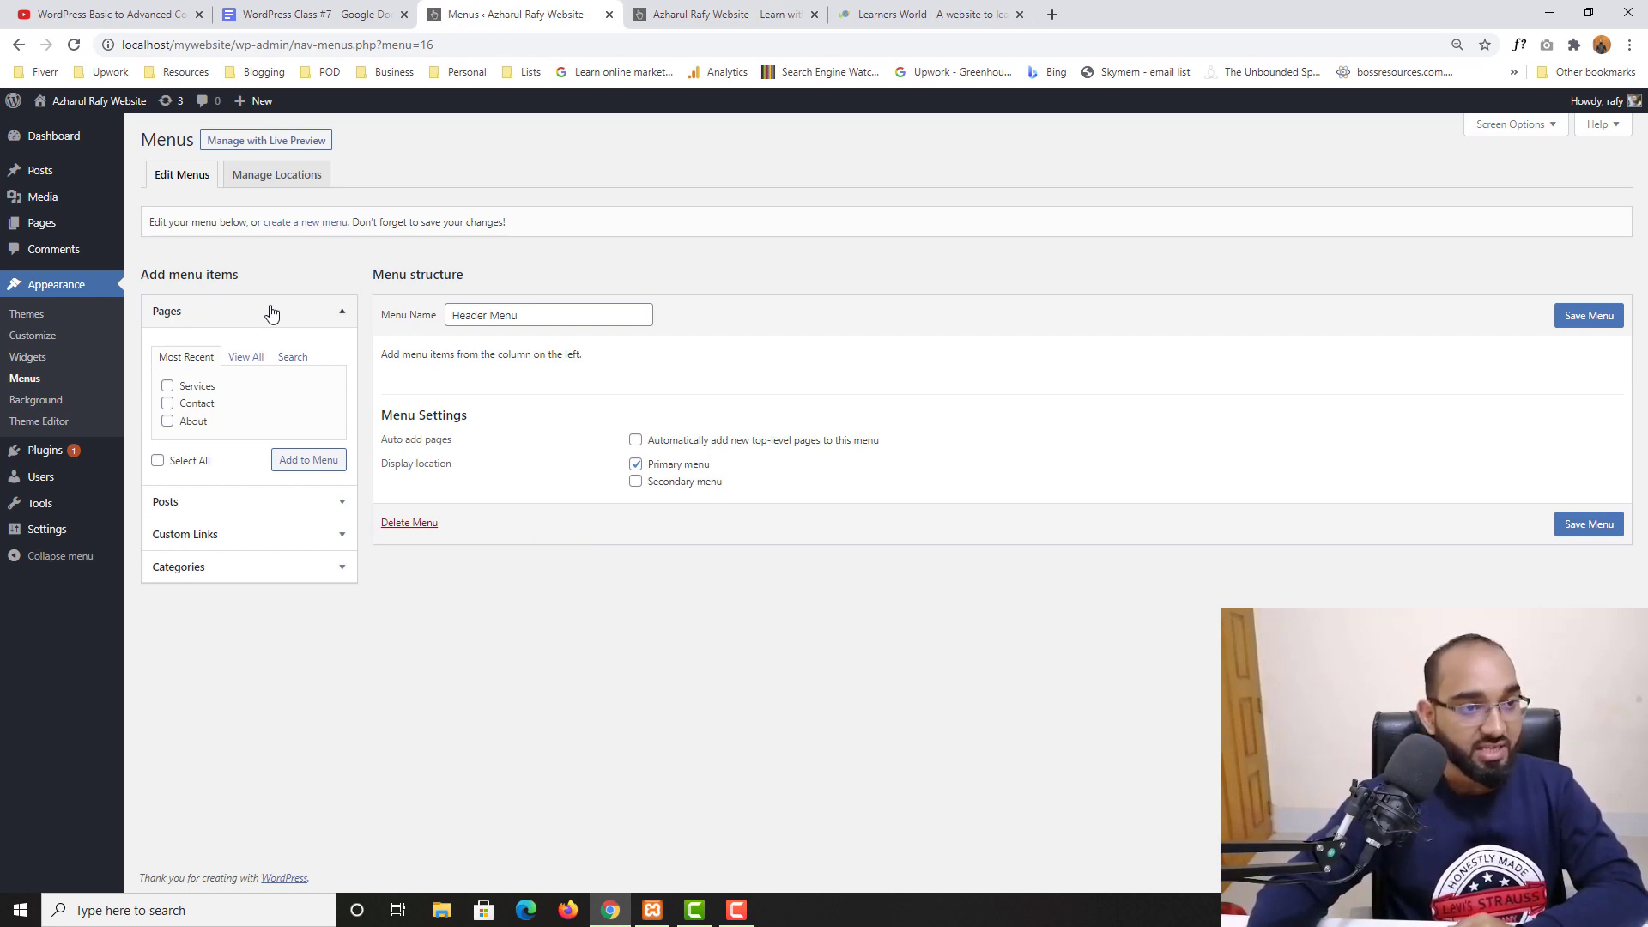
# Add the front page, Blog, About, Contact and Services pages to Header Menu and save the menu.
pyautogui.click(321, 317)
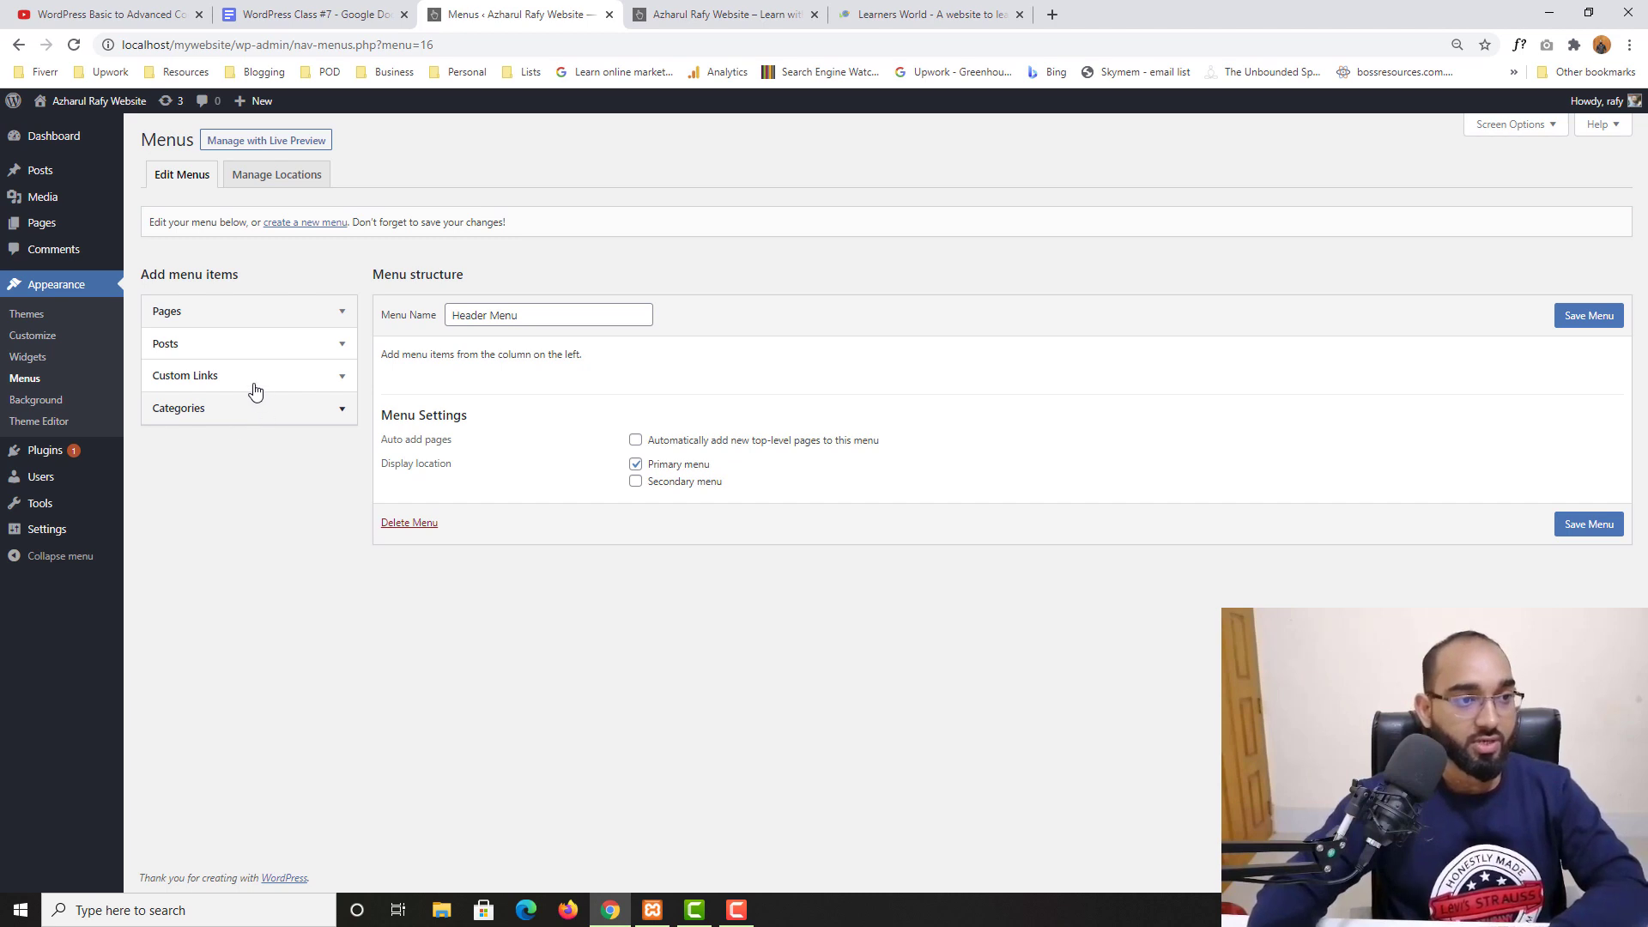
pyautogui.click(269, 316)
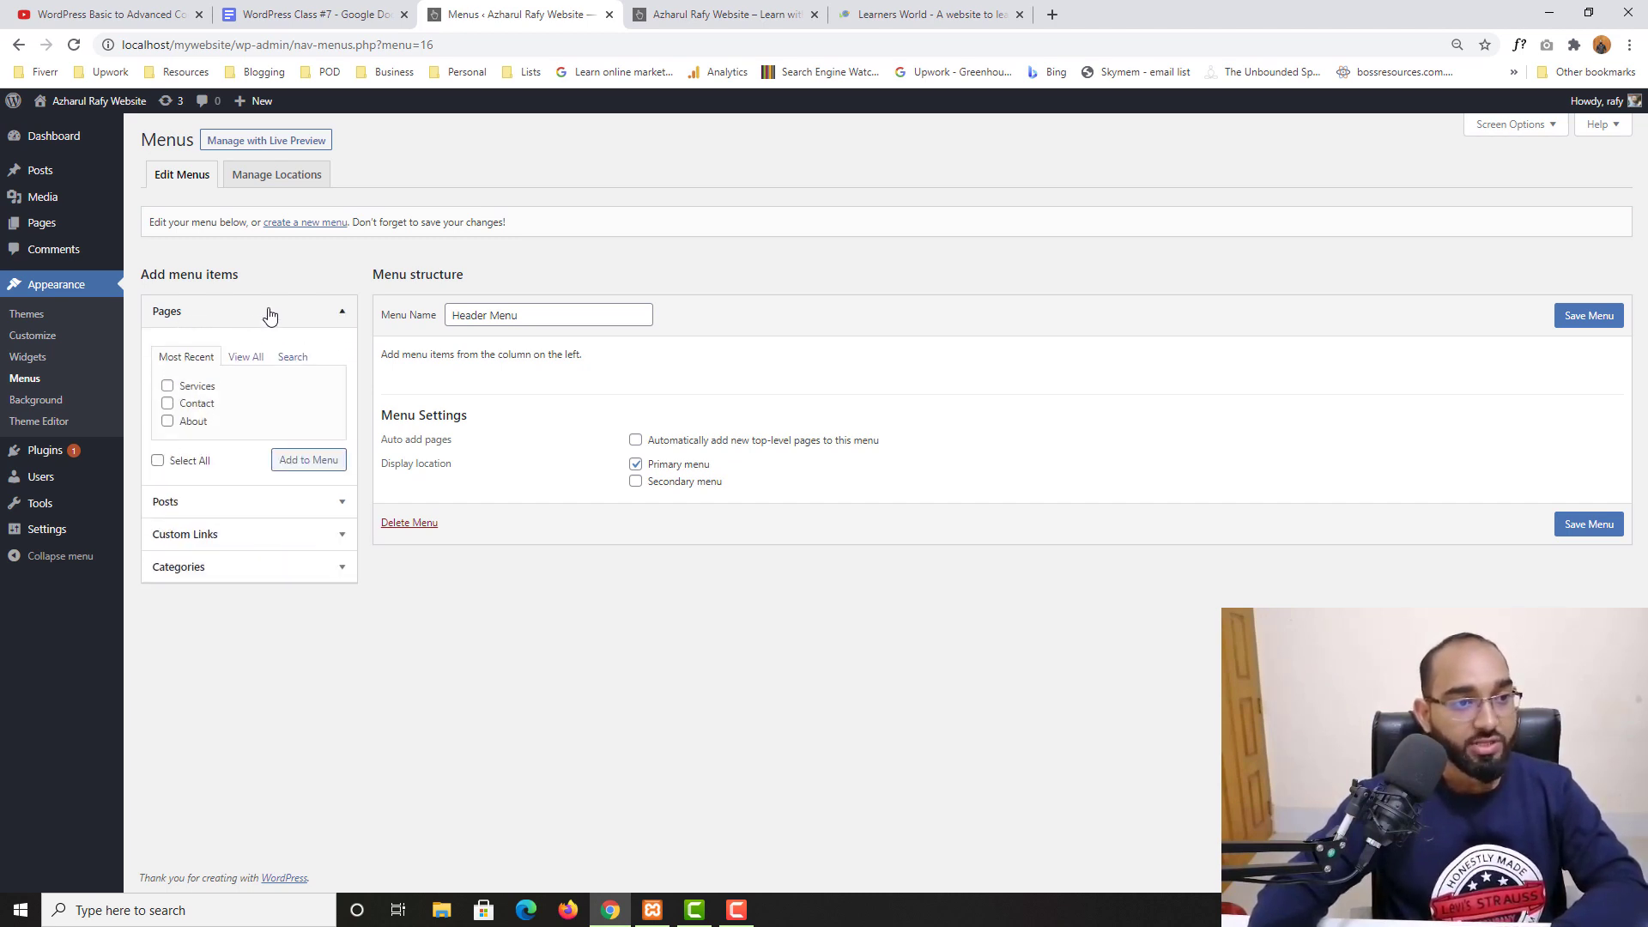
pyautogui.click(245, 359)
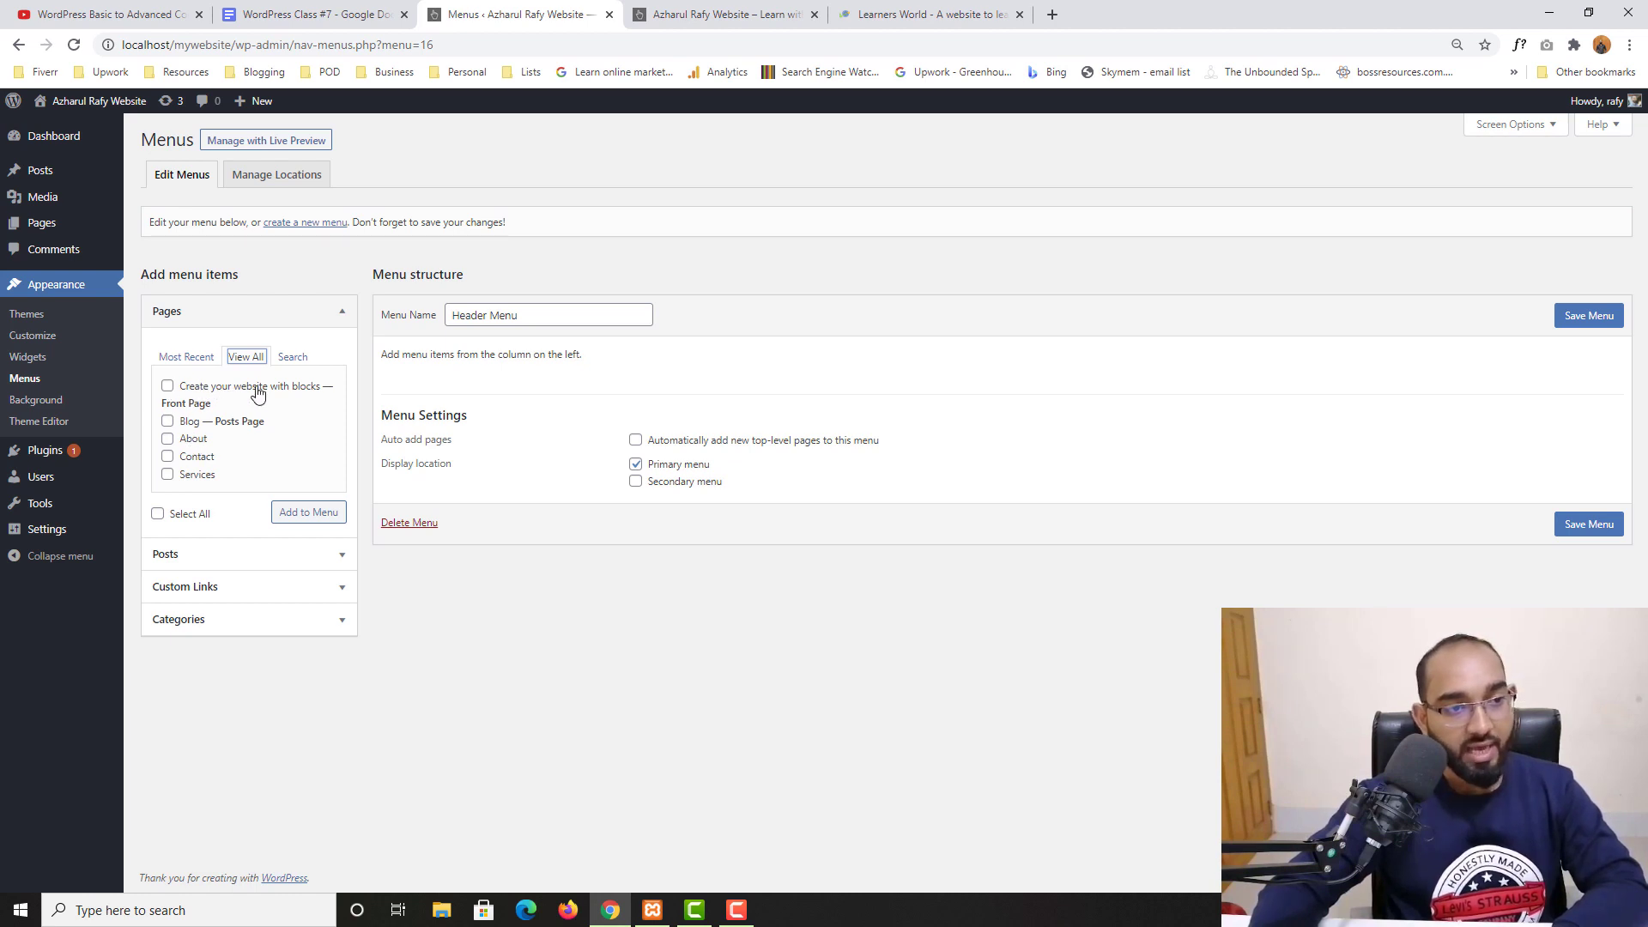
pyautogui.click(201, 397)
pyautogui.click(196, 421)
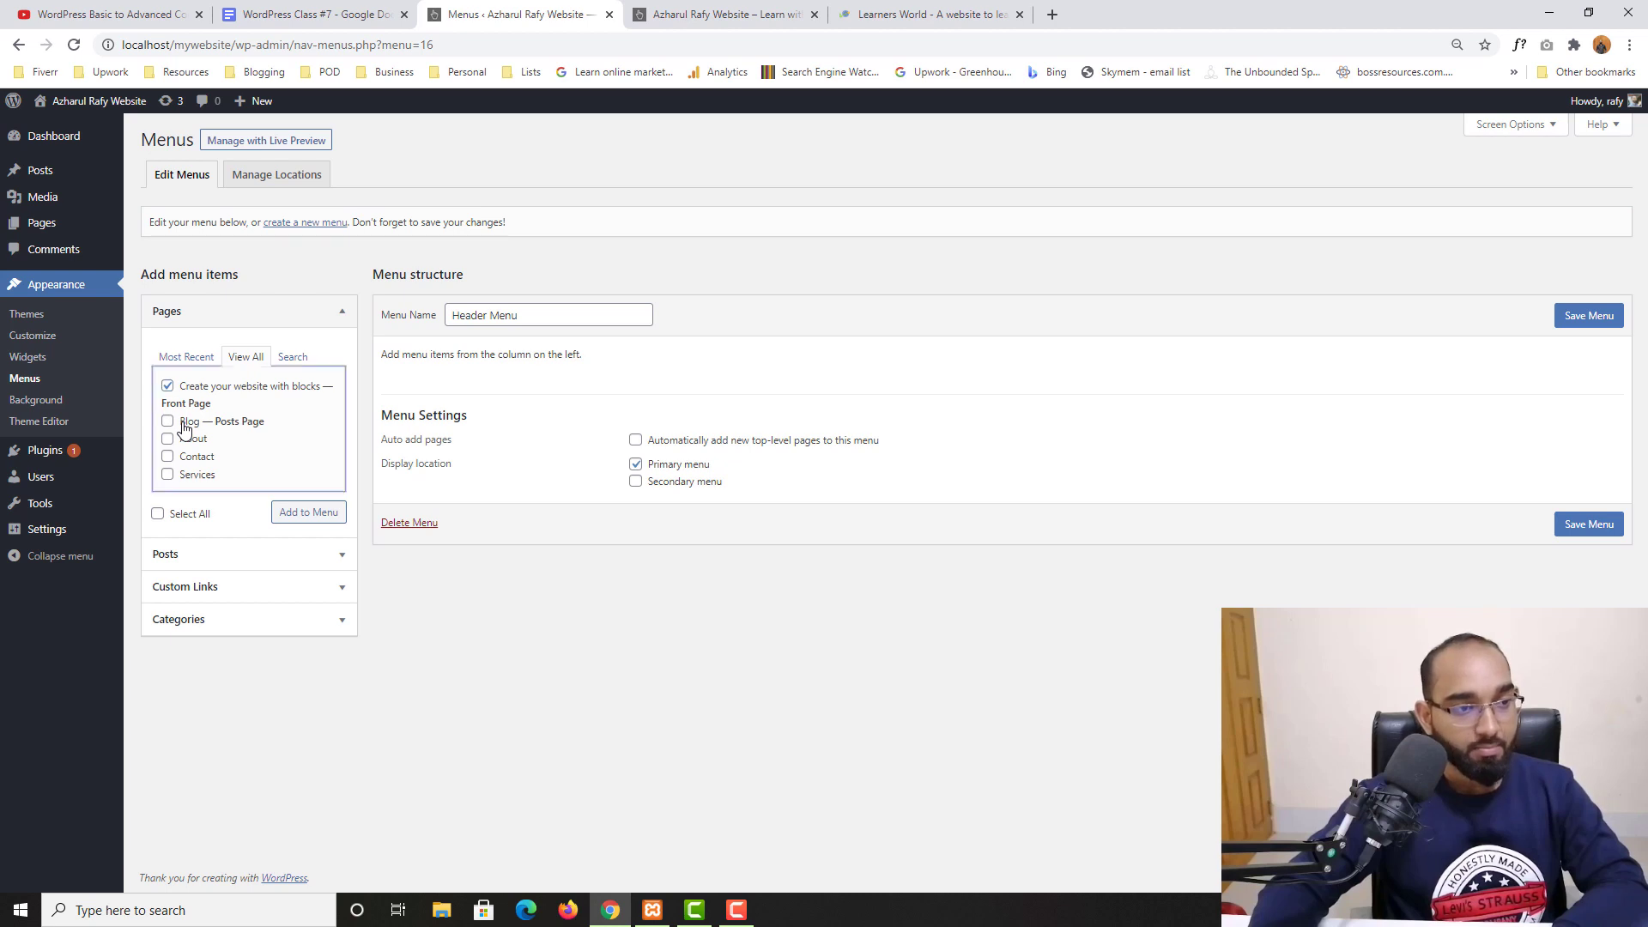
pyautogui.click(191, 439)
pyautogui.click(188, 456)
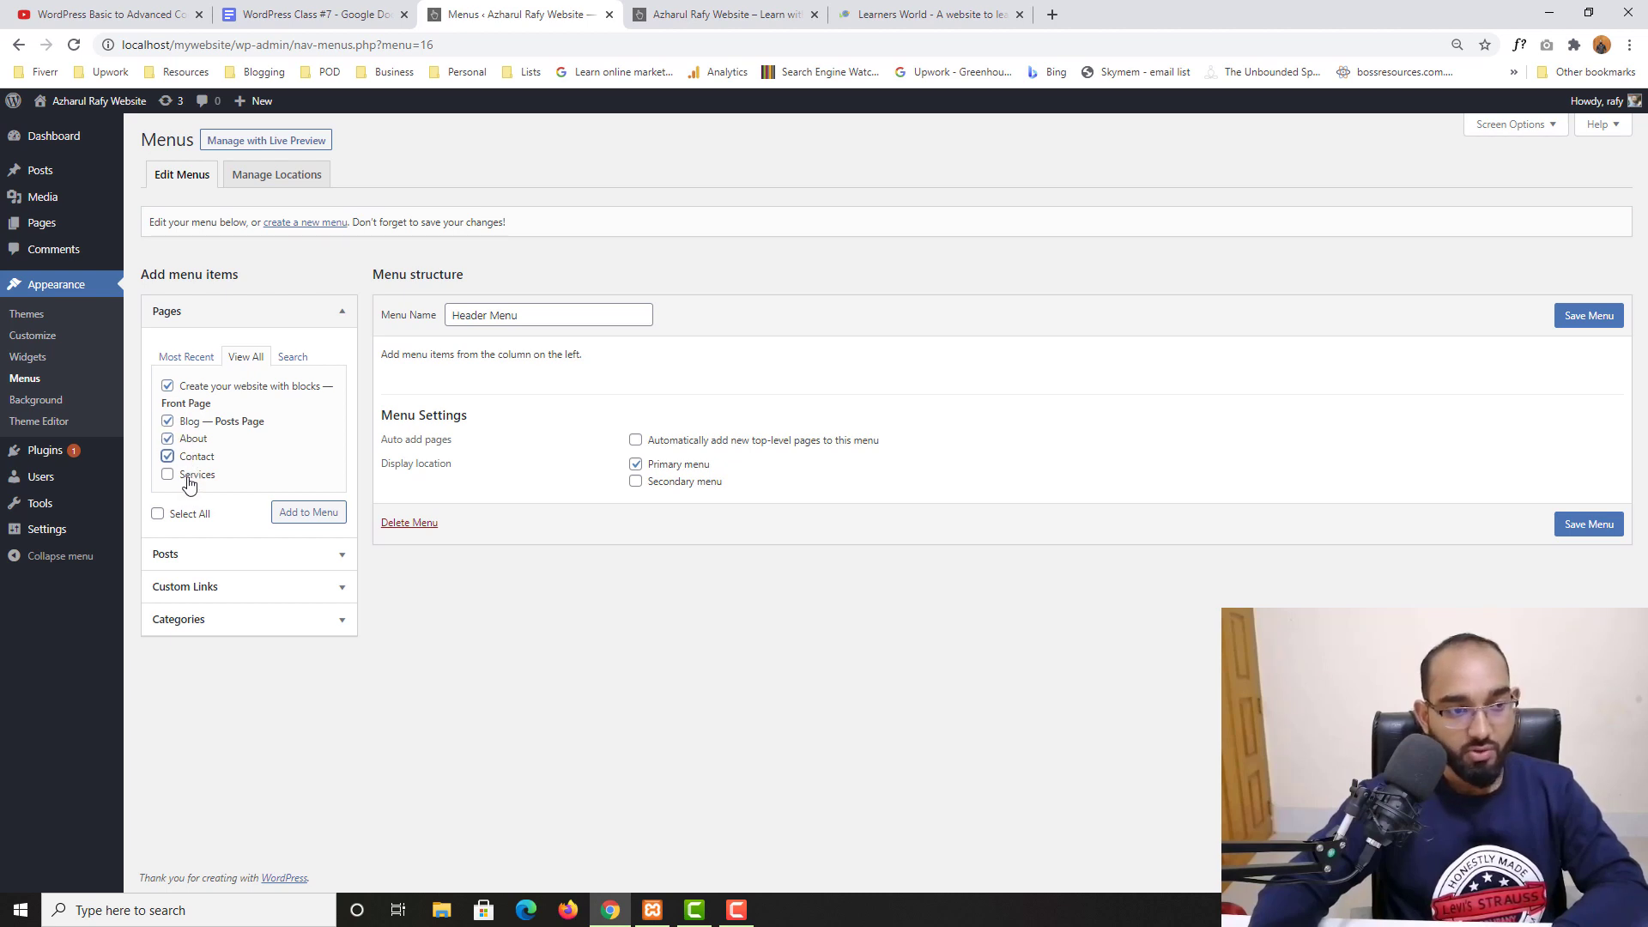
pyautogui.click(191, 478)
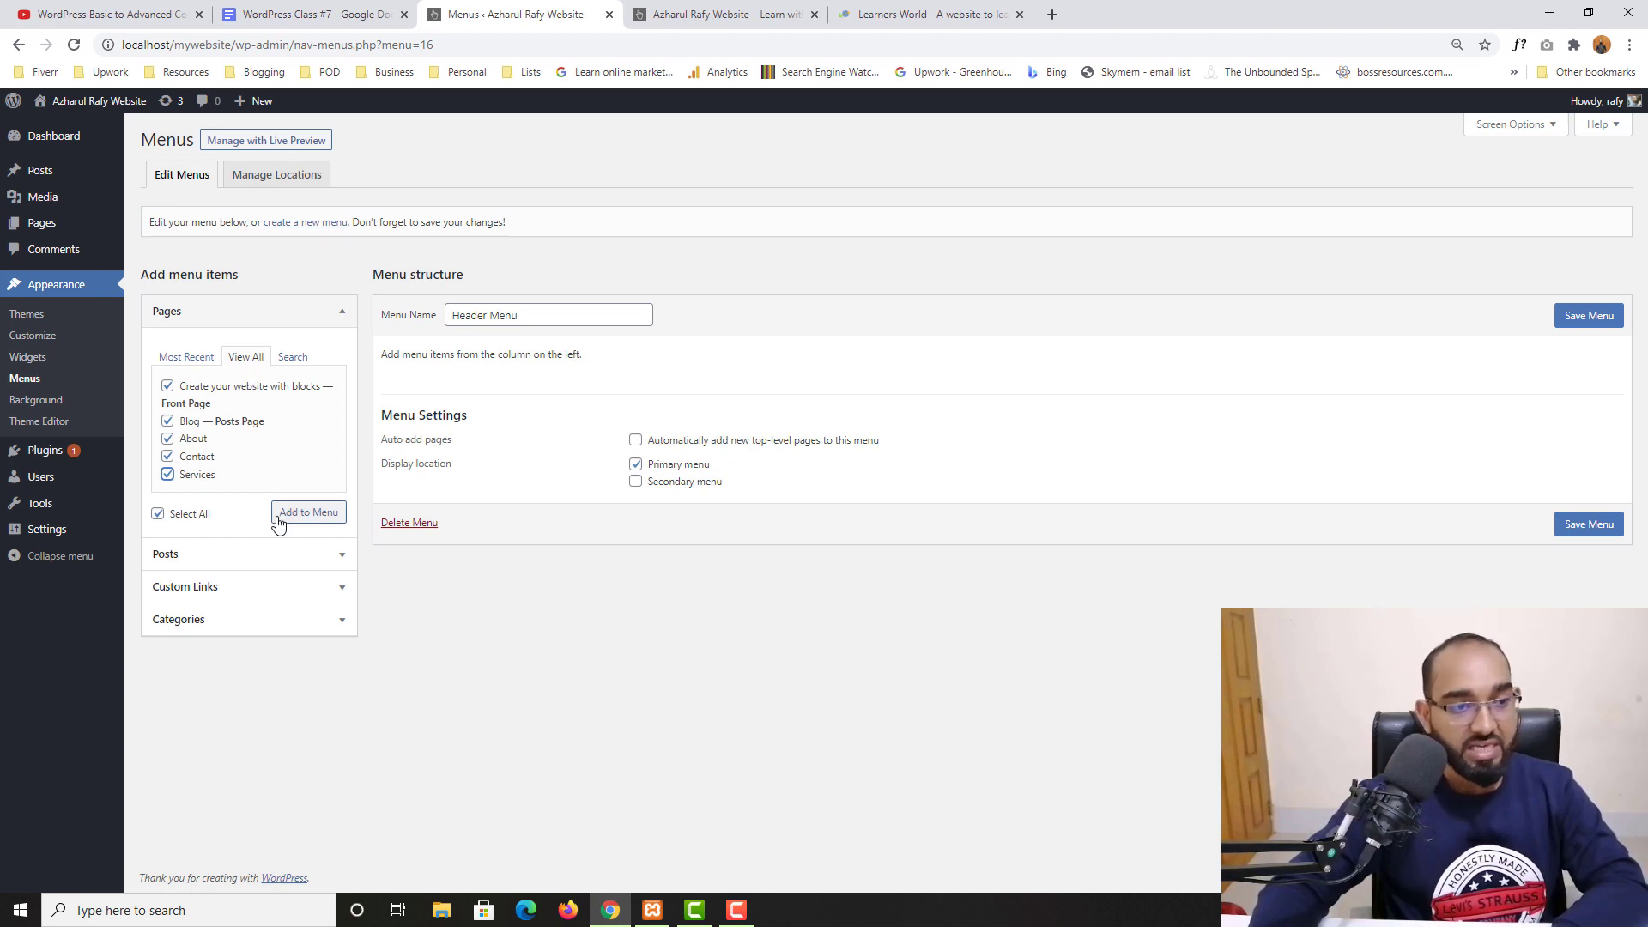
pyautogui.click(305, 513)
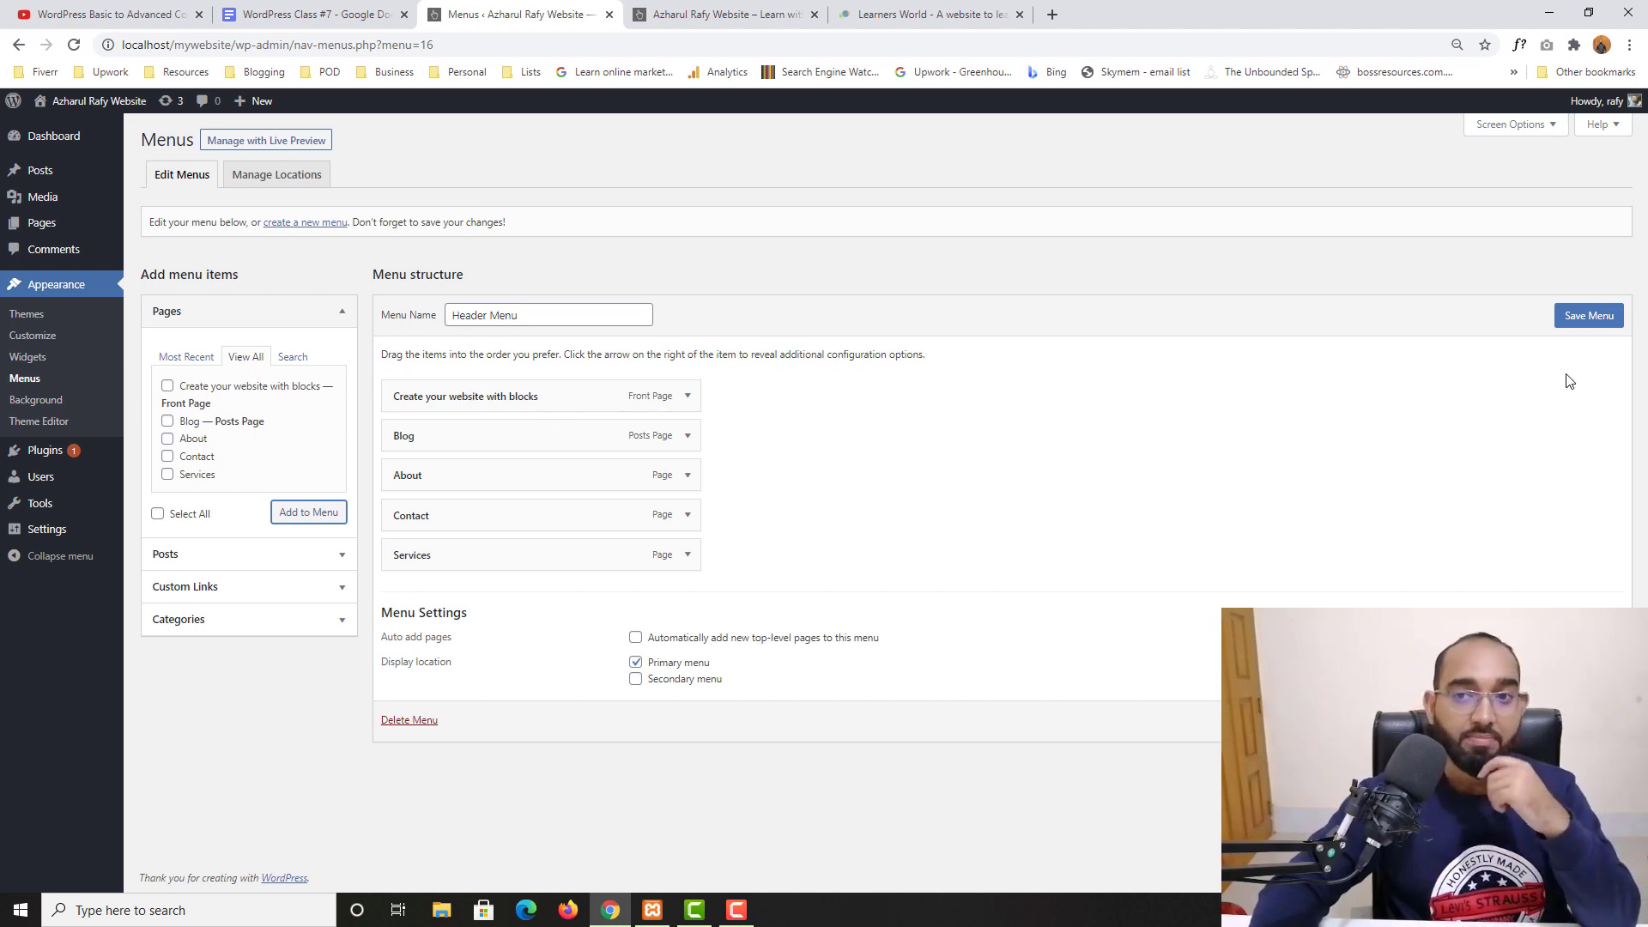
pyautogui.click(1590, 316)
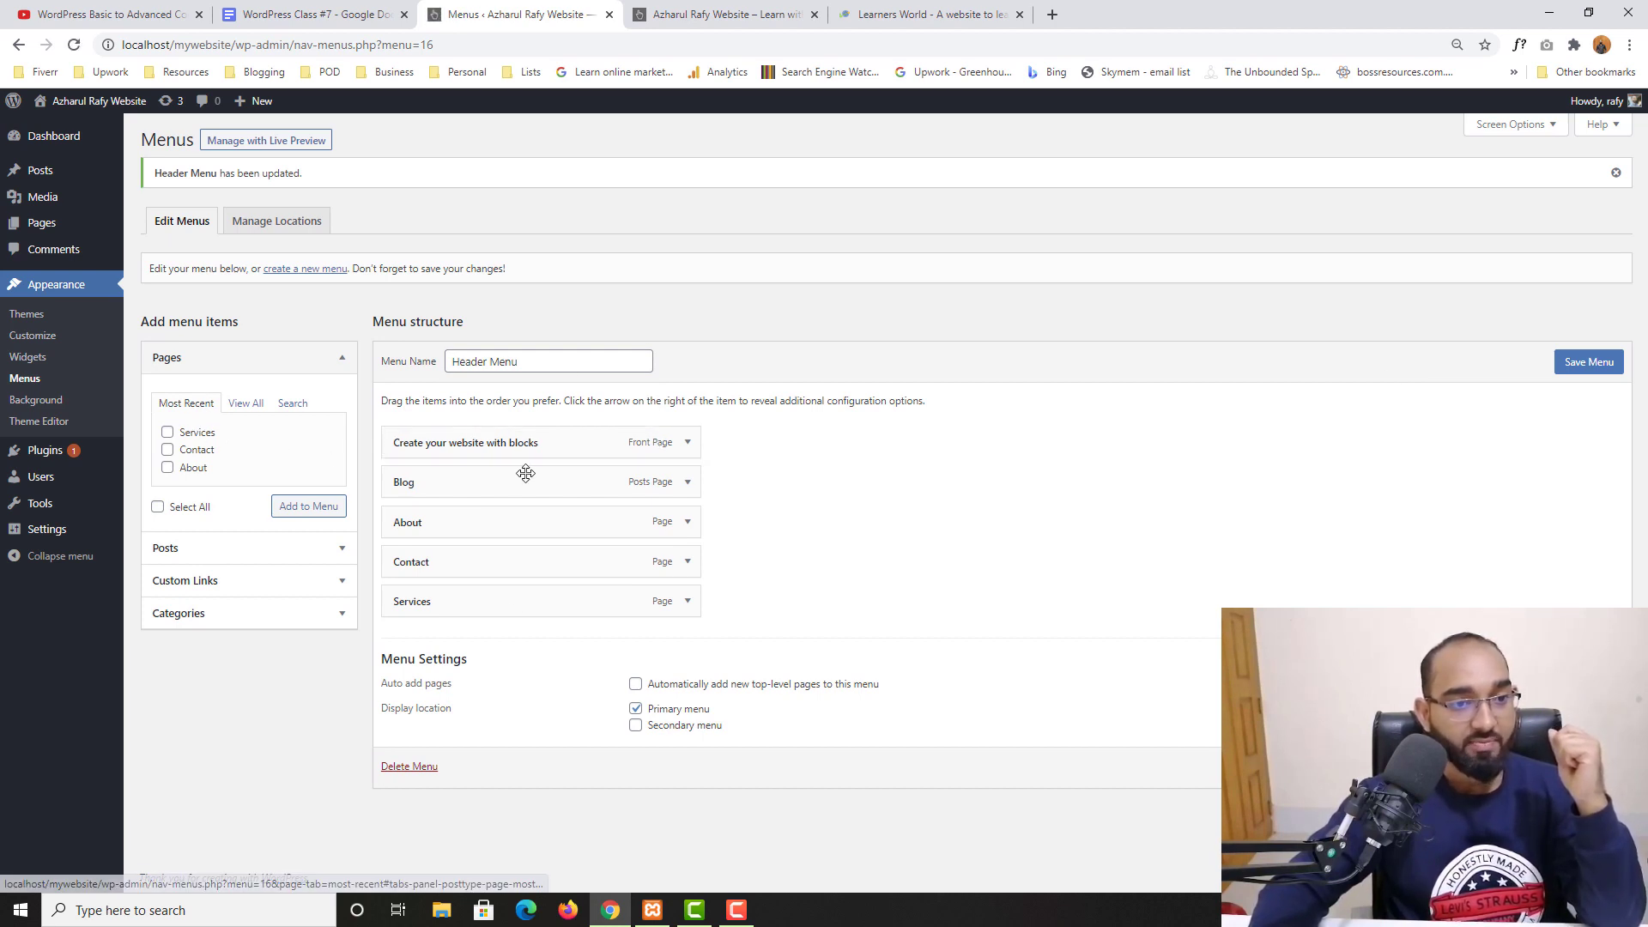
# Refresh the homepage to examine the page links in the header navigation, and go back to the menu editor.
pyautogui.click(755, 14)
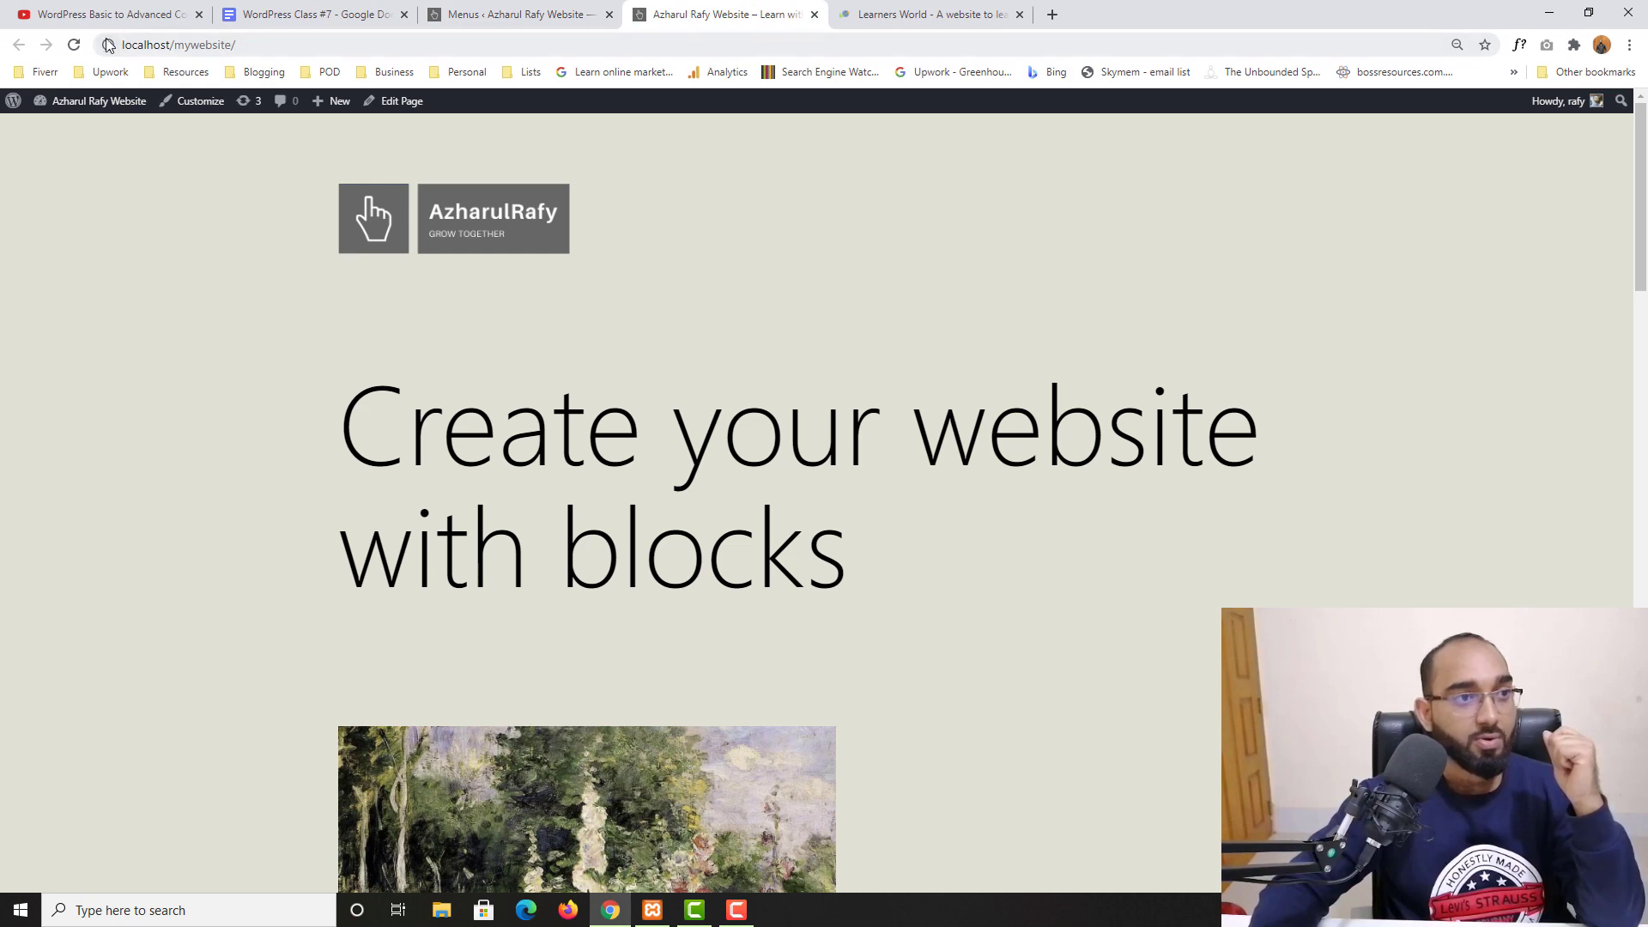
pyautogui.click(74, 45)
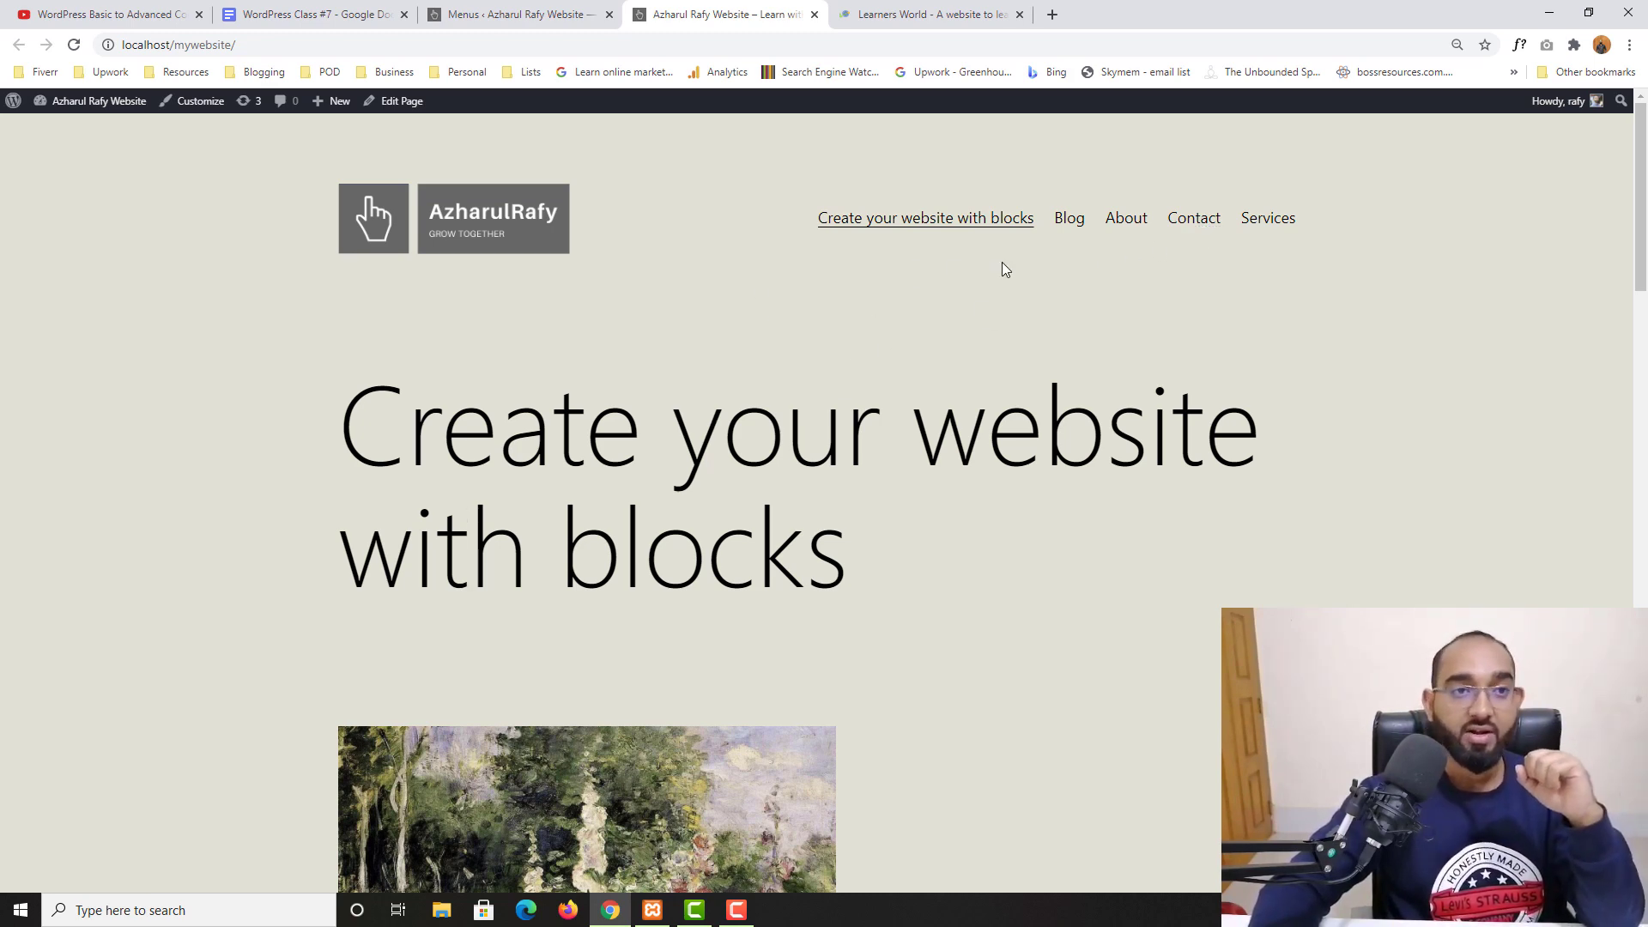
pyautogui.click(472, 6)
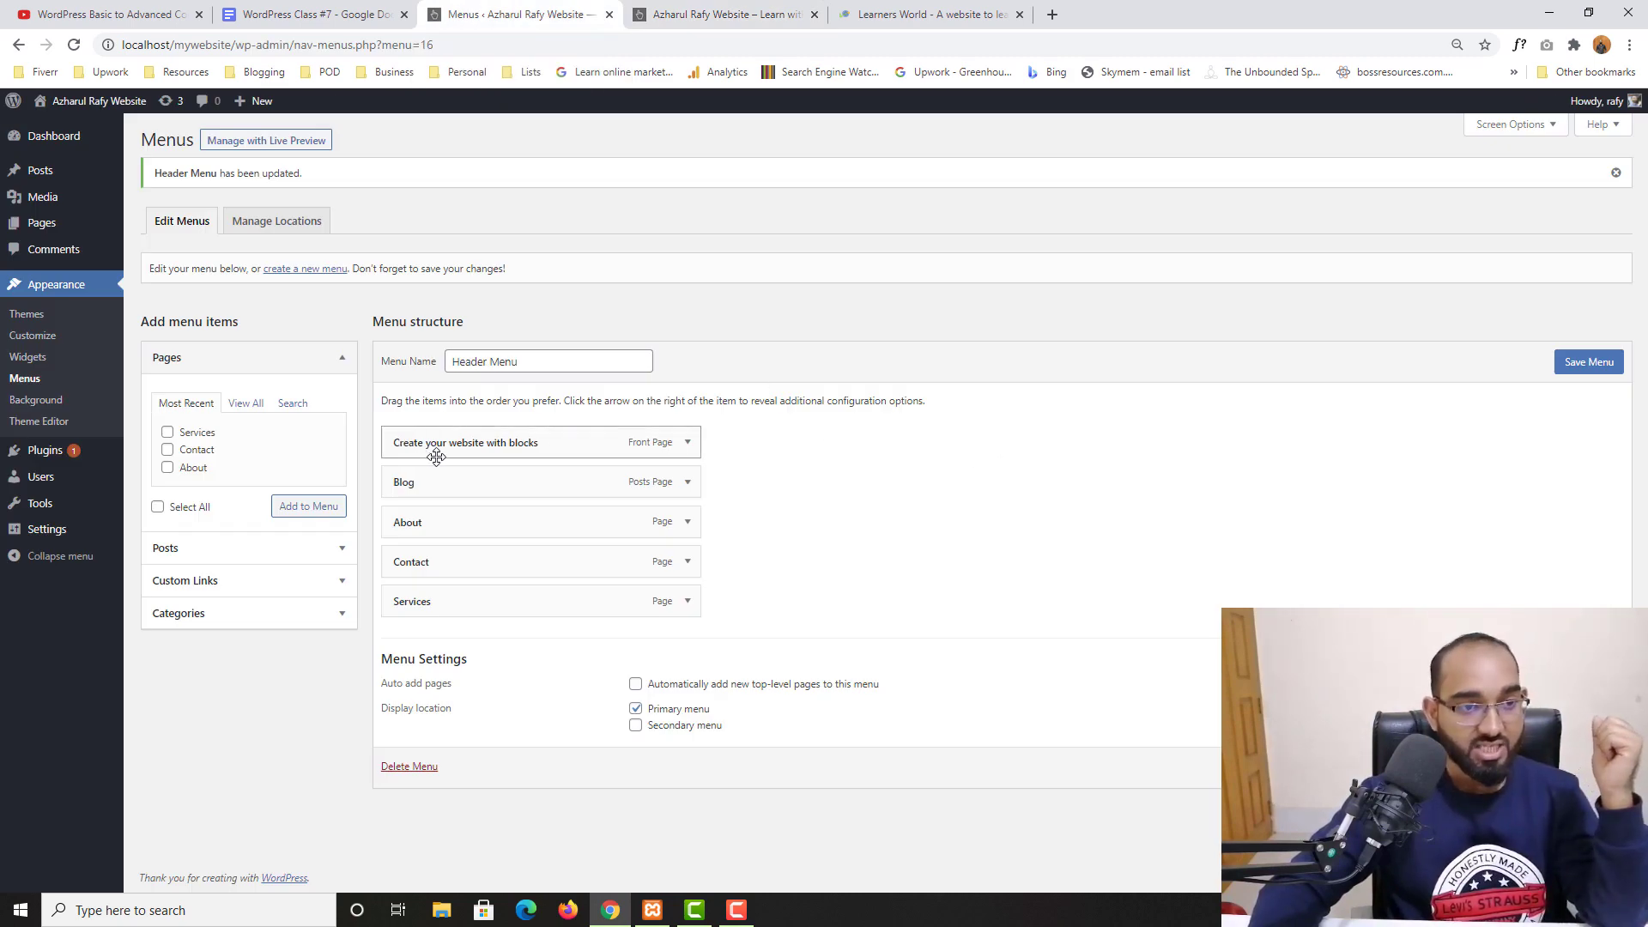
# Change the navigation label of the front page item in Header Menu to Home and save the menu.
pyautogui.click(686, 444)
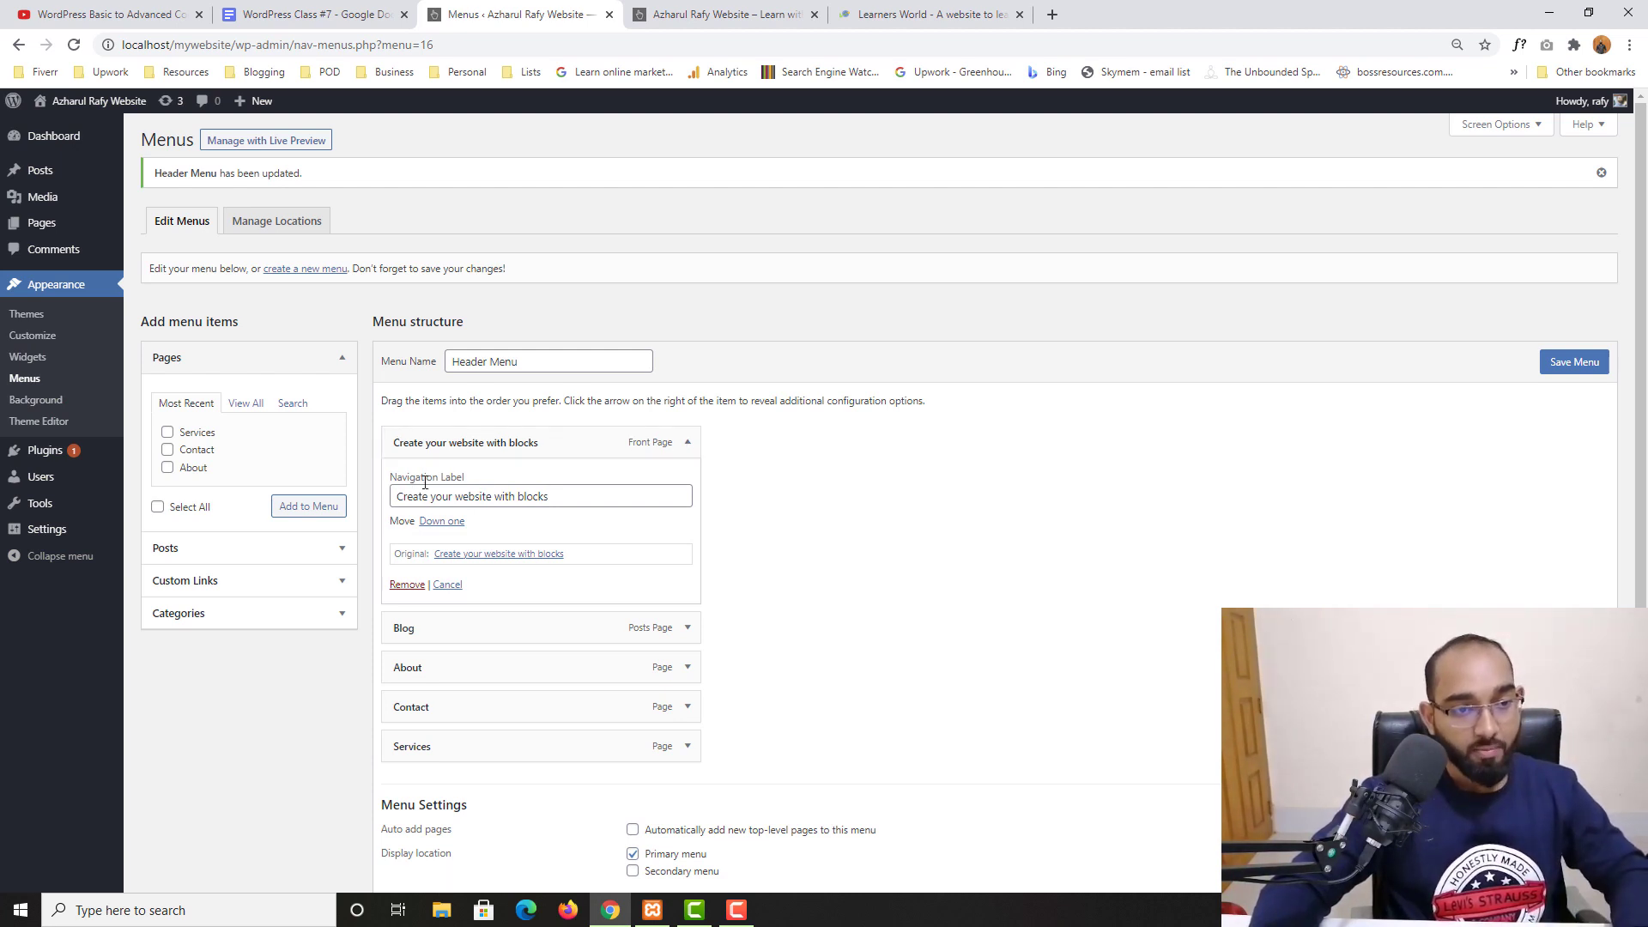
pyautogui.moveTo(542, 491); pyautogui.dragTo(399, 498)
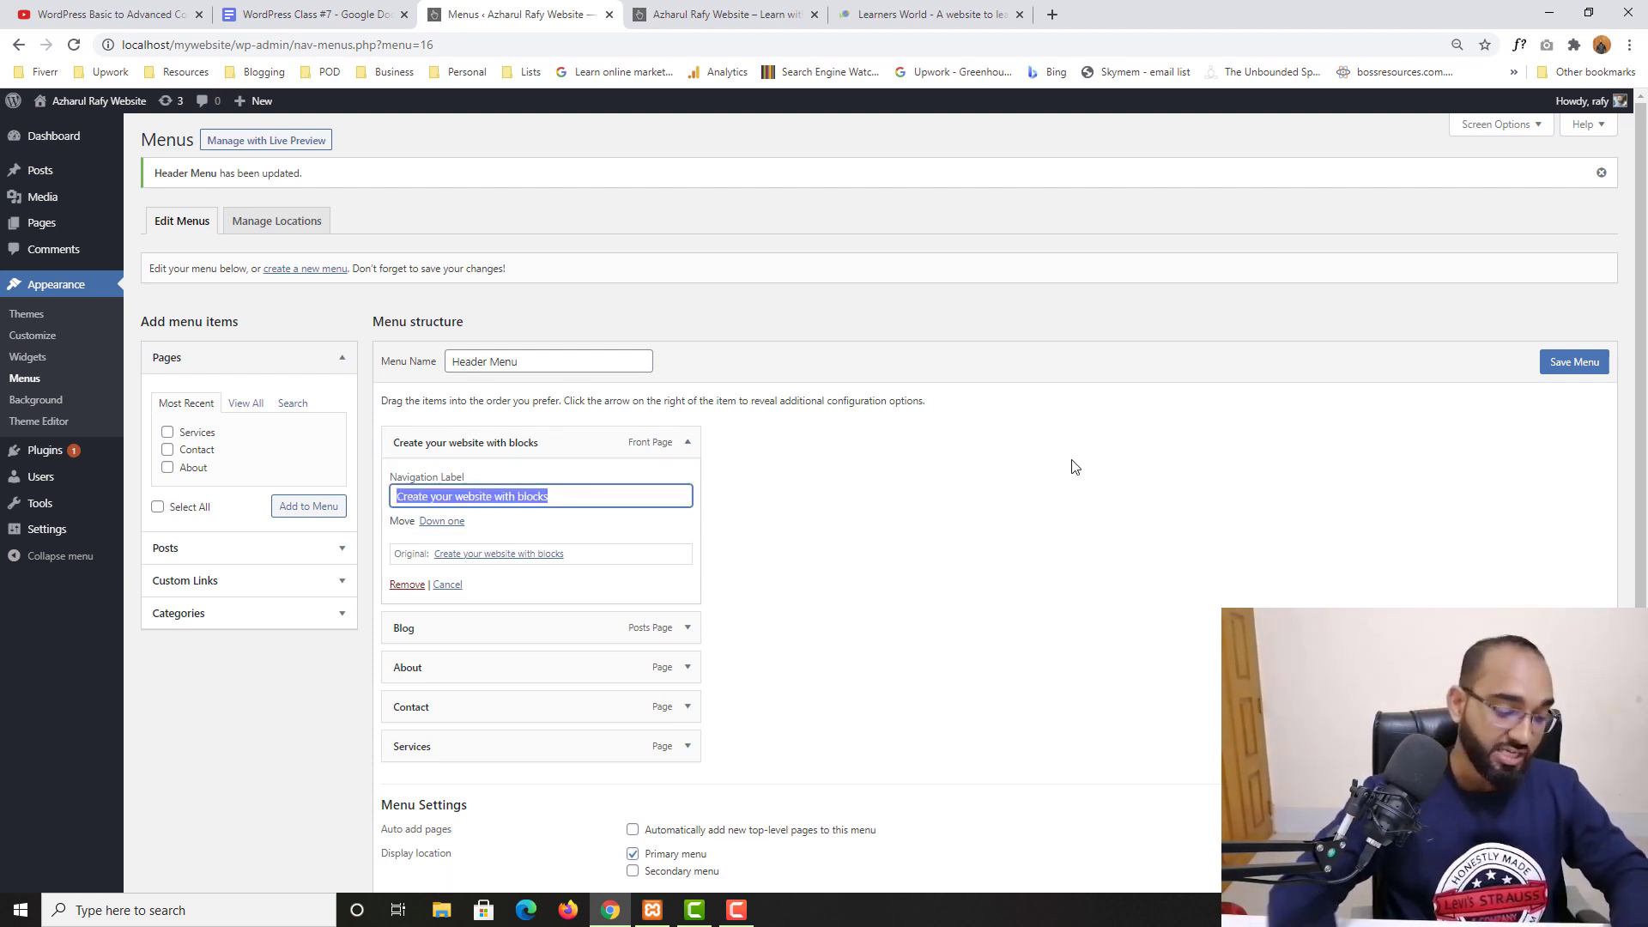
pyautogui.write('Home')
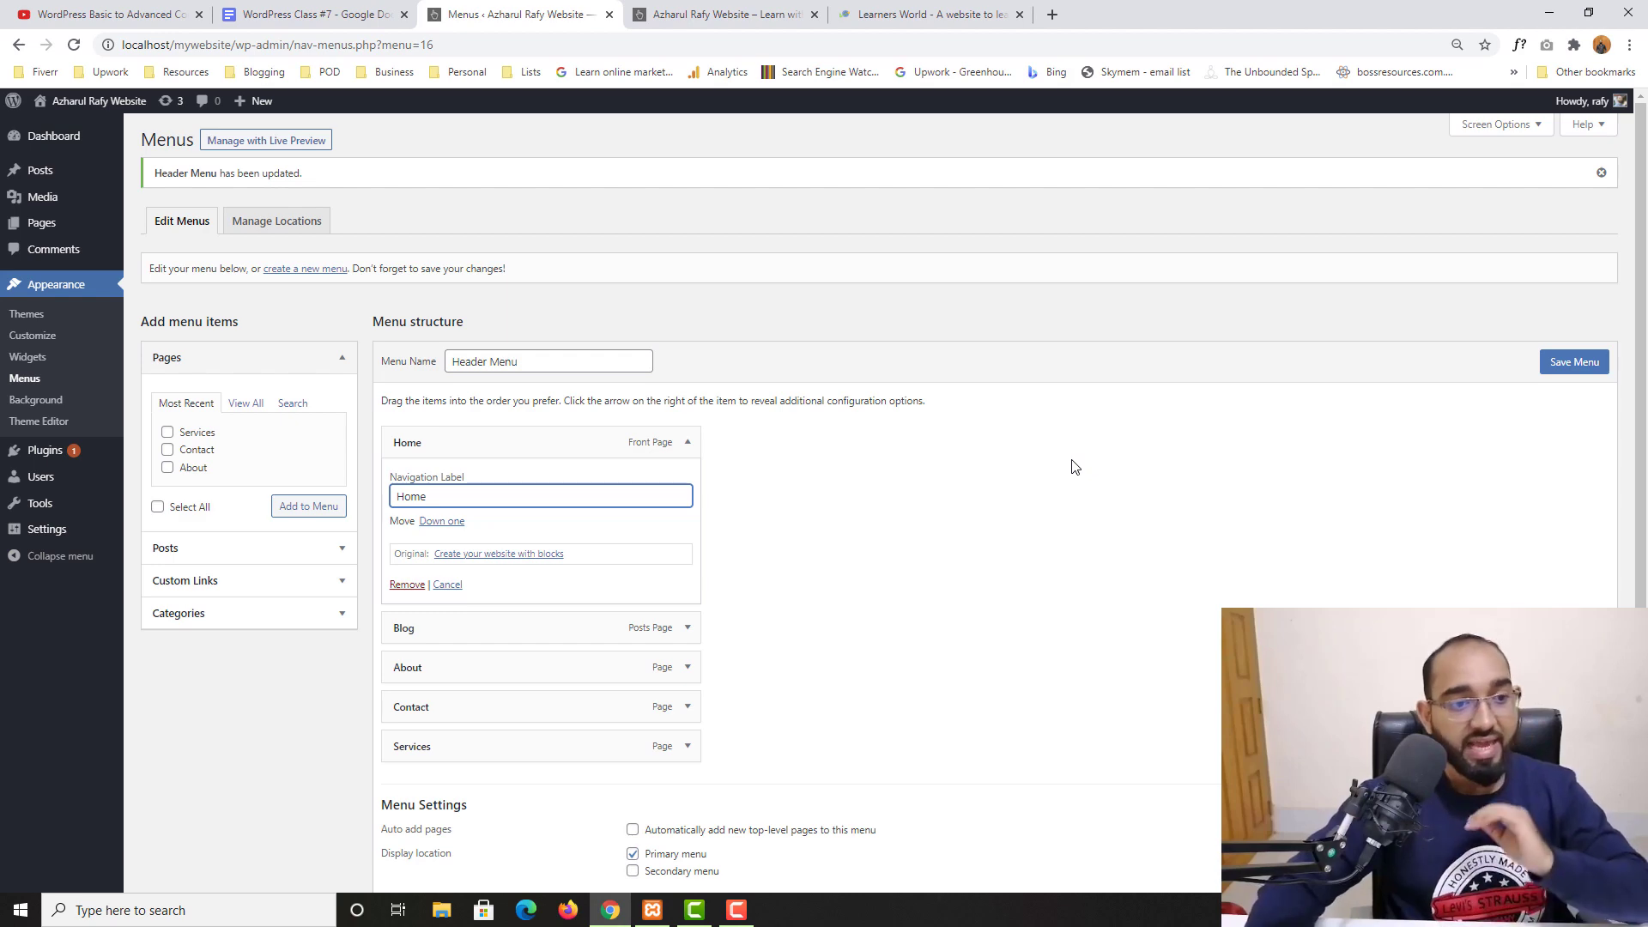
pyautogui.click(1565, 369)
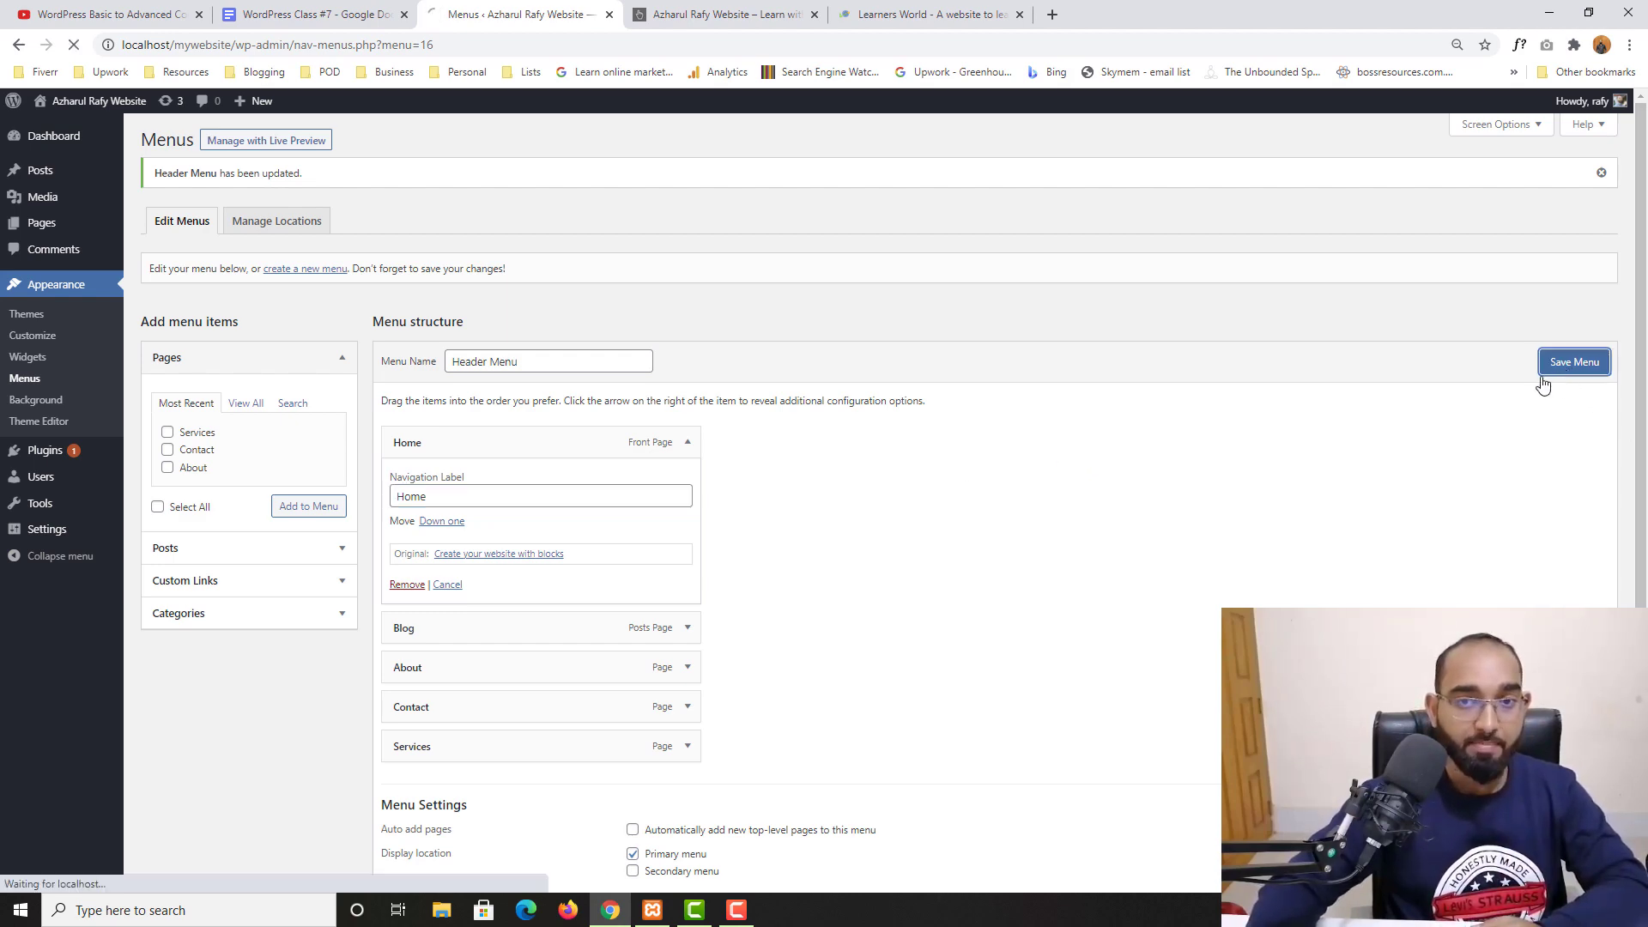
# Reload the site's homepage, test the Home link in the header navigation, and return to the menu editor.
pyautogui.click(726, 14)
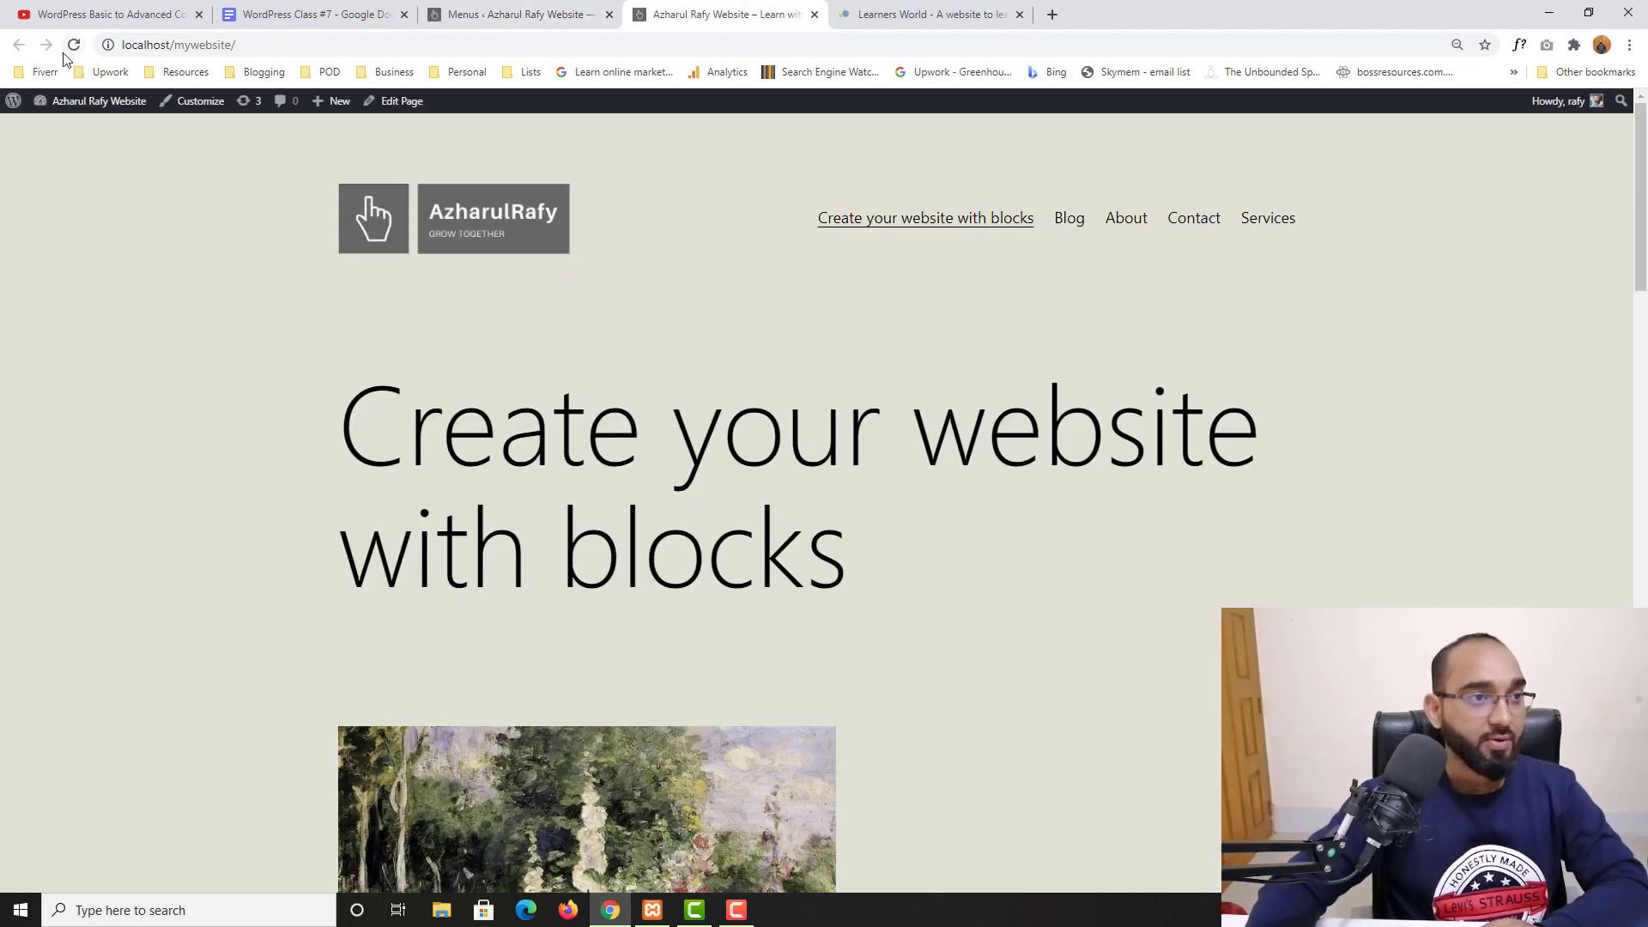
pyautogui.click(73, 46)
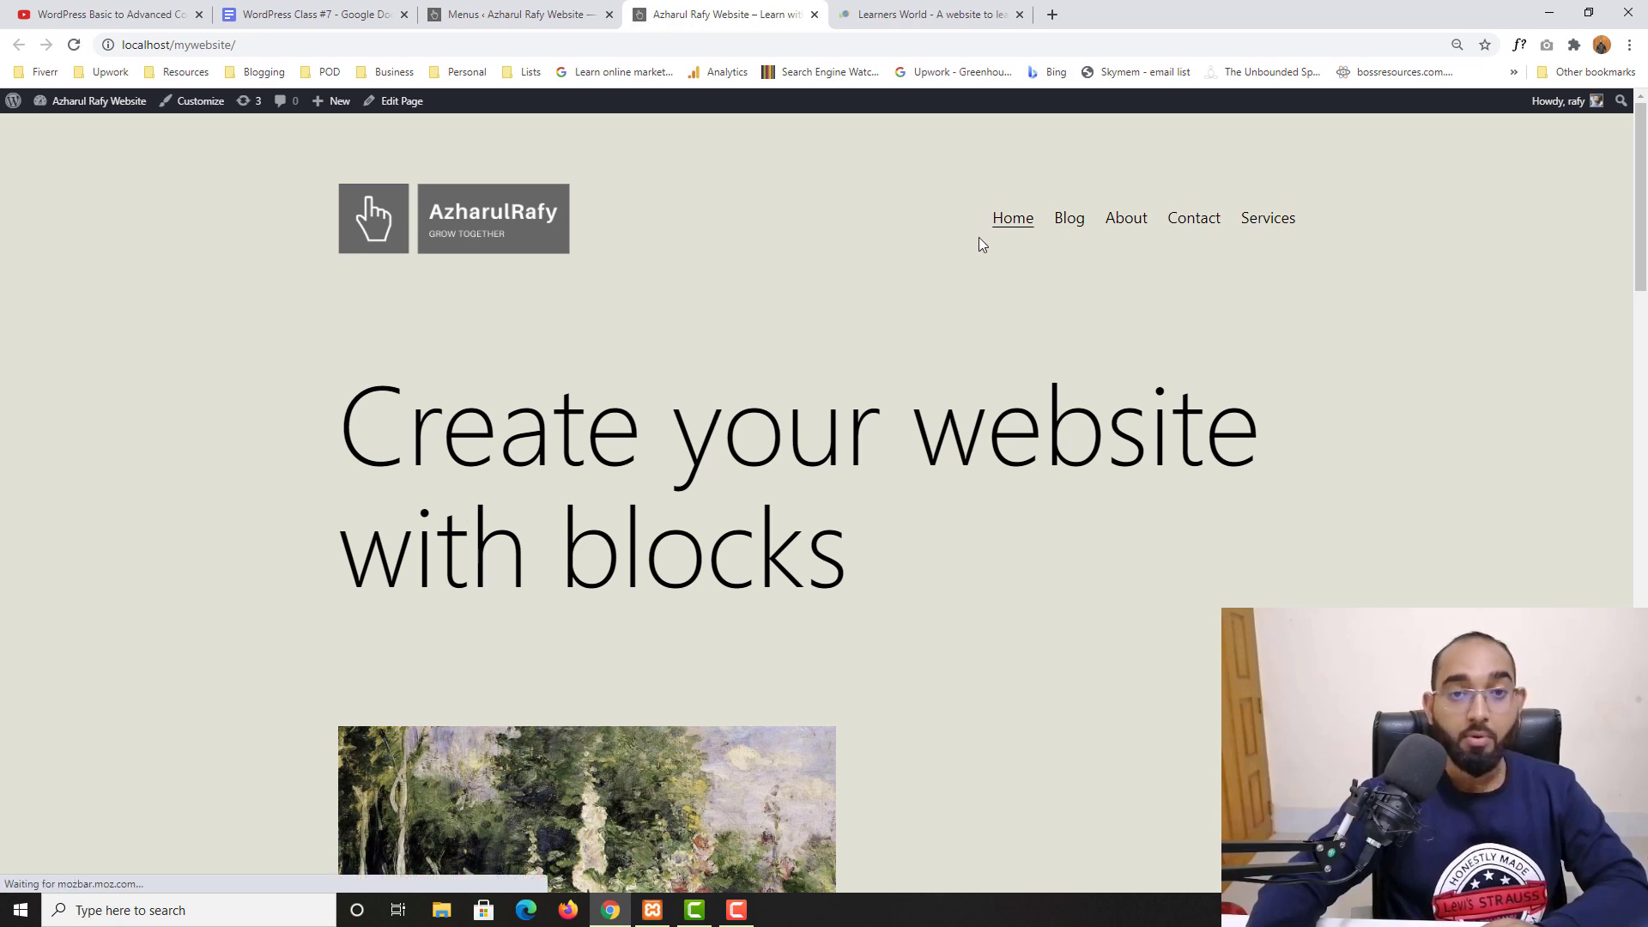
pyautogui.click(1014, 220)
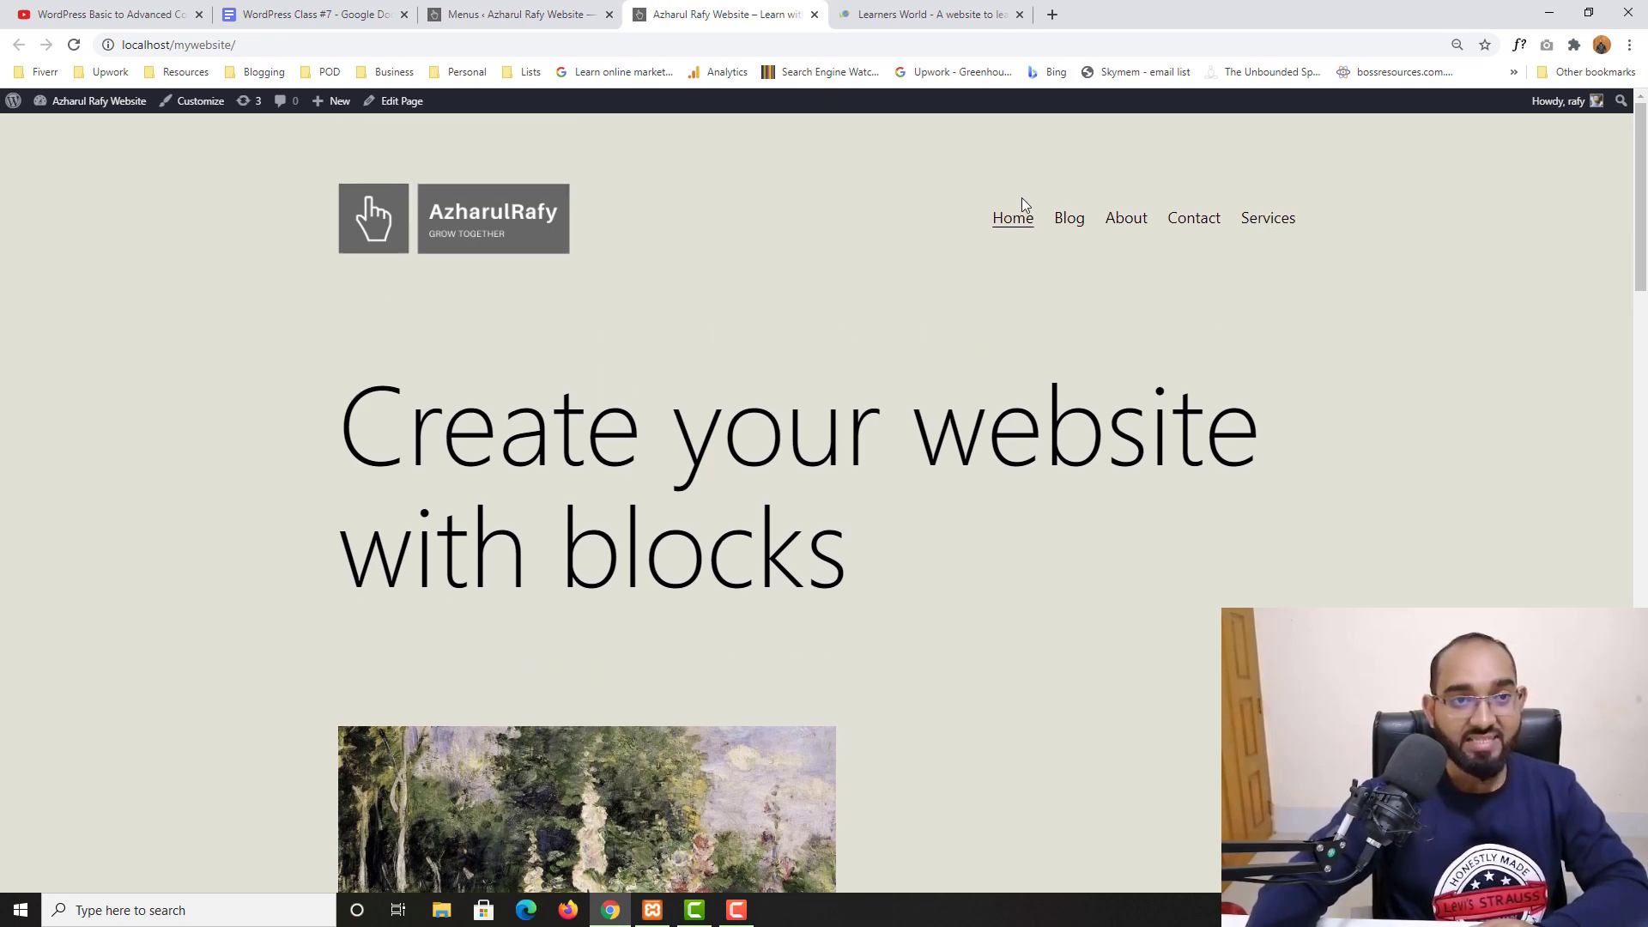
pyautogui.click(574, 6)
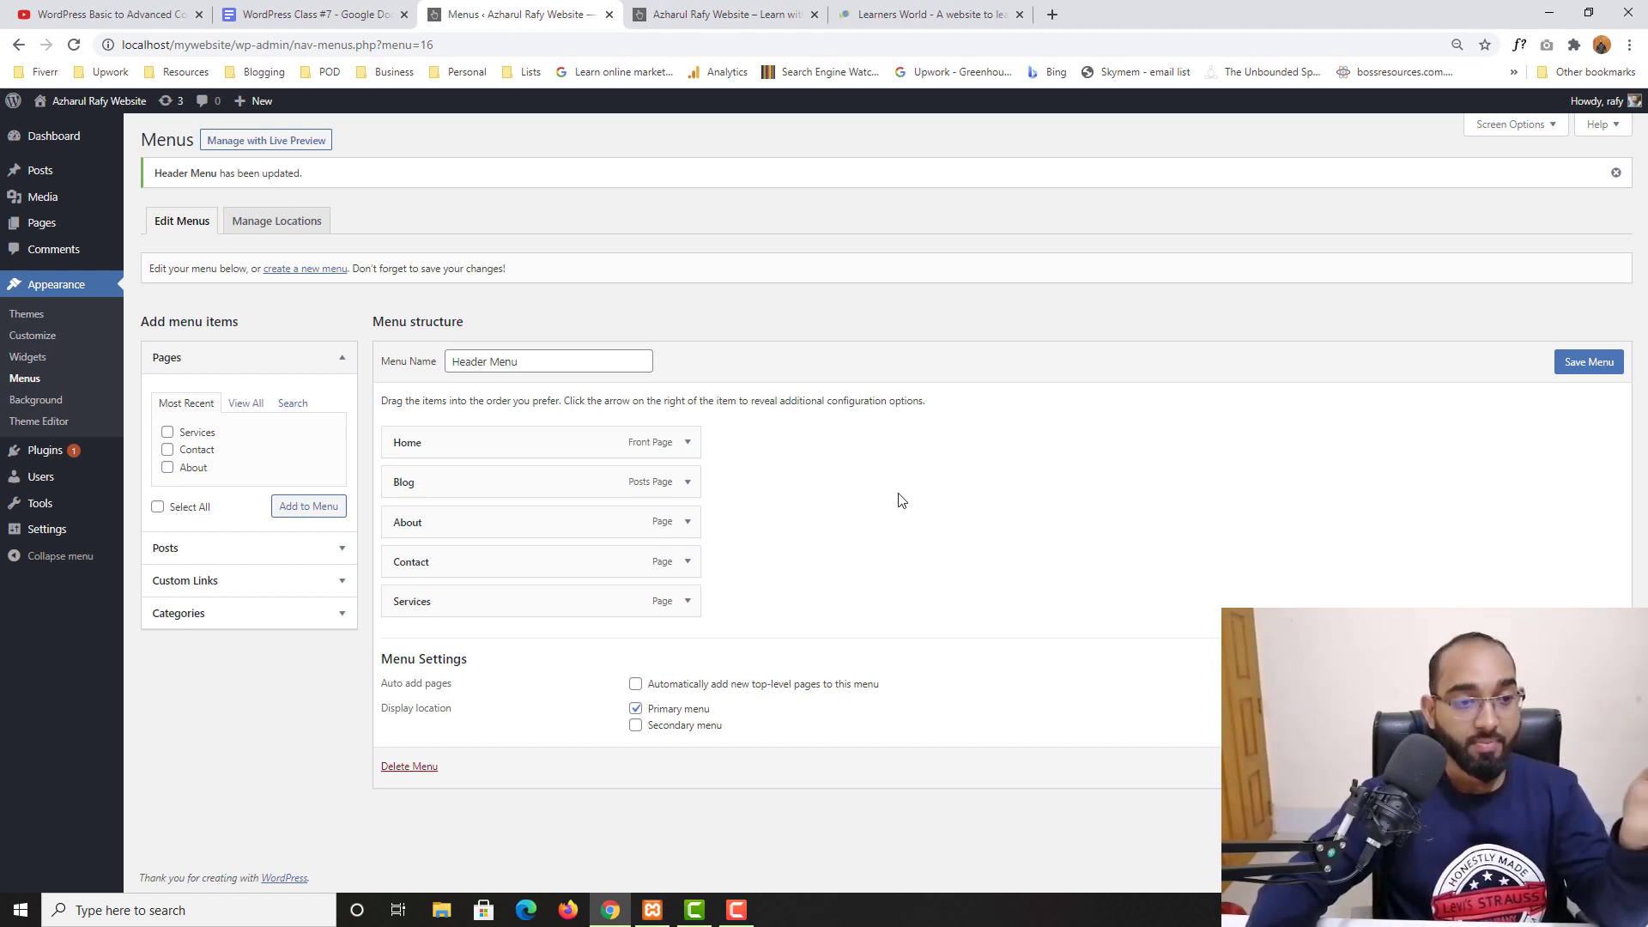
# Reorder Header Menu as Home, About, Services, Blog, Contact and save the menu.
pyautogui.moveTo(438, 524); pyautogui.dragTo(437, 479)
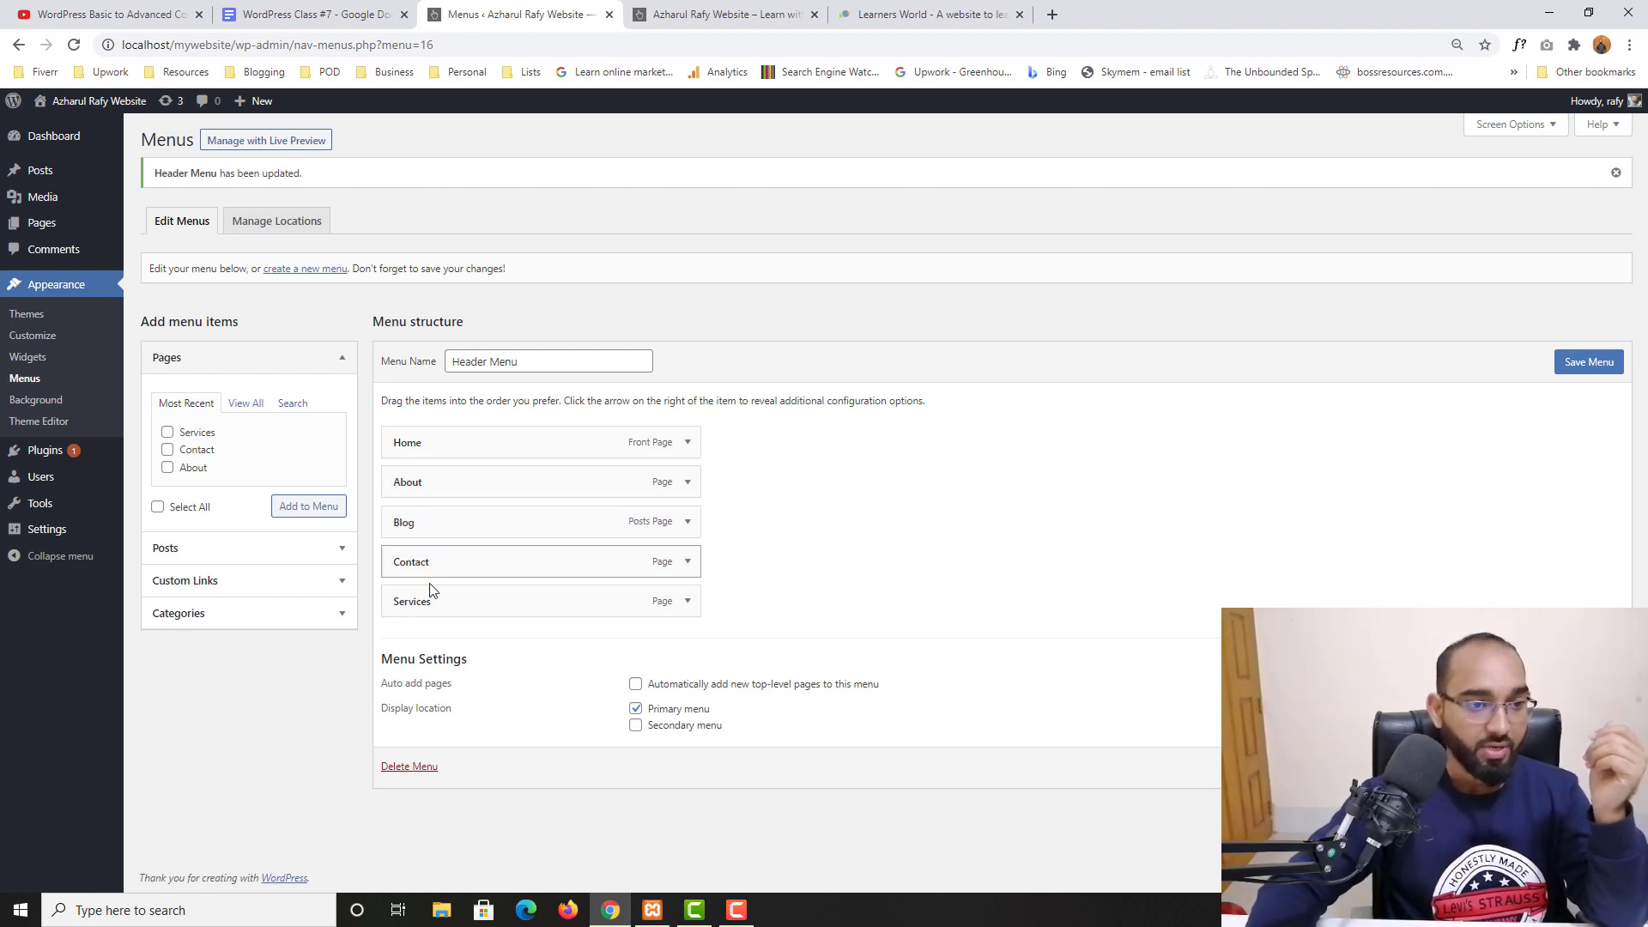
pyautogui.moveTo(429, 594); pyautogui.dragTo(423, 520)
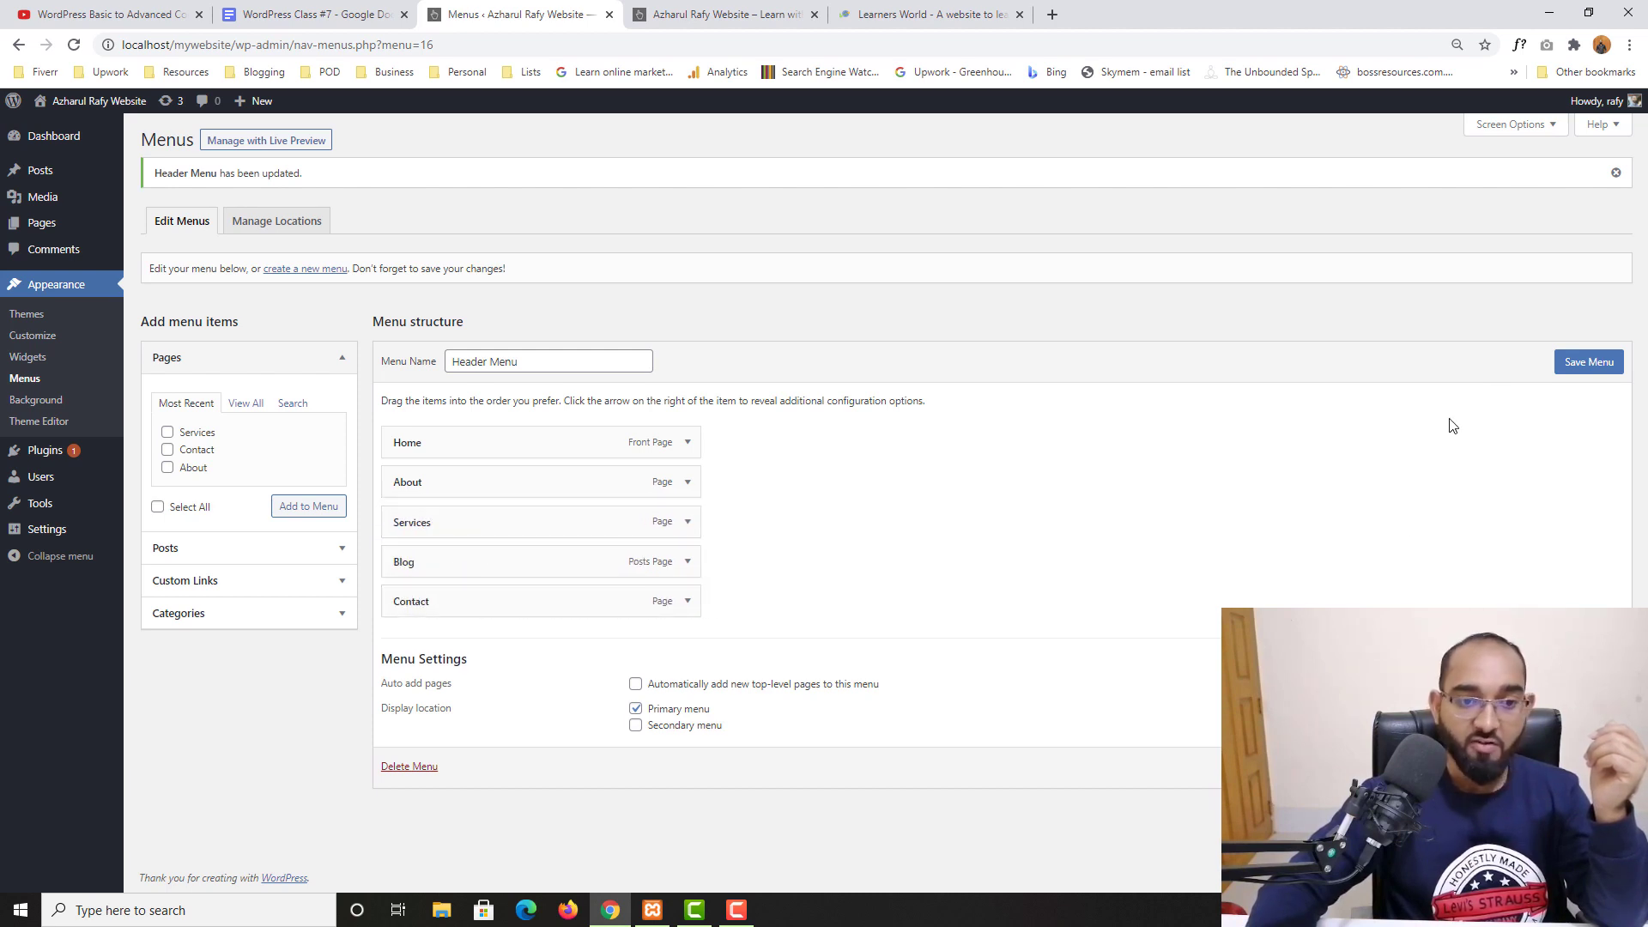
pyautogui.click(1569, 381)
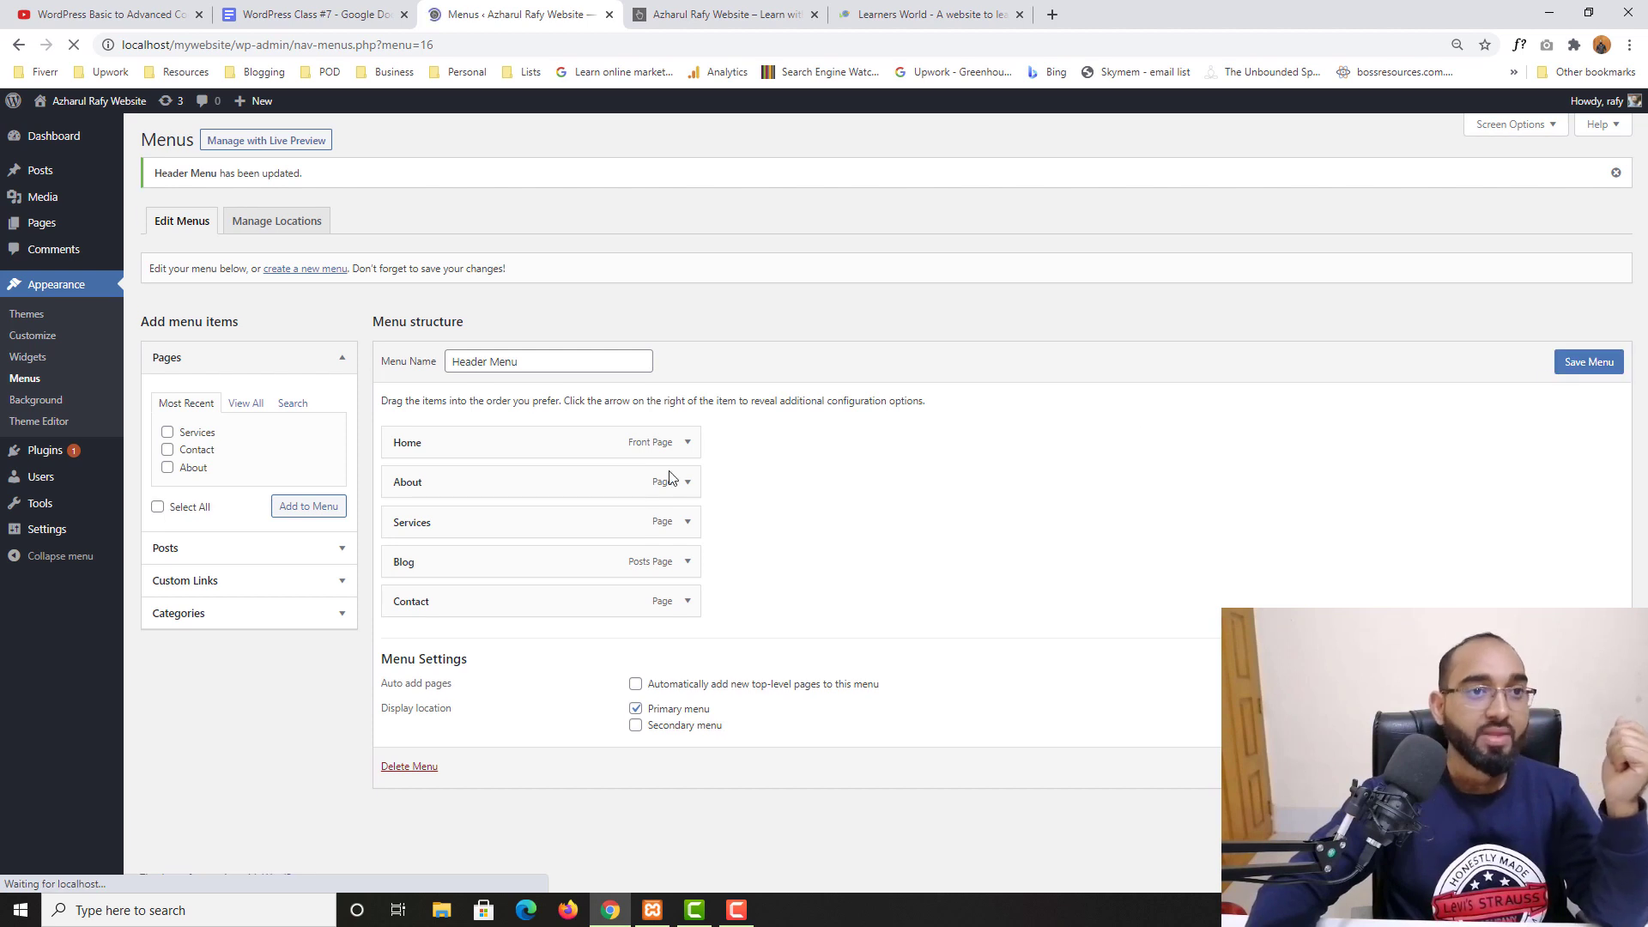
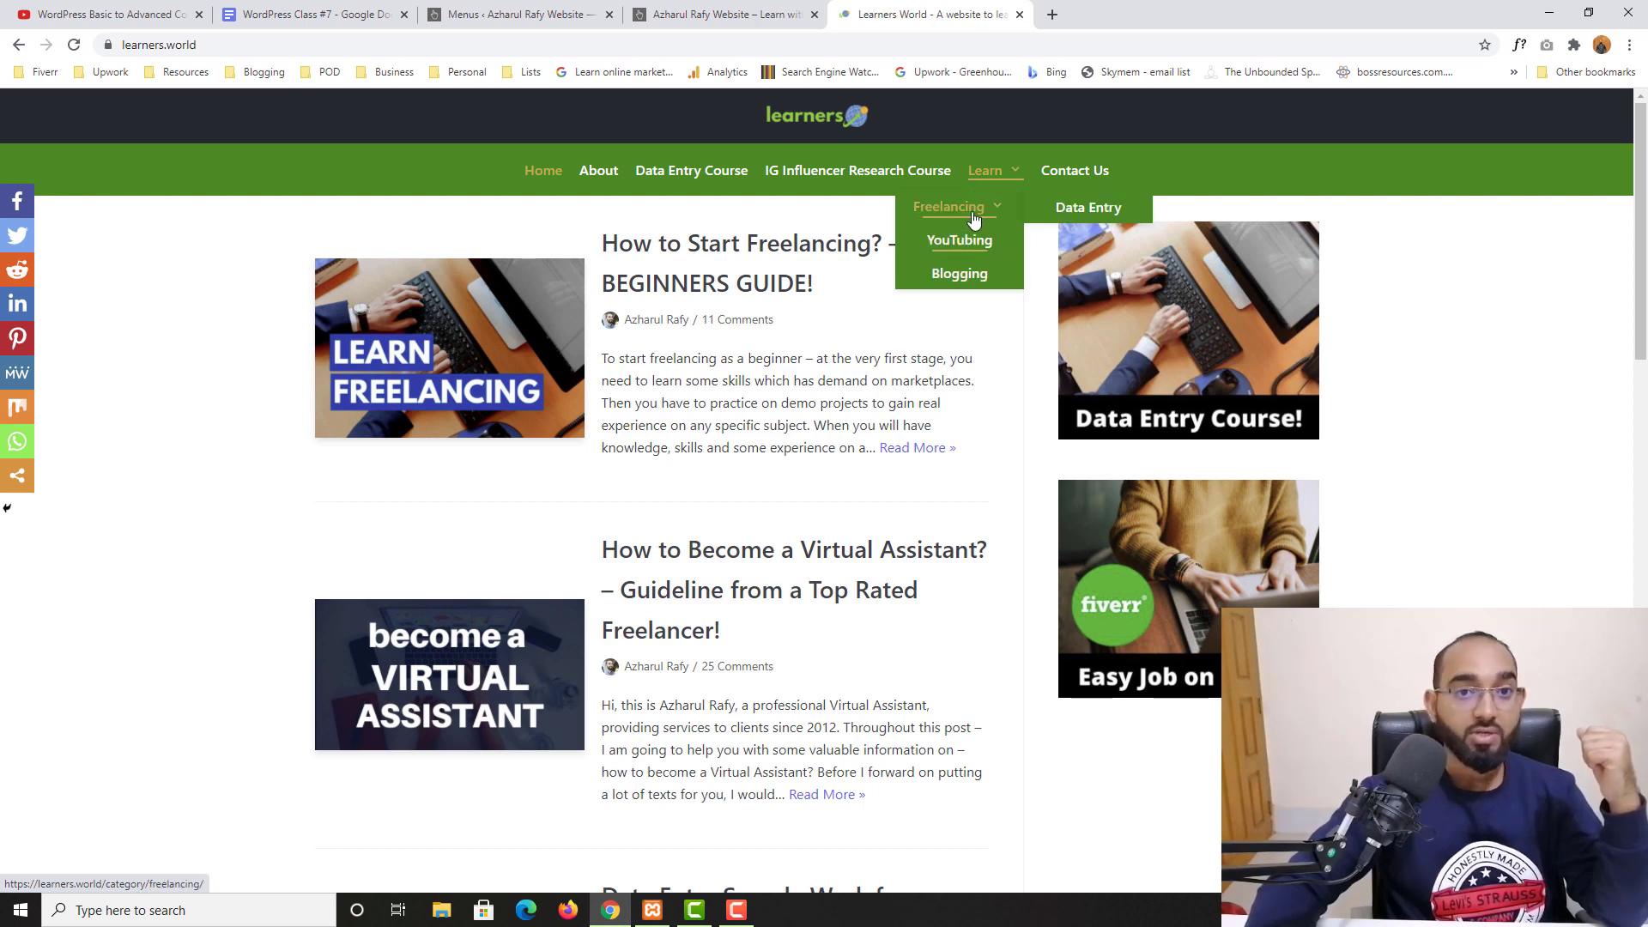
# Open the YouTubing category from the Learners World Learn submenu, look through its posts, and return to the menu editor via the site's homepage.
pyautogui.click(969, 250)
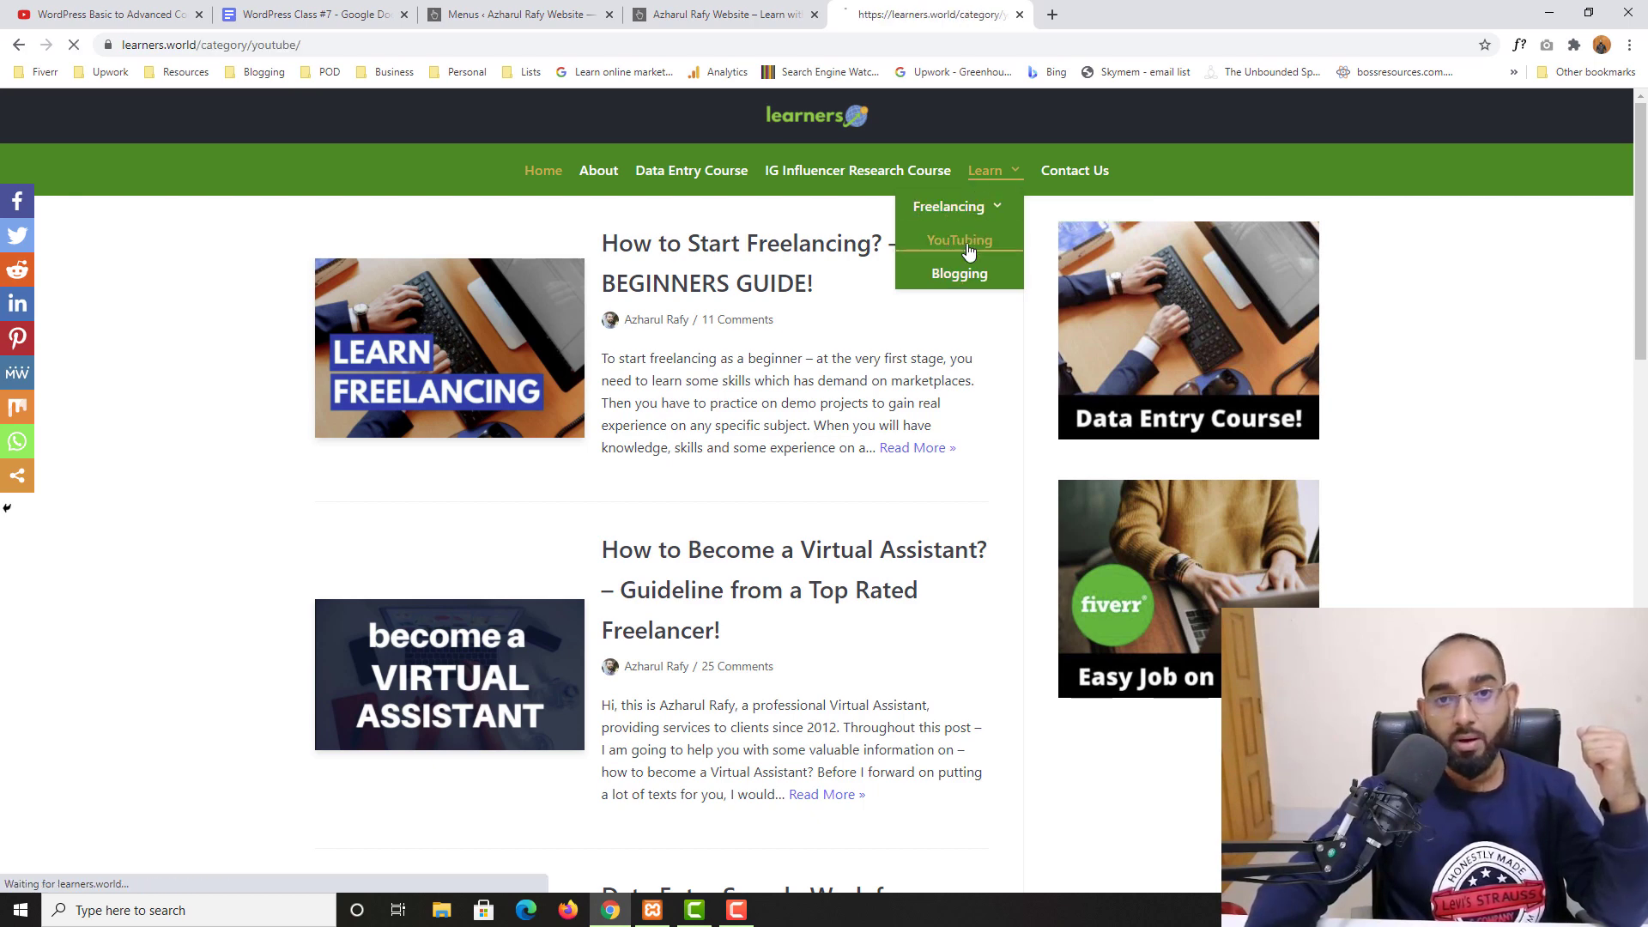
pyautogui.moveTo(983, 212)
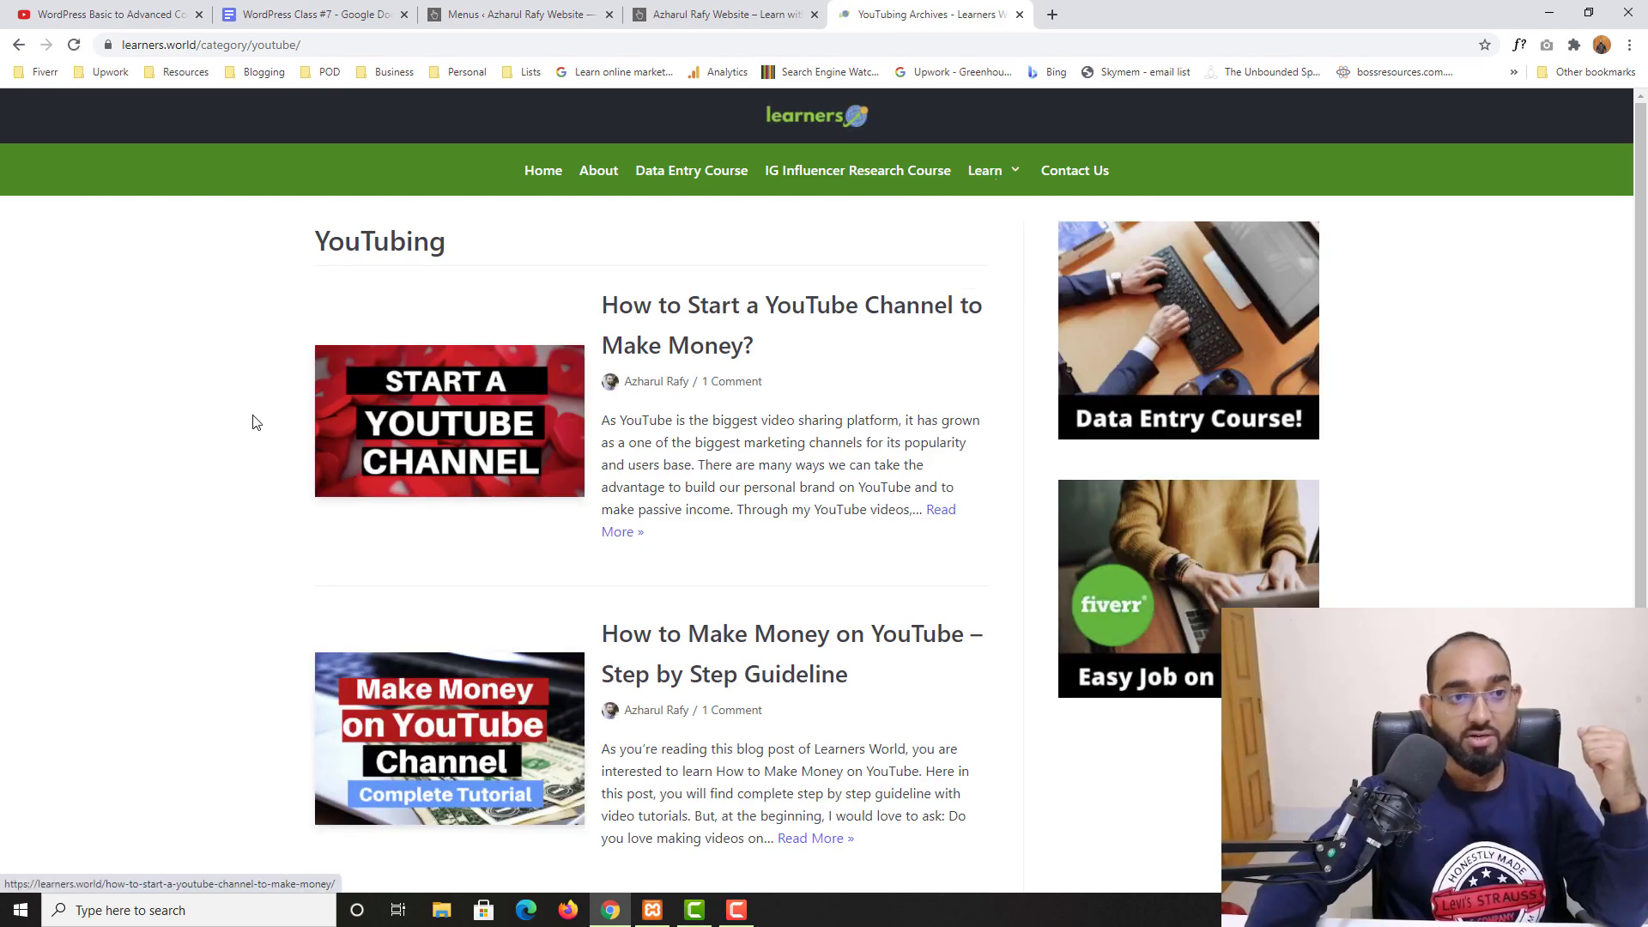
pyautogui.scroll(-5, 313, 600)
pyautogui.scroll(5, 312, 583)
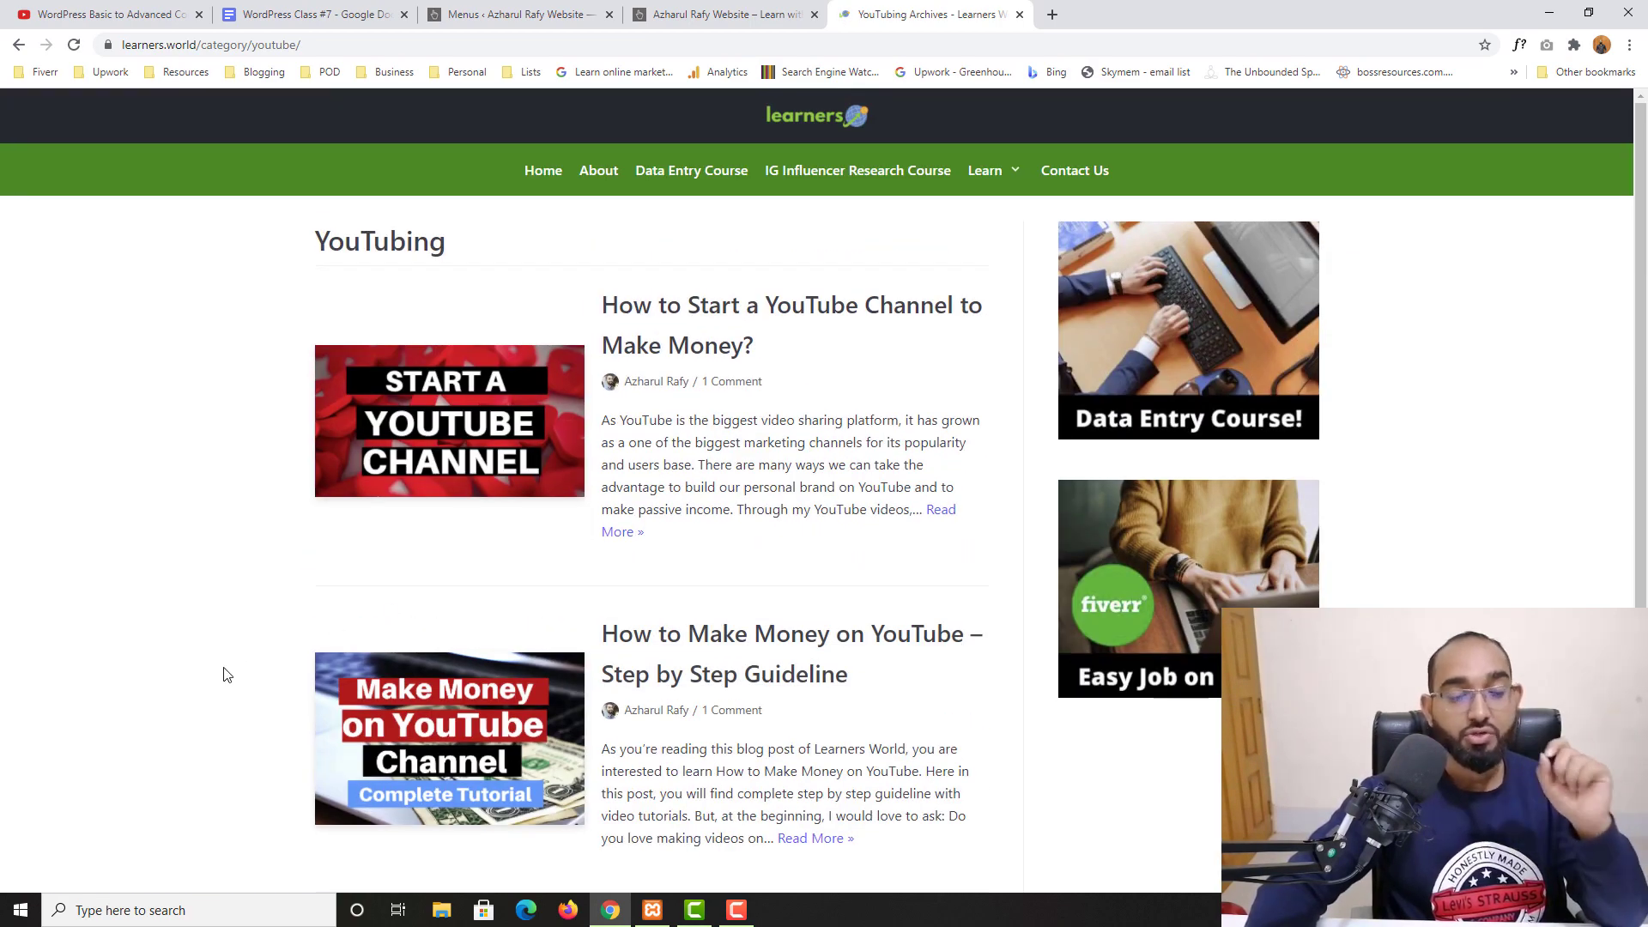
pyautogui.scroll(-3, 294, 664)
pyautogui.scroll(3, 339, 642)
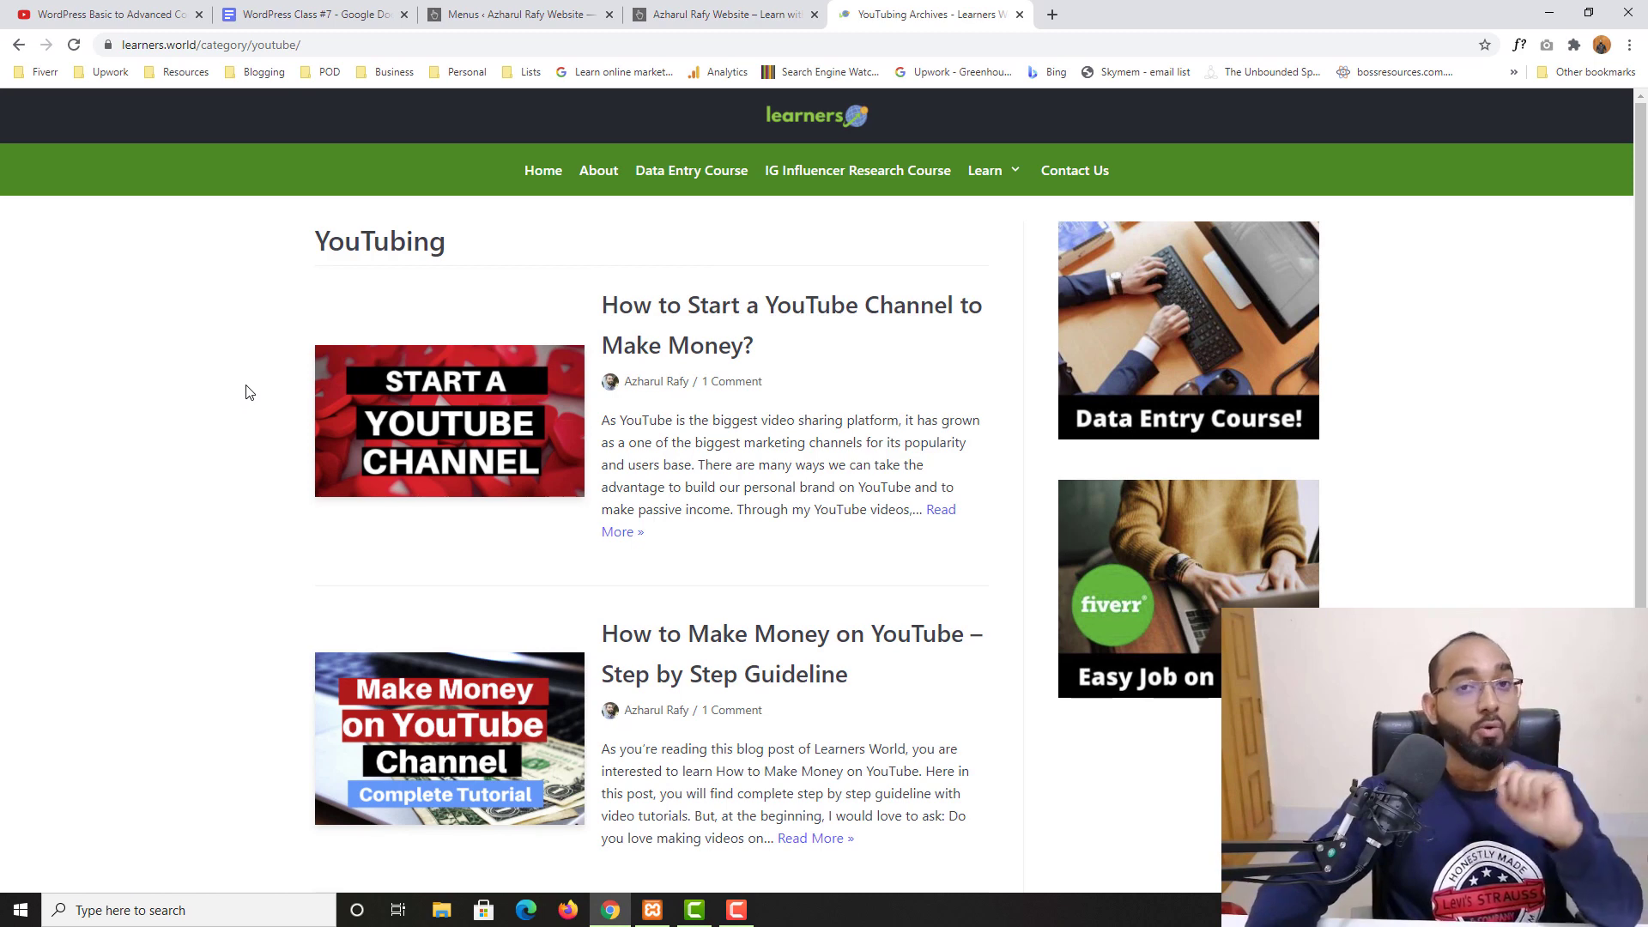
pyautogui.click(675, 12)
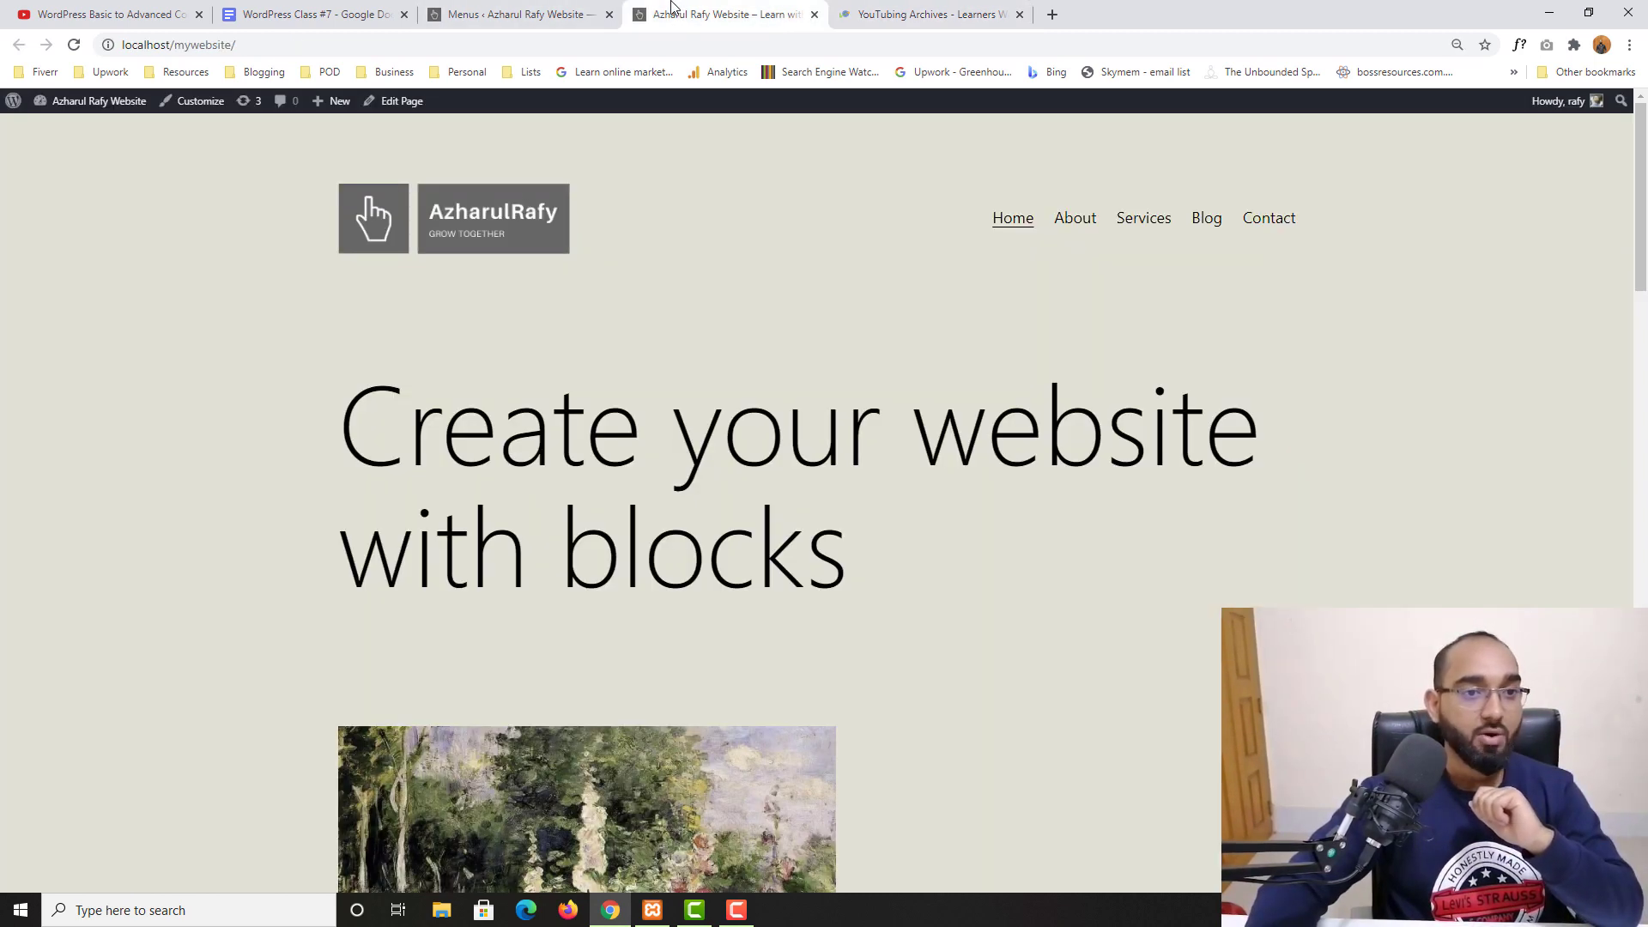
pyautogui.click(507, 9)
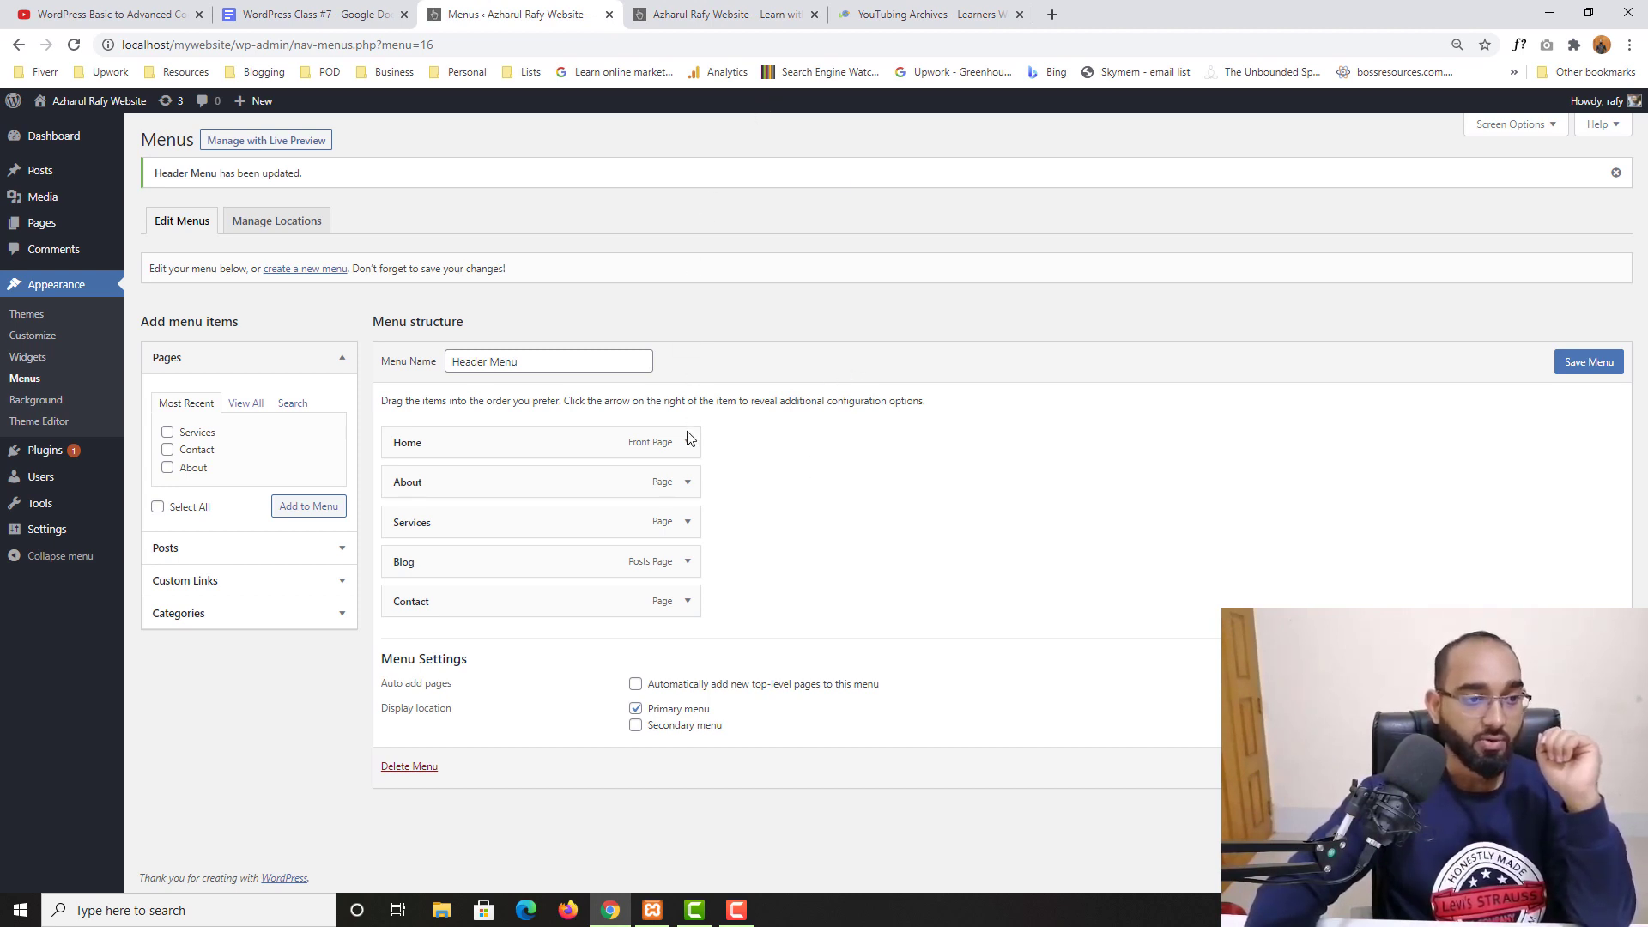
# Add the Freelancing and WordPress categories to Header Menu and save the menu.
pyautogui.click(206, 615)
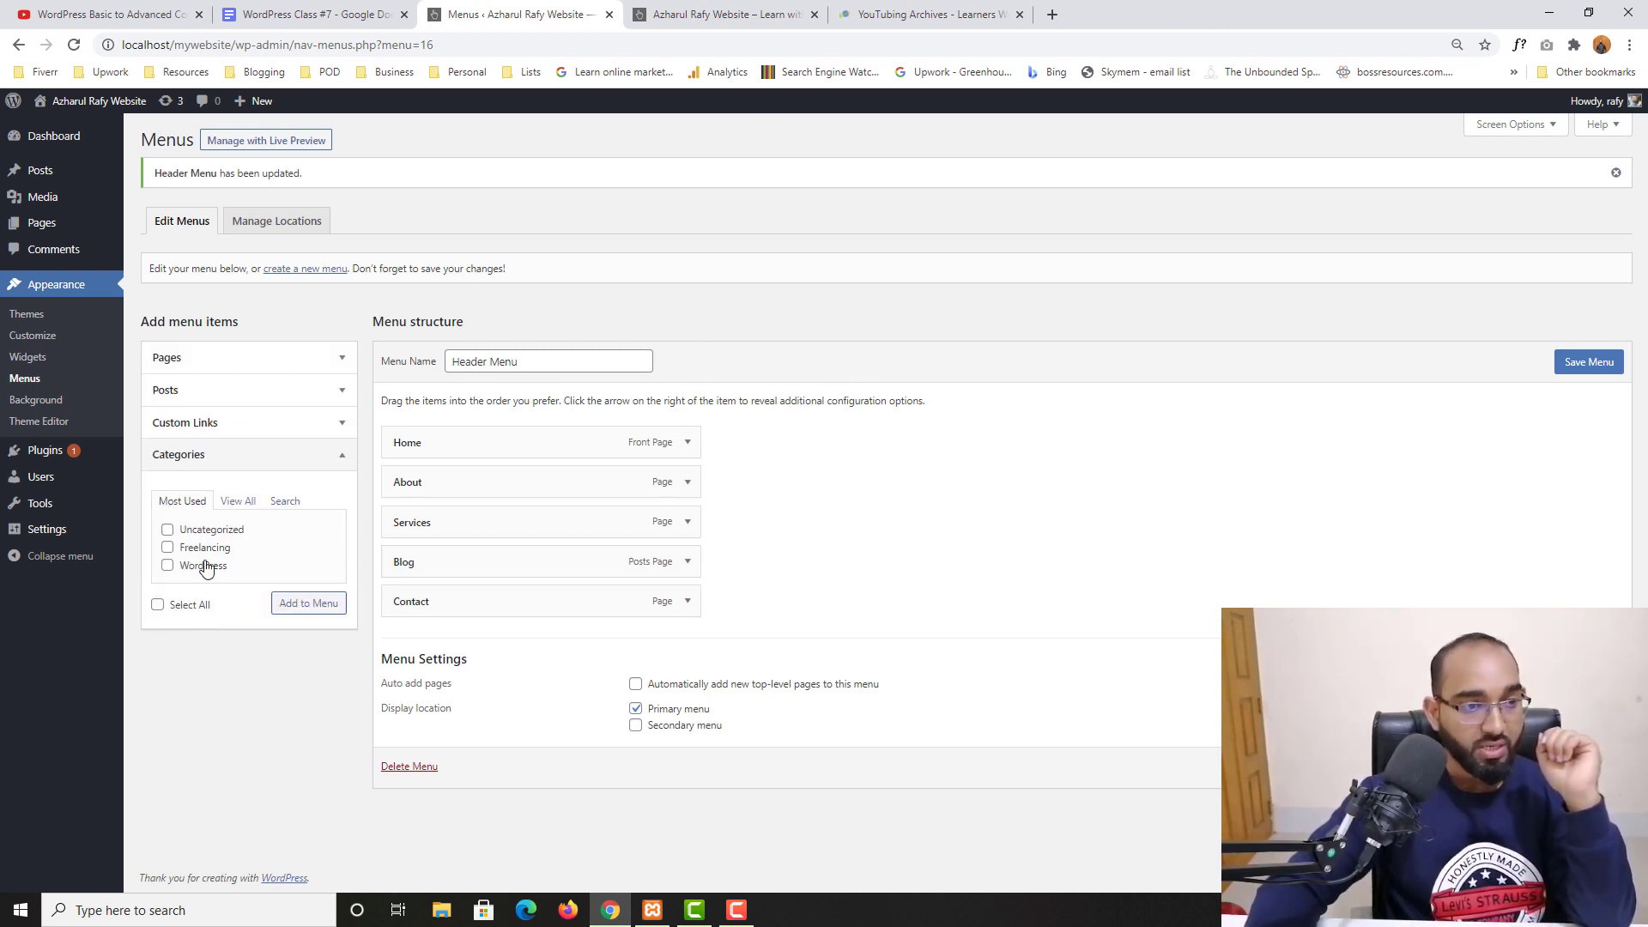
pyautogui.click(240, 502)
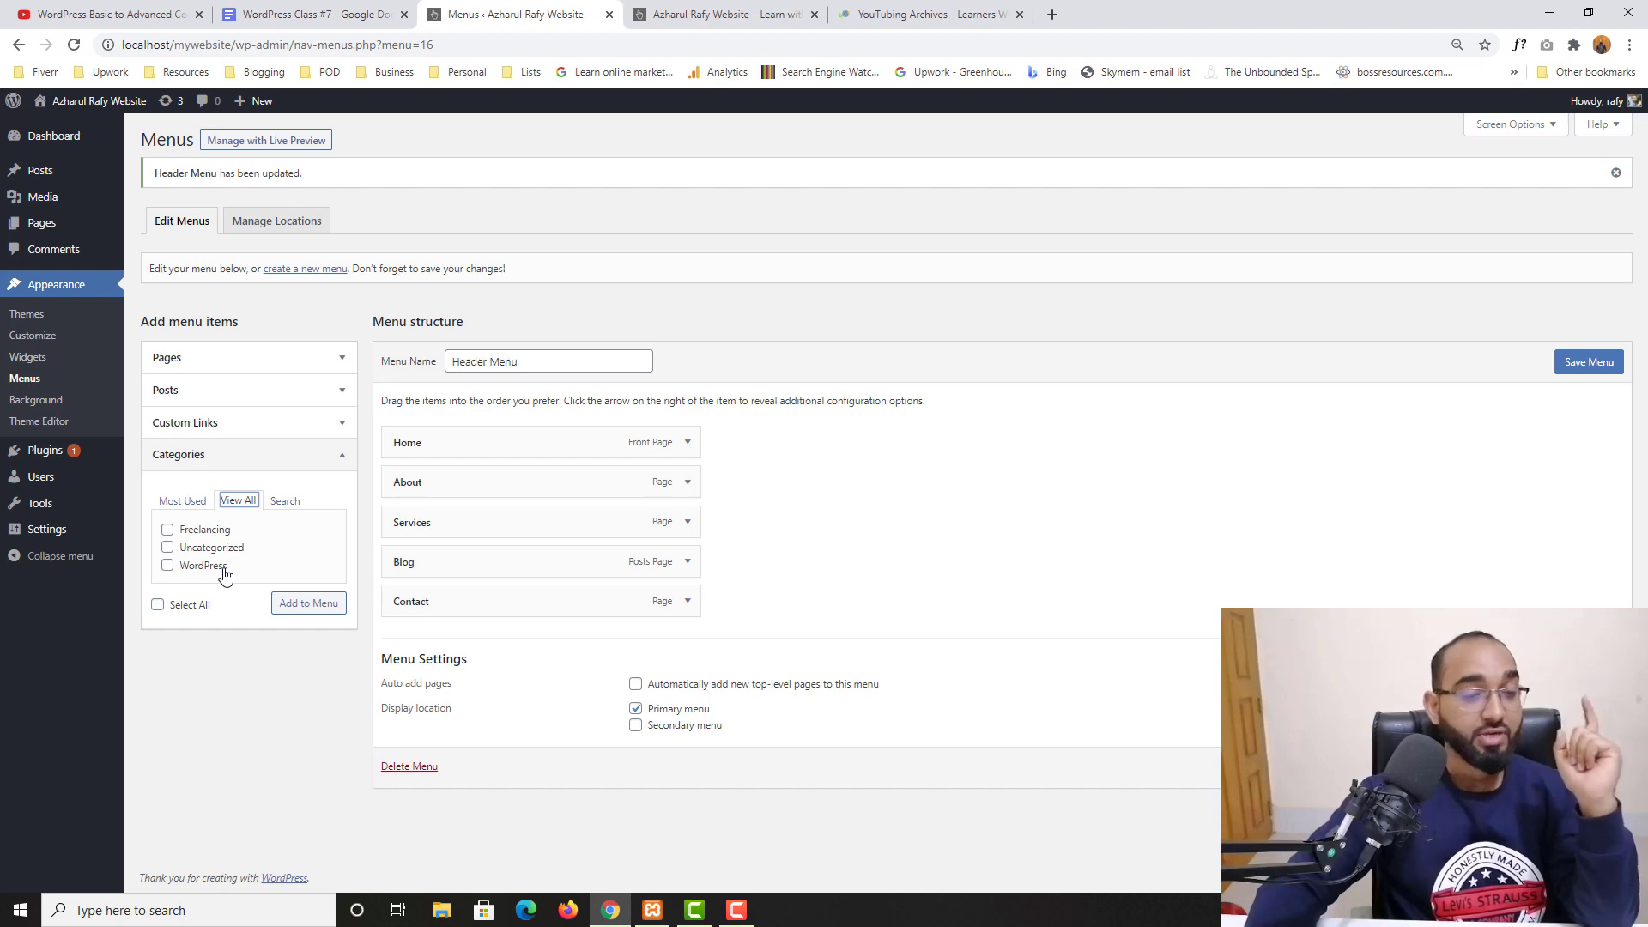
pyautogui.click(38, 7)
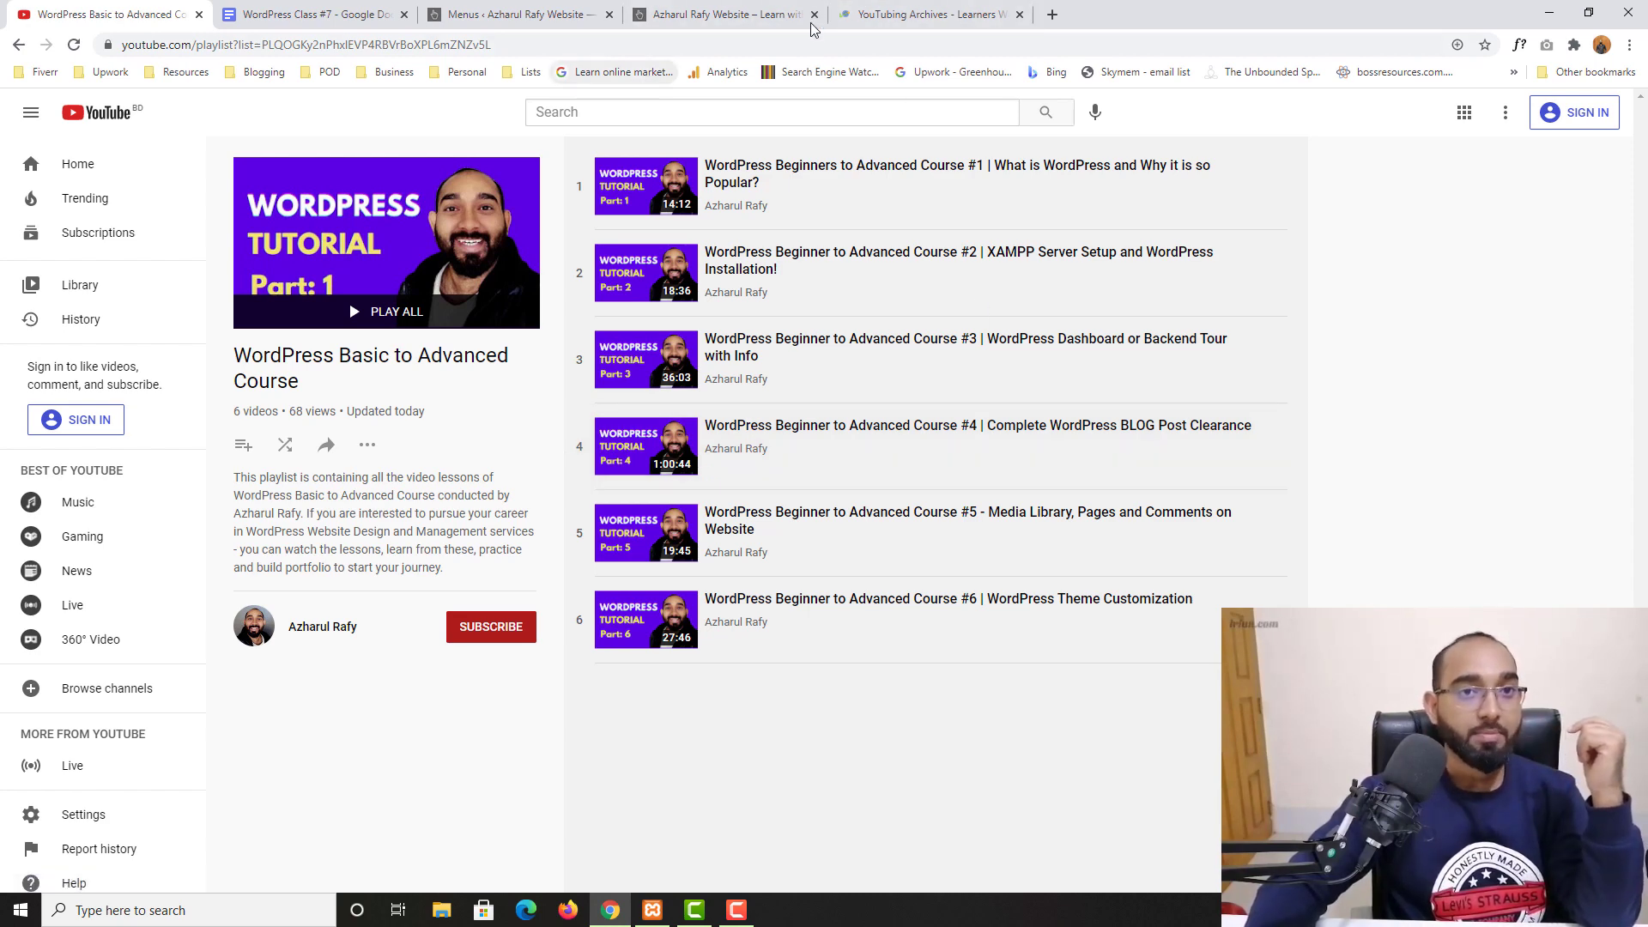
pyautogui.click(501, 14)
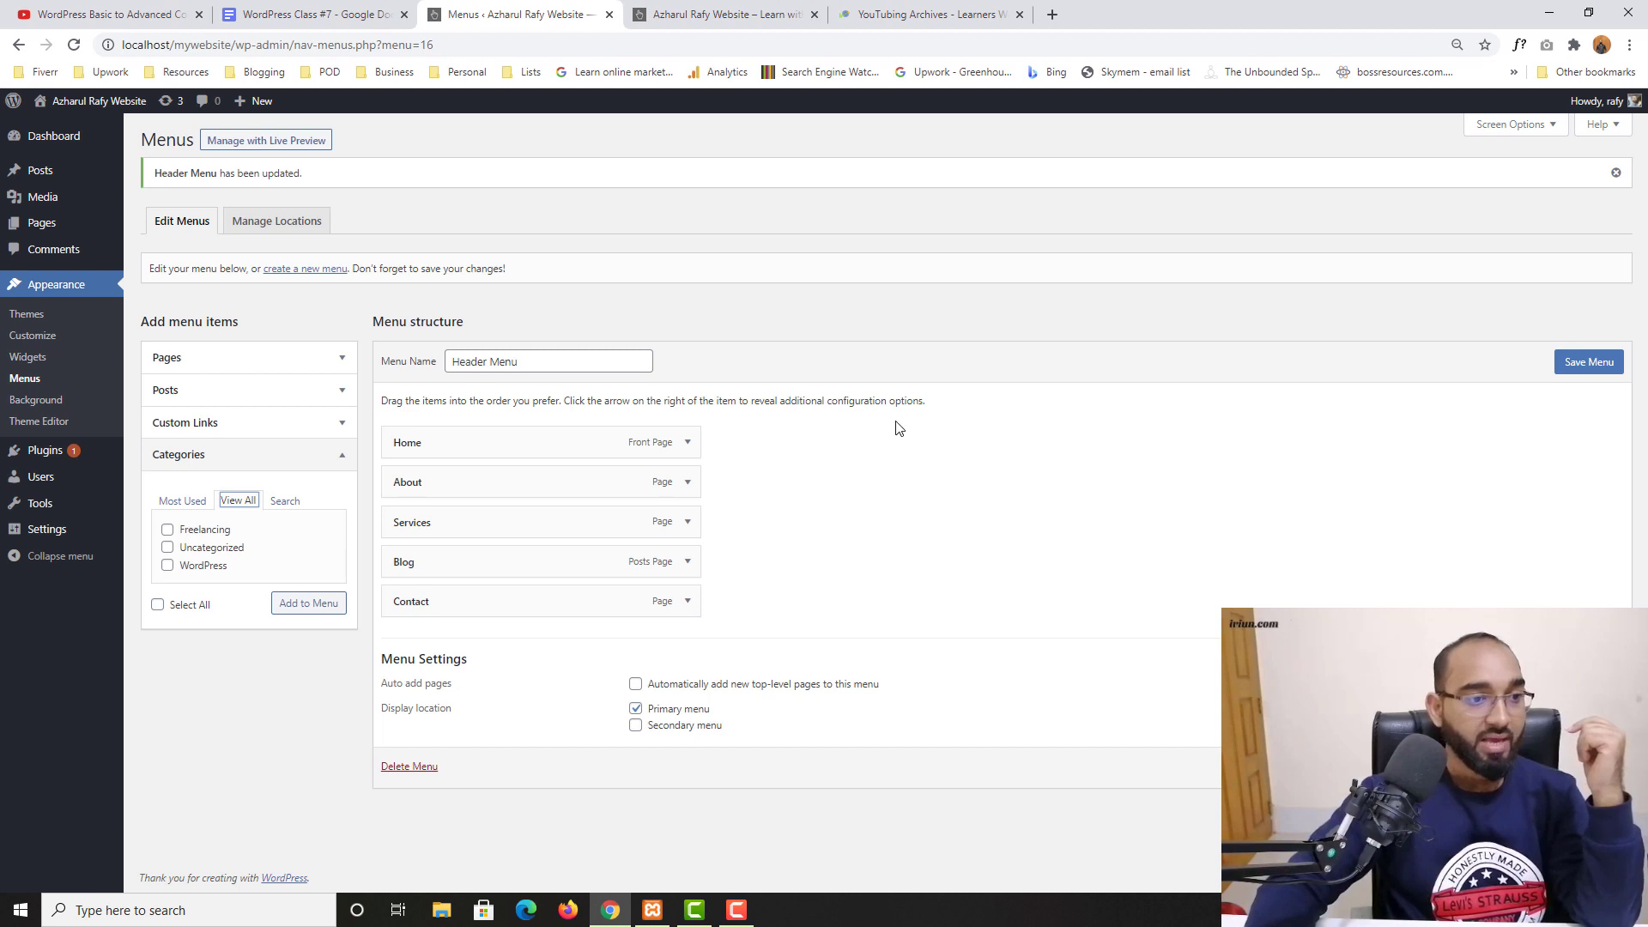
pyautogui.click(190, 570)
pyautogui.click(184, 532)
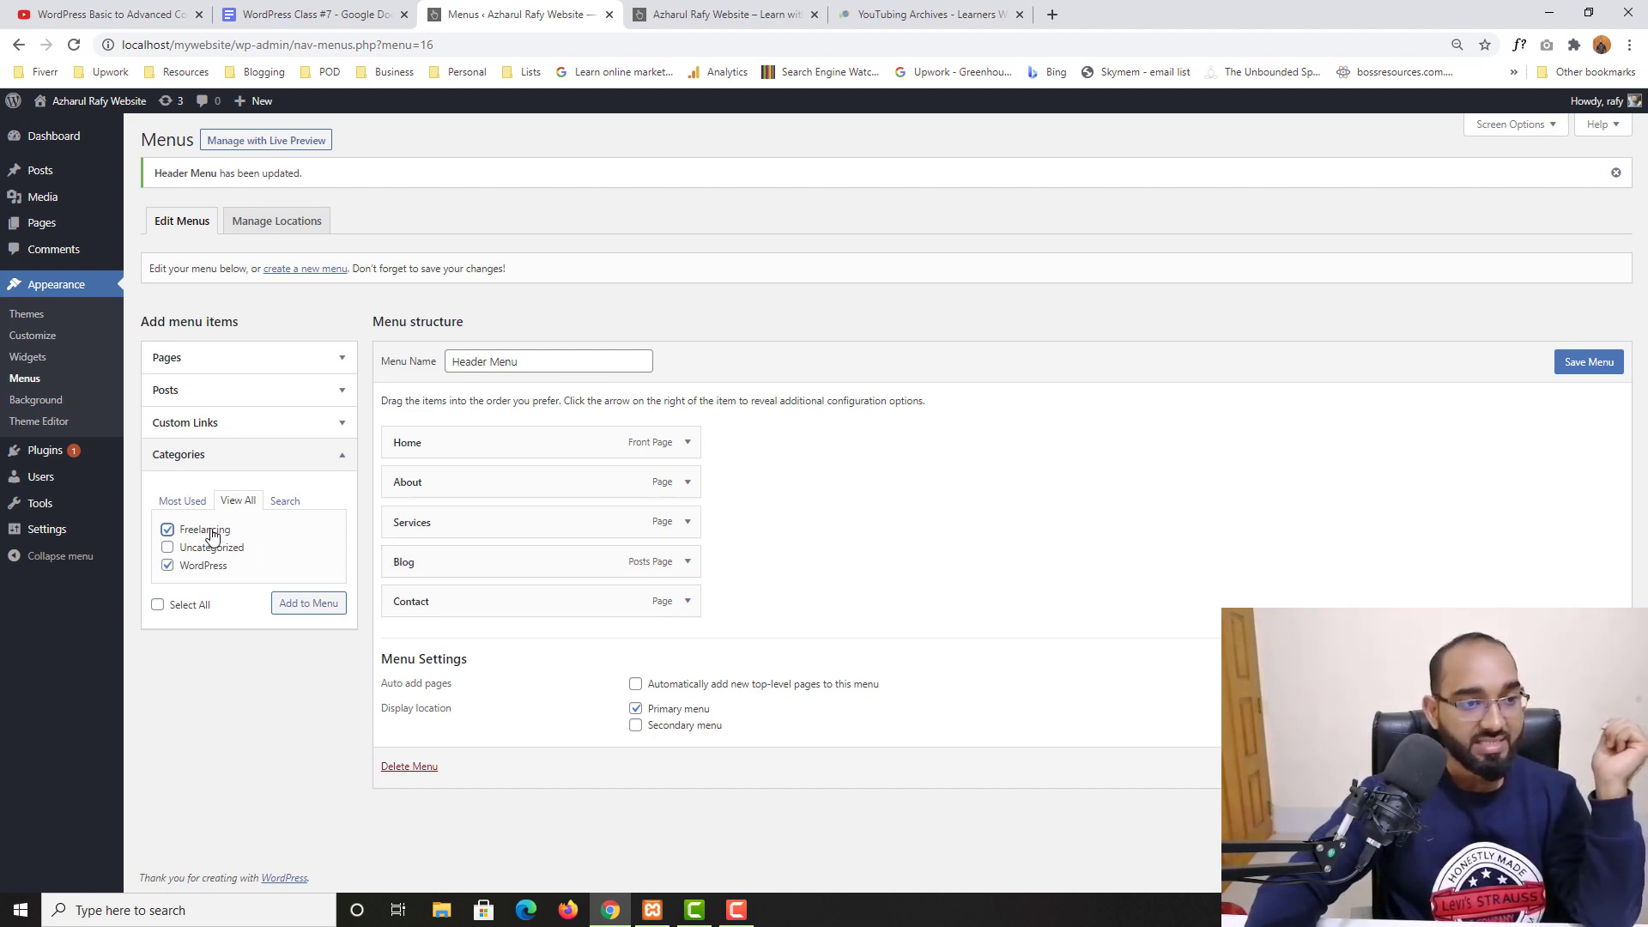
pyautogui.click(314, 605)
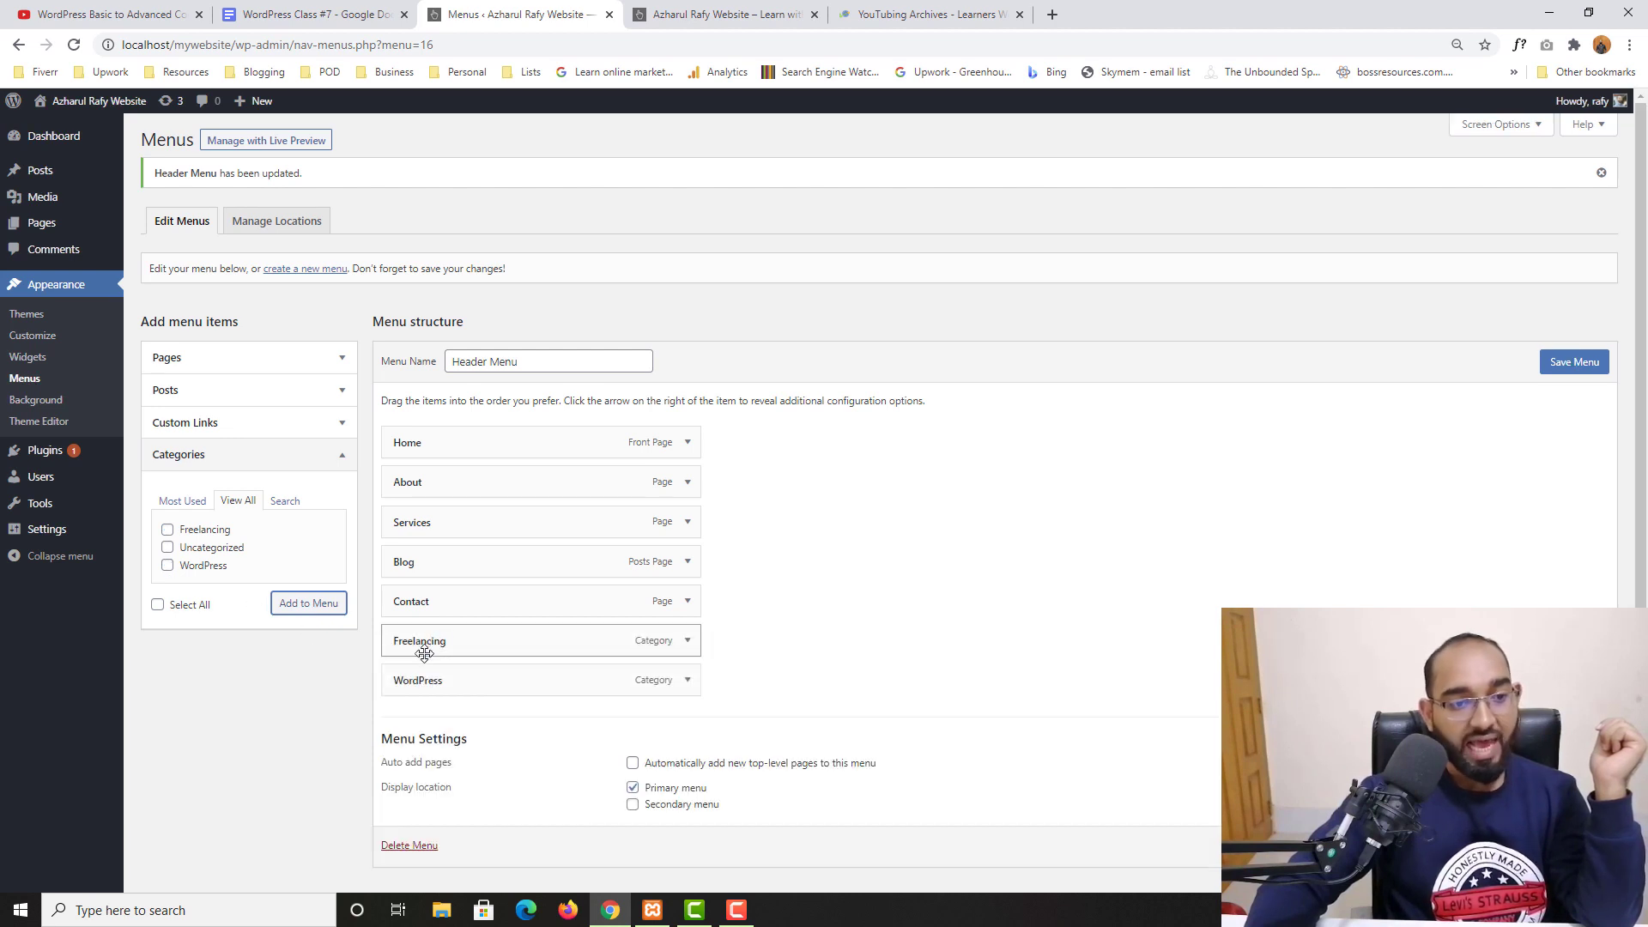
pyautogui.click(1561, 364)
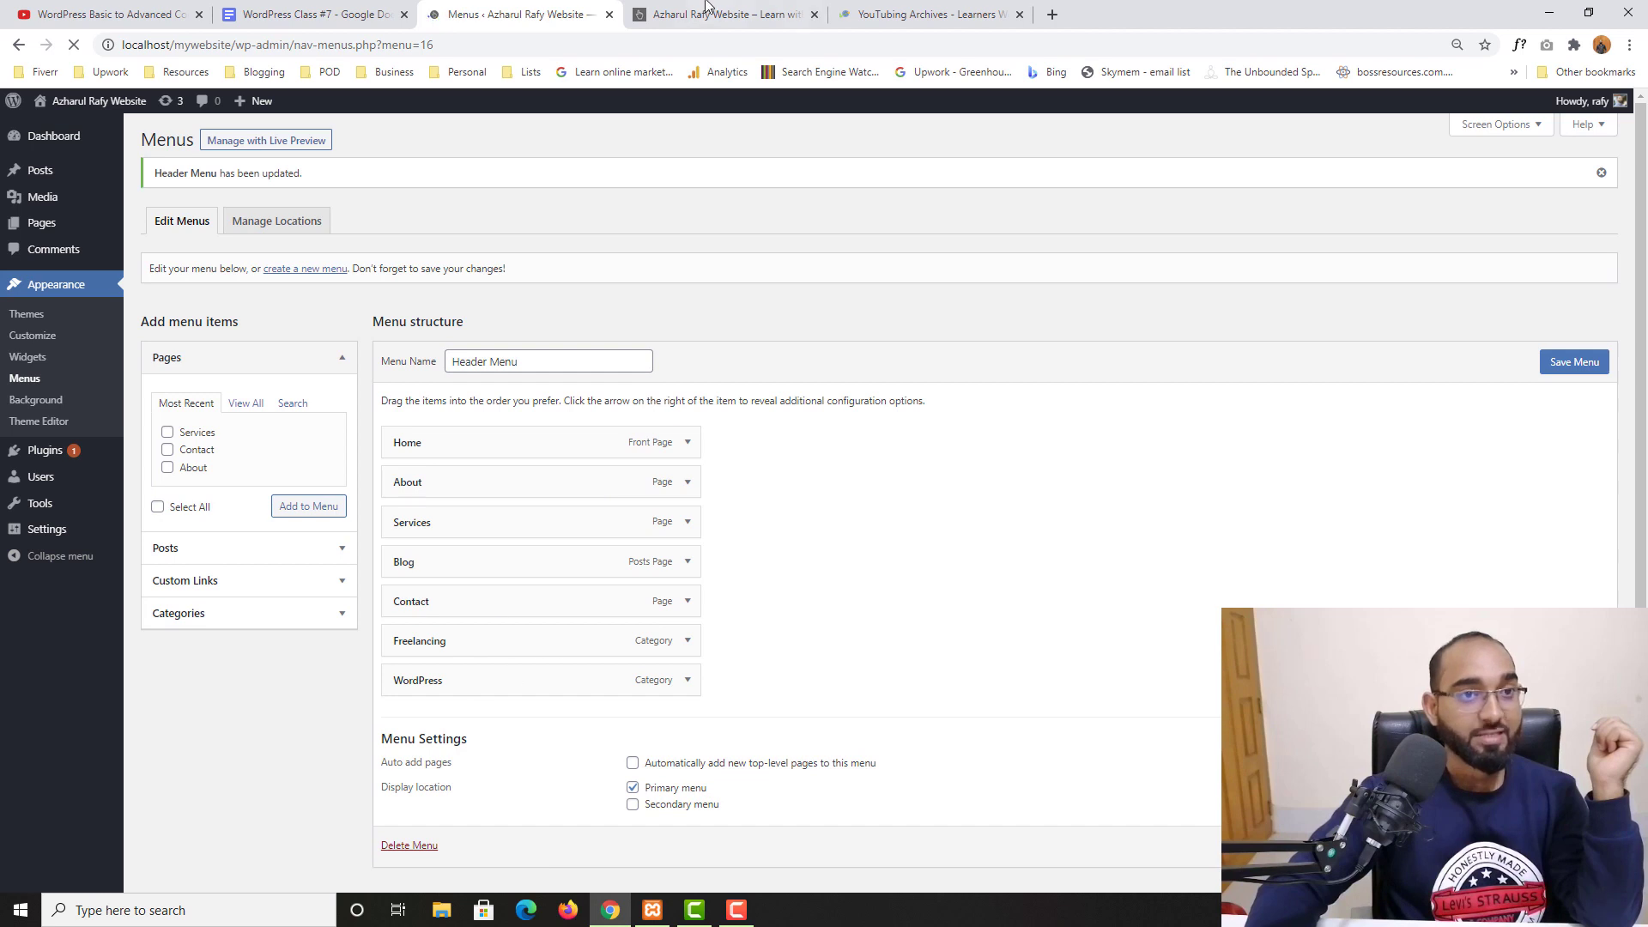
# Reload the site's homepage and look through the Freelancing category page from the header navigation.
pyautogui.click(710, 13)
pyautogui.click(76, 46)
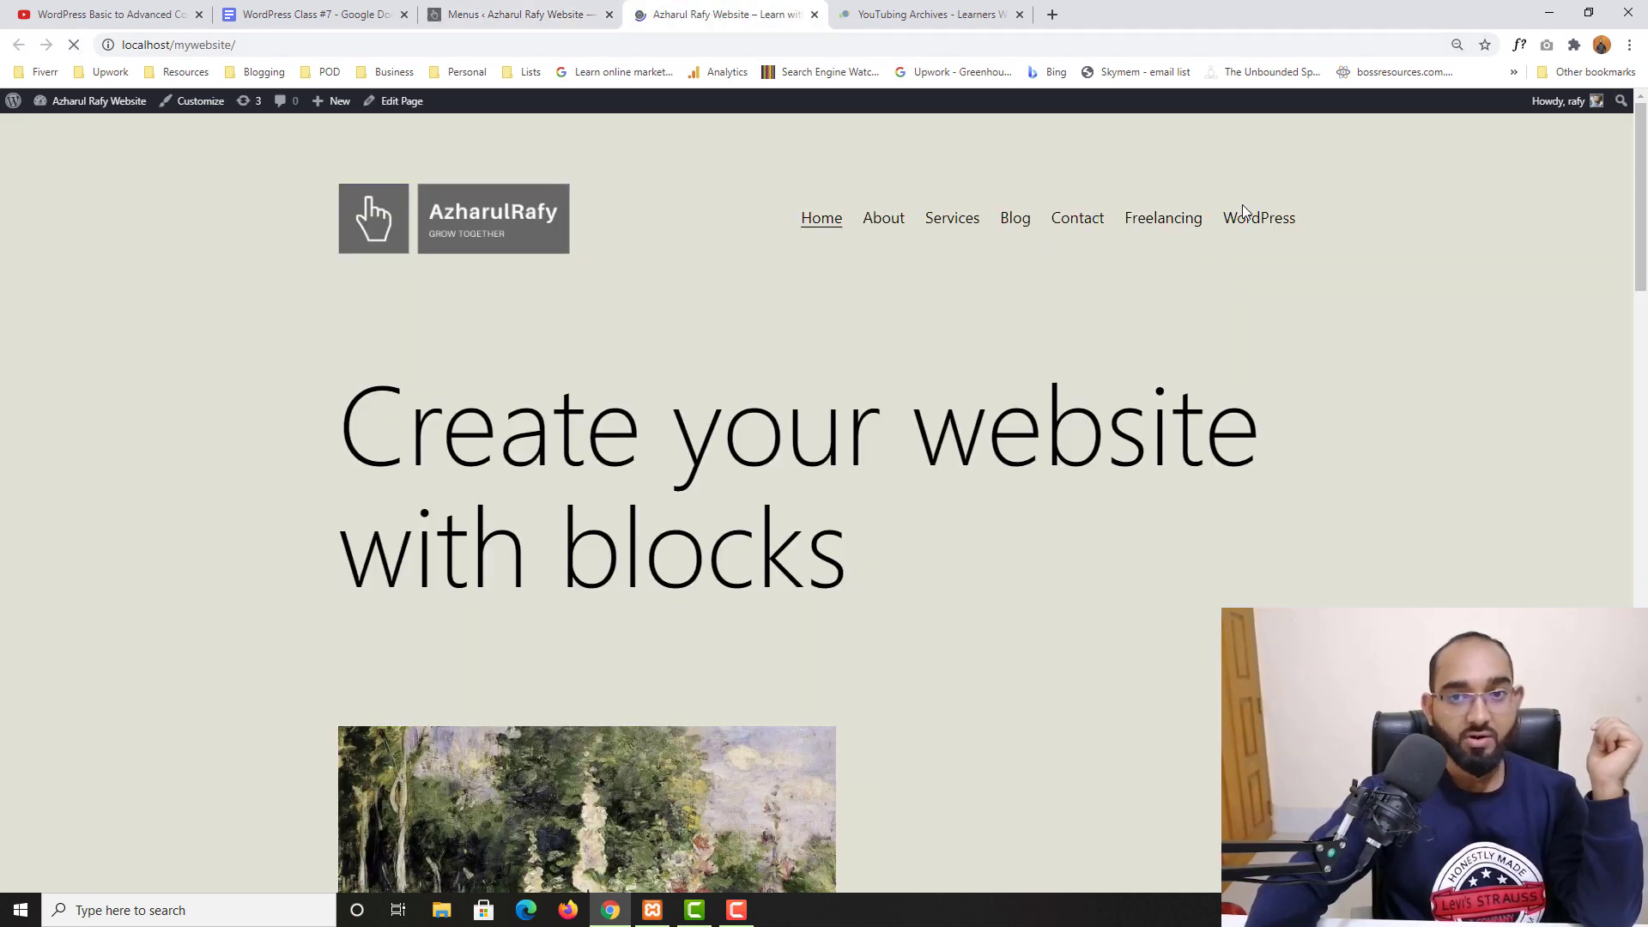
pyautogui.click(1145, 225)
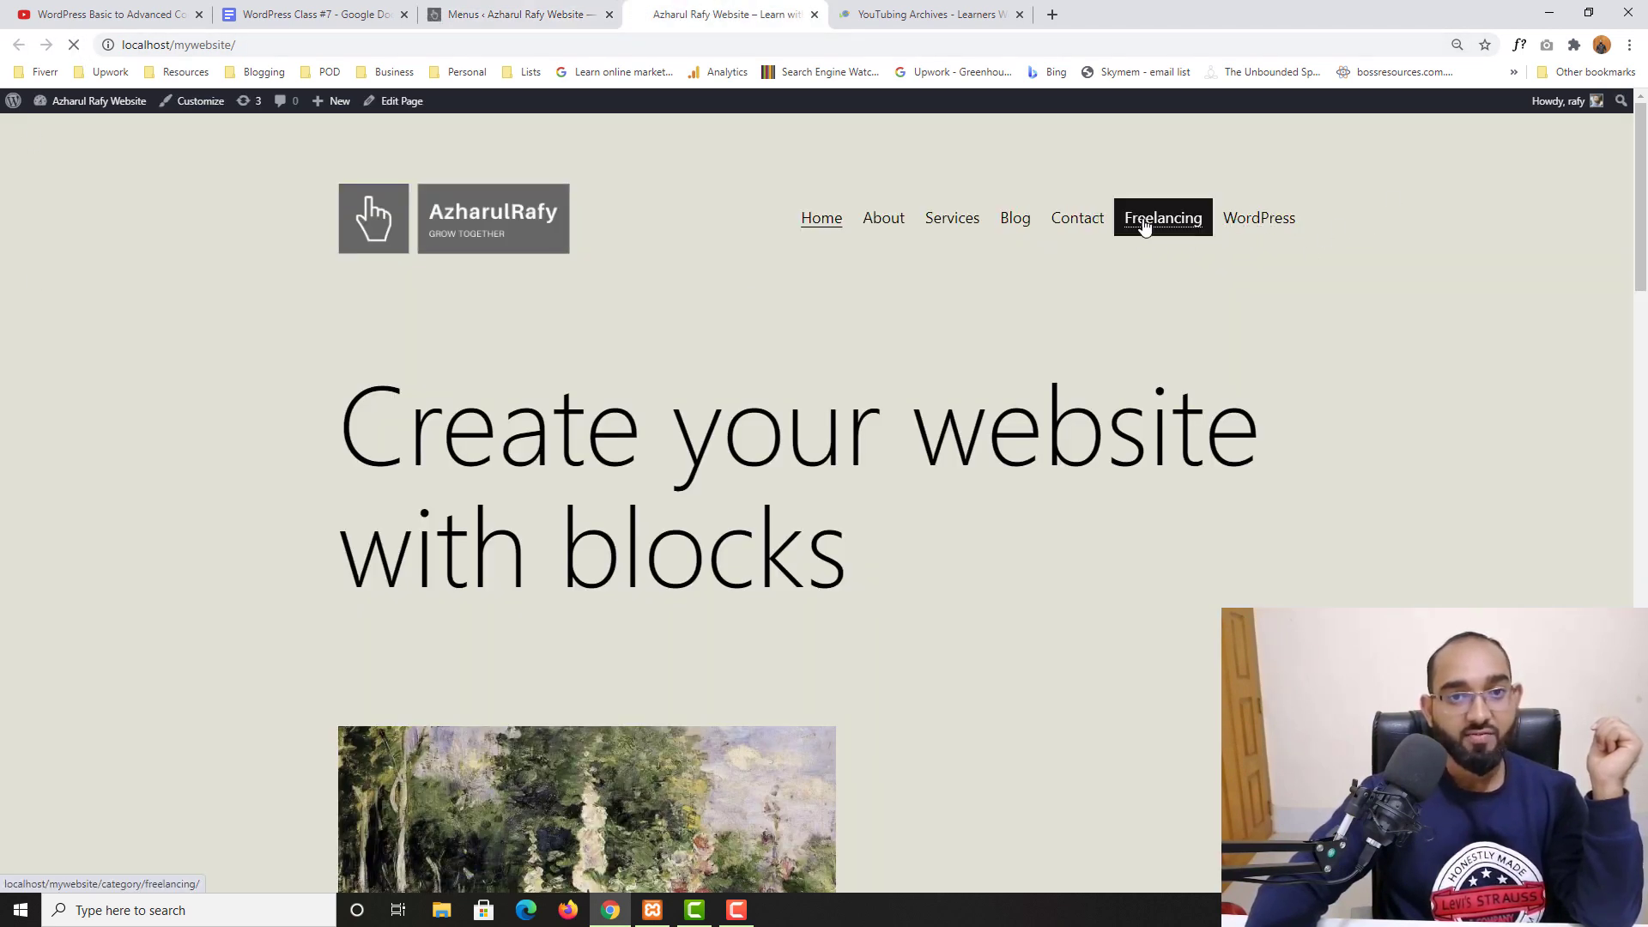
pyautogui.scroll(-20, 142, 601)
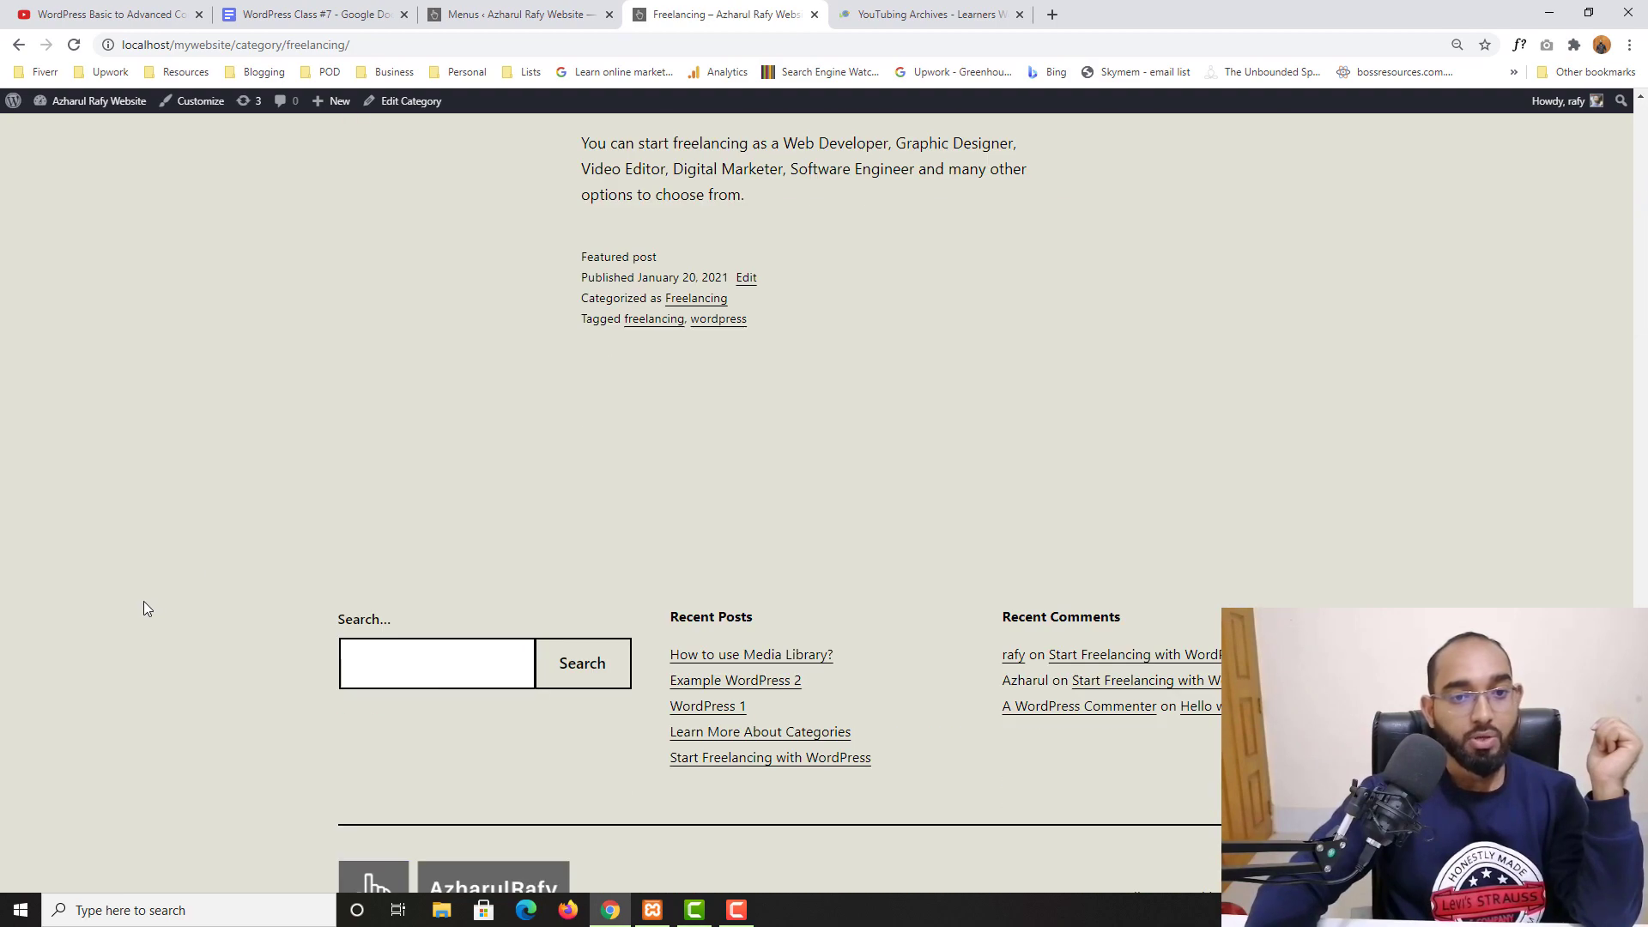
pyautogui.scroll(20, 1136, 463)
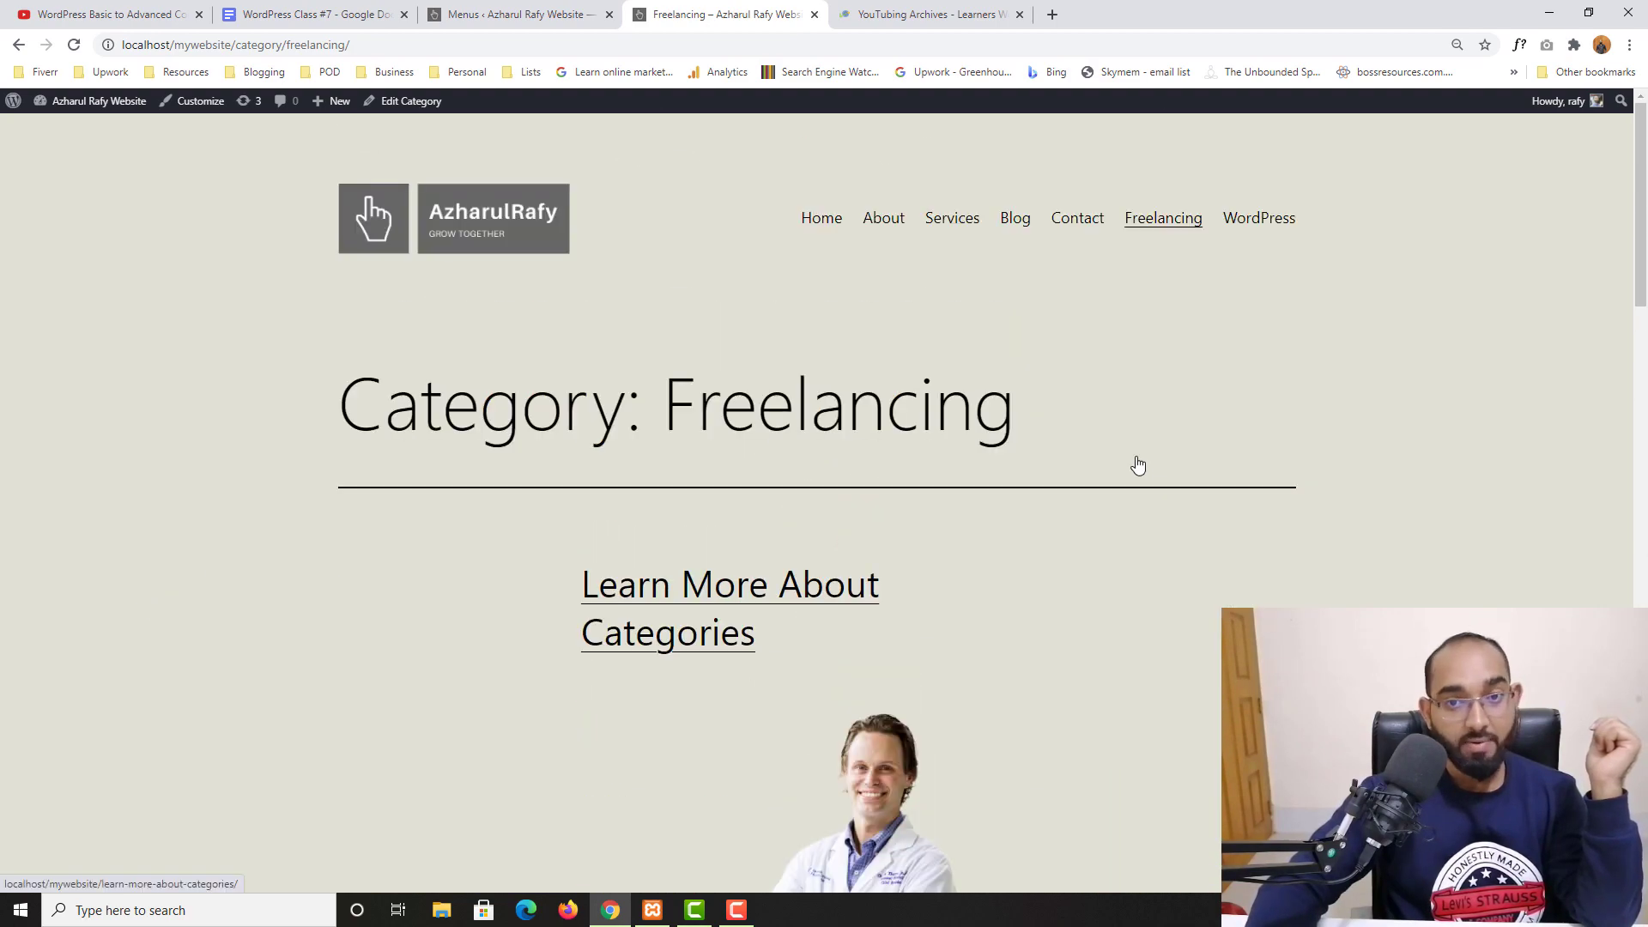
# Open the WordPress category page from the header navigation, look through its posts, and go back to the menu editor.
pyautogui.click(1254, 240)
pyautogui.scroll(-7, 430, 624)
pyautogui.scroll(-4, 430, 618)
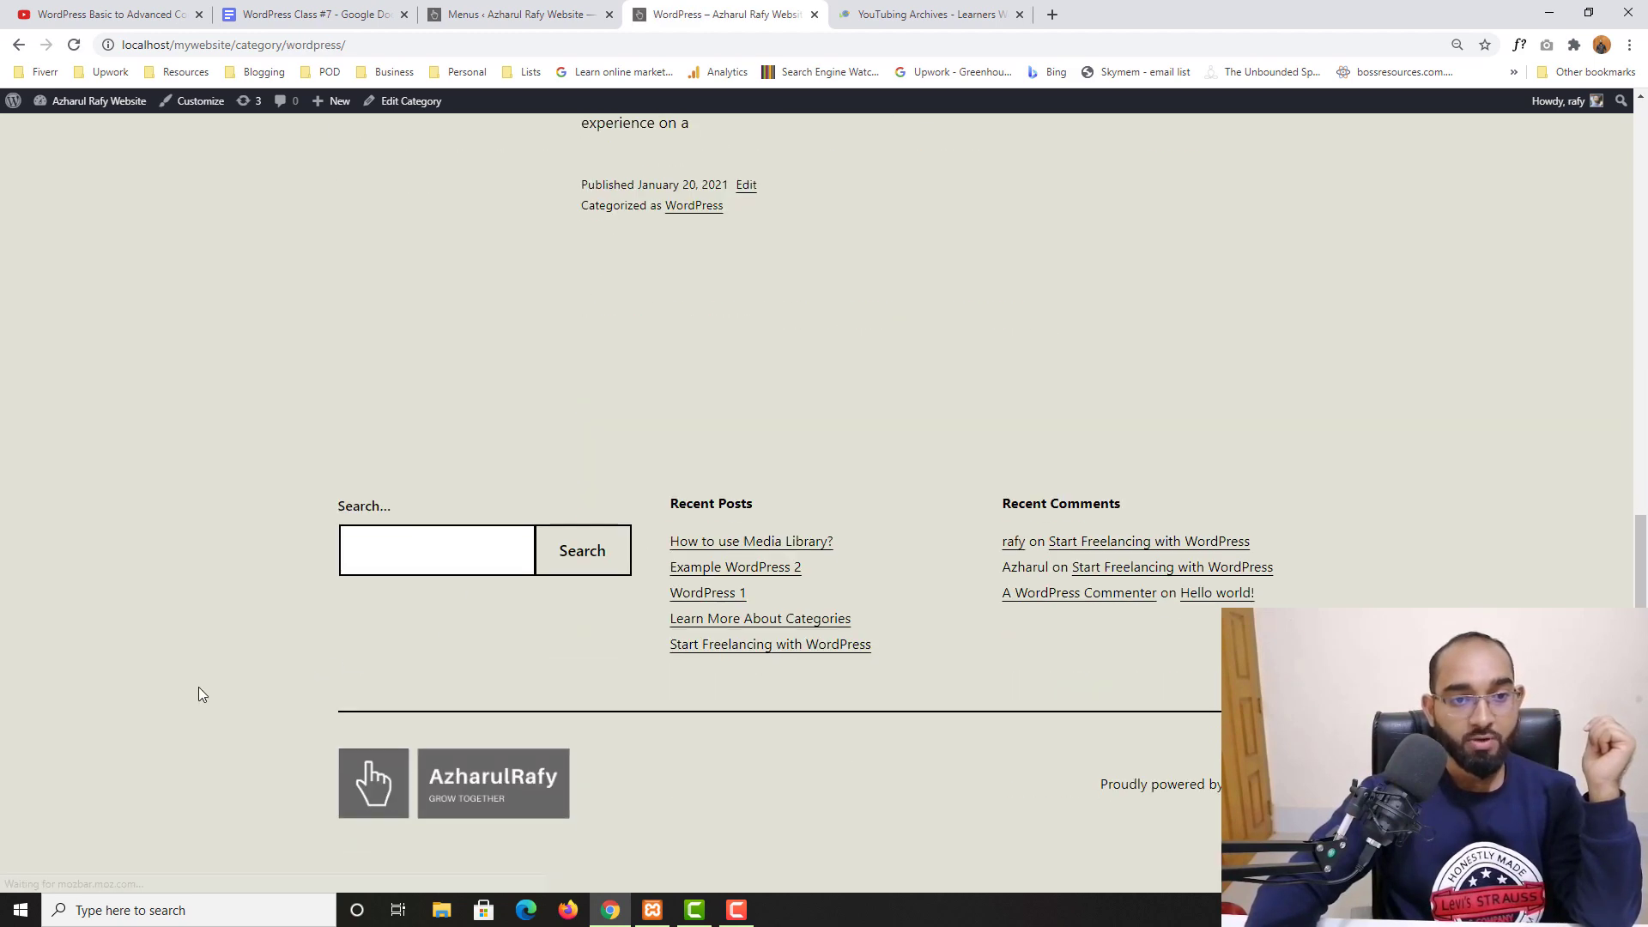
pyautogui.scroll(11, 91, 698)
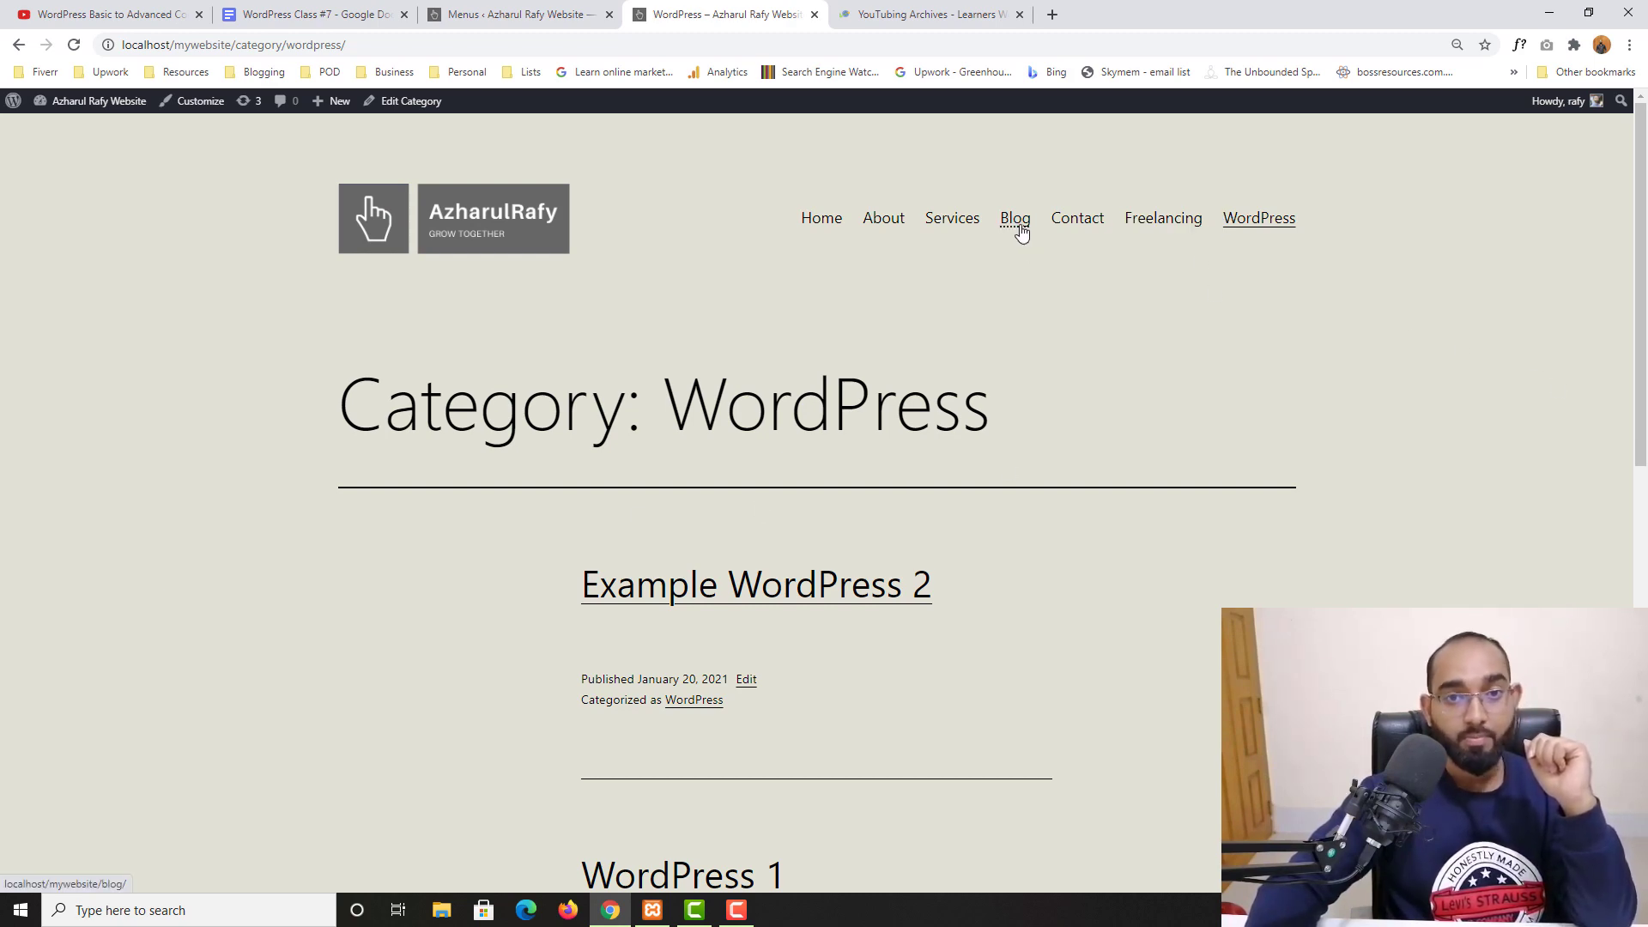
pyautogui.click(521, 8)
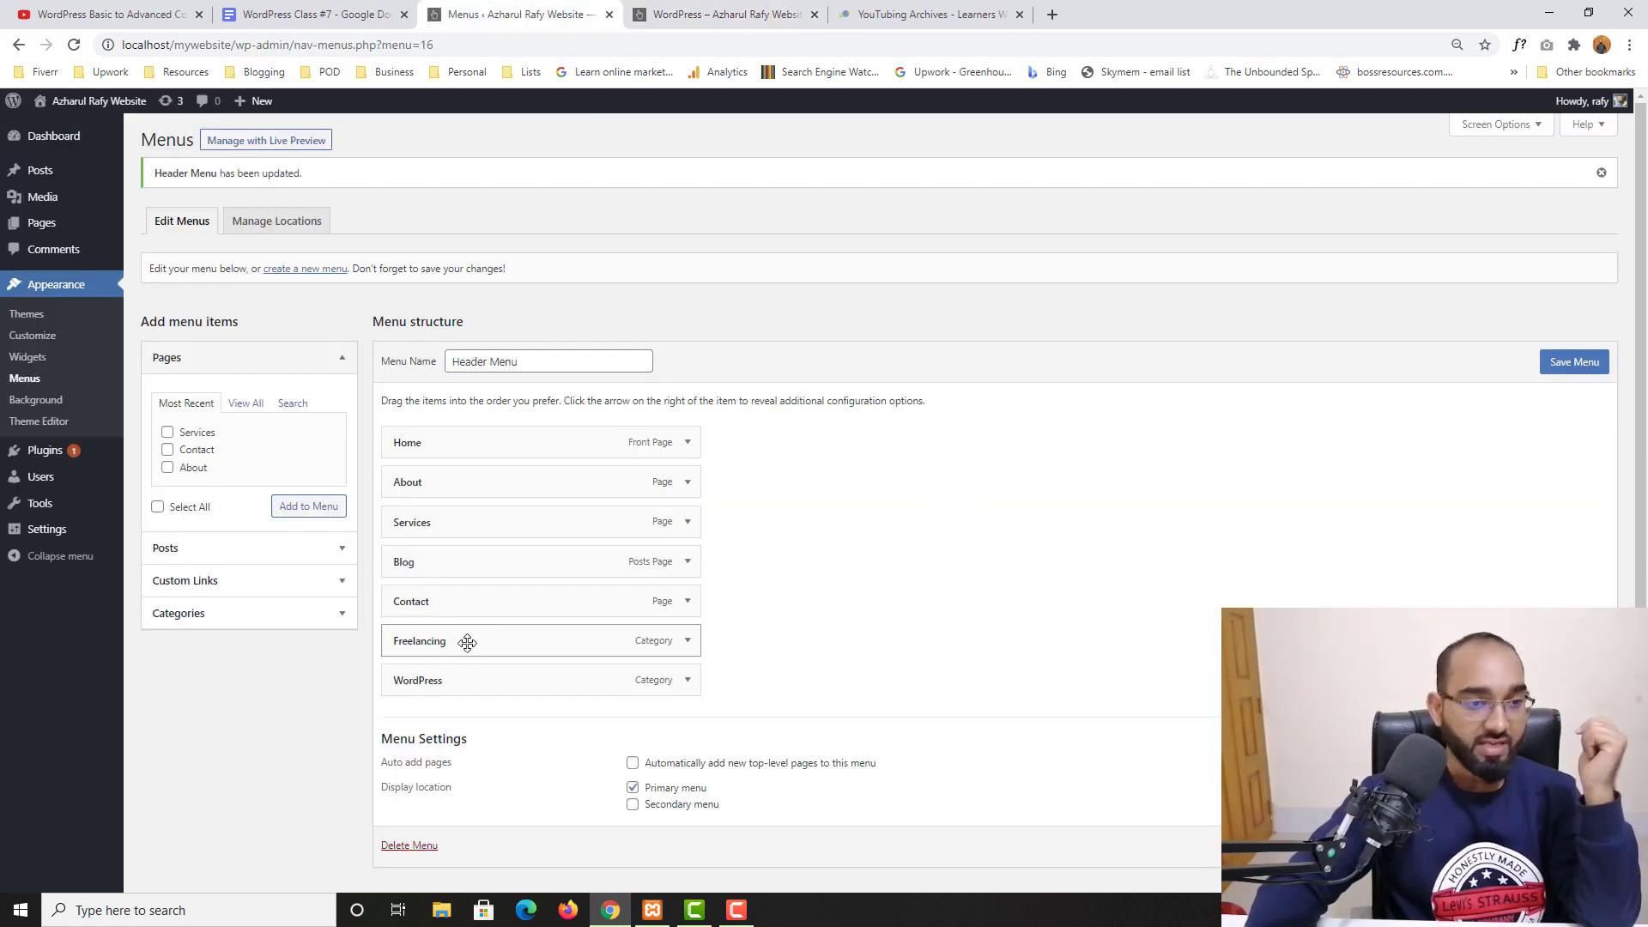
# Nest the Freelancing and WordPress categories as sub items under Blog in Header Menu and save the menu.
pyautogui.moveTo(465, 644); pyautogui.dragTo(540, 599)
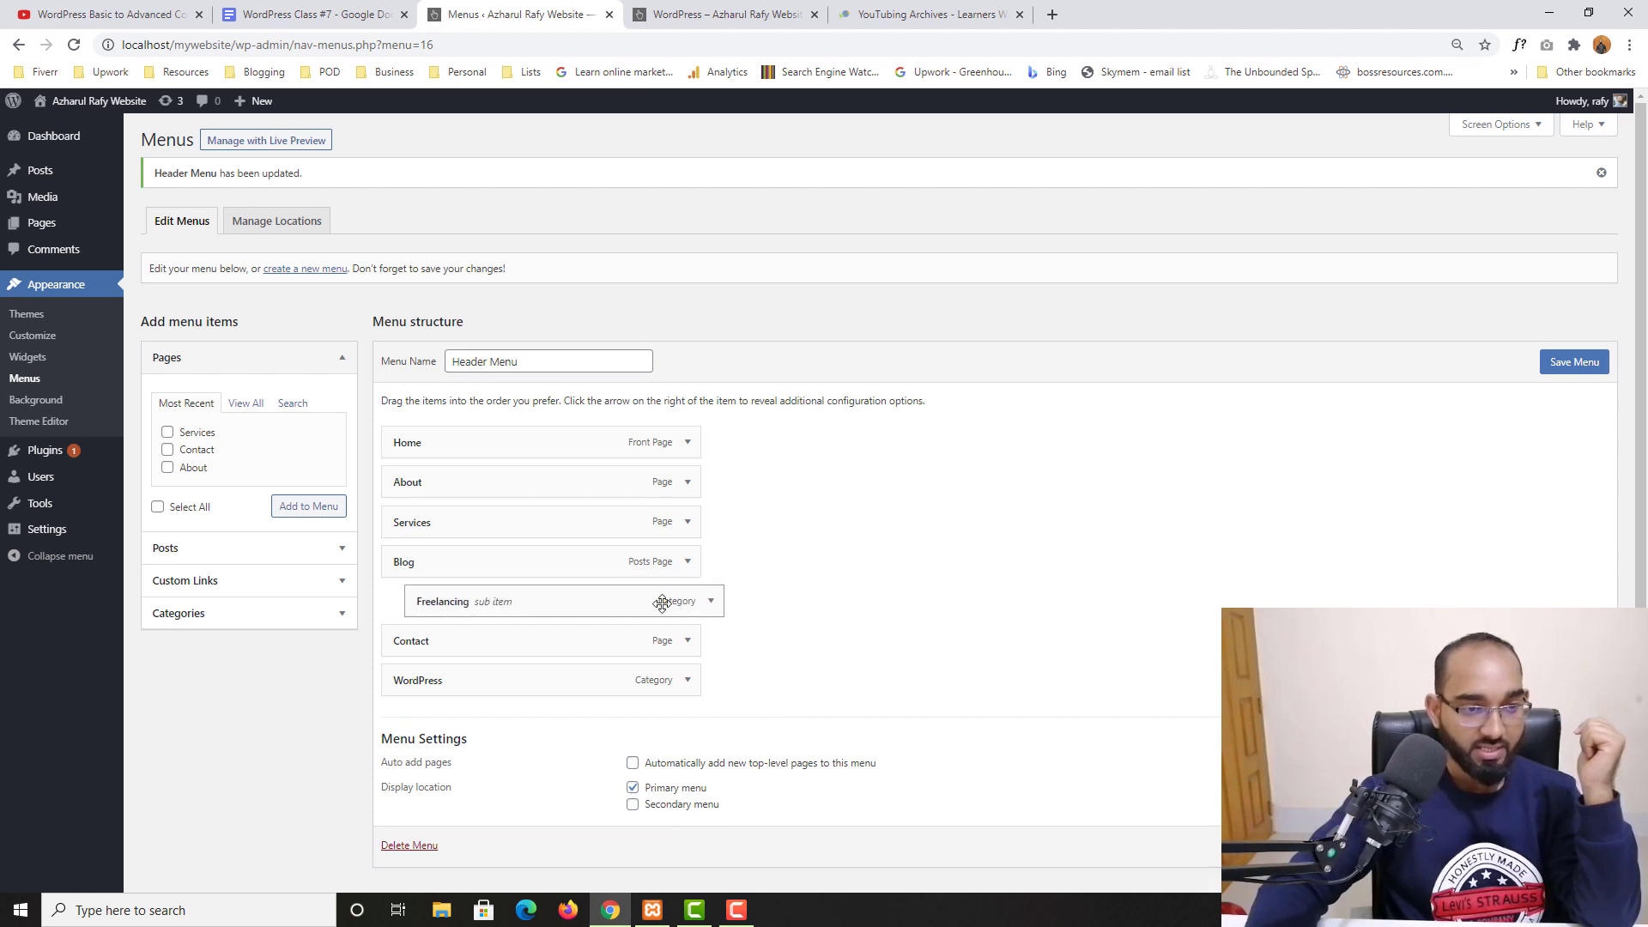
pyautogui.moveTo(481, 684); pyautogui.dragTo(505, 645)
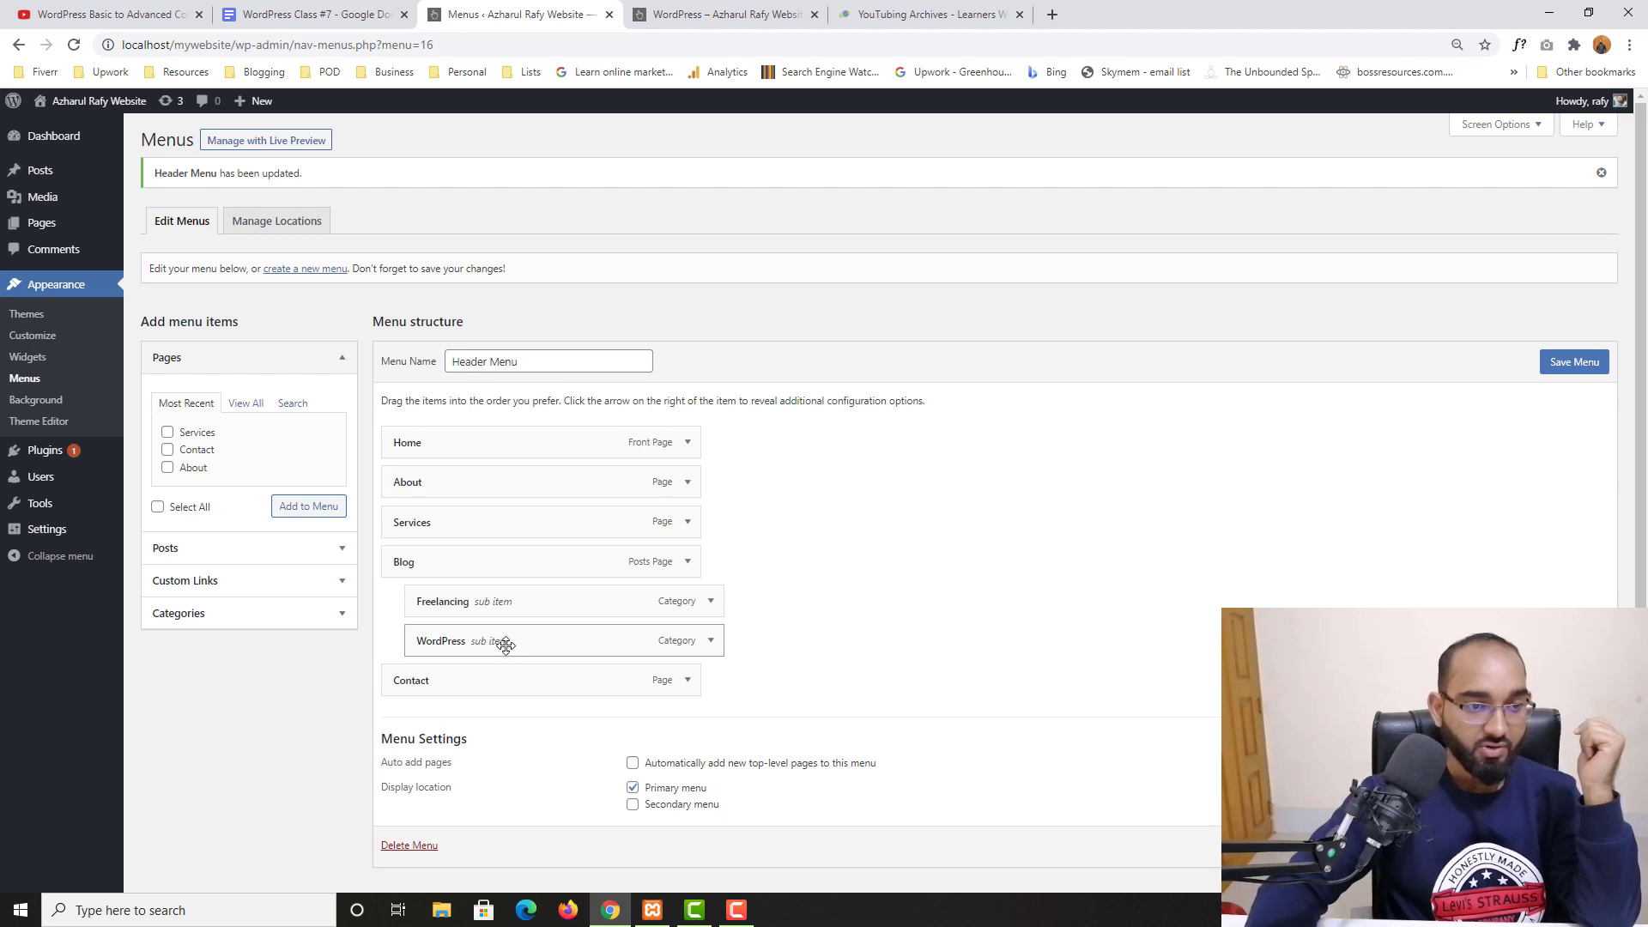
pyautogui.click(1567, 374)
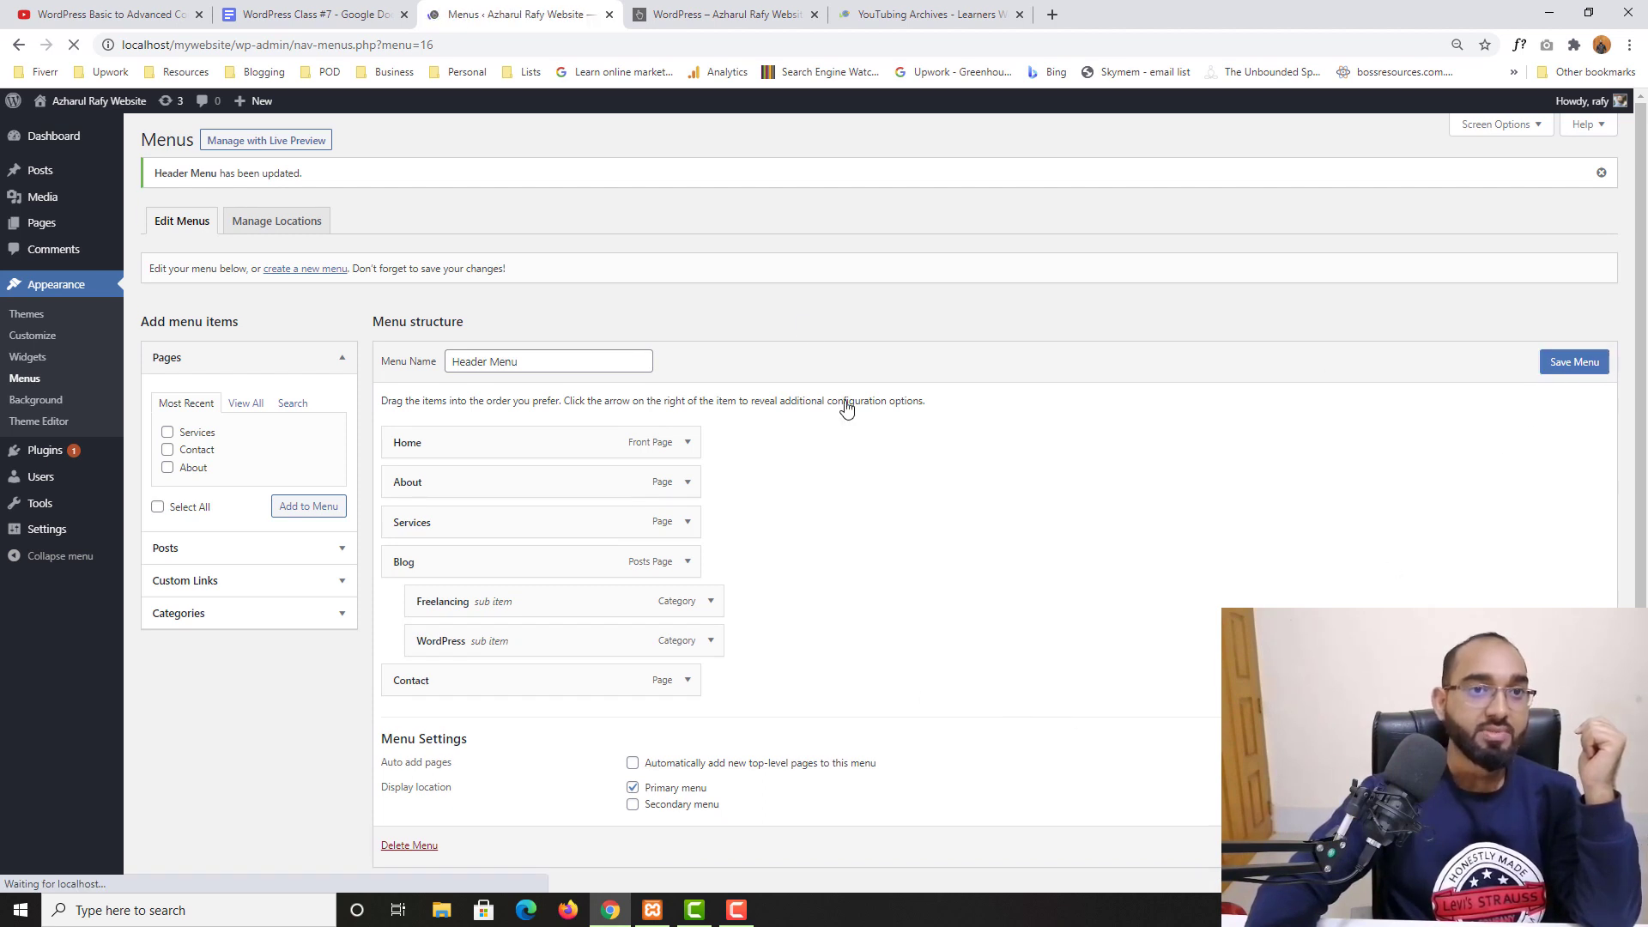
# Reload the site's category page, open Freelancing from the Blog submenu in the header navigation, and look through its posts.
pyautogui.click(702, 9)
pyautogui.click(74, 45)
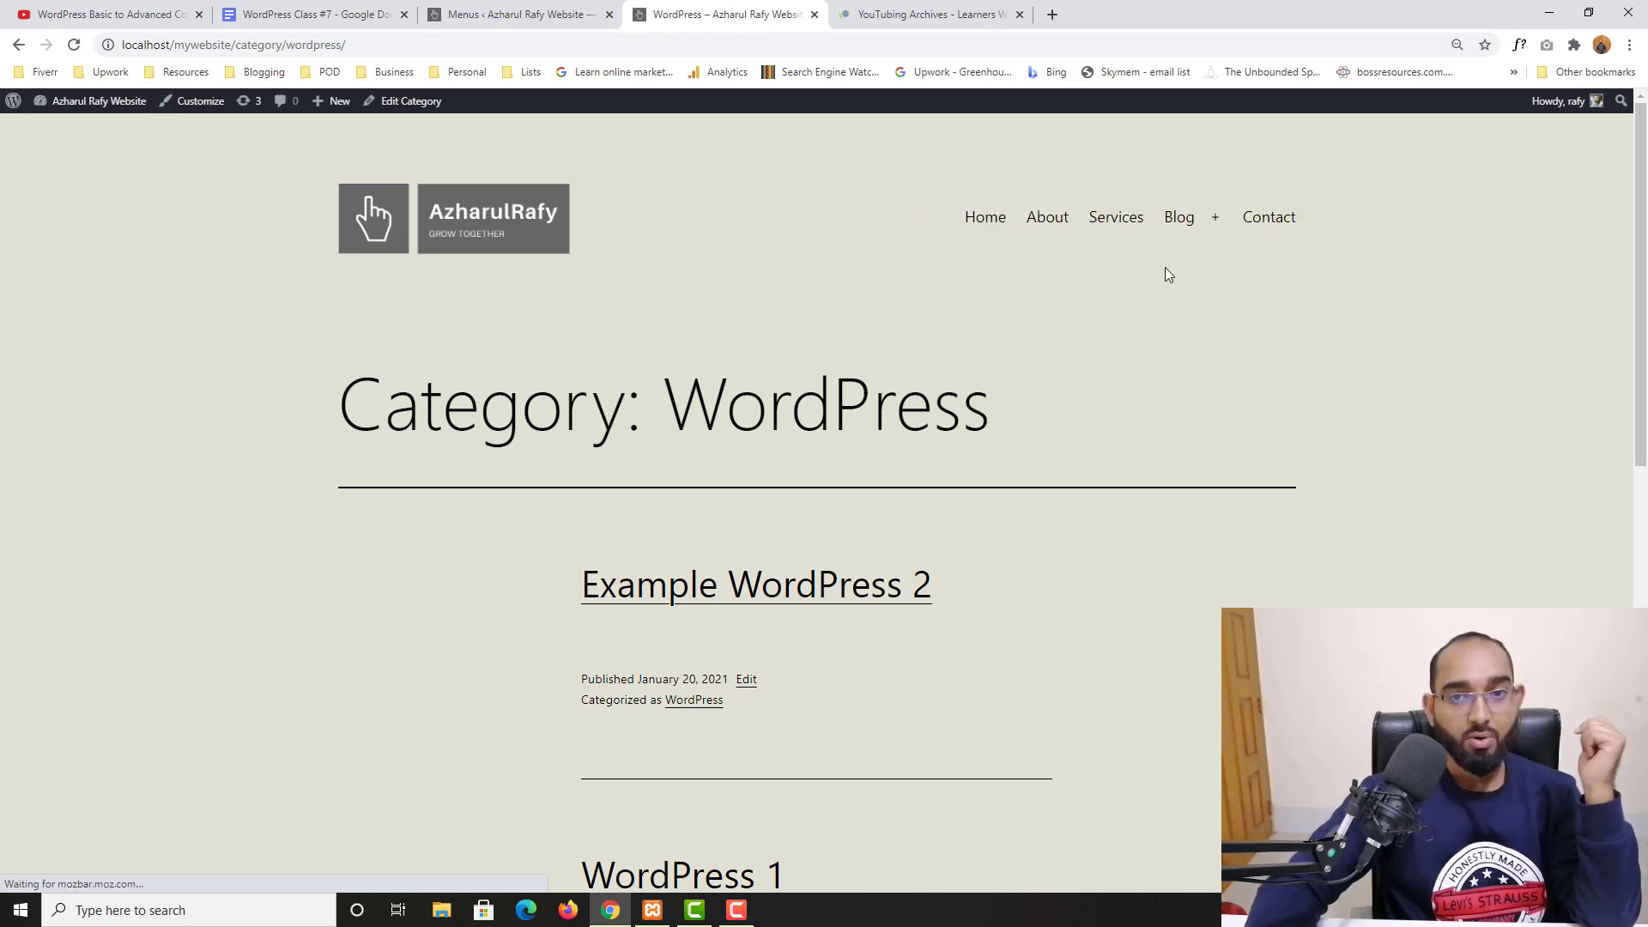
pyautogui.moveTo(1178, 220)
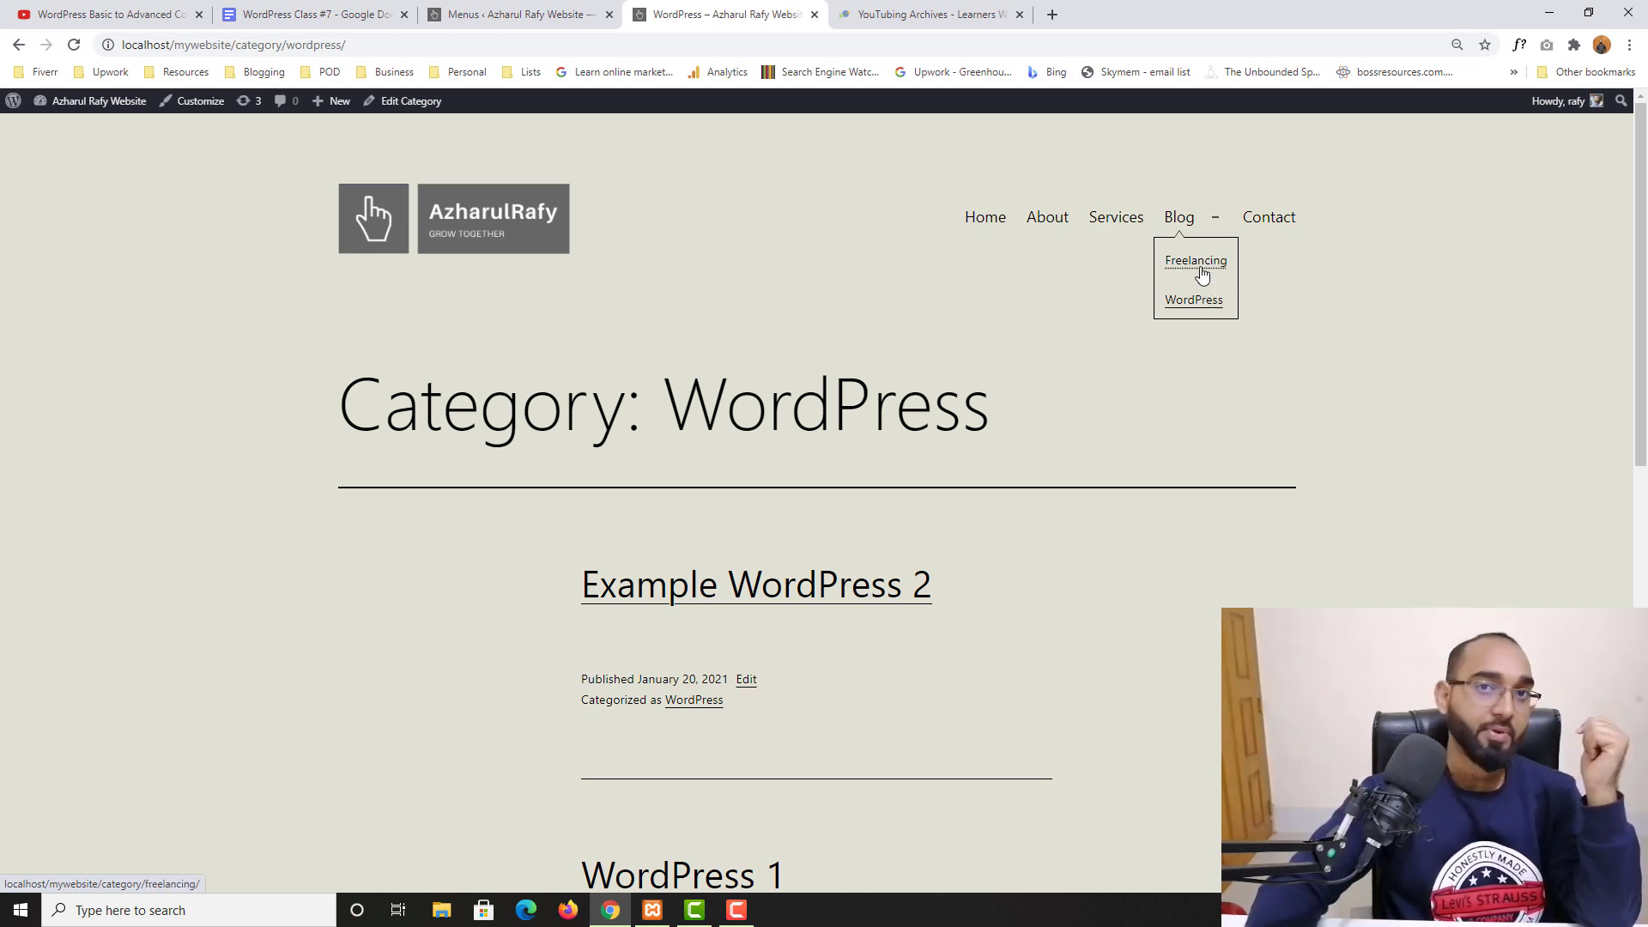
pyautogui.click(1196, 262)
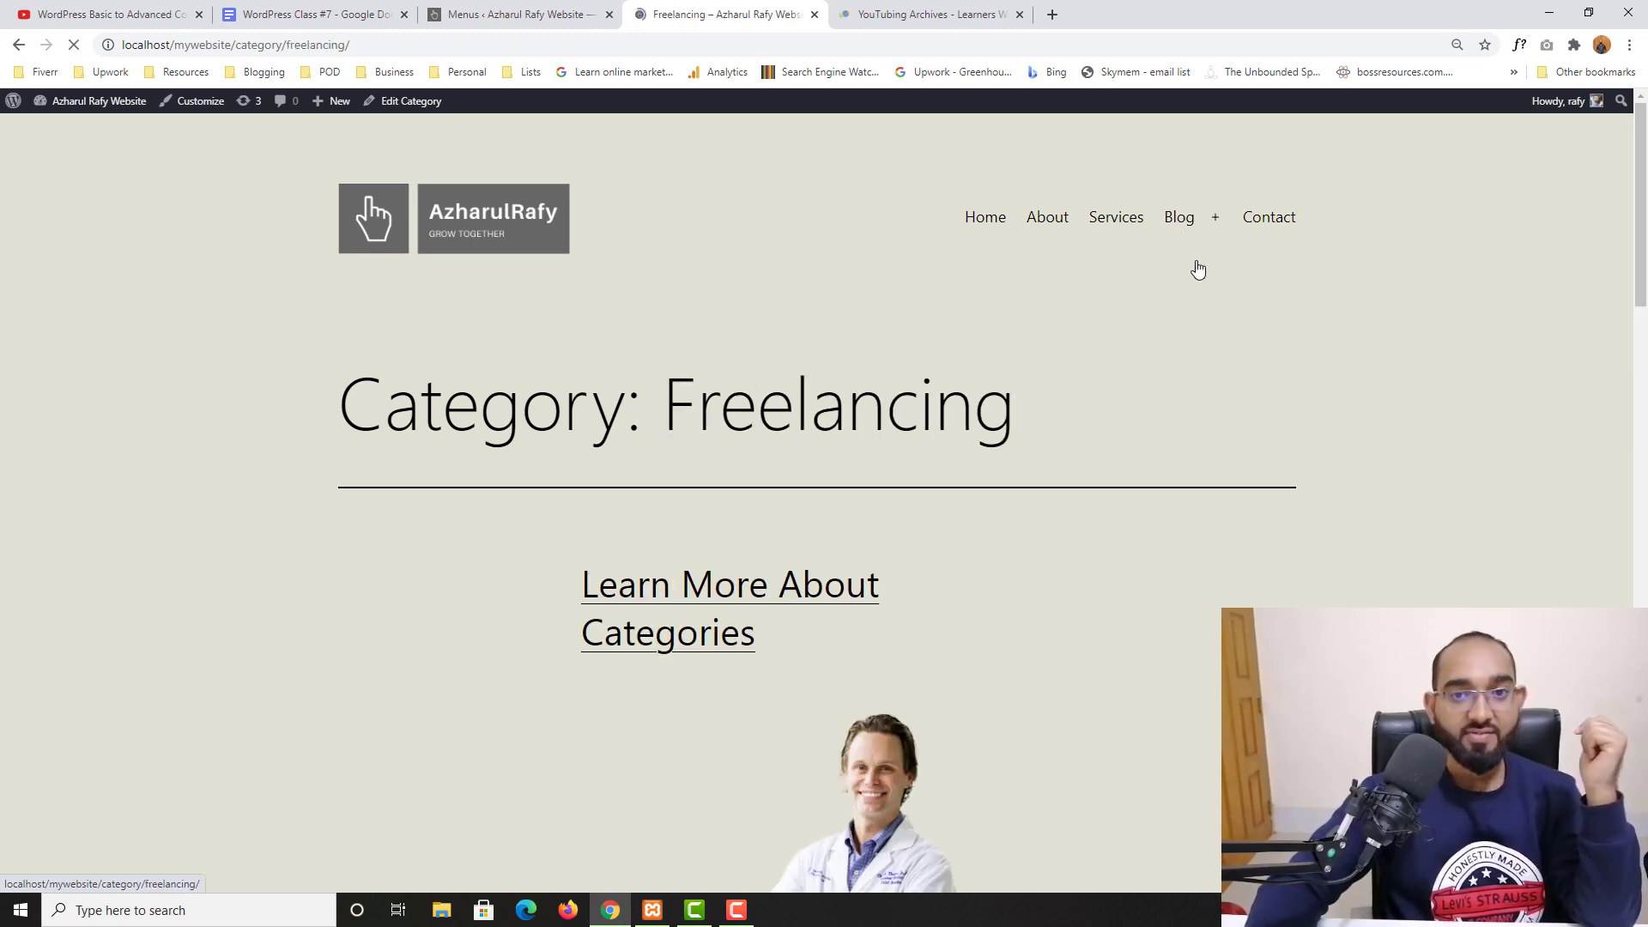
pyautogui.scroll(-10, 407, 516)
pyautogui.scroll(-15, 404, 523)
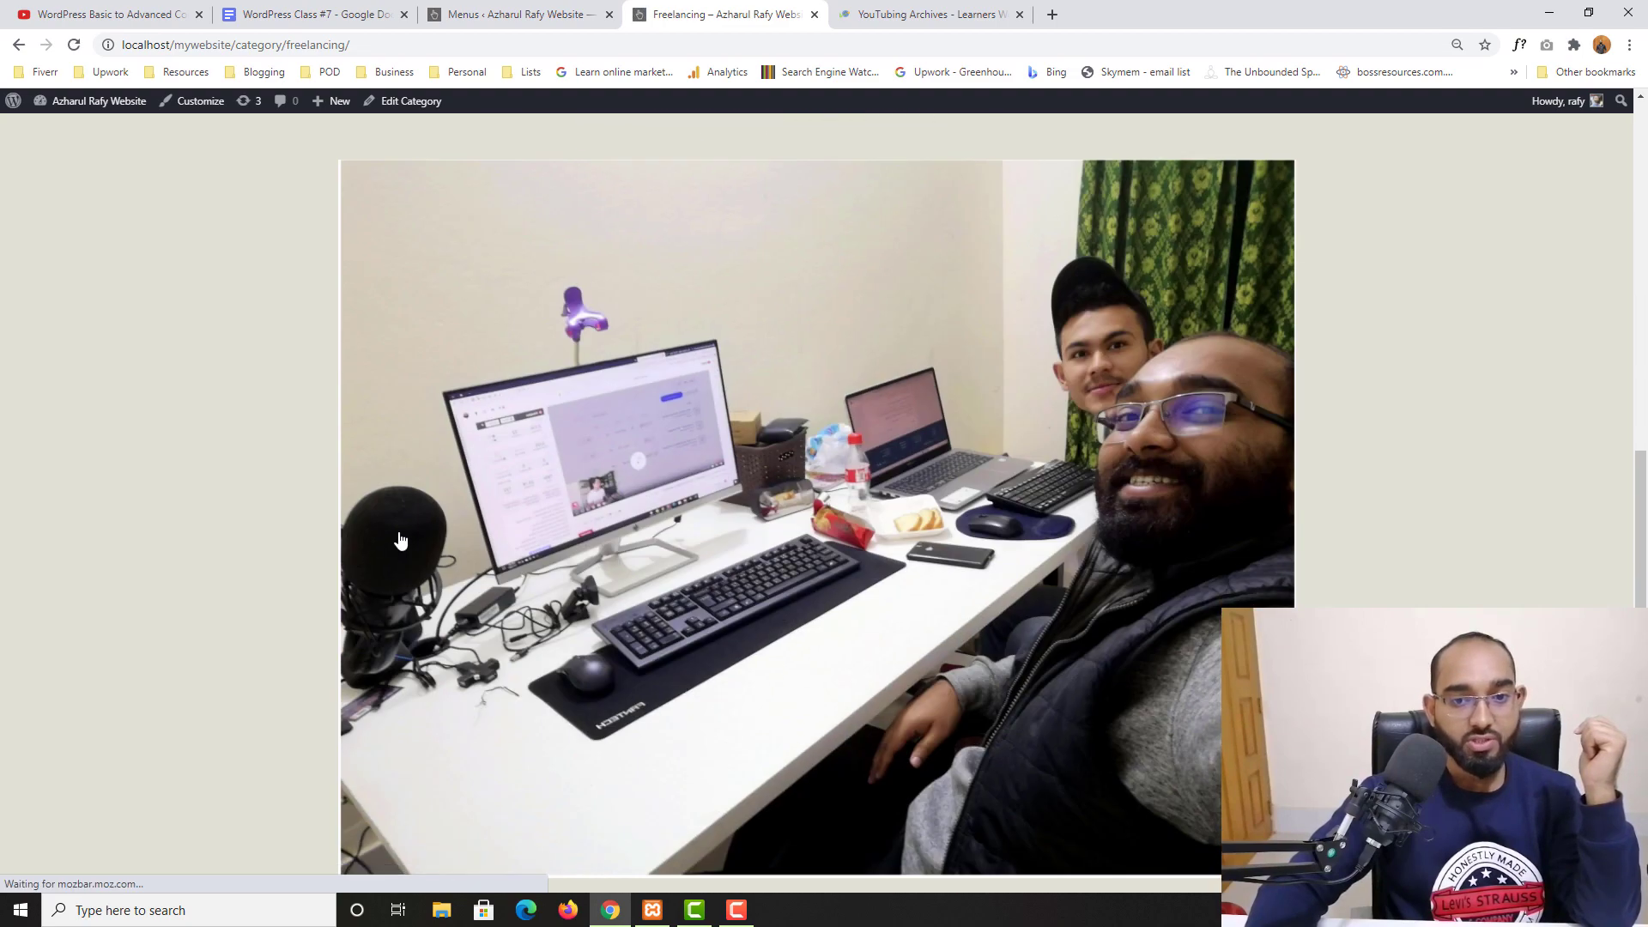
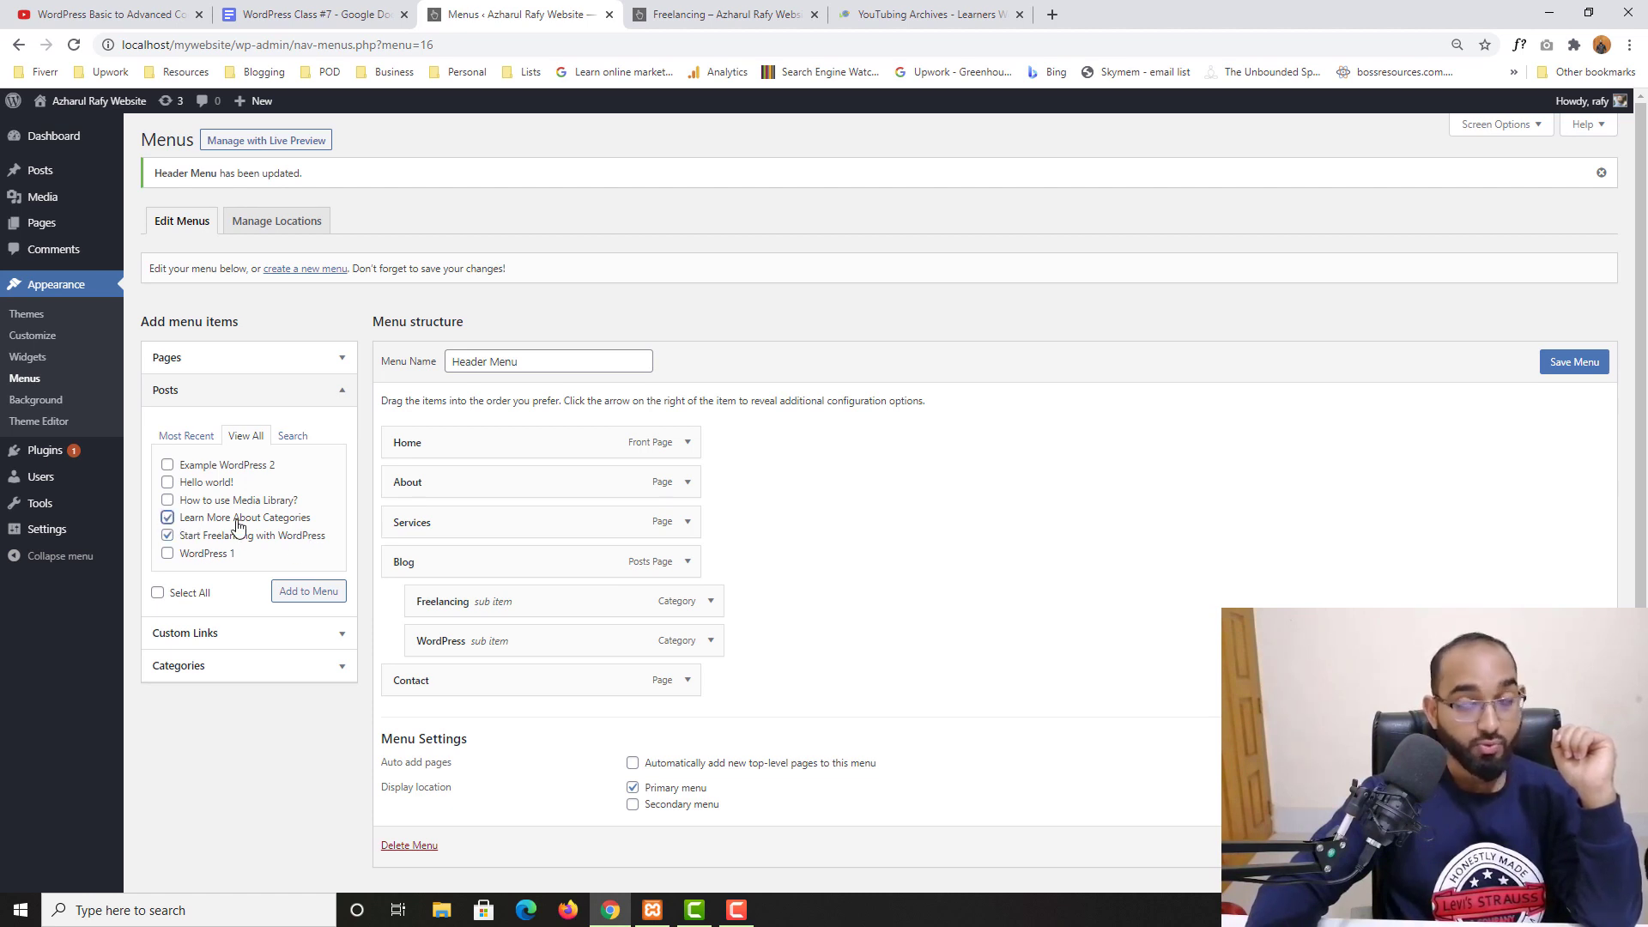
# Add the posts Learn More About Categories and Start Freelancing with WordPress to Header Menu and nest them under Freelancing, Start Freelancing first.
pyautogui.click(304, 592)
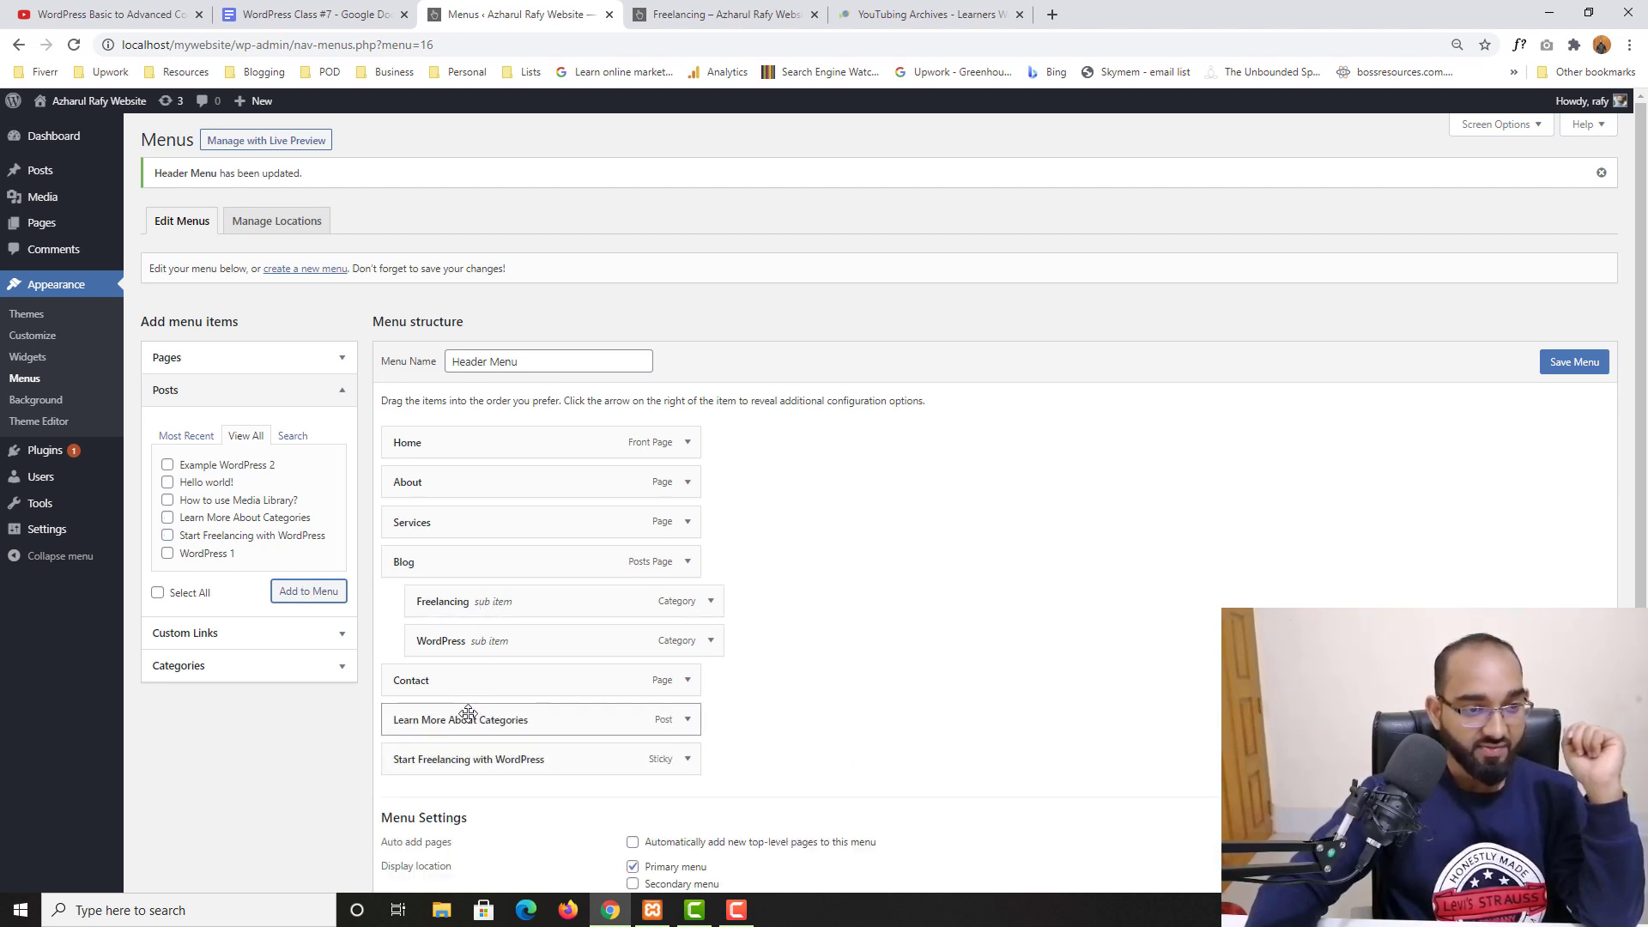
pyautogui.moveTo(464, 717); pyautogui.dragTo(503, 633)
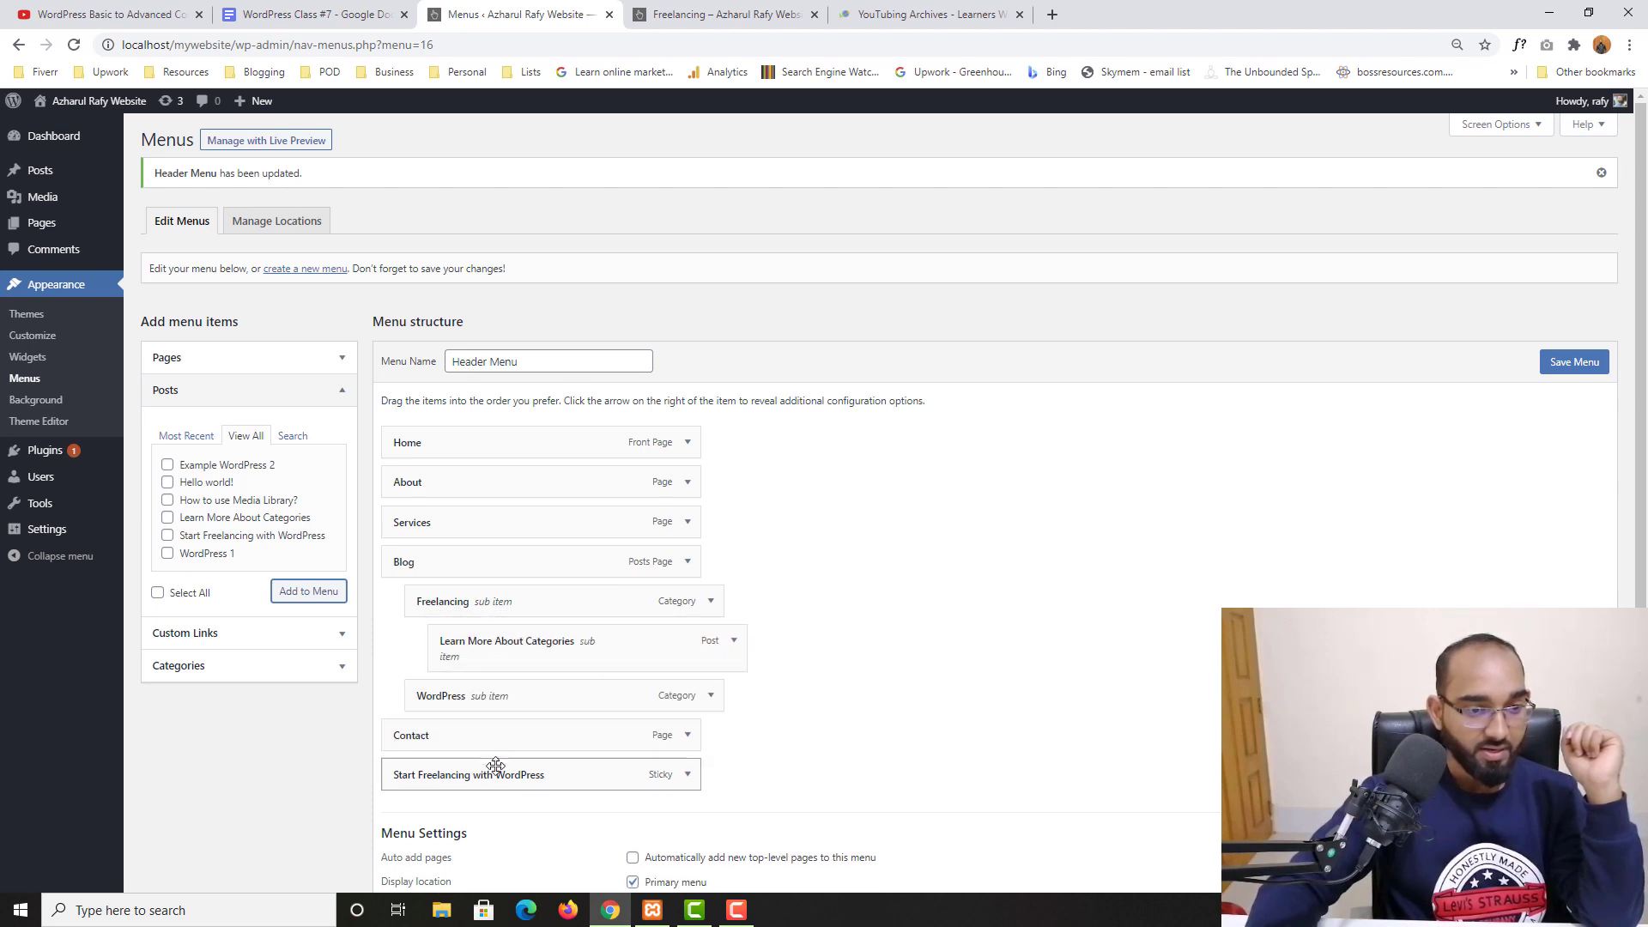
pyautogui.moveTo(485, 765); pyautogui.dragTo(529, 637)
pyautogui.scroll(-1, 858, 558)
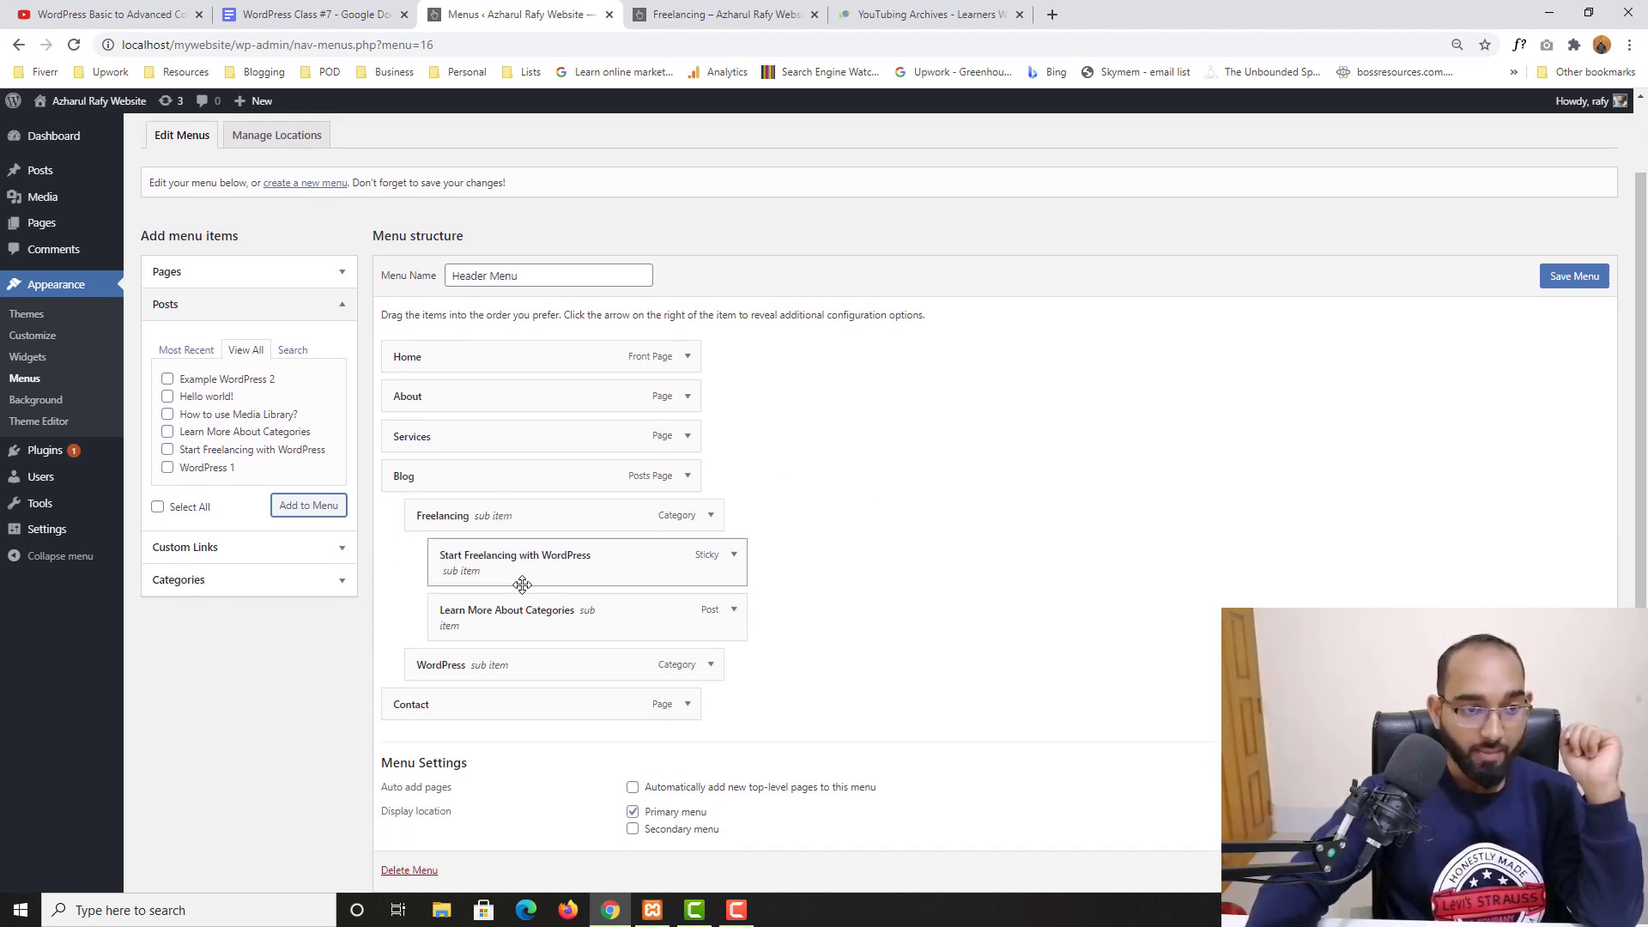
pyautogui.moveTo(591, 610)
pyautogui.mouseDown()
pyautogui.moveTo(633, 592)
pyautogui.moveTo(601, 594)
pyautogui.mouseUp()
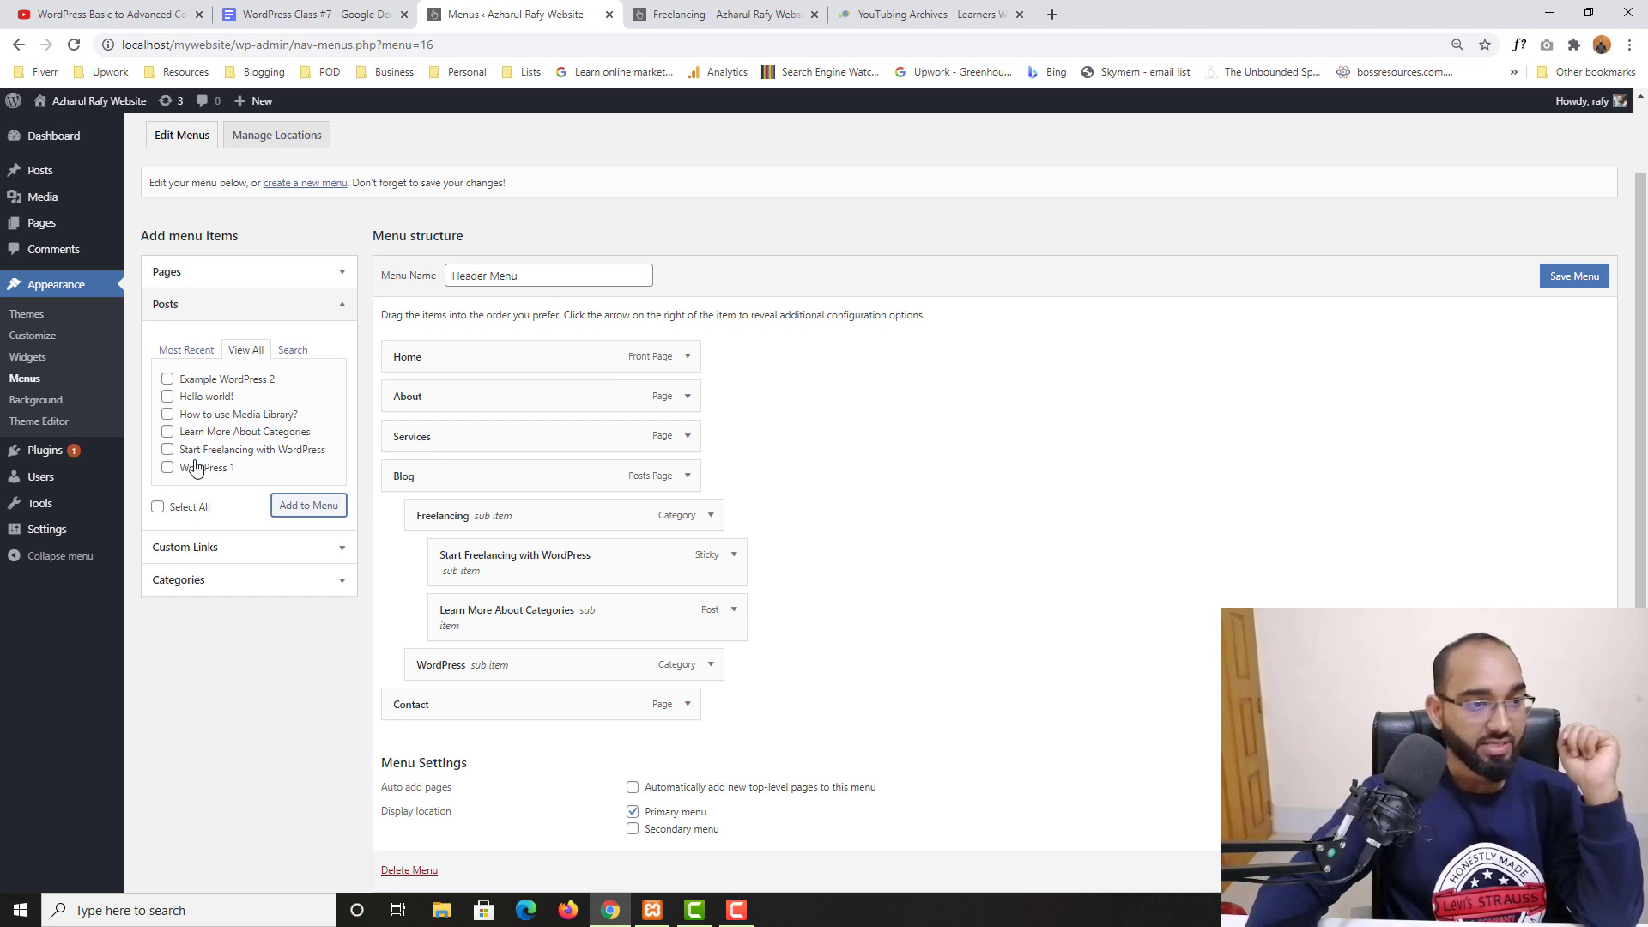
# Add the posts WordPress 1 and Example WordPress 2 to Header Menu, nest them in that order under WordPress, and save the menu.
pyautogui.scroll(1, 218, 420)
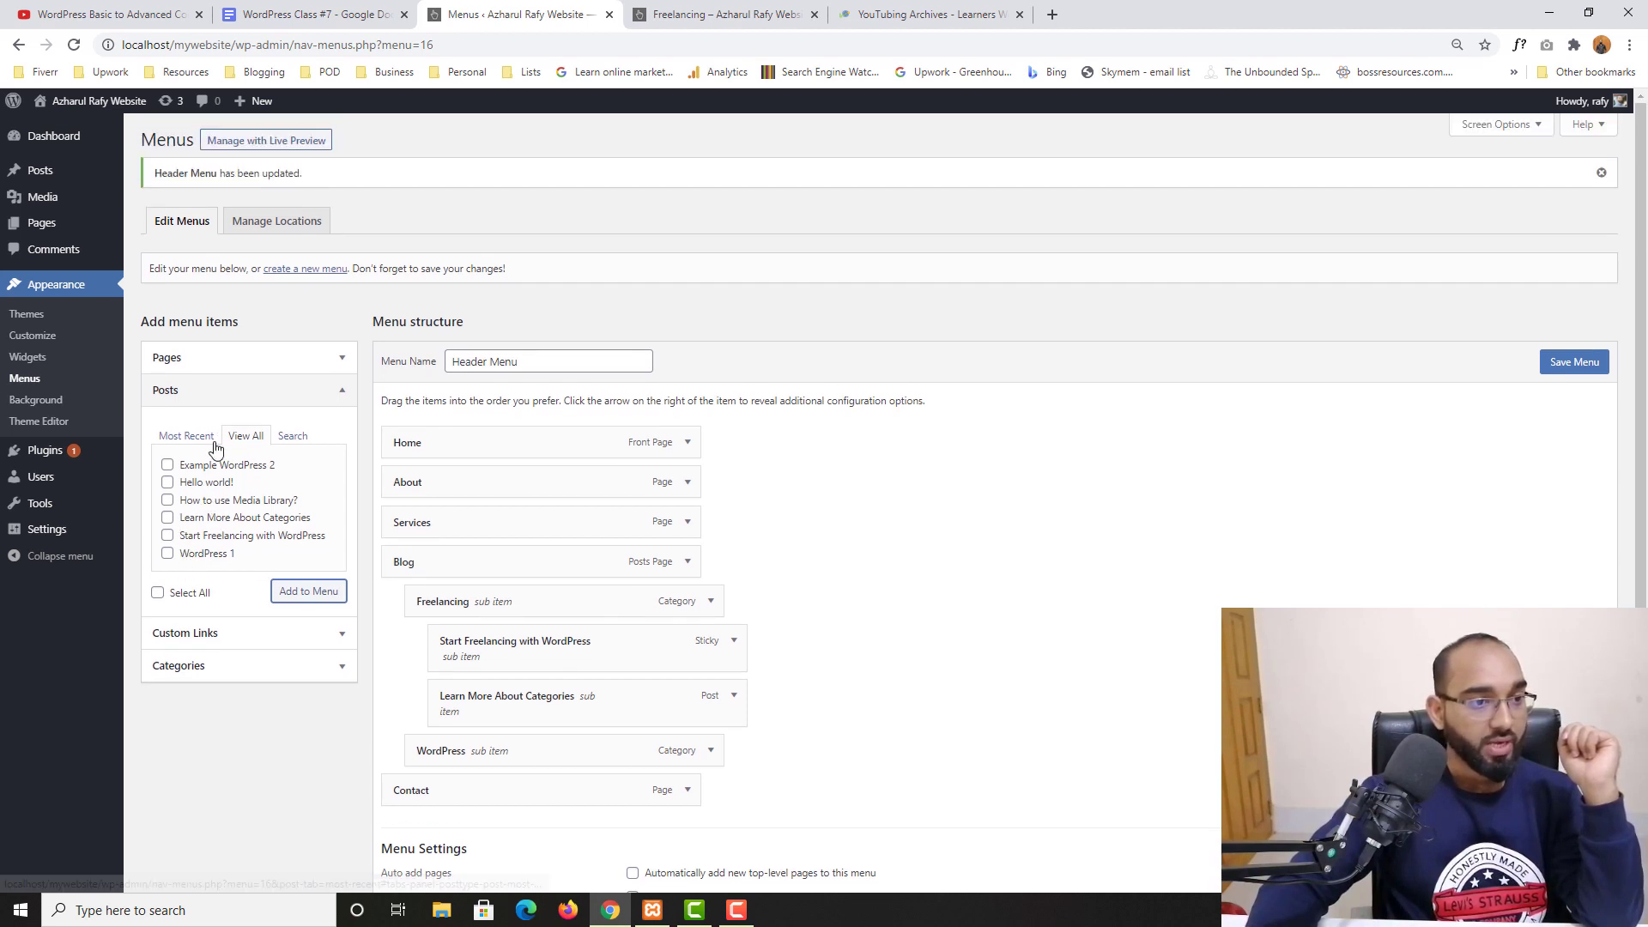
pyautogui.click(168, 556)
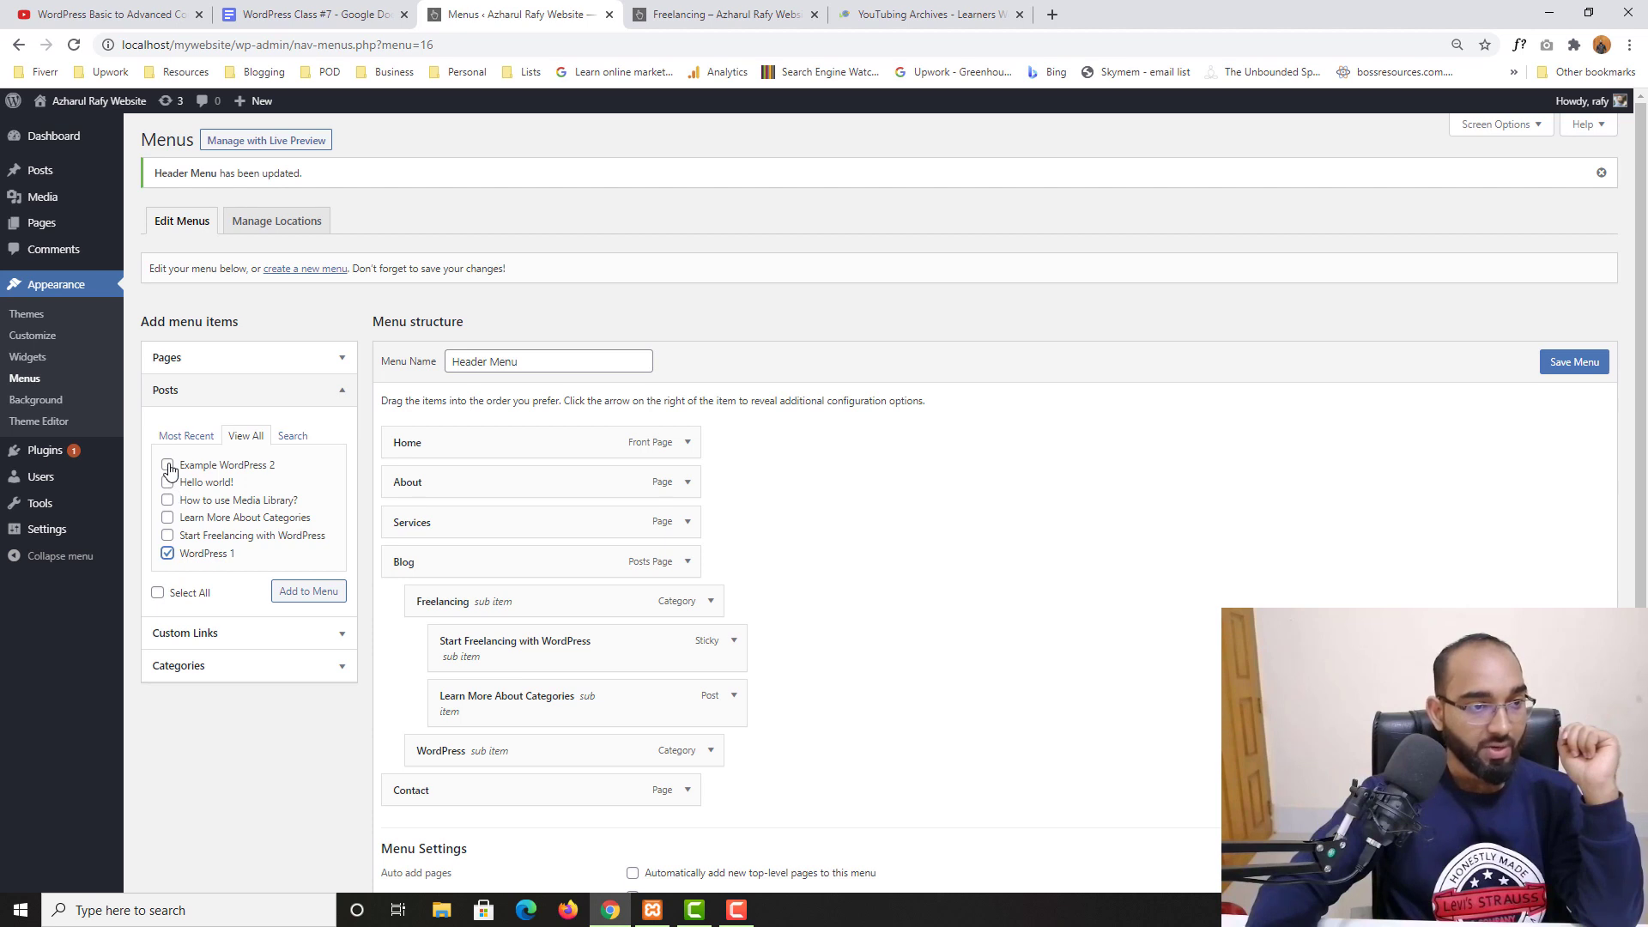
pyautogui.click(294, 601)
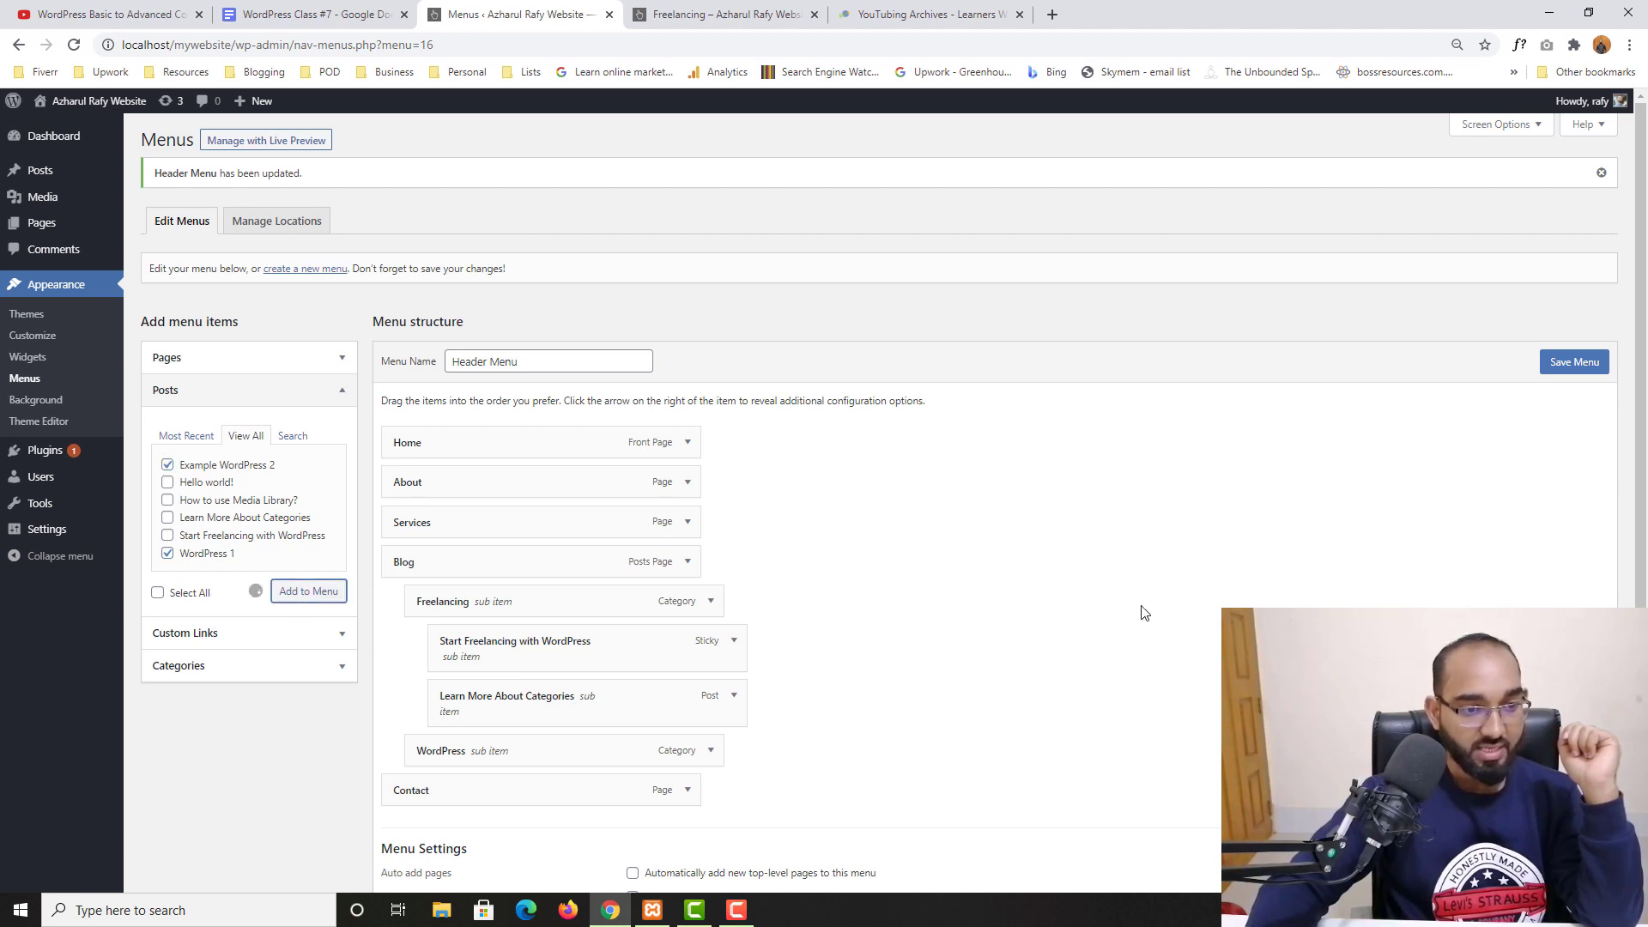
pyautogui.scroll(-2, 655, 684)
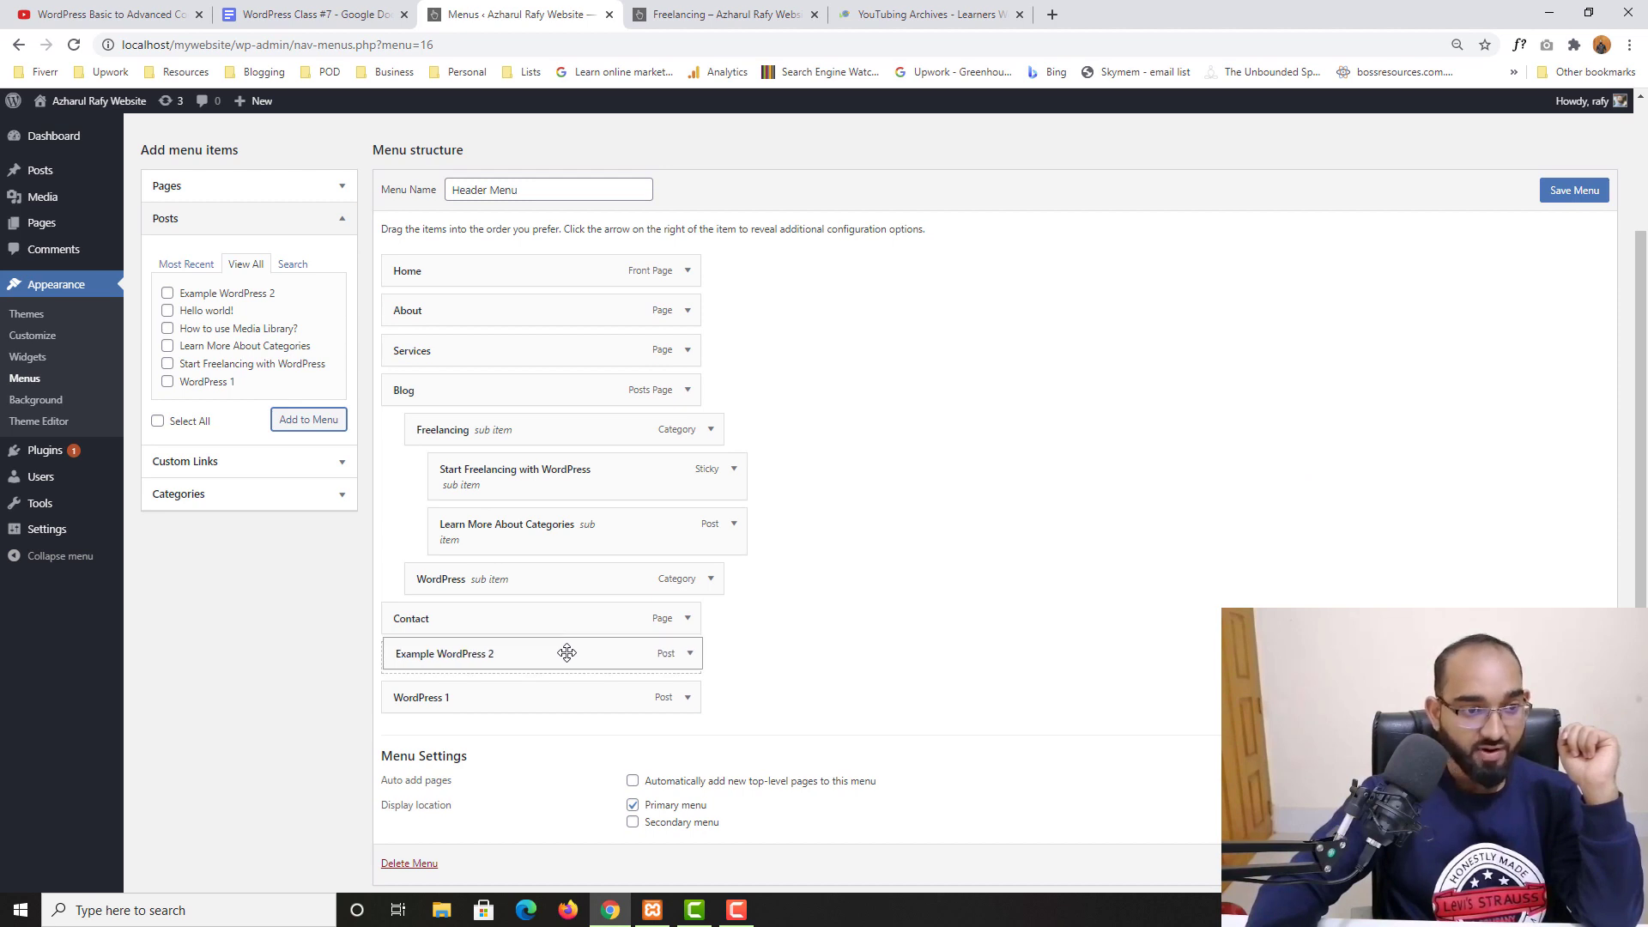
pyautogui.moveTo(541, 692); pyautogui.dragTo(605, 654)
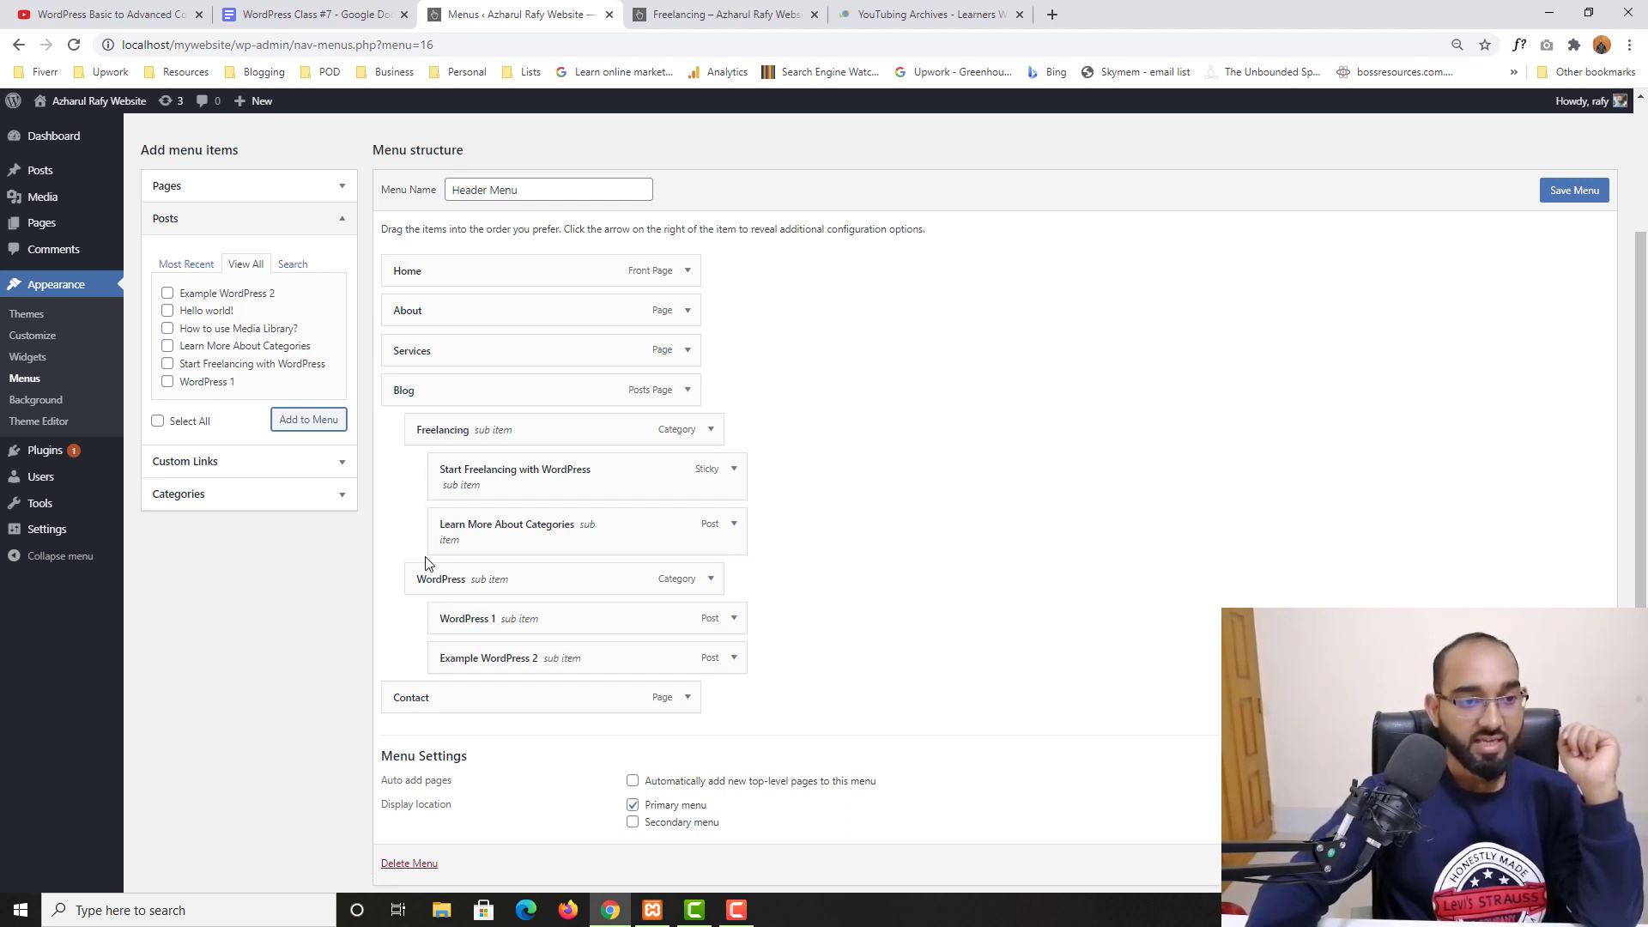
pyautogui.click(1564, 203)
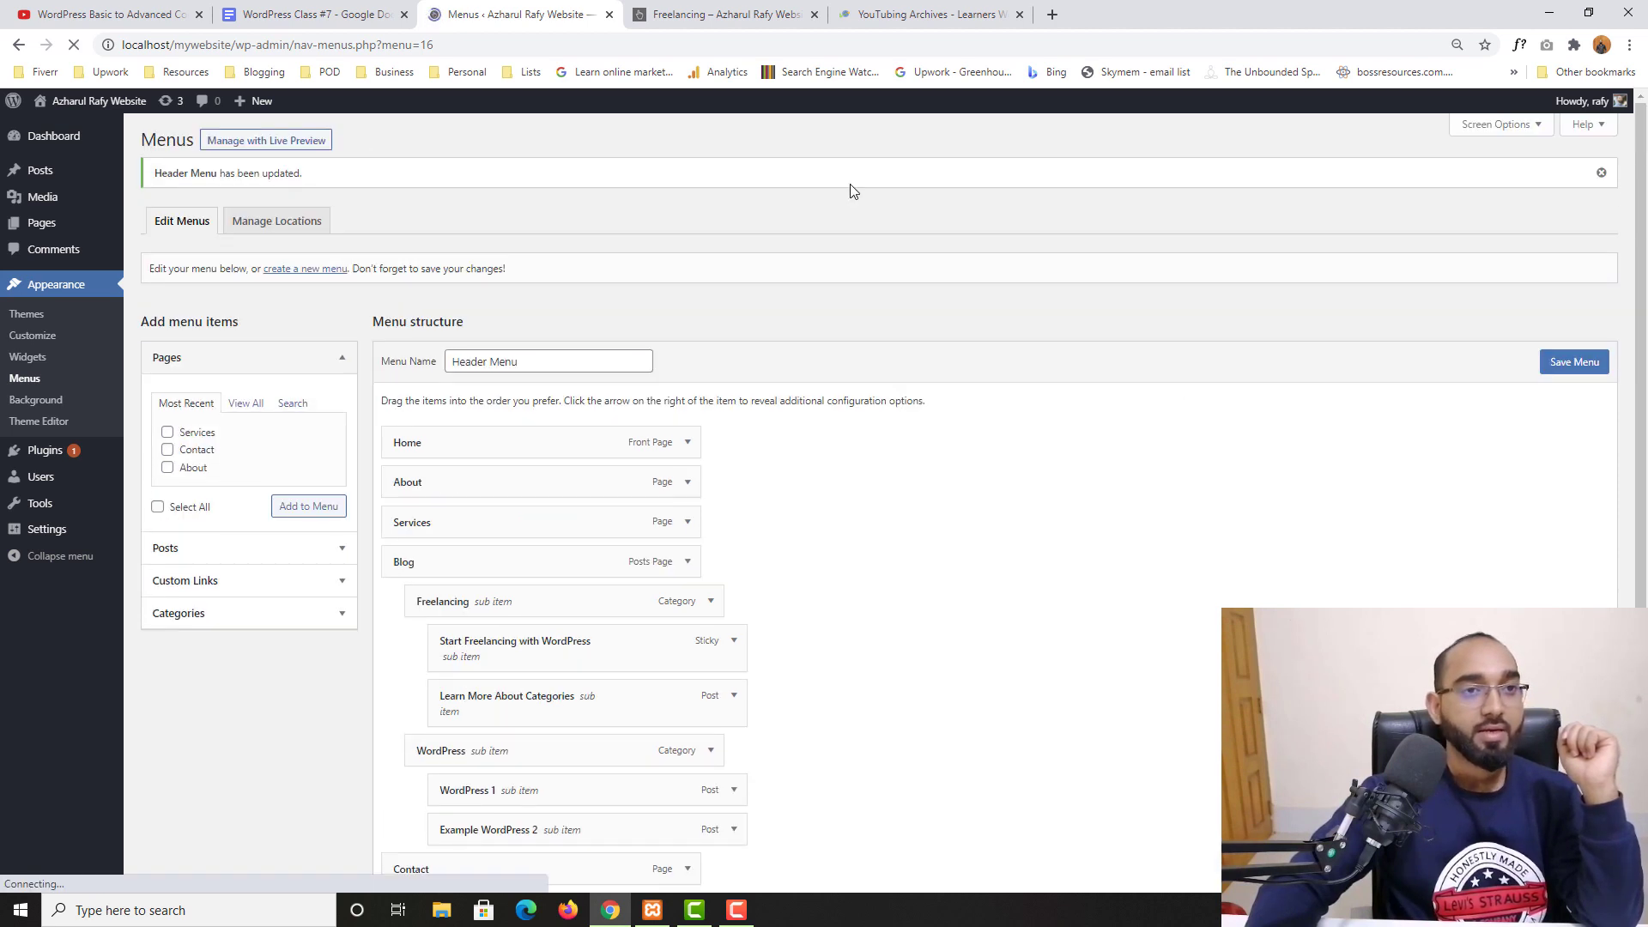
# Reload the site's Freelancing category page and look at the nested submenus under Blog in the header navigation.
pyautogui.click(726, 14)
pyautogui.click(74, 45)
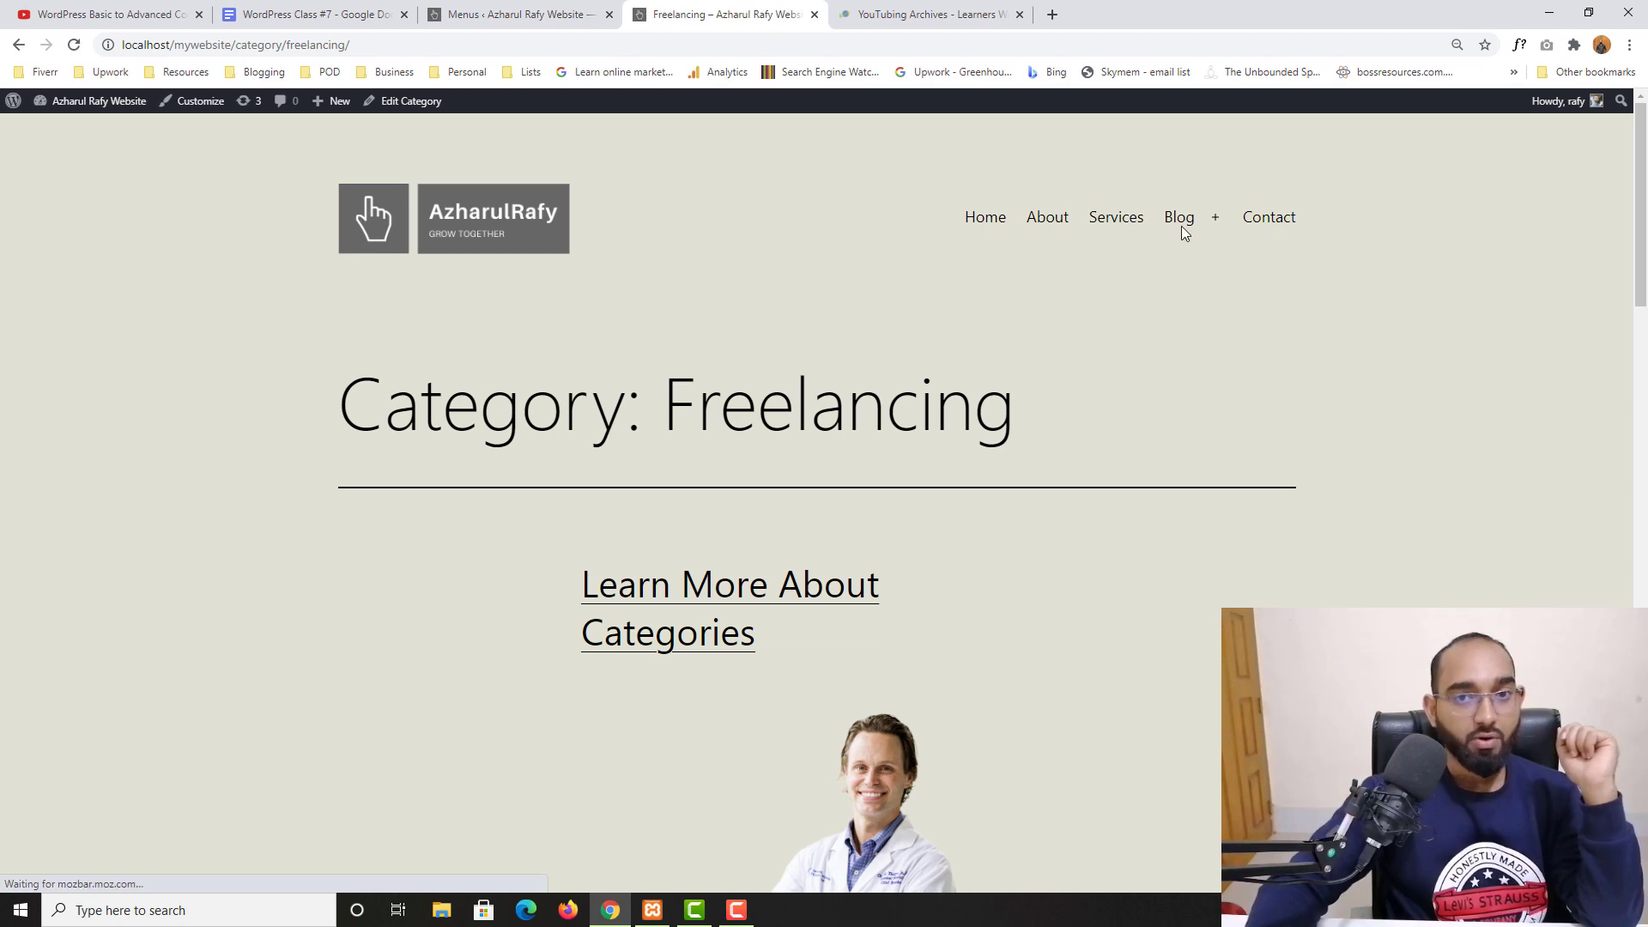
pyautogui.moveTo(1177, 220)
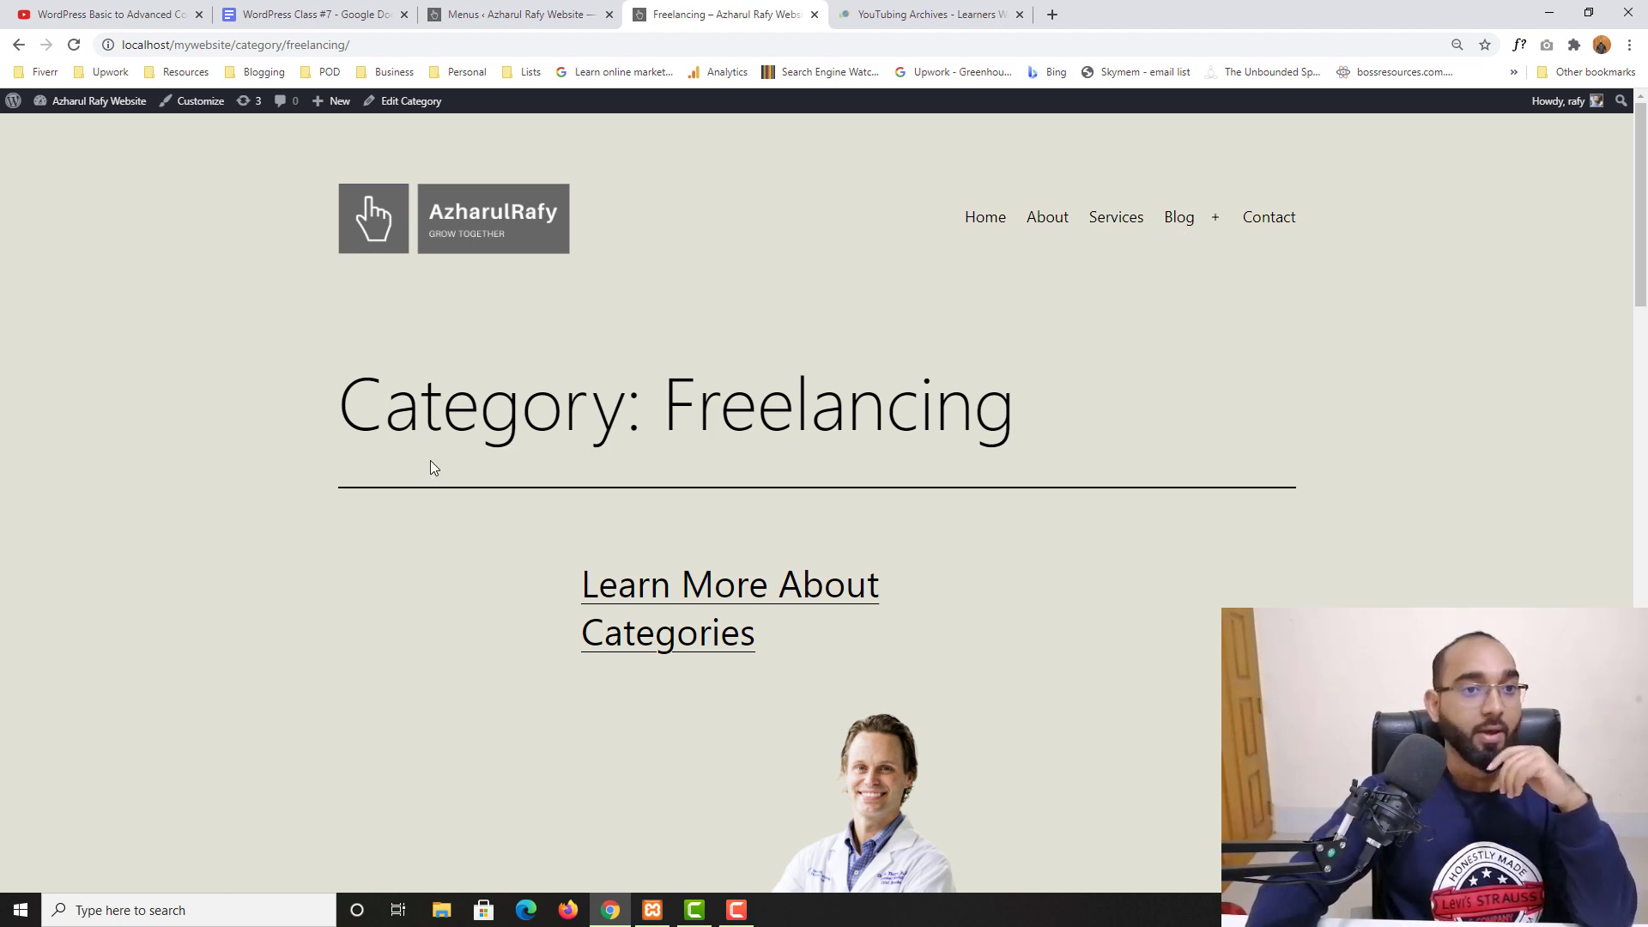
# Go back to the menu editor and open the Custom Links options for adding menu items.
pyautogui.click(515, 14)
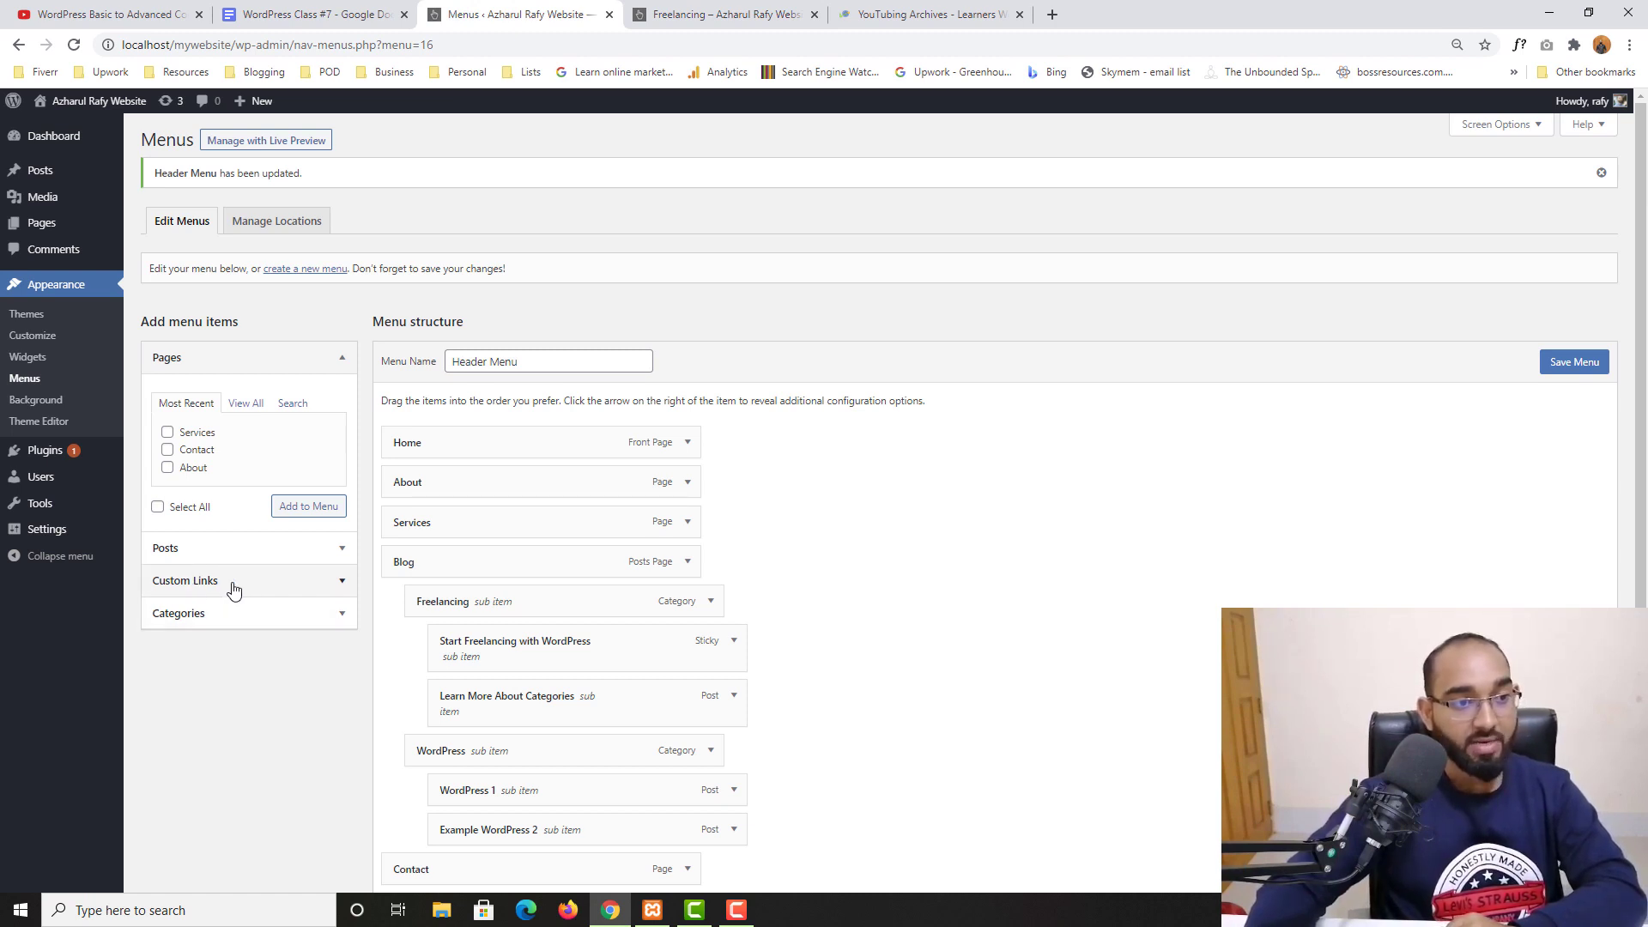
pyautogui.click(168, 363)
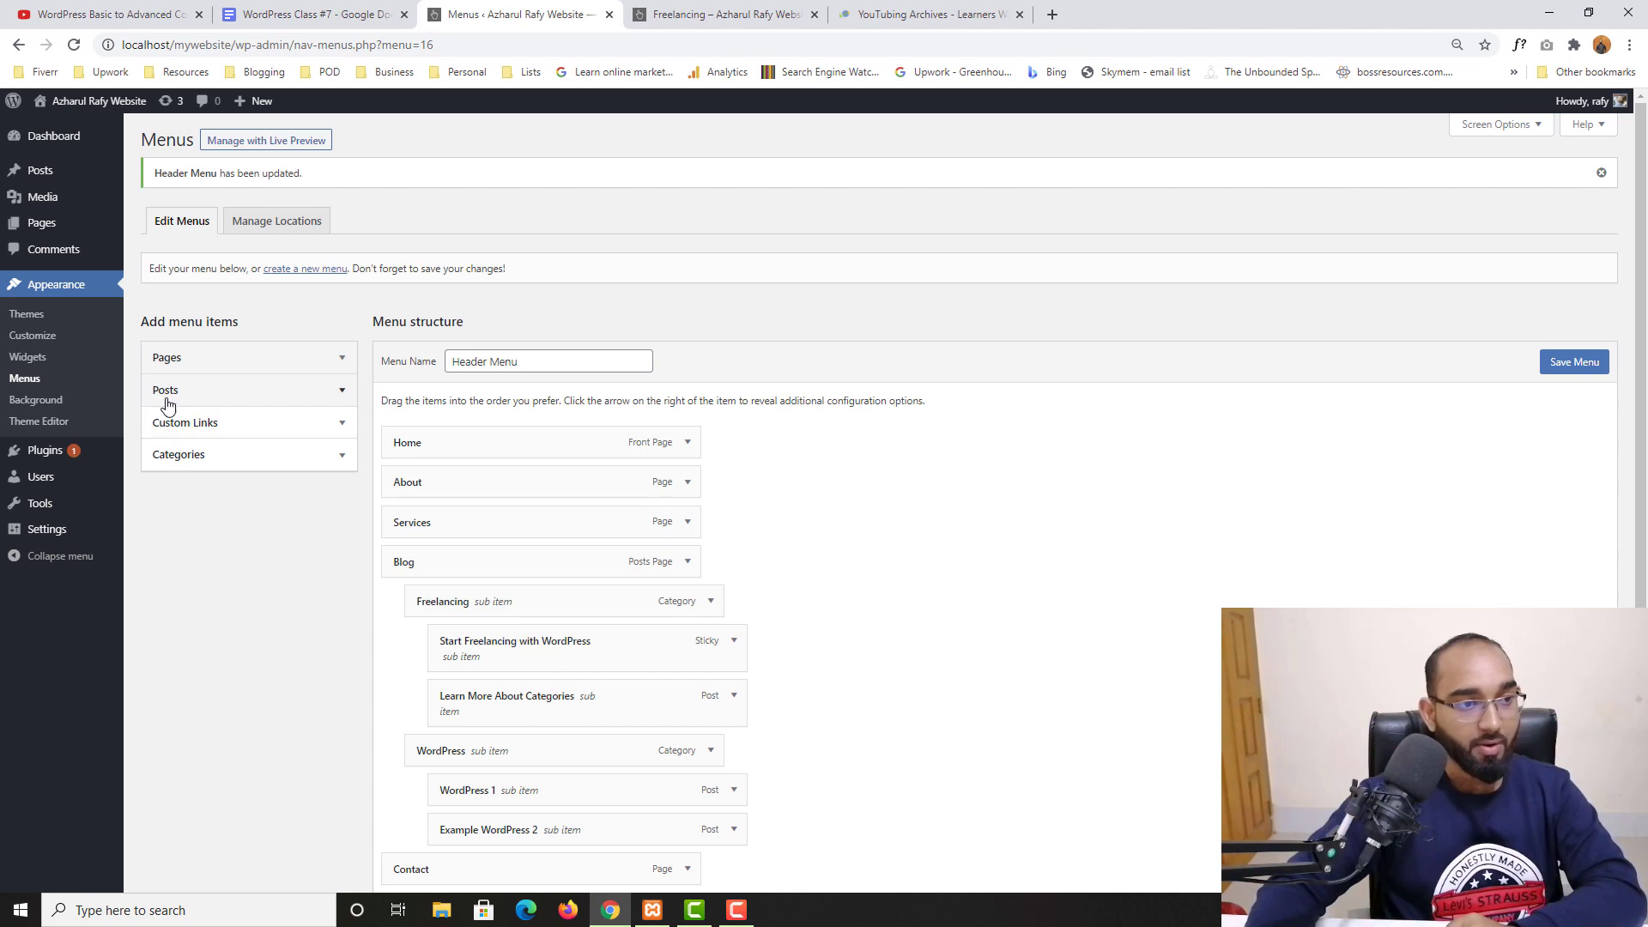
pyautogui.click(214, 430)
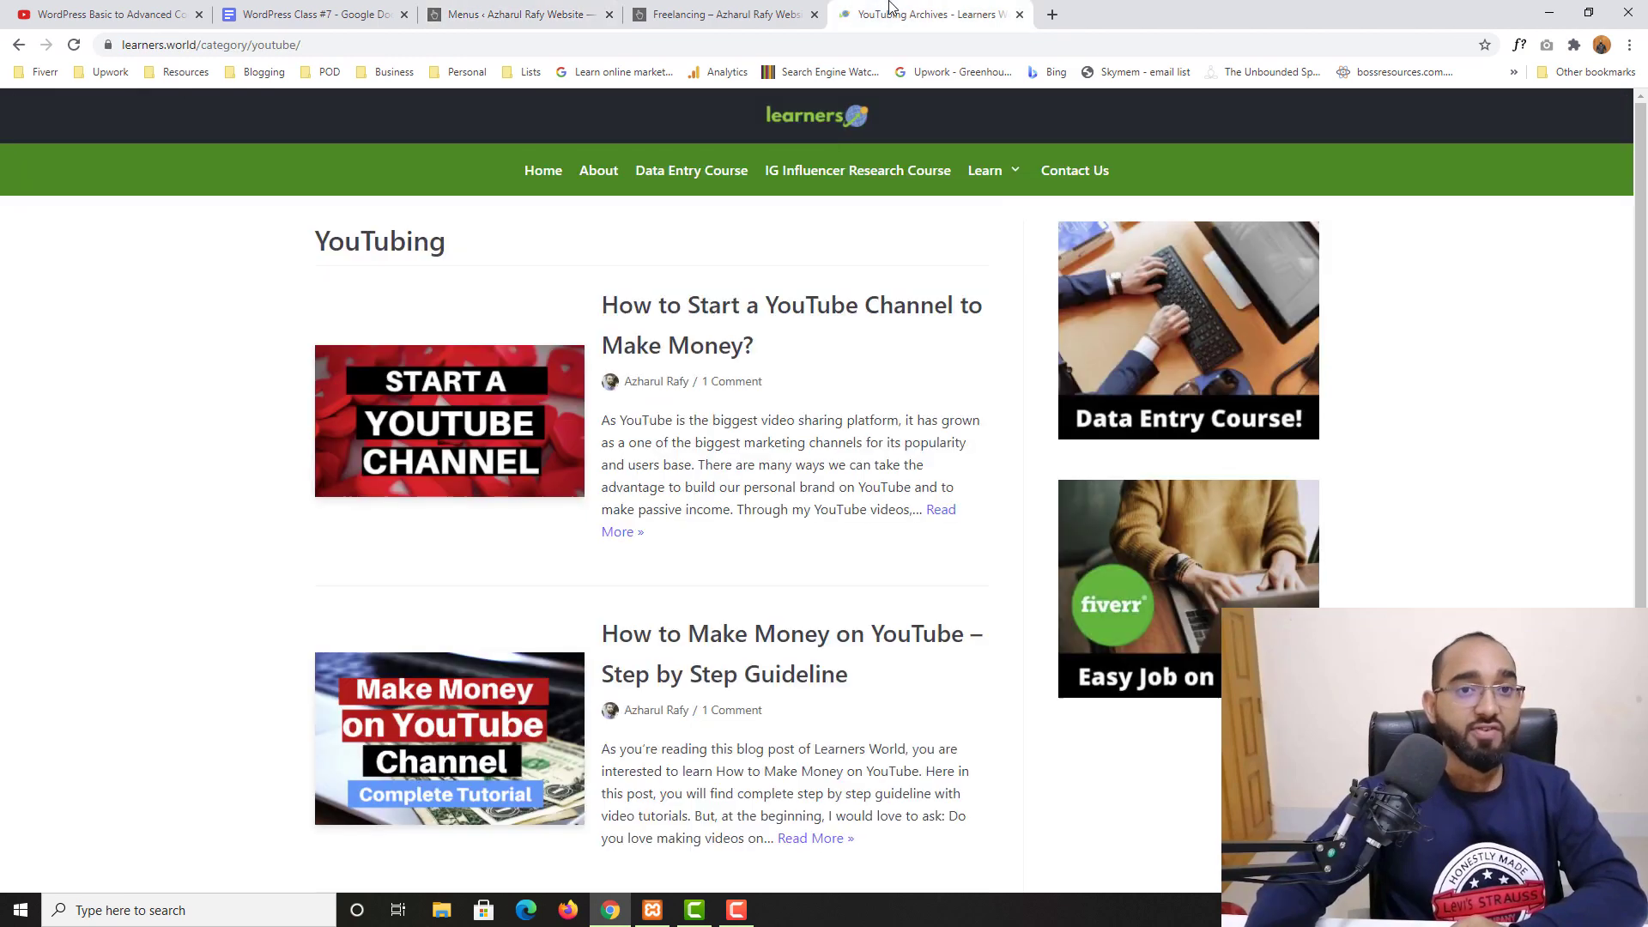
# On the learners.world site, examine where the Data Entry Course and IG Influencer Research Course navigation links lead, closing each Udemy page.
pyautogui.click(927, 15)
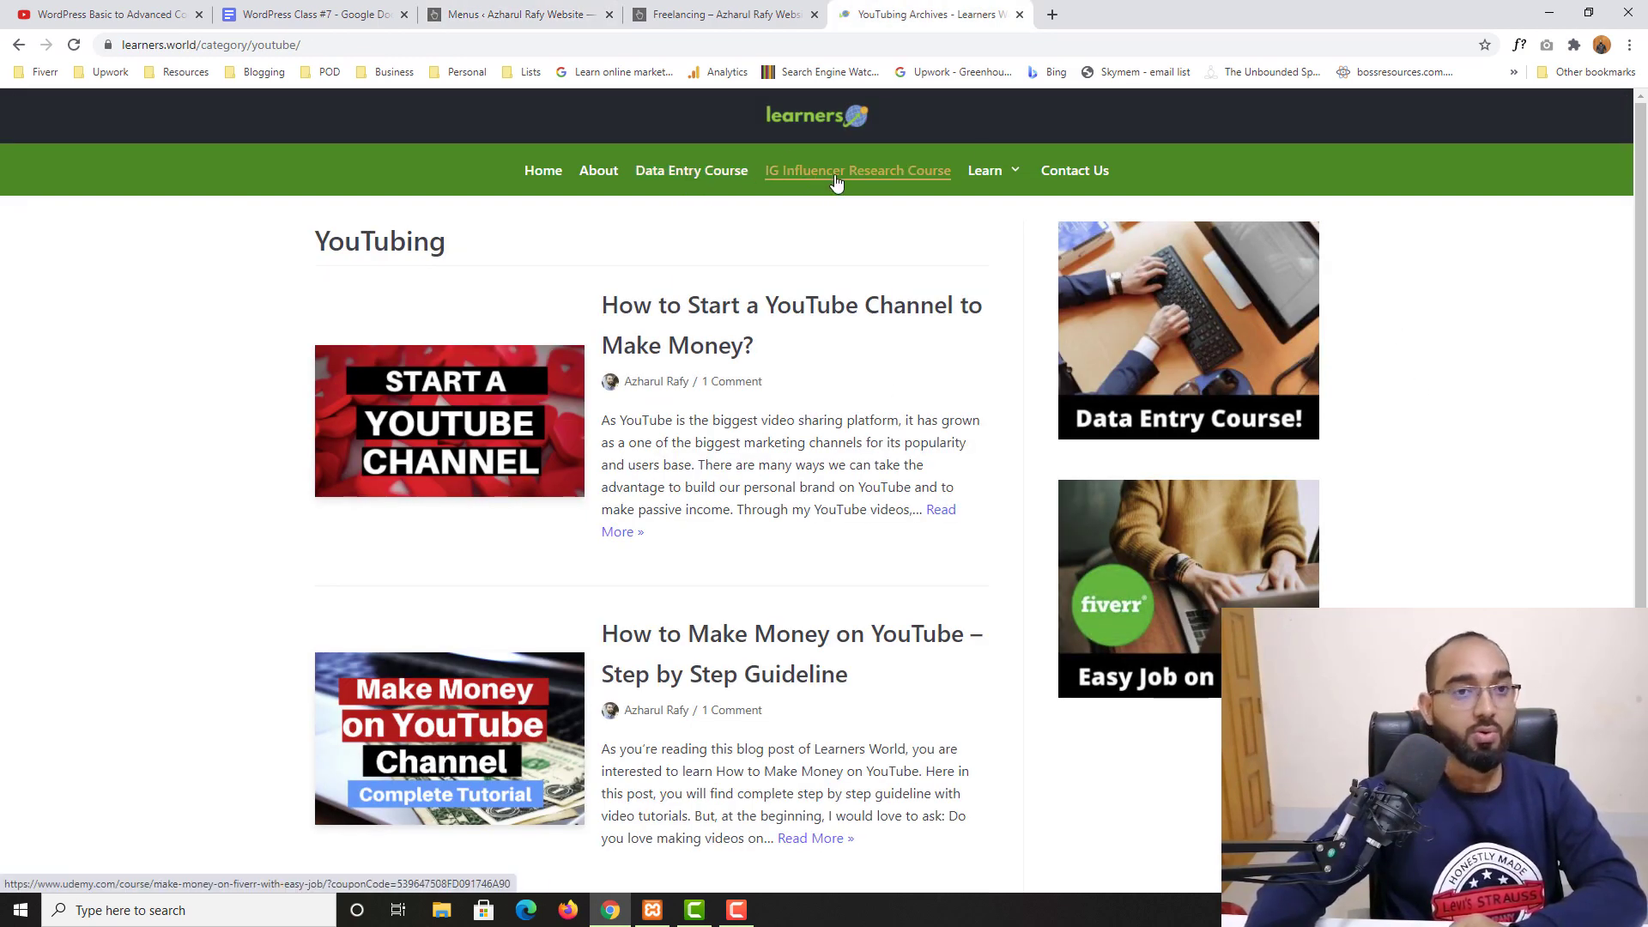
pyautogui.click(706, 179)
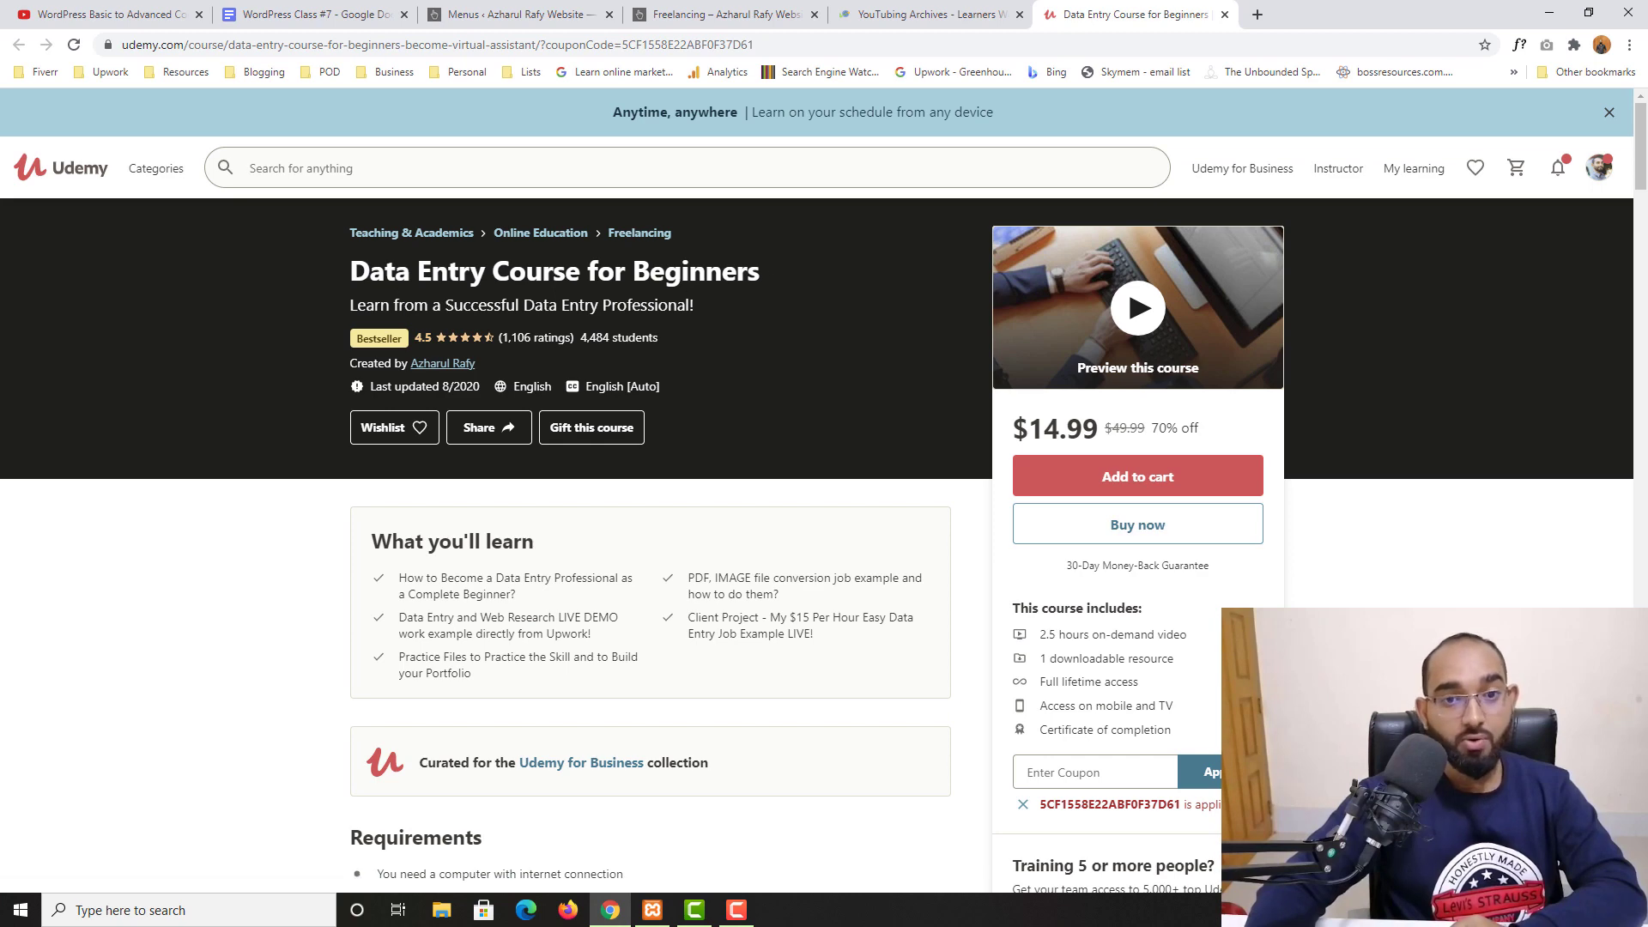
pyautogui.click(1225, 15)
pyautogui.click(815, 187)
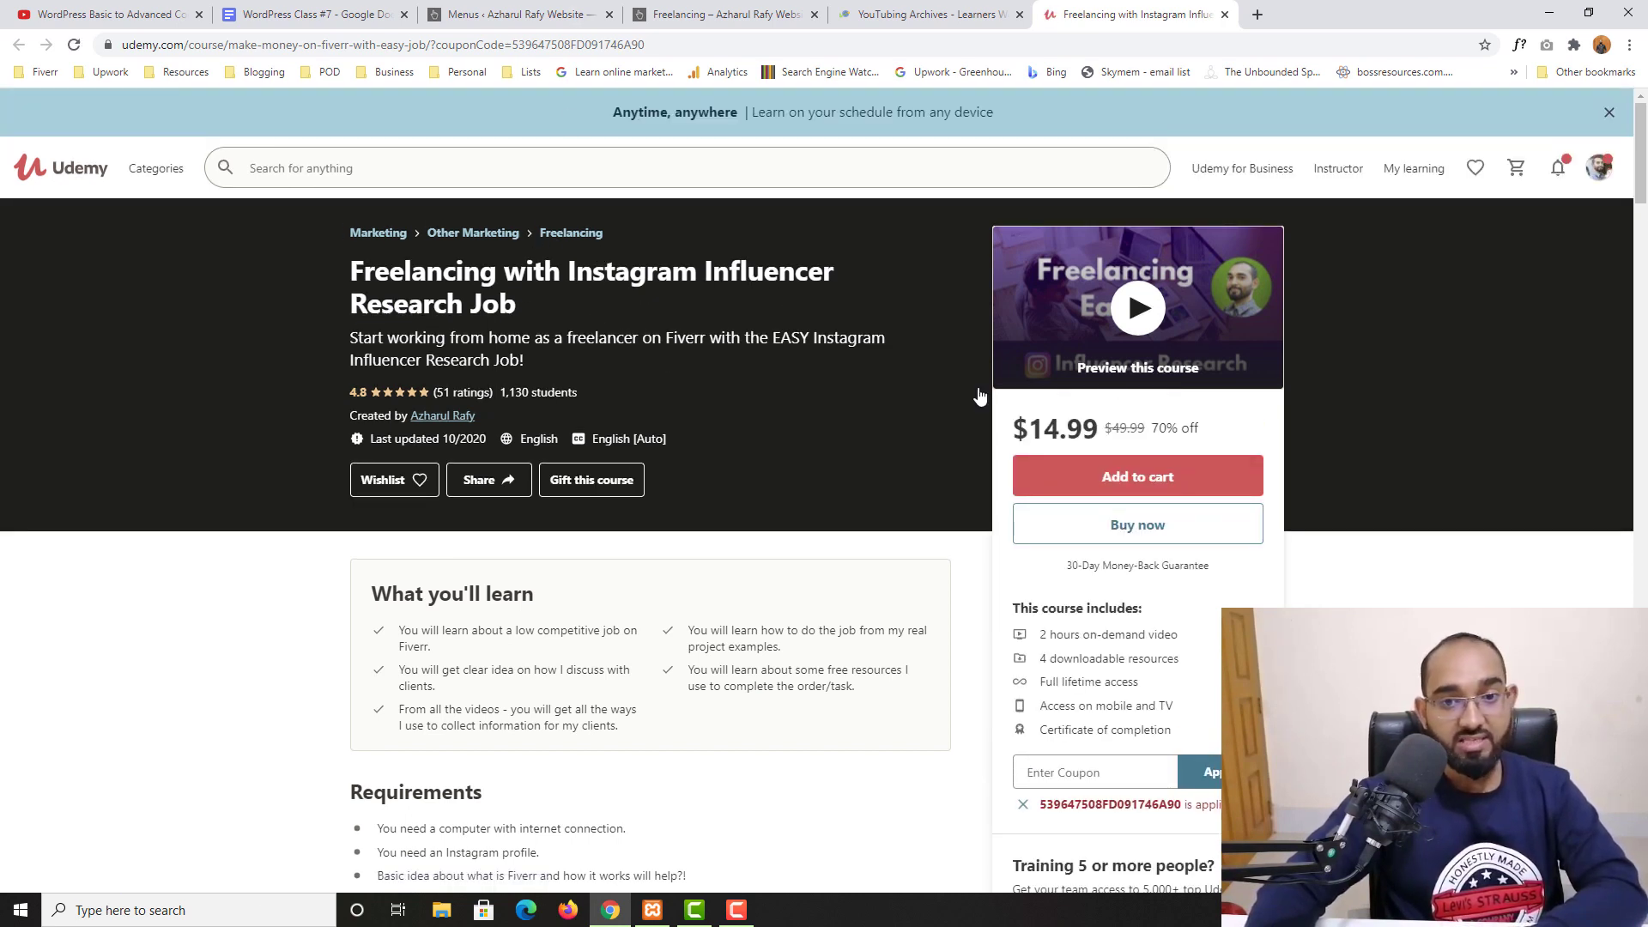
pyautogui.scroll(-4, 978, 394)
pyautogui.scroll(4, 1074, 300)
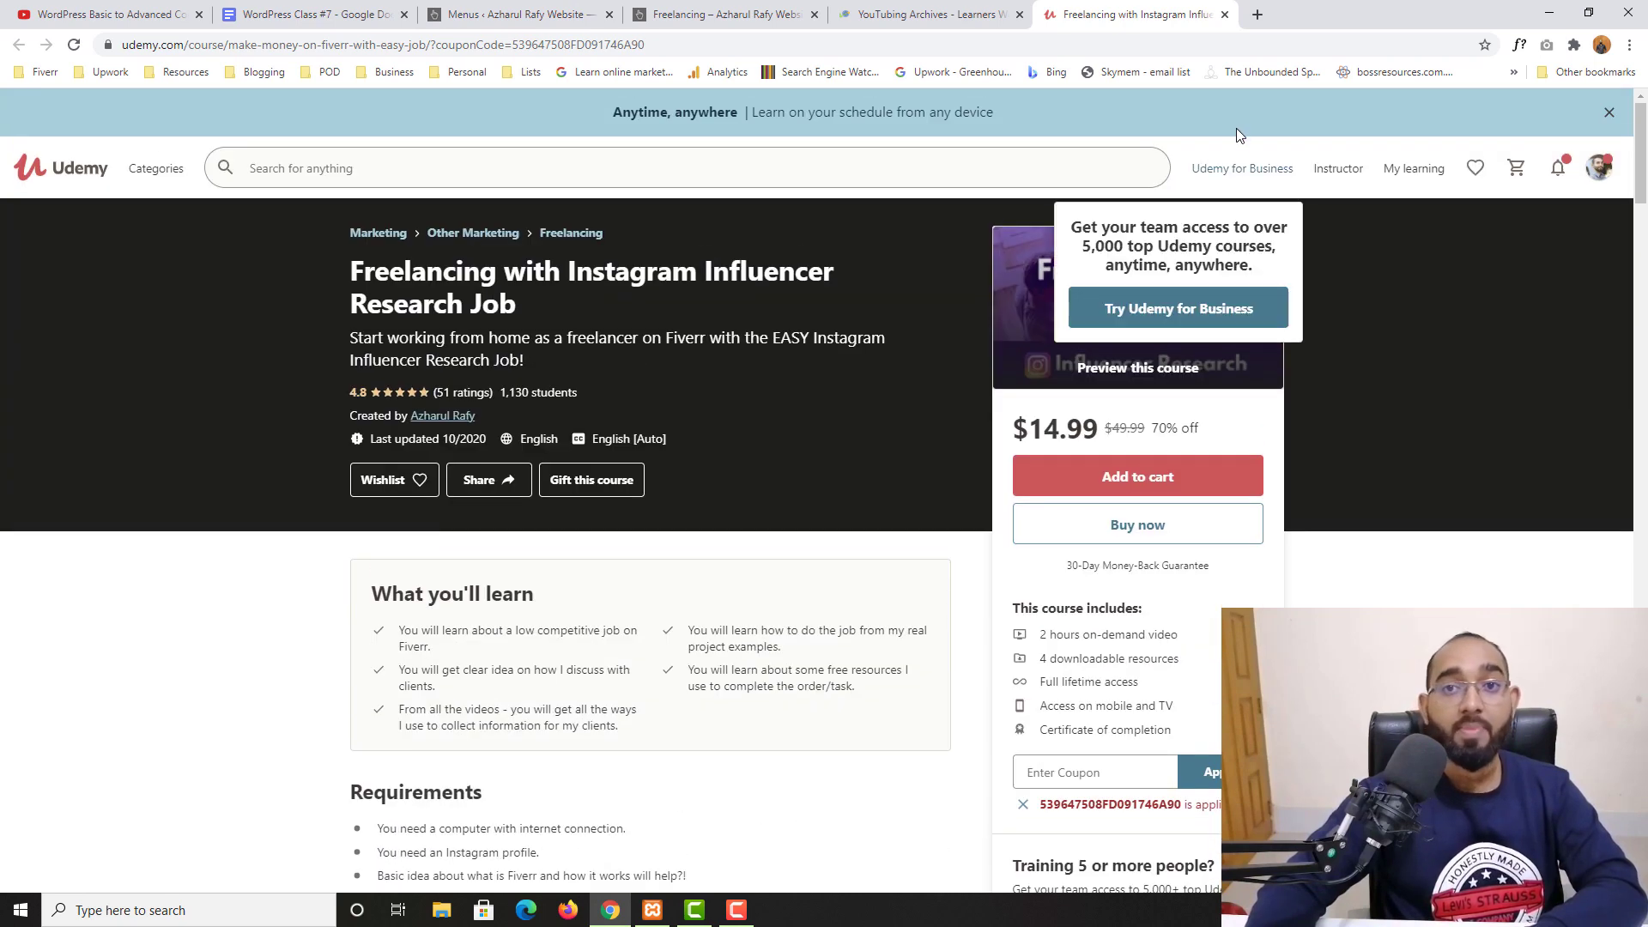
pyautogui.click(1225, 15)
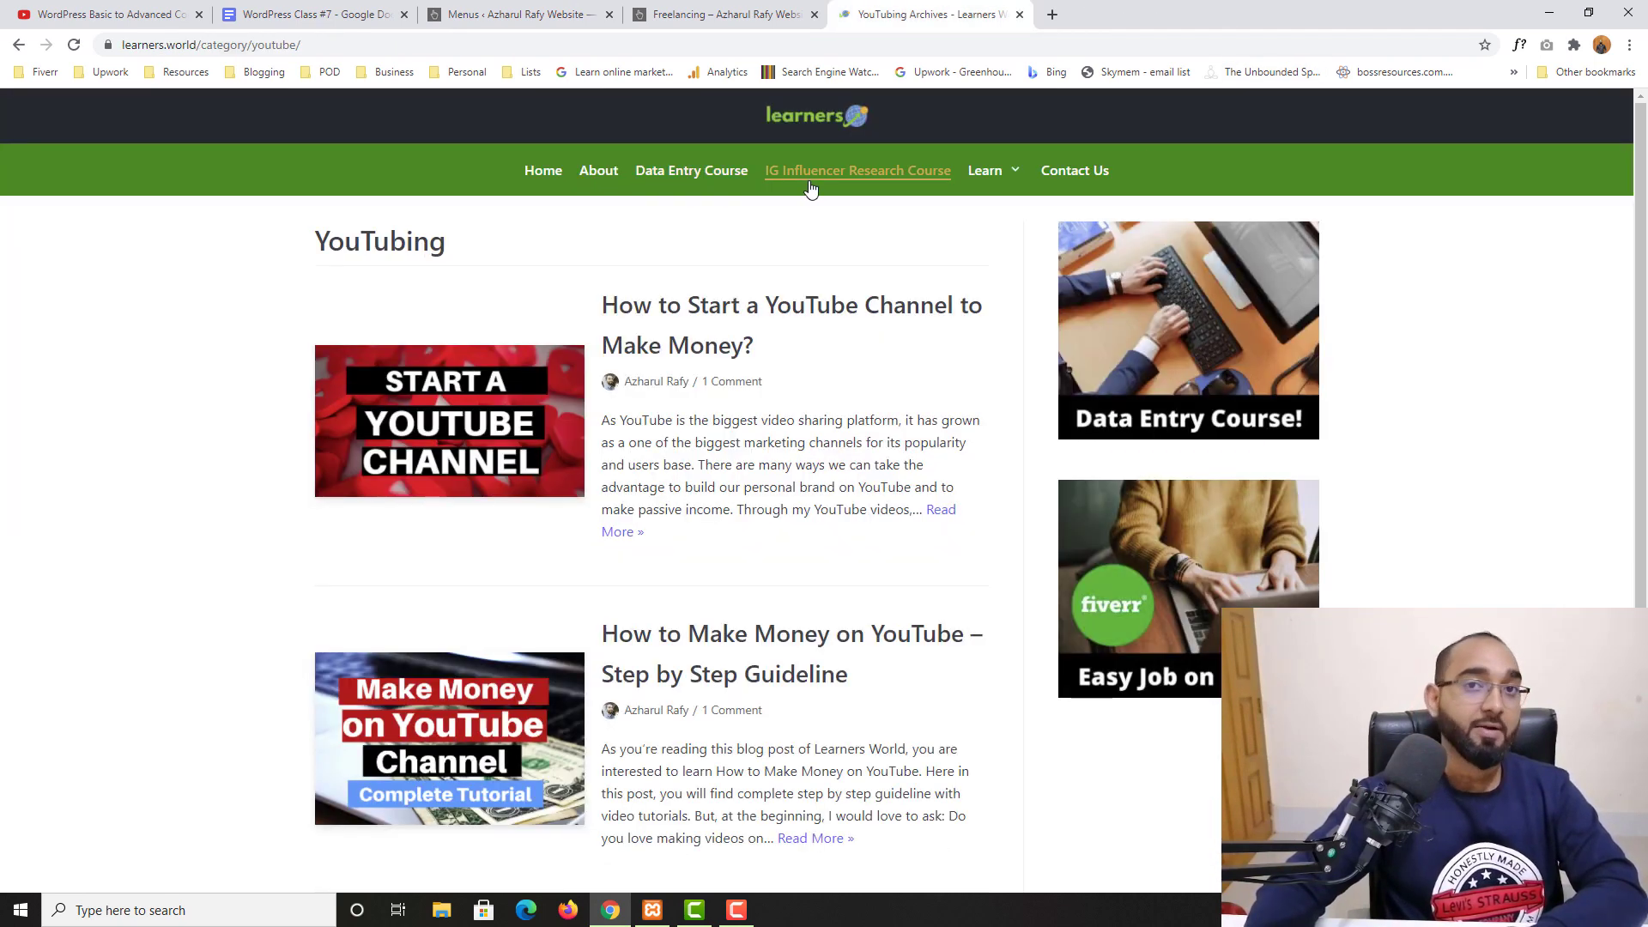
# Copy the Udemy page address behind learners.world's Data Entry Course link and paste it as the custom link's URL in the menu editor.
pyautogui.click(678, 14)
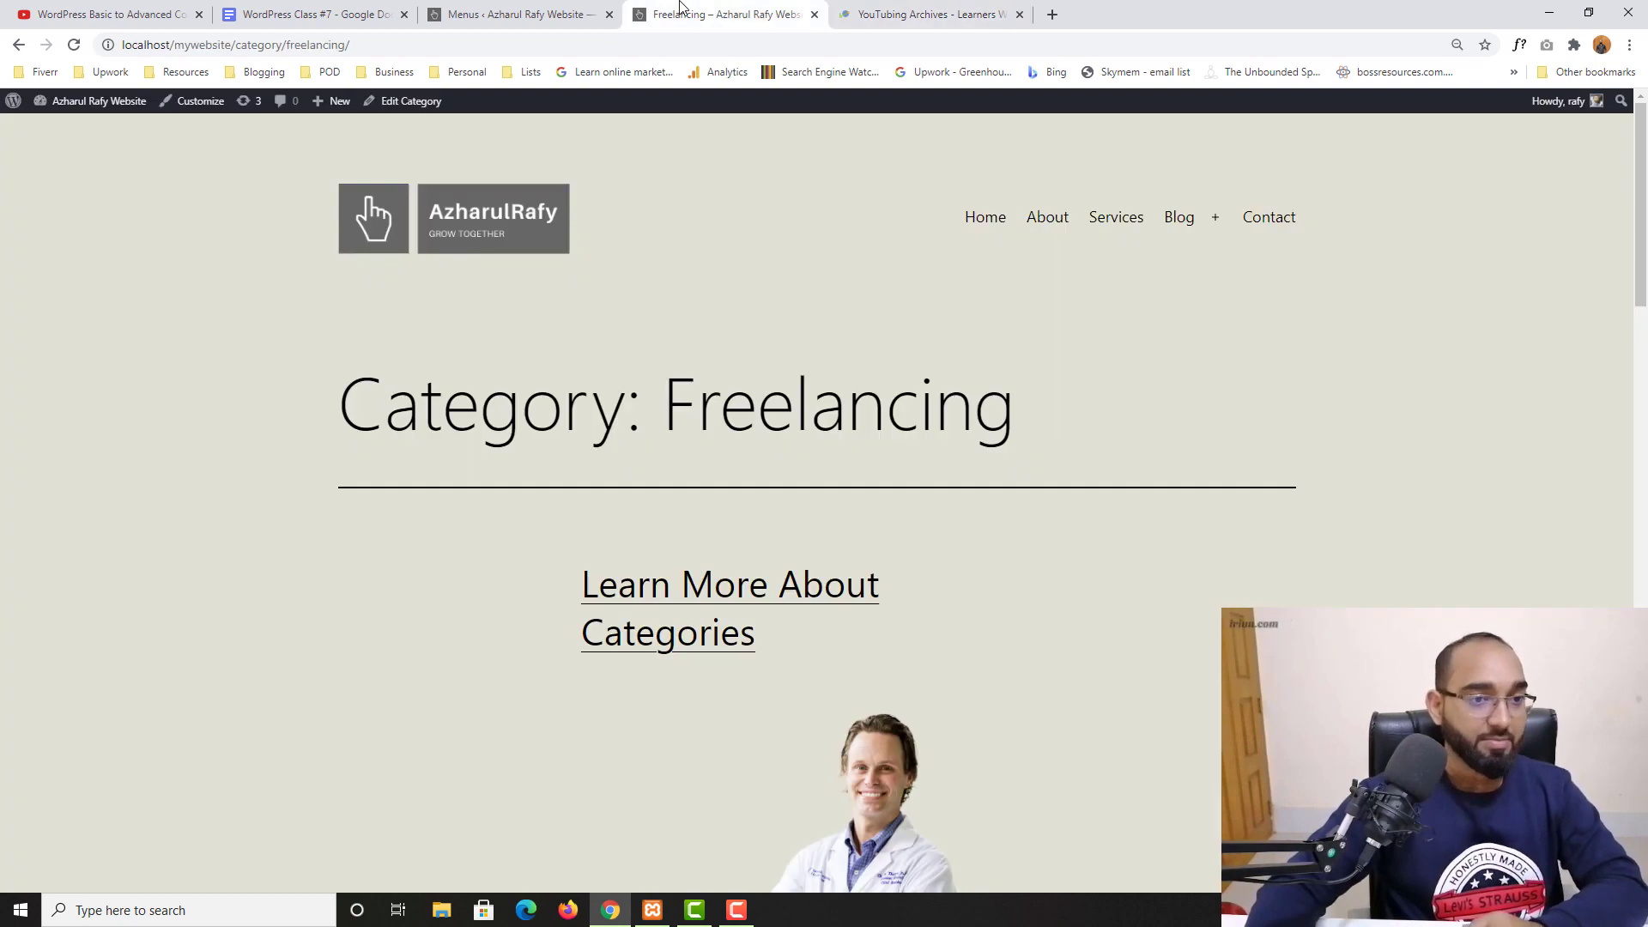
pyautogui.click(559, 8)
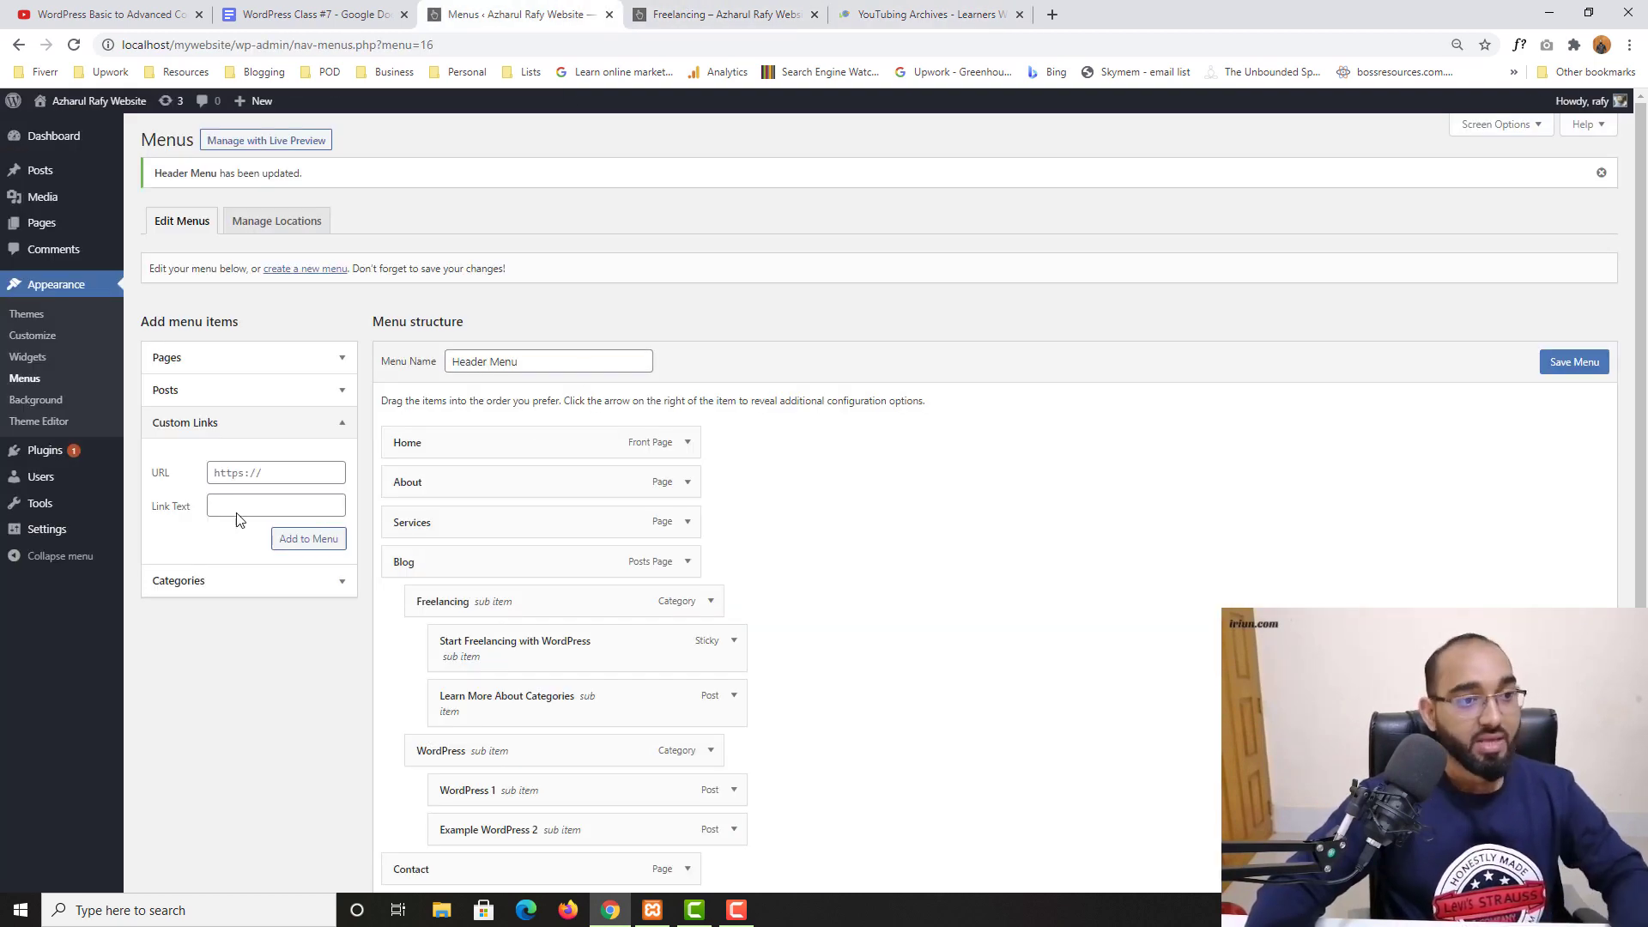
pyautogui.click(251, 468)
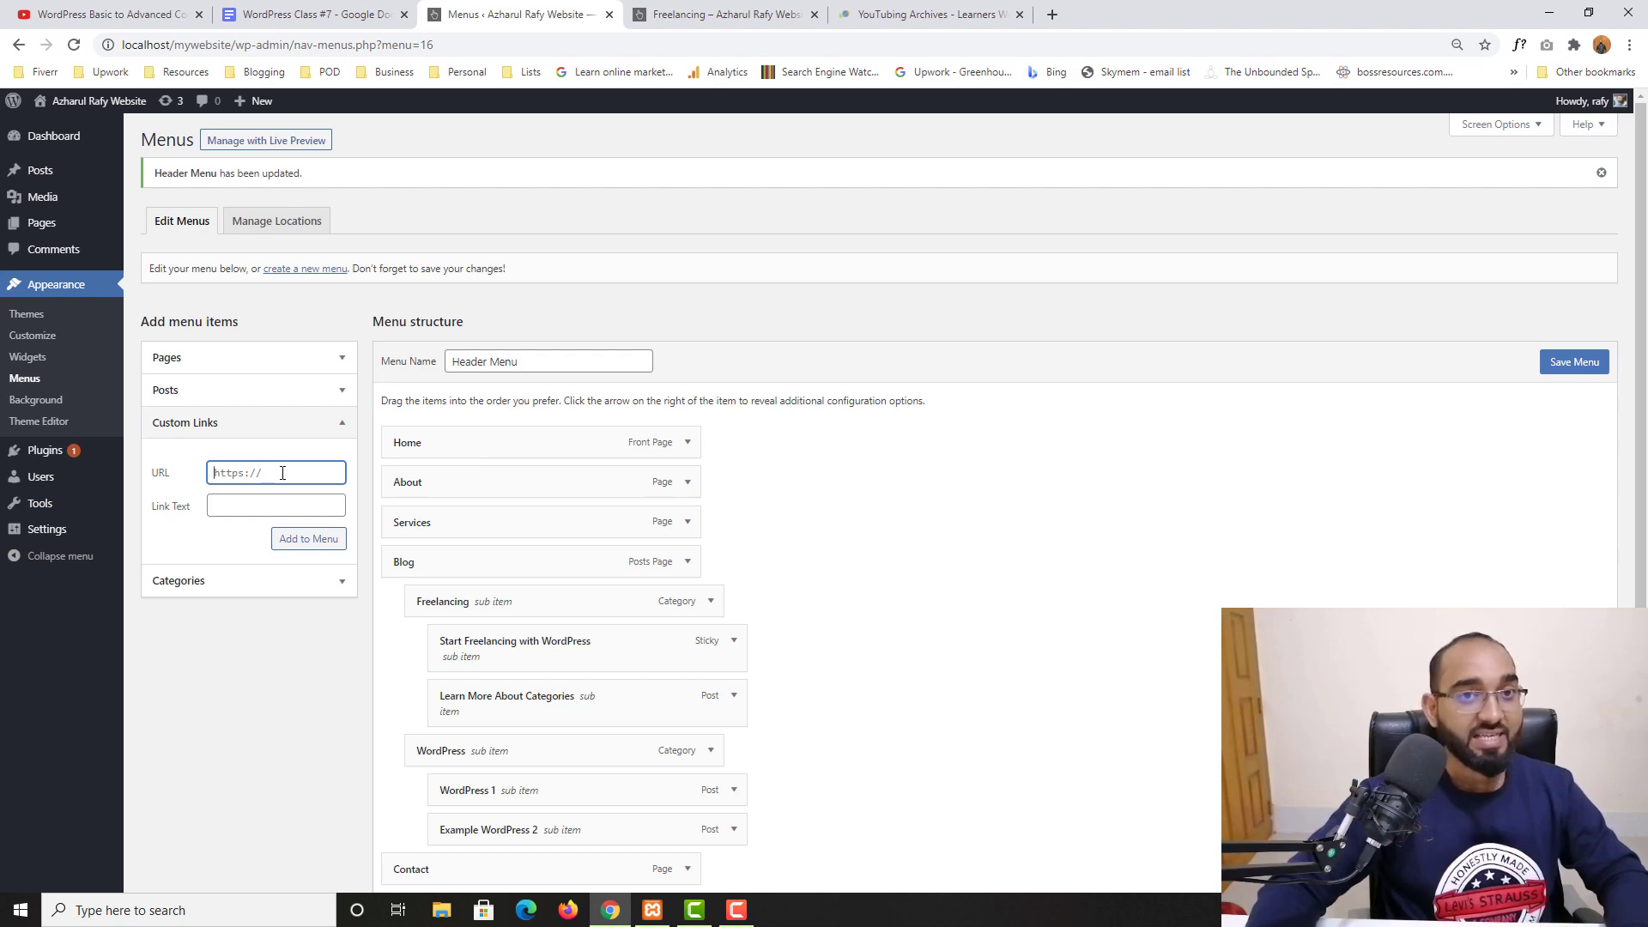
pyautogui.click(902, 6)
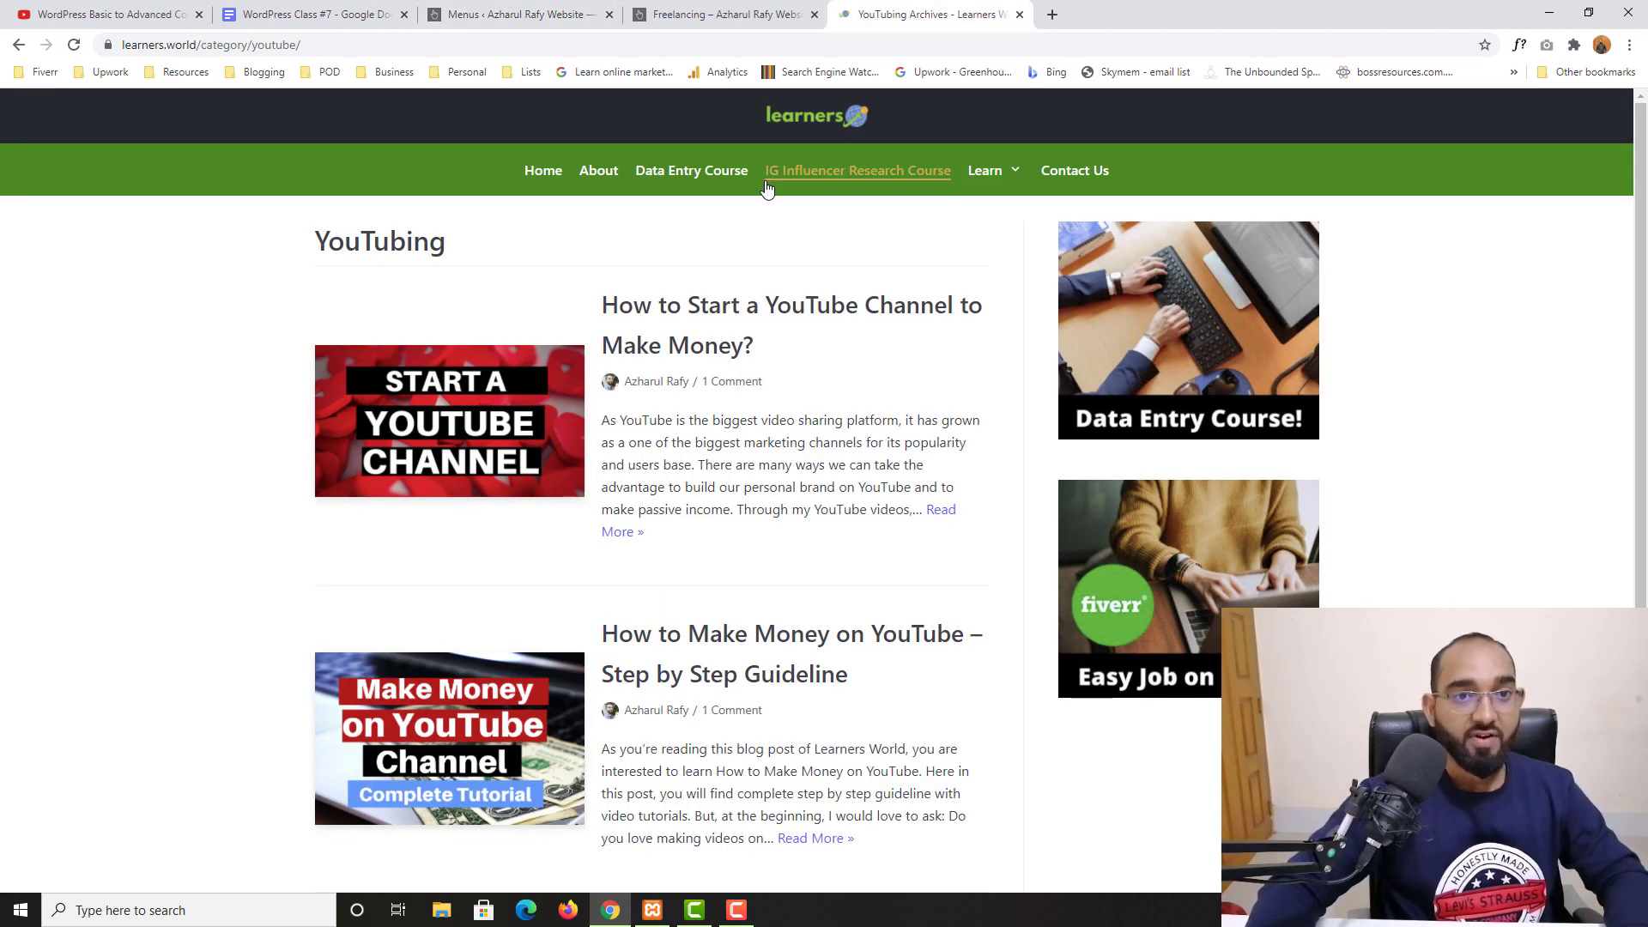
pyautogui.click(692, 171)
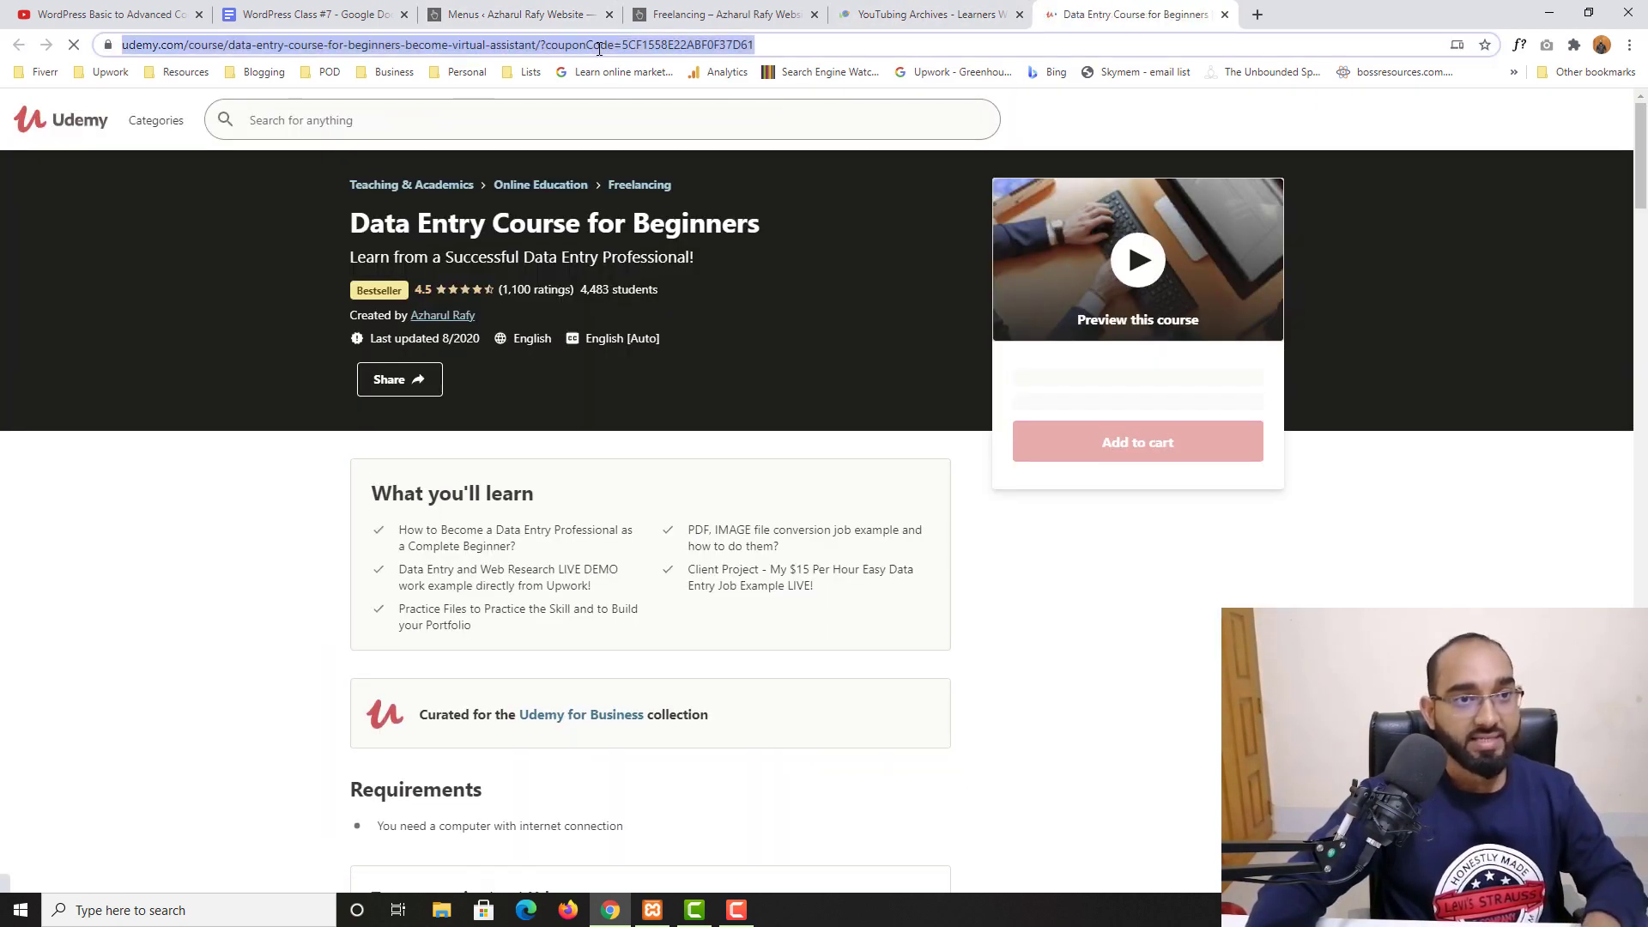
pyautogui.click(553, 7)
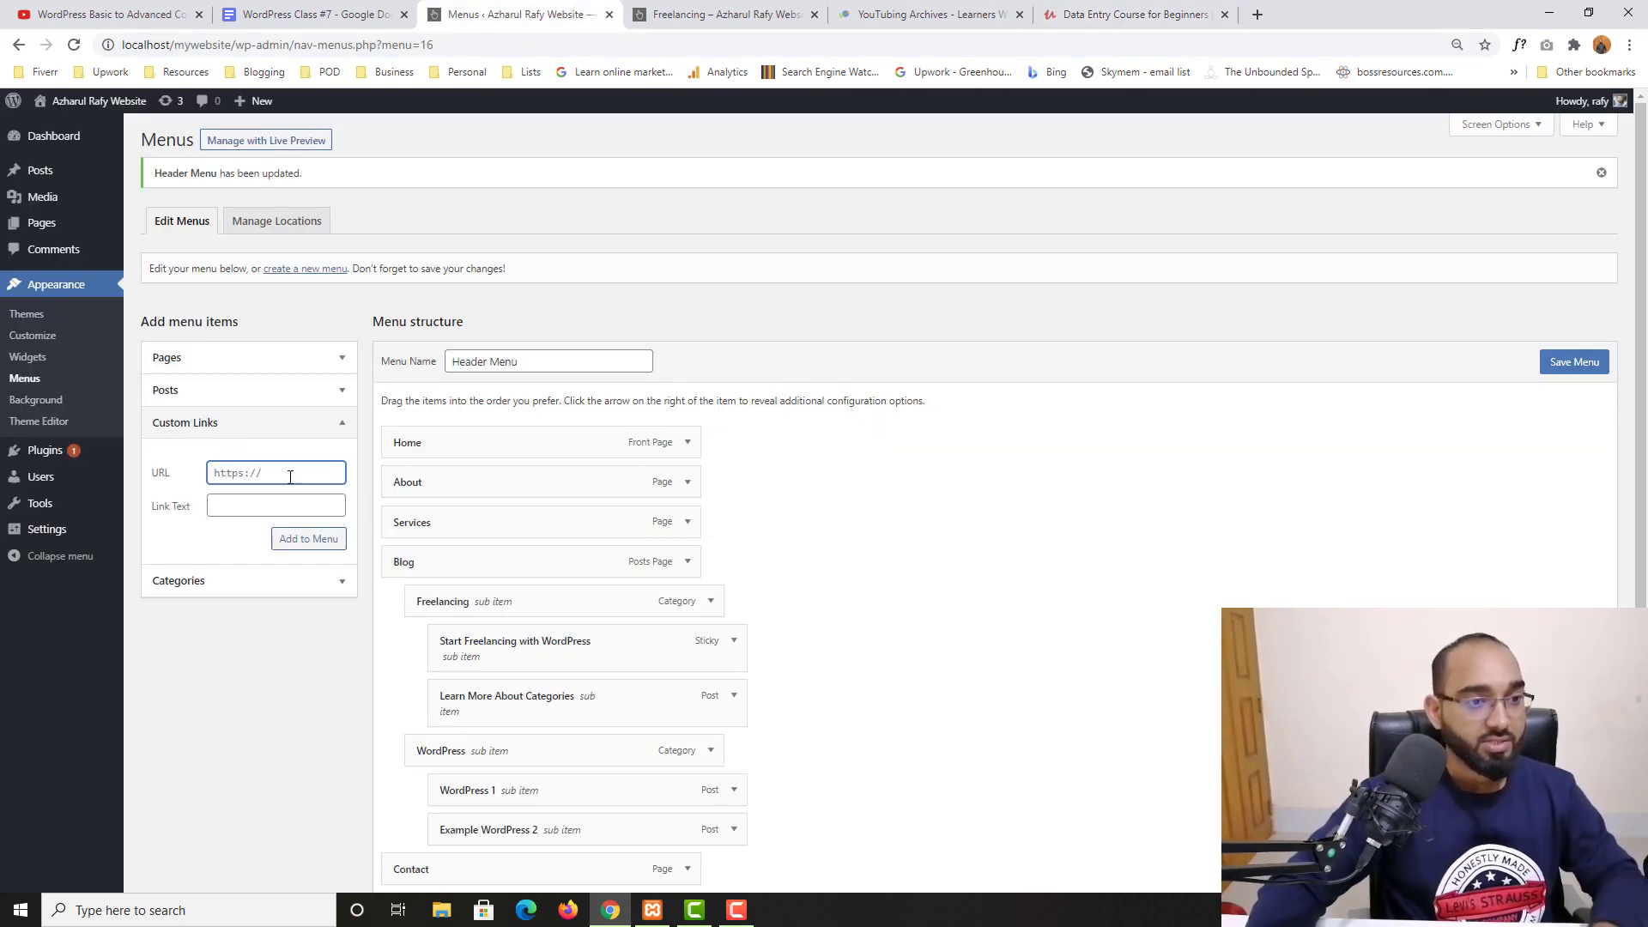
pyautogui.hotkey('ctrl', 'v')
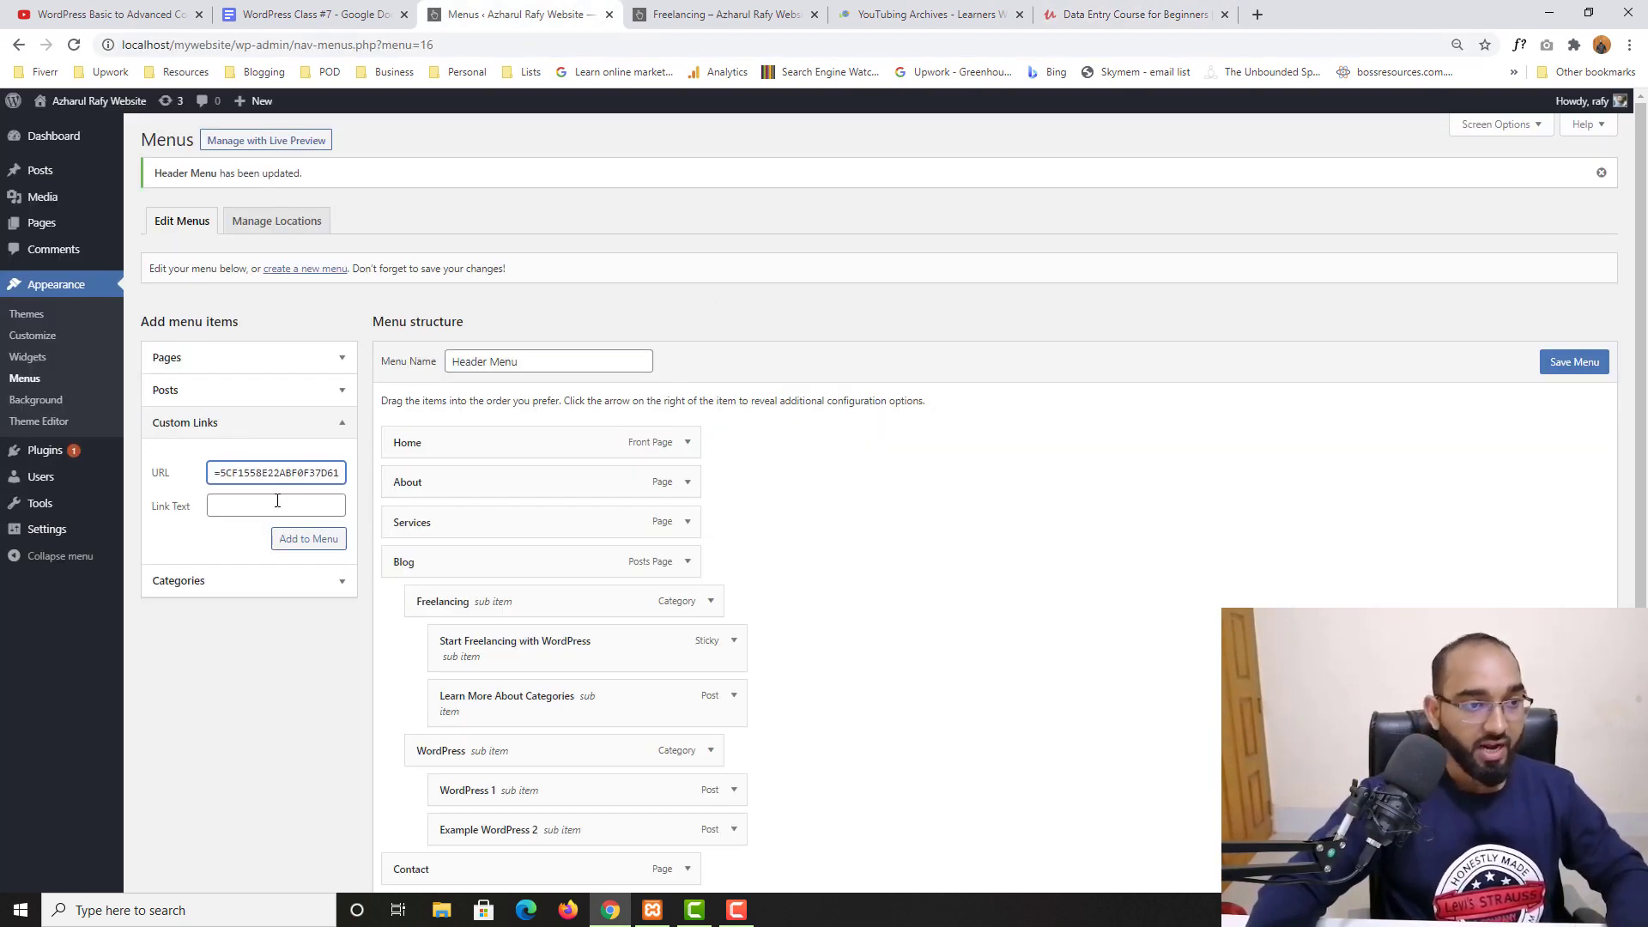
# Set the custom link's text to "Data Entry Course" and add the link to Header Menu.
pyautogui.click(277, 500)
pyautogui.write('Data ')
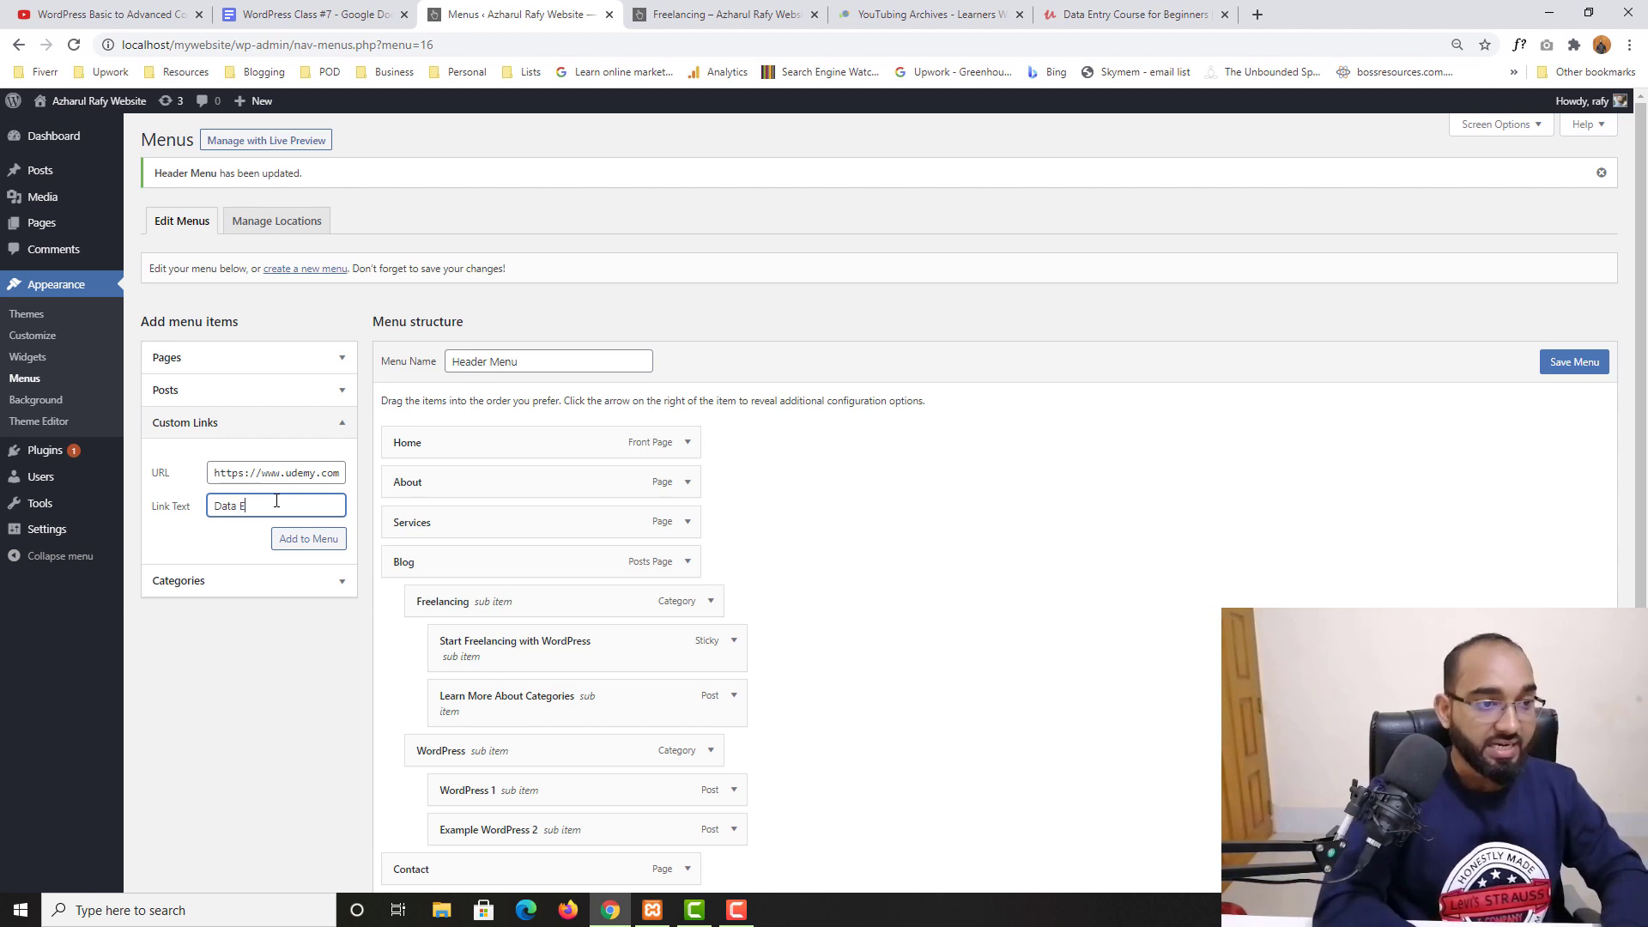
pyautogui.write('Entry Course')
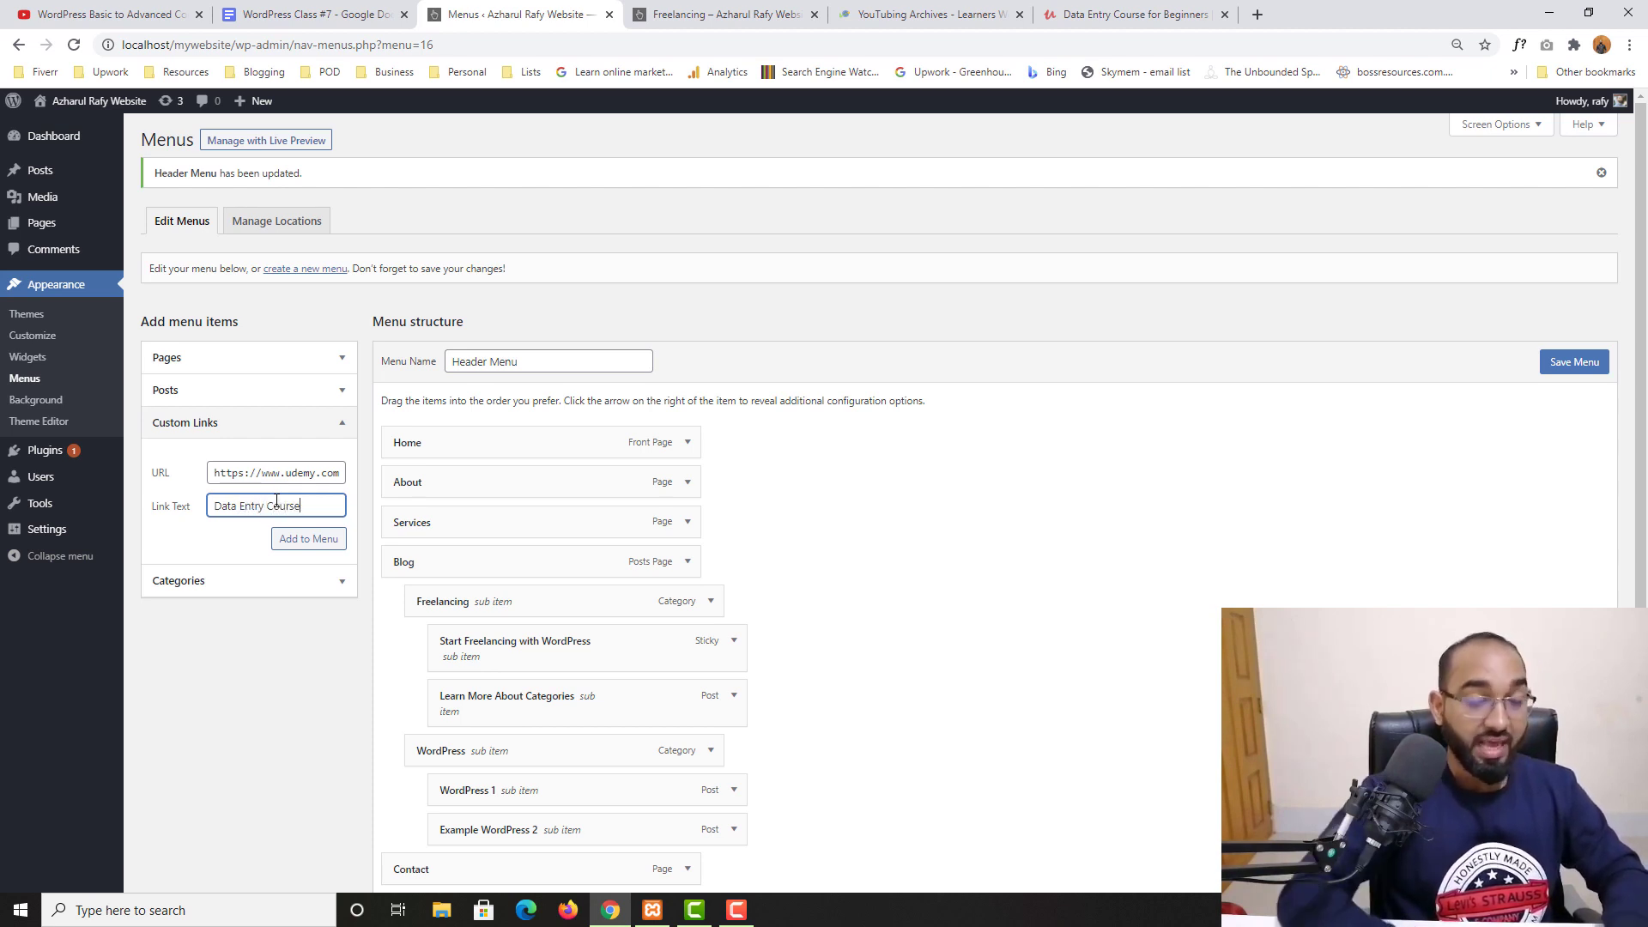
pyautogui.click(299, 547)
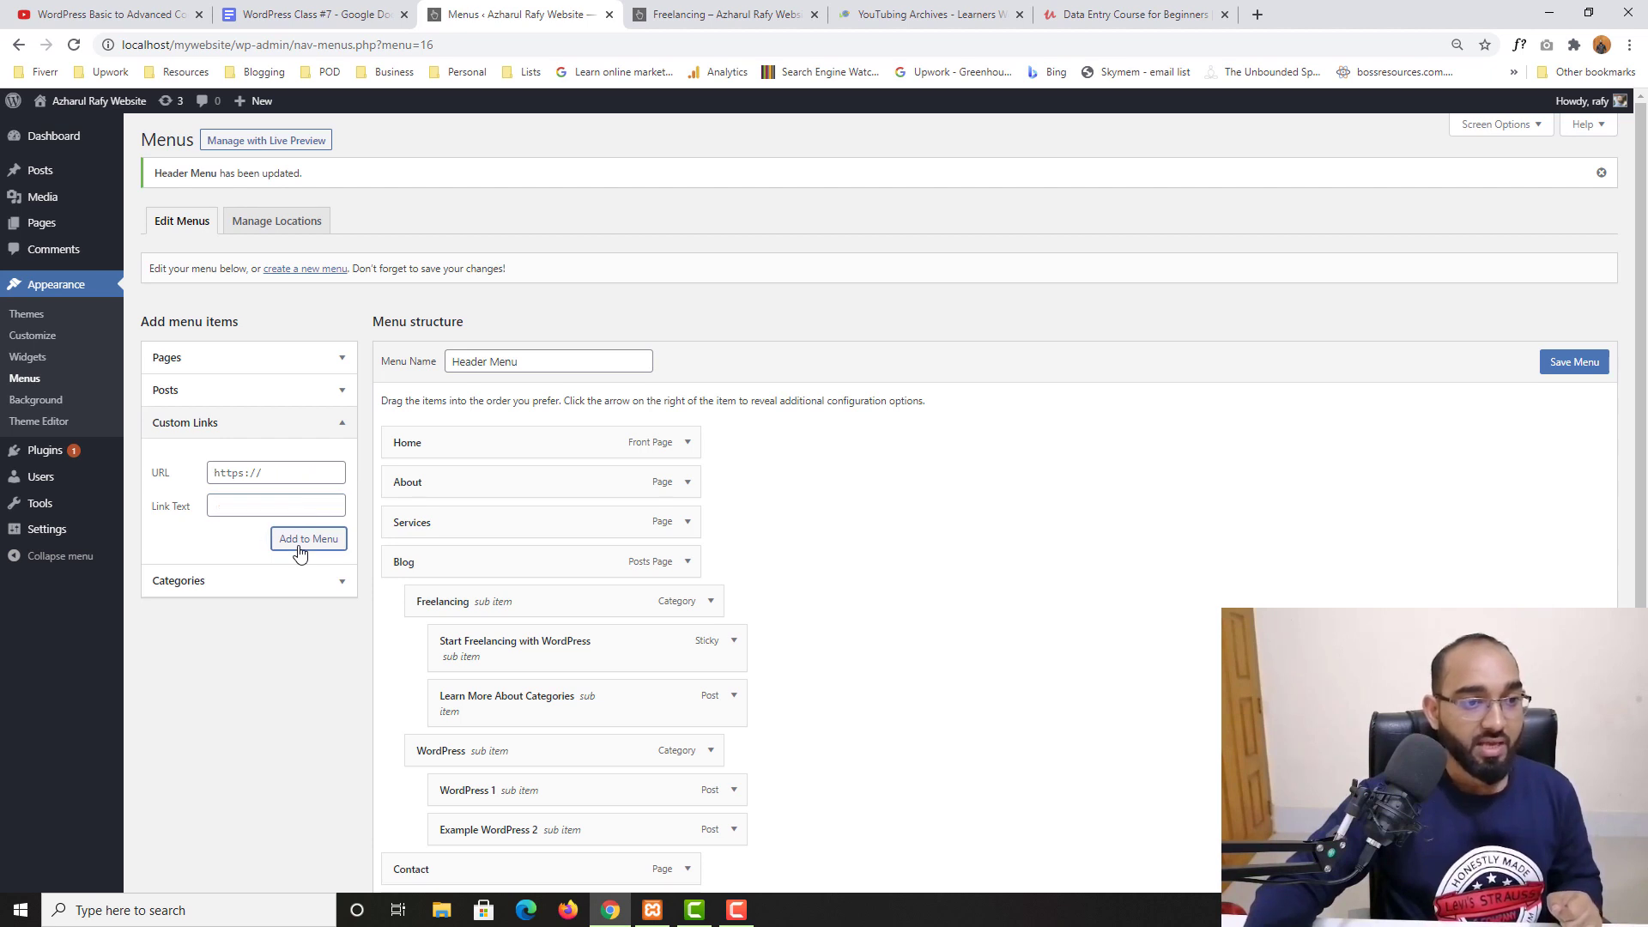
# Move the Data Entry Course link between About and Services in Header Menu and save the menu.
pyautogui.scroll(-3, 1044, 408)
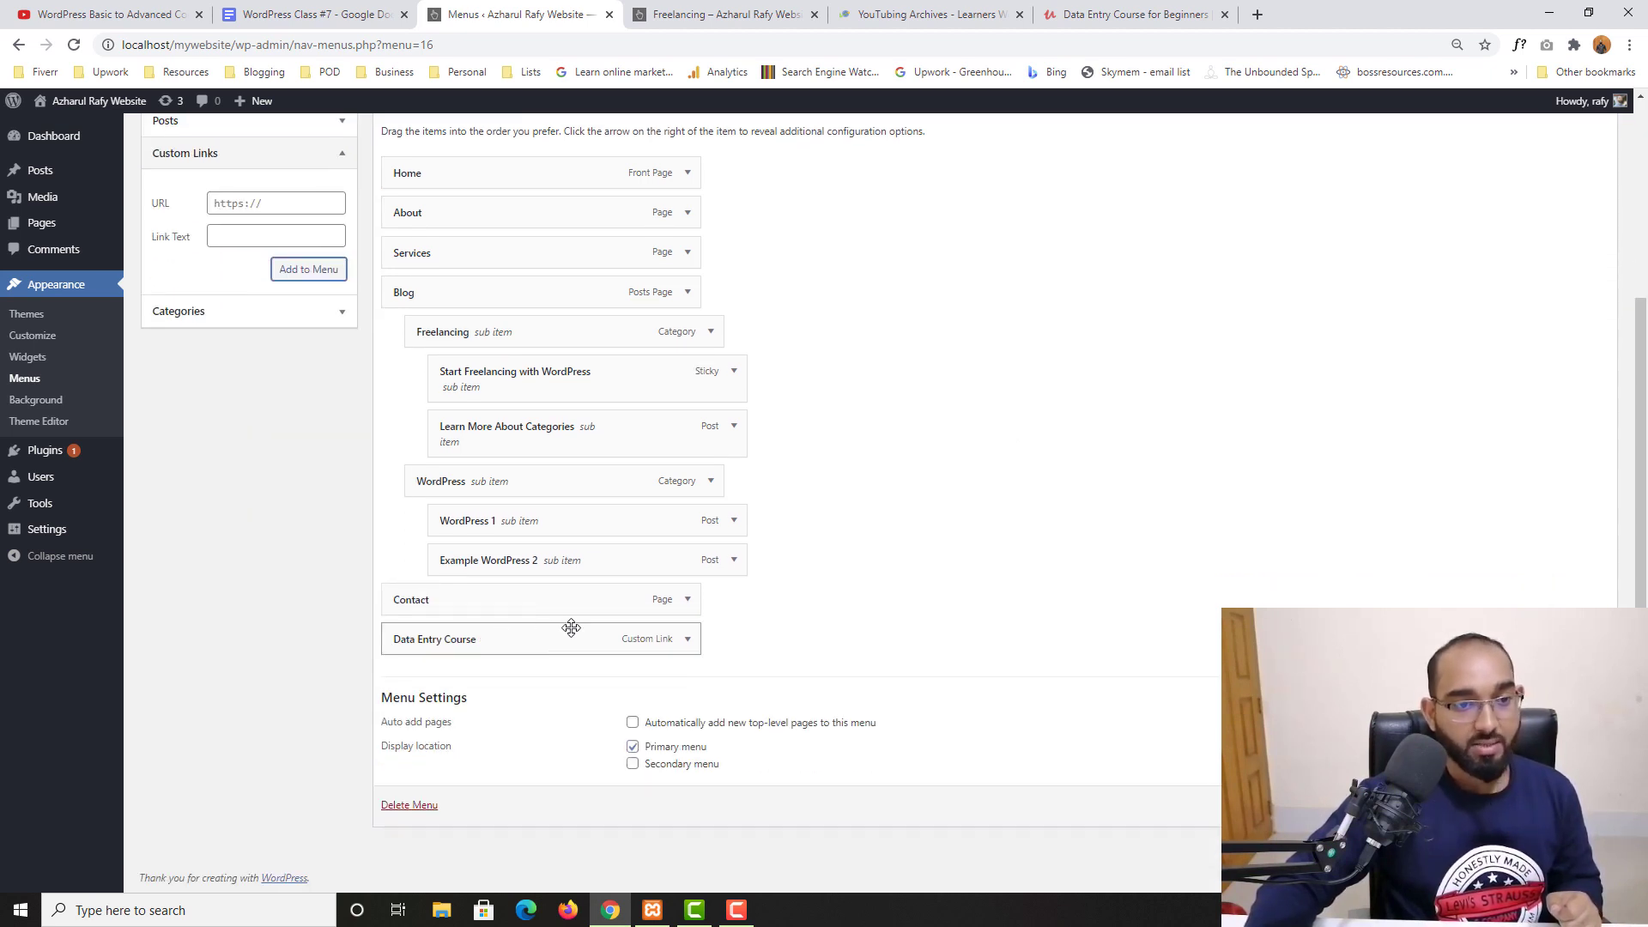
pyautogui.moveTo(522, 629); pyautogui.dragTo(491, 296)
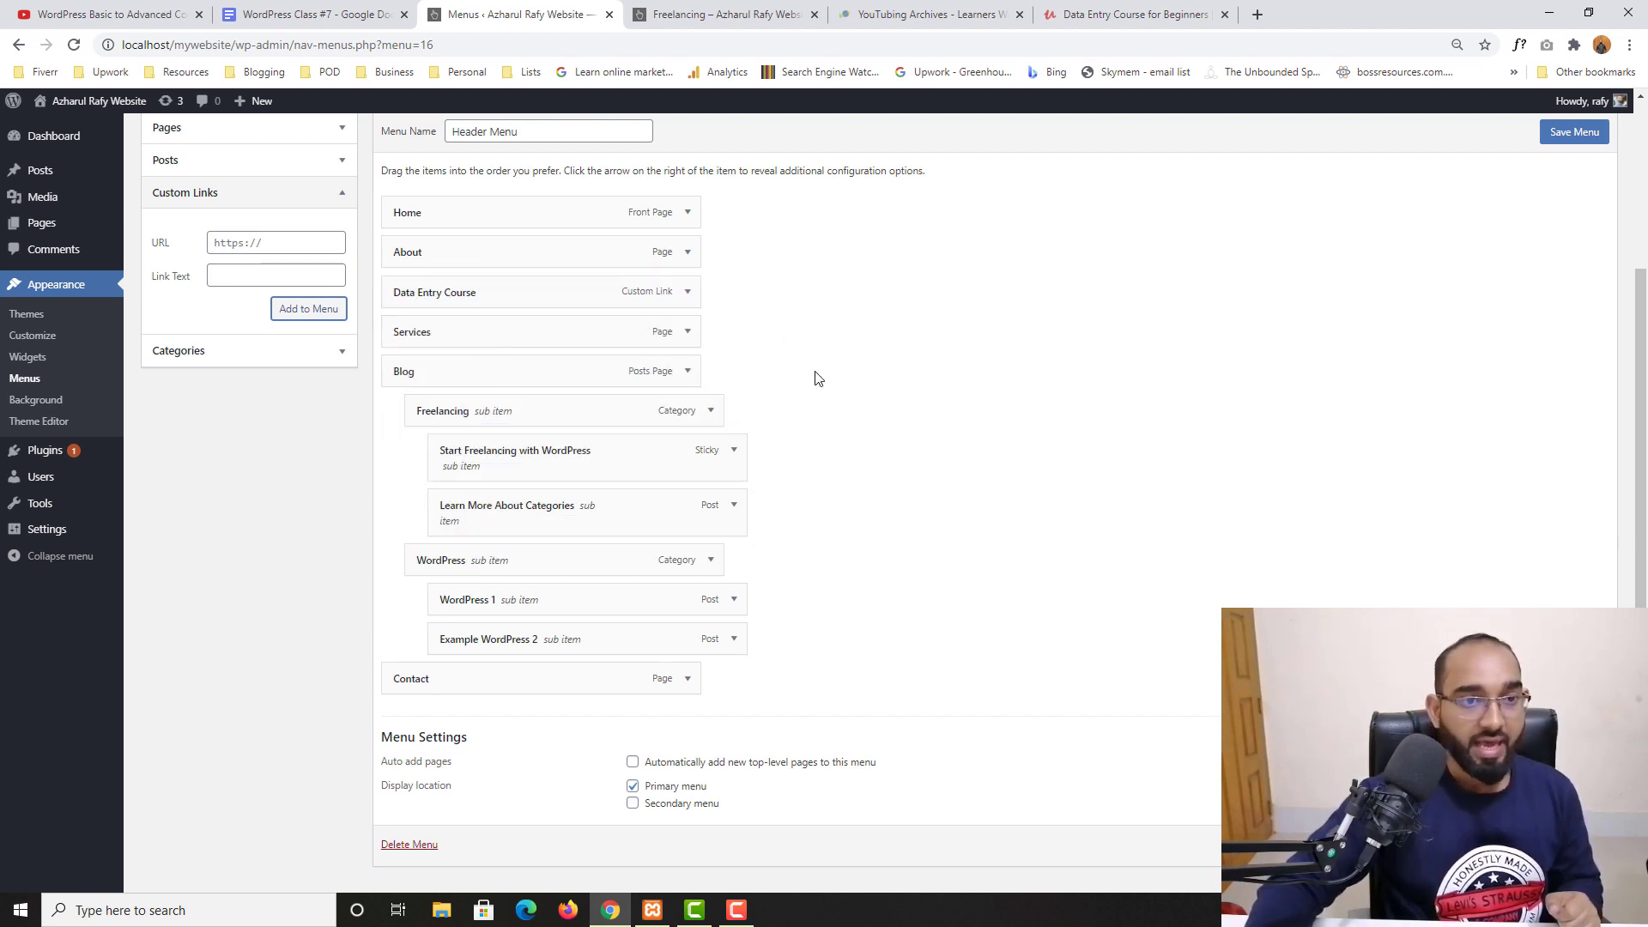
pyautogui.click(1575, 135)
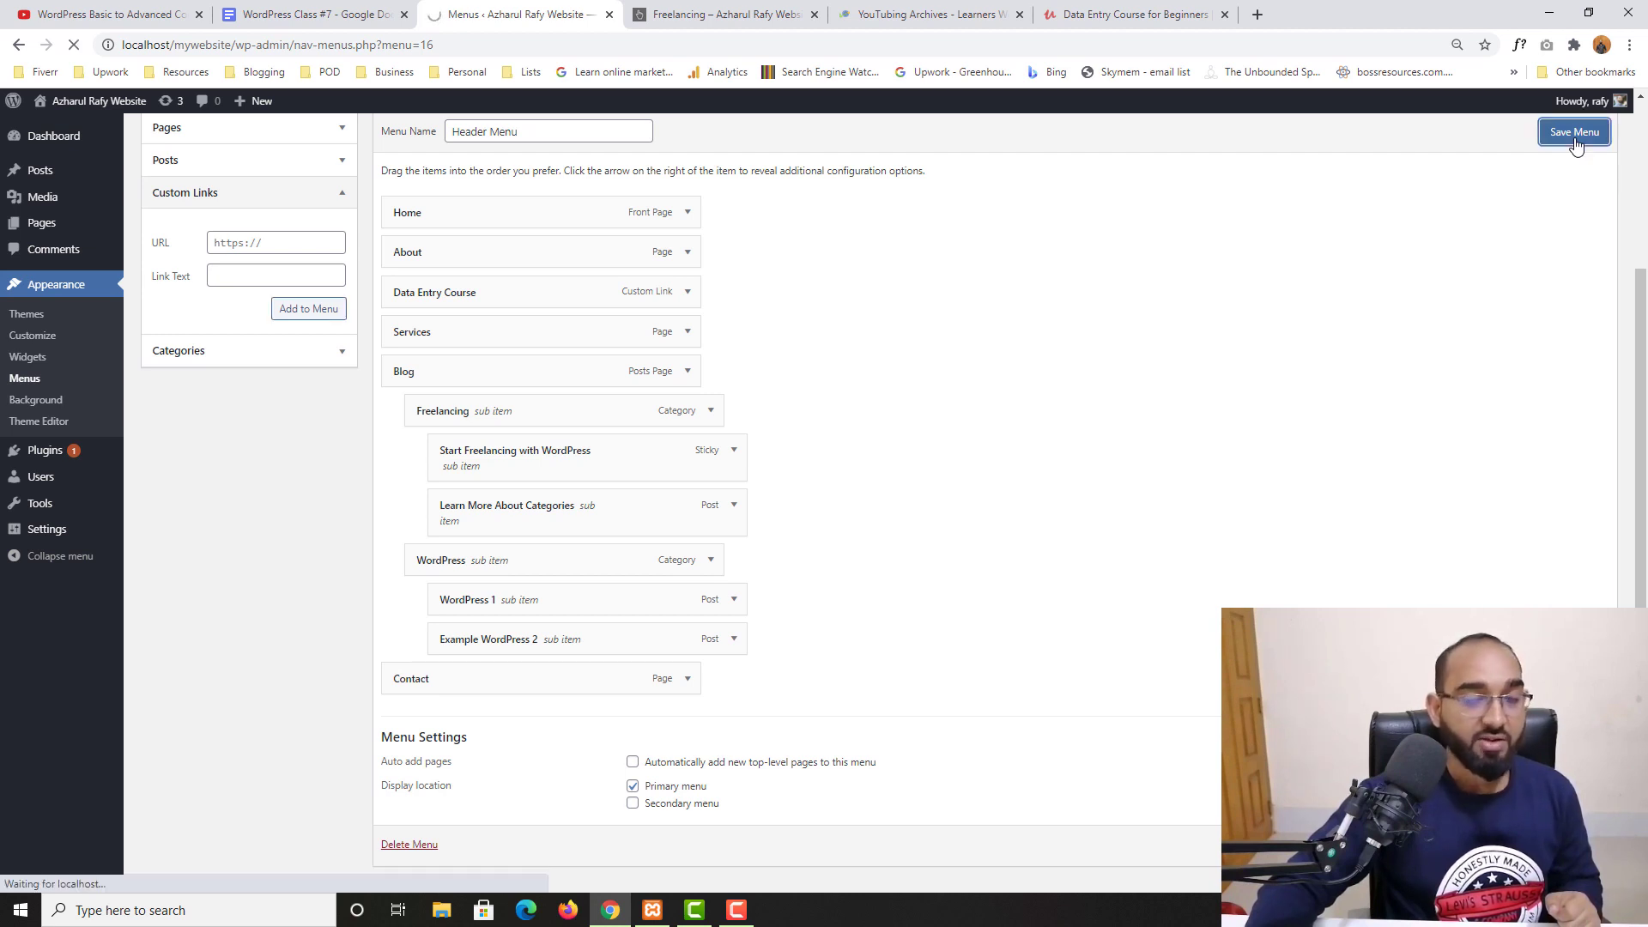
# Reload the website's front end and follow its Data Entry Course navigation link to check how the Udemy page opens.
pyautogui.click(699, 14)
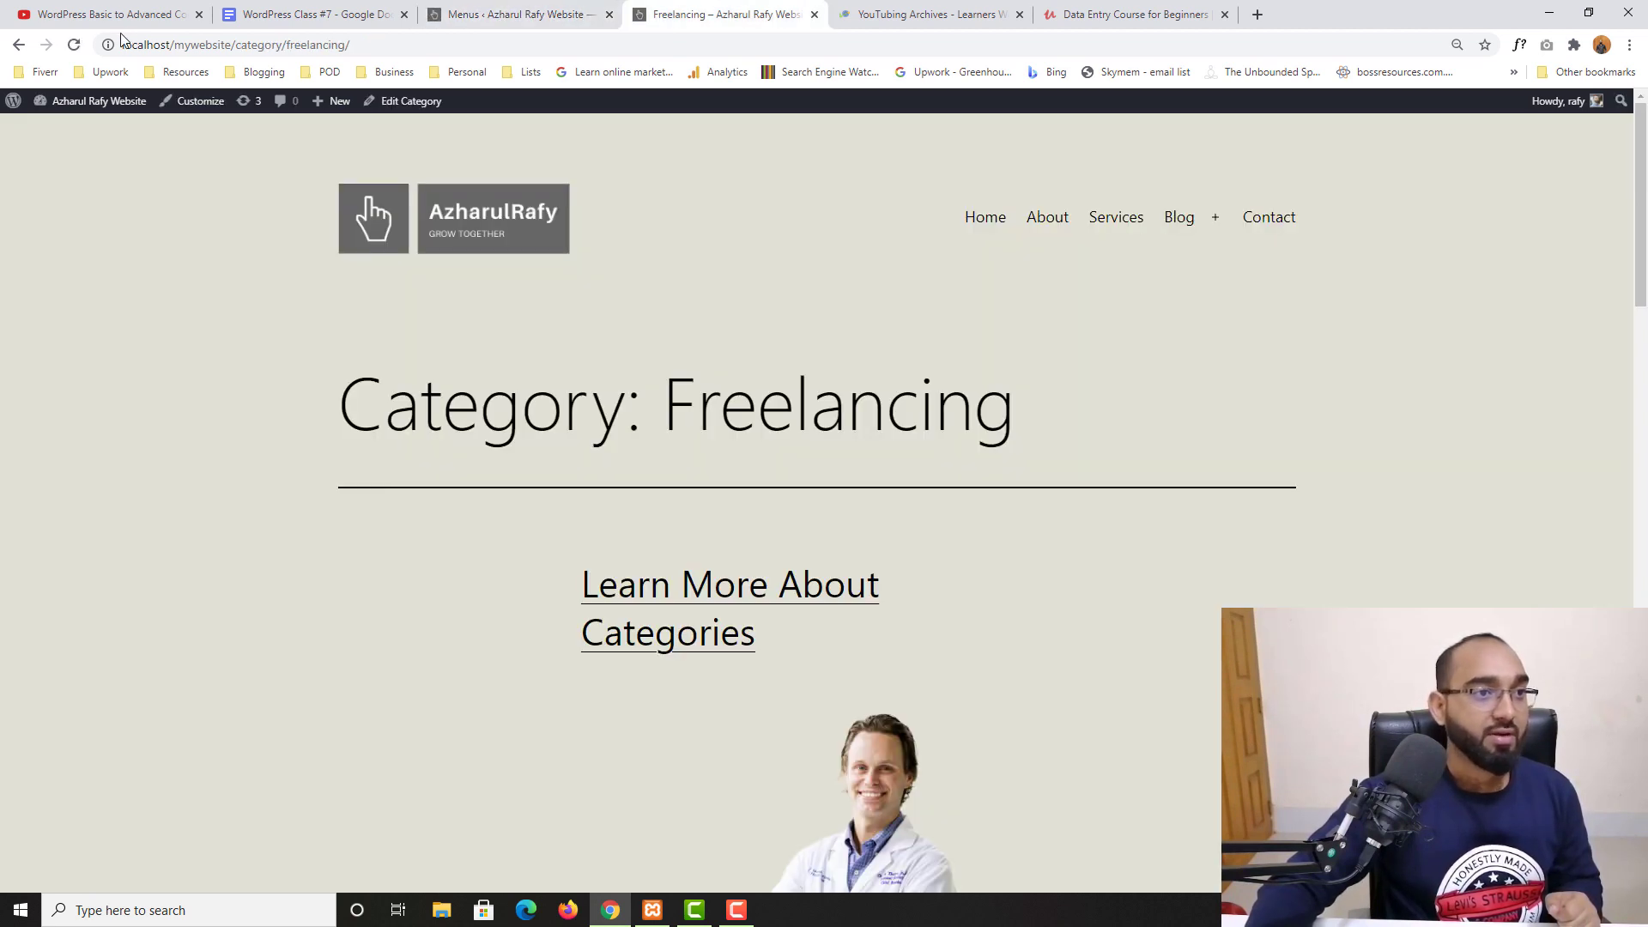
pyautogui.click(74, 45)
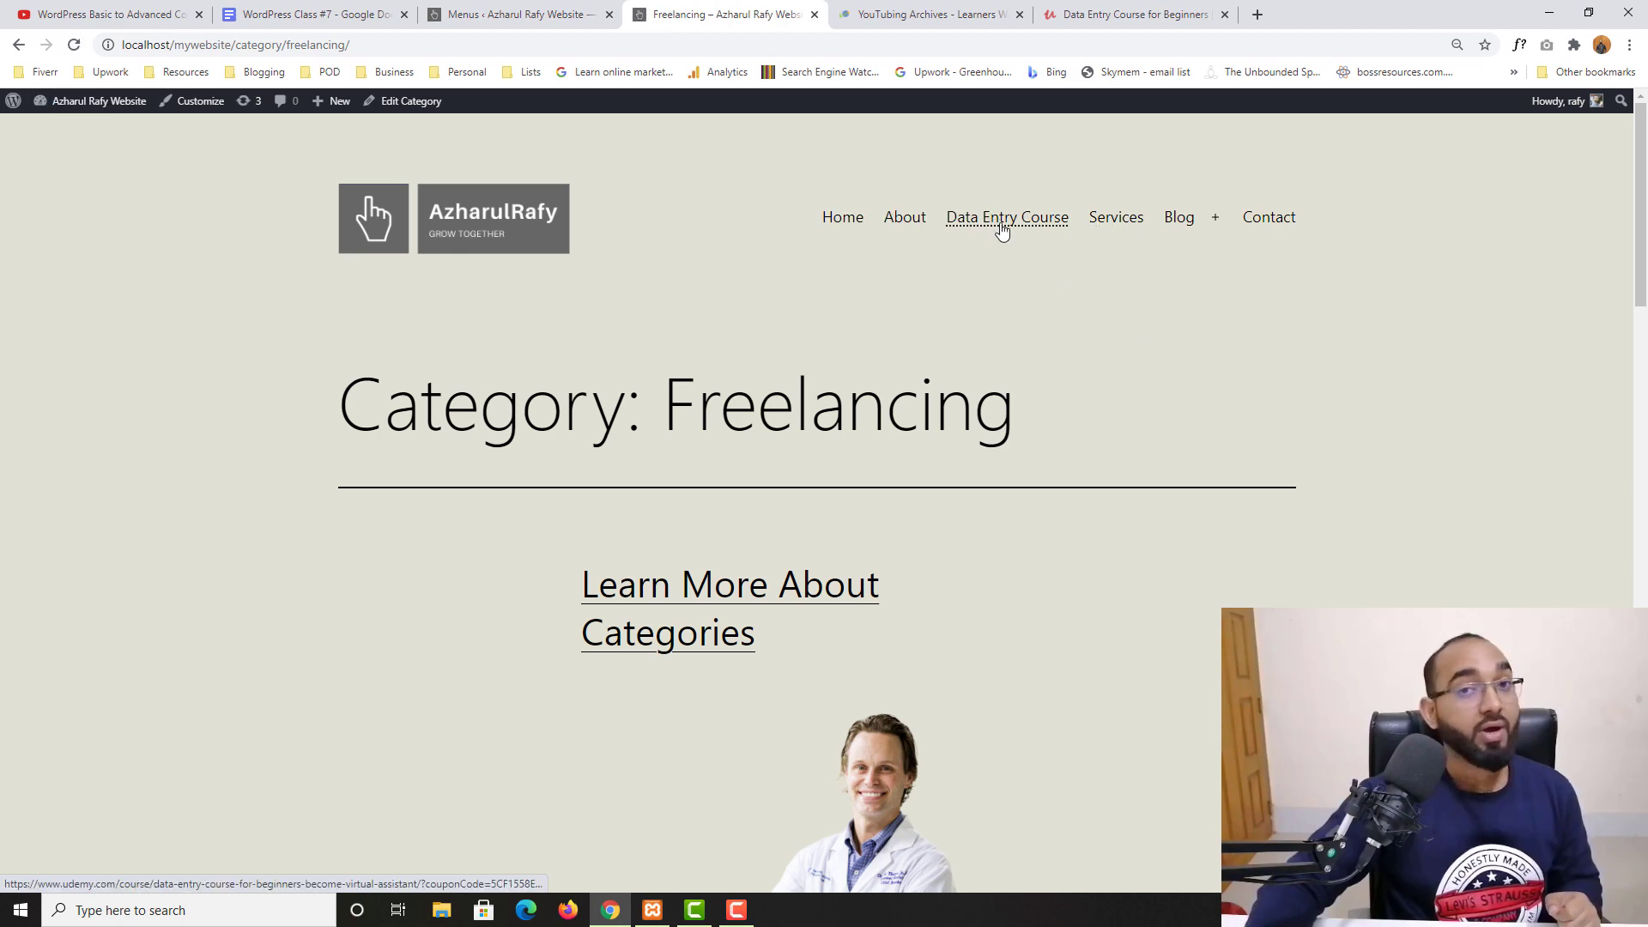
pyautogui.click(577, 13)
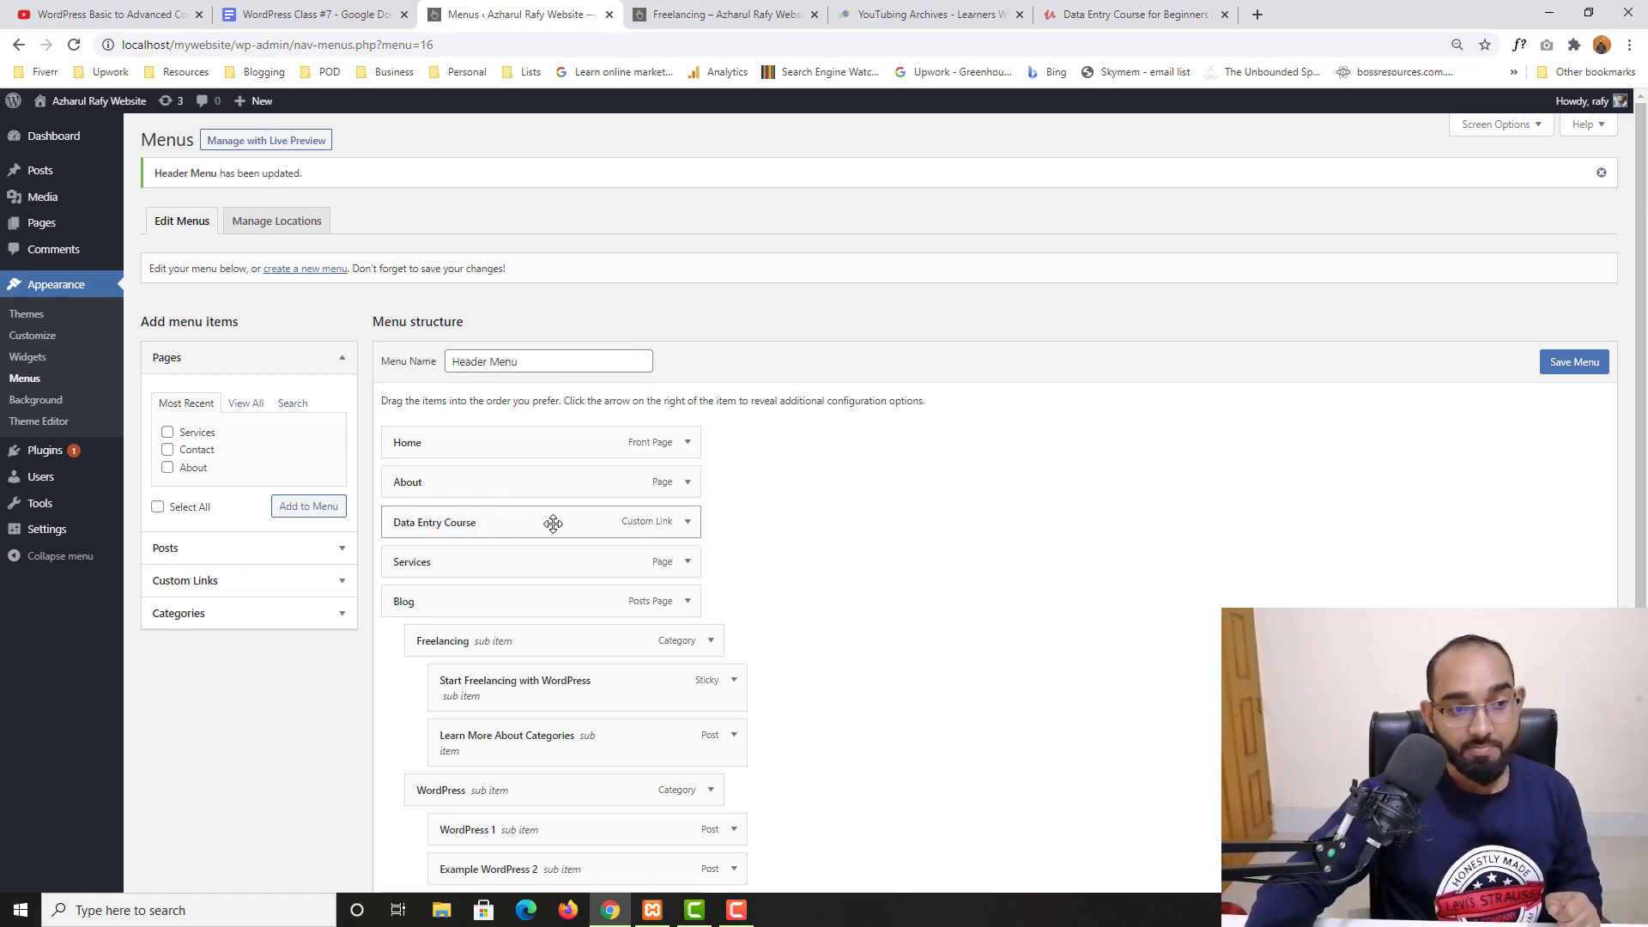
pyautogui.click(257, 581)
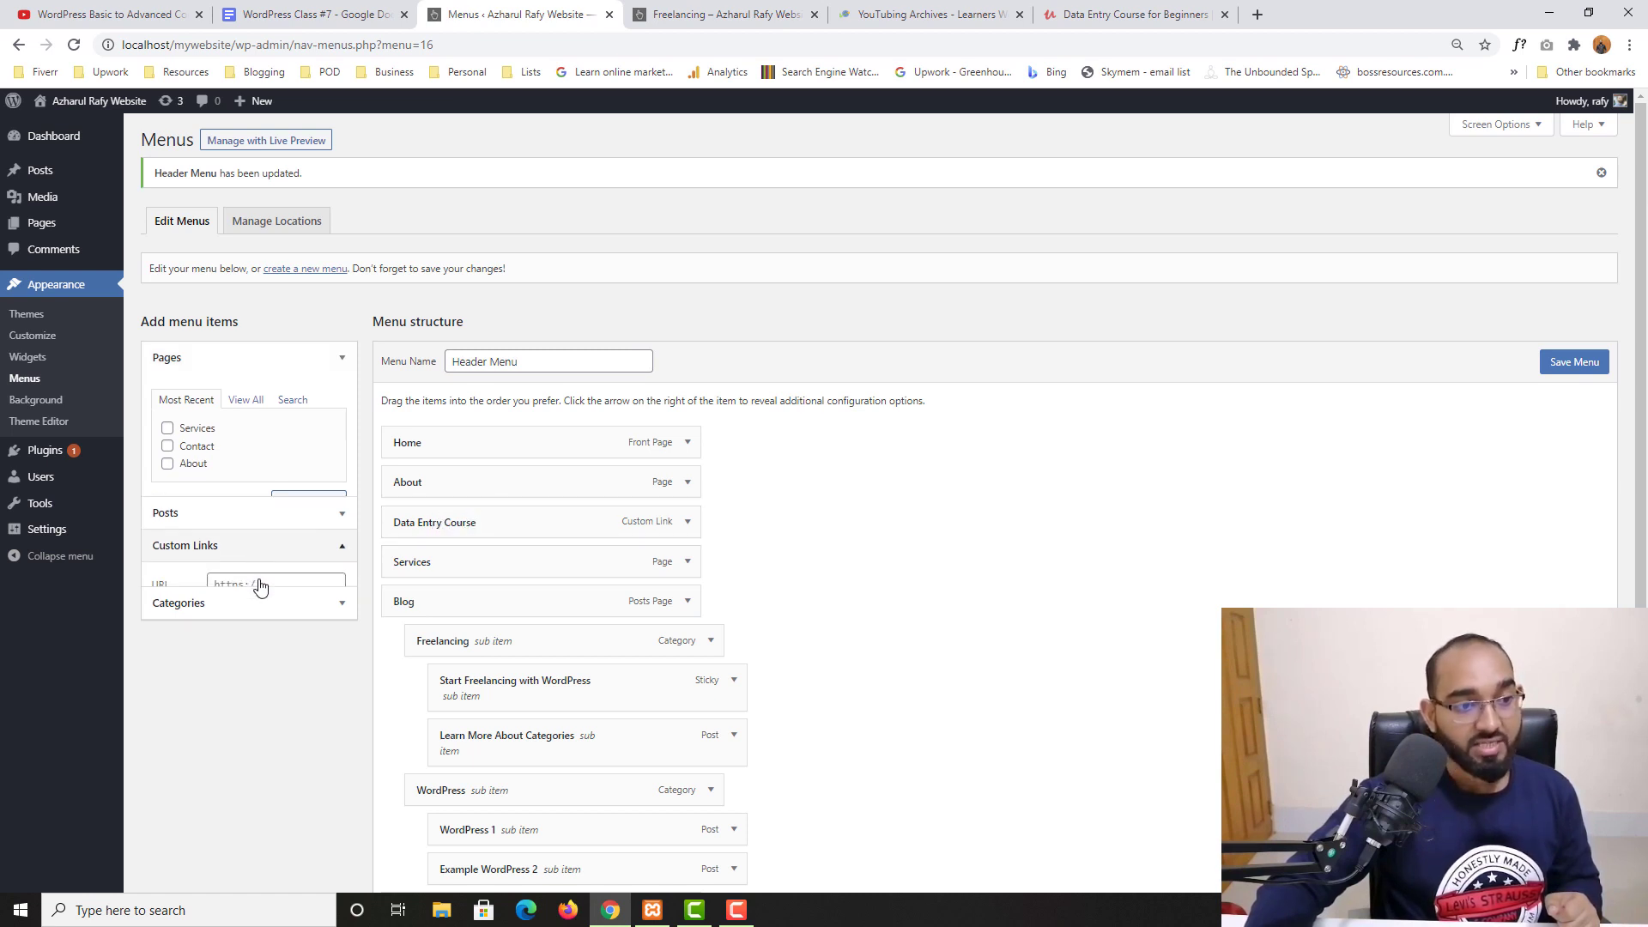
pyautogui.click(284, 428)
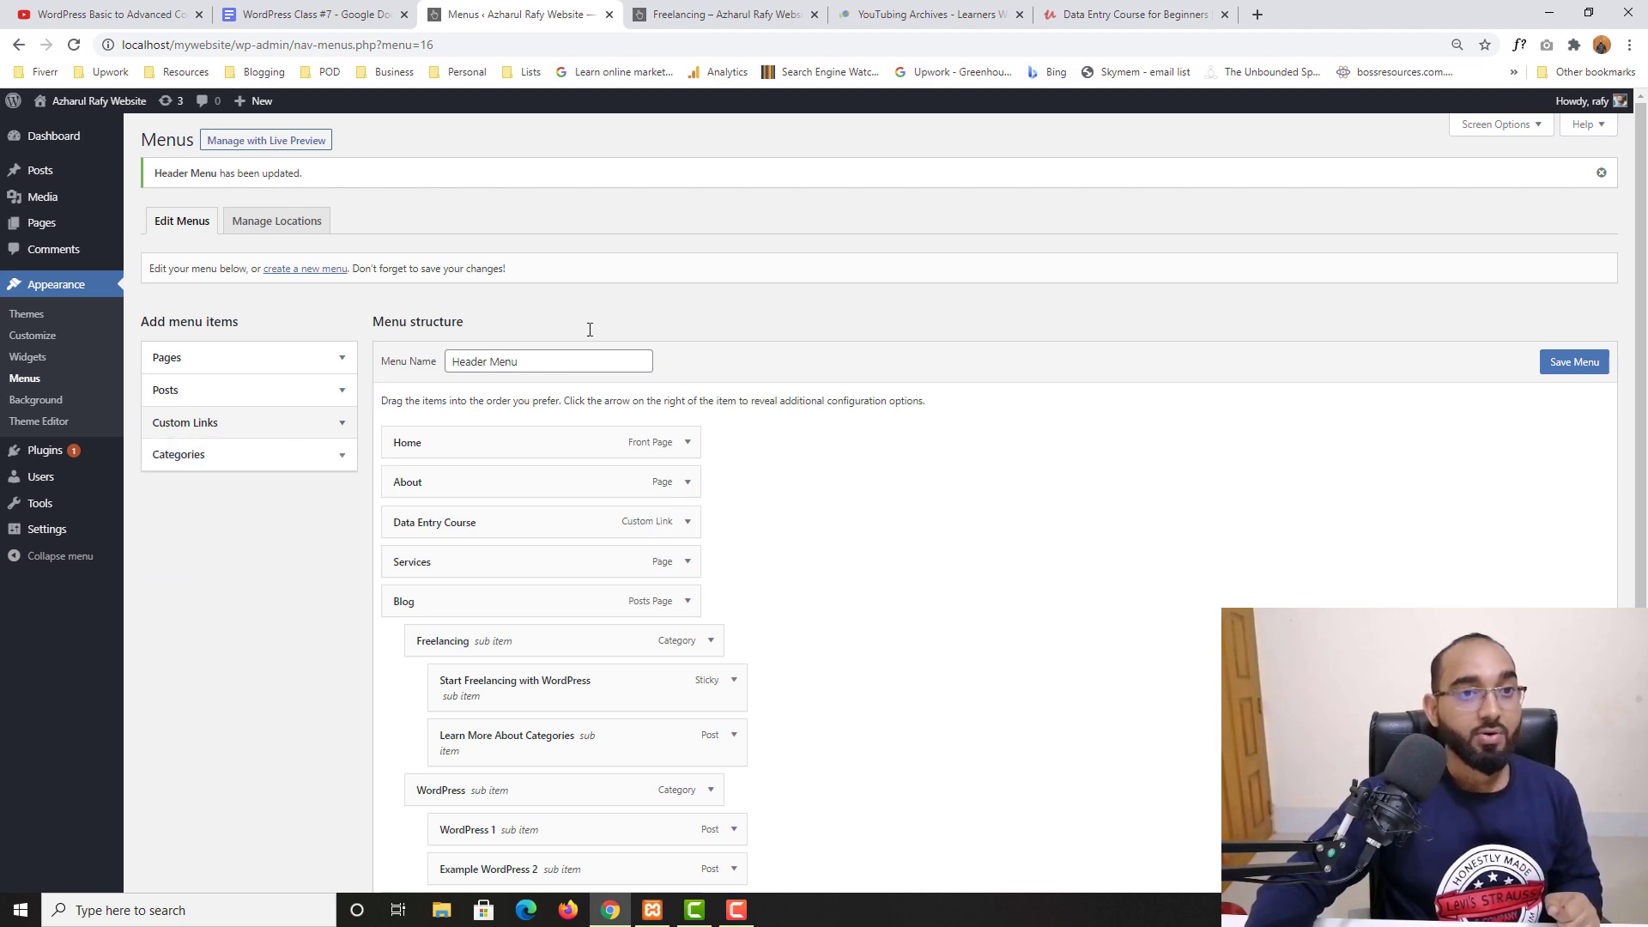
pyautogui.click(807, 15)
pyautogui.click(988, 226)
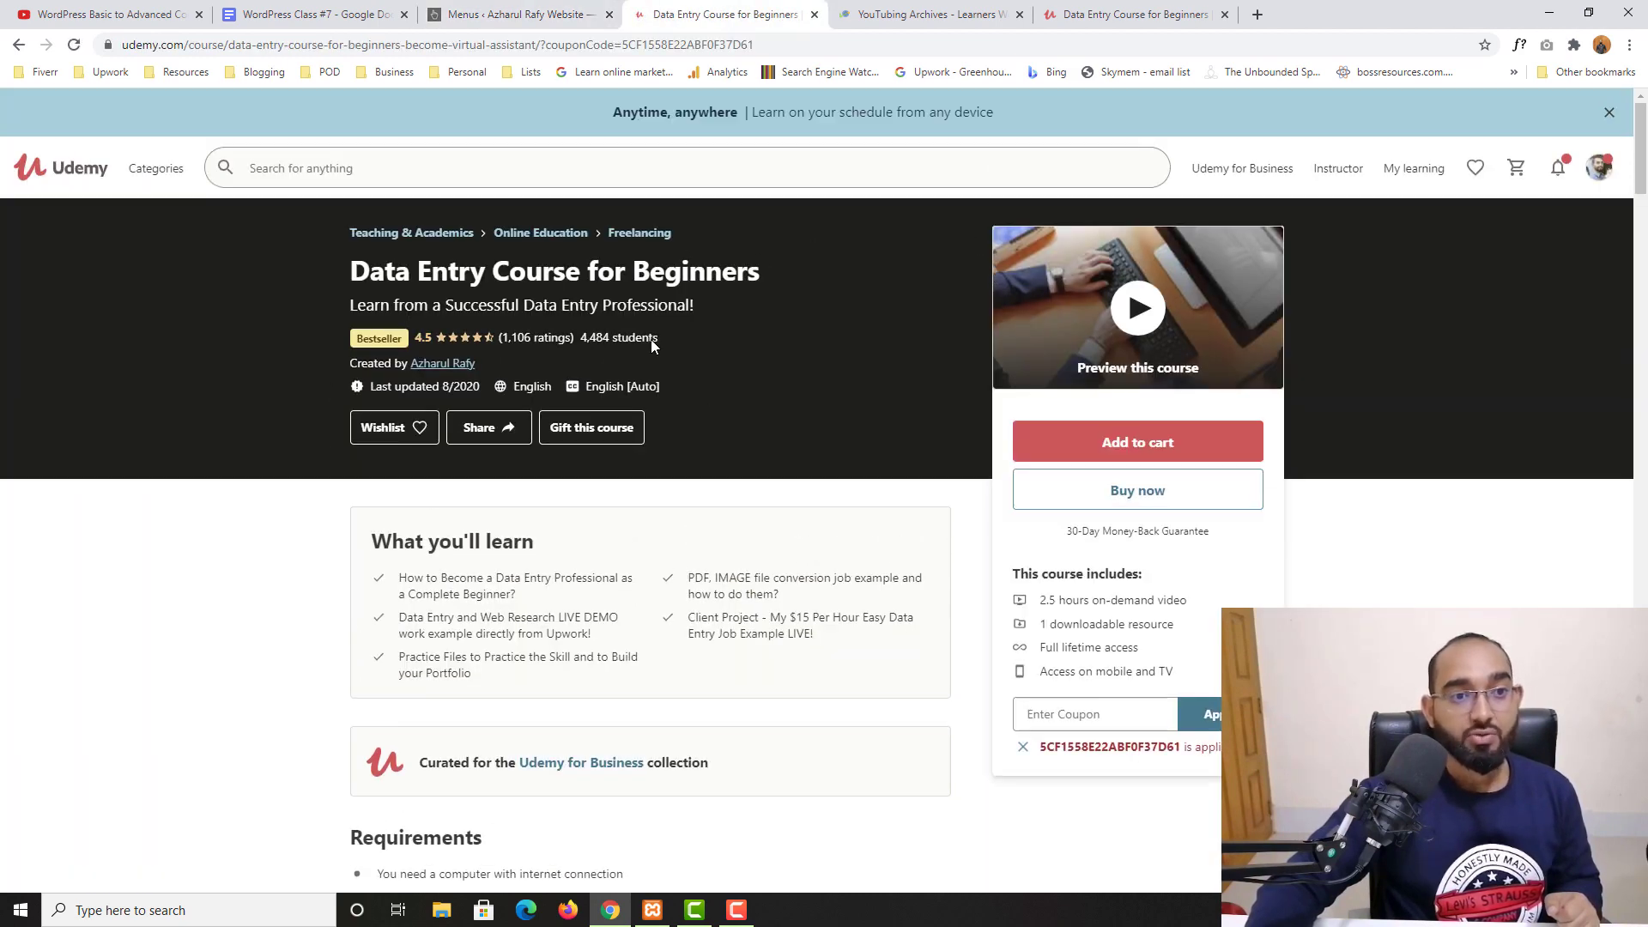
pyautogui.scroll(-2, 704, 293)
pyautogui.scroll(2, 254, 527)
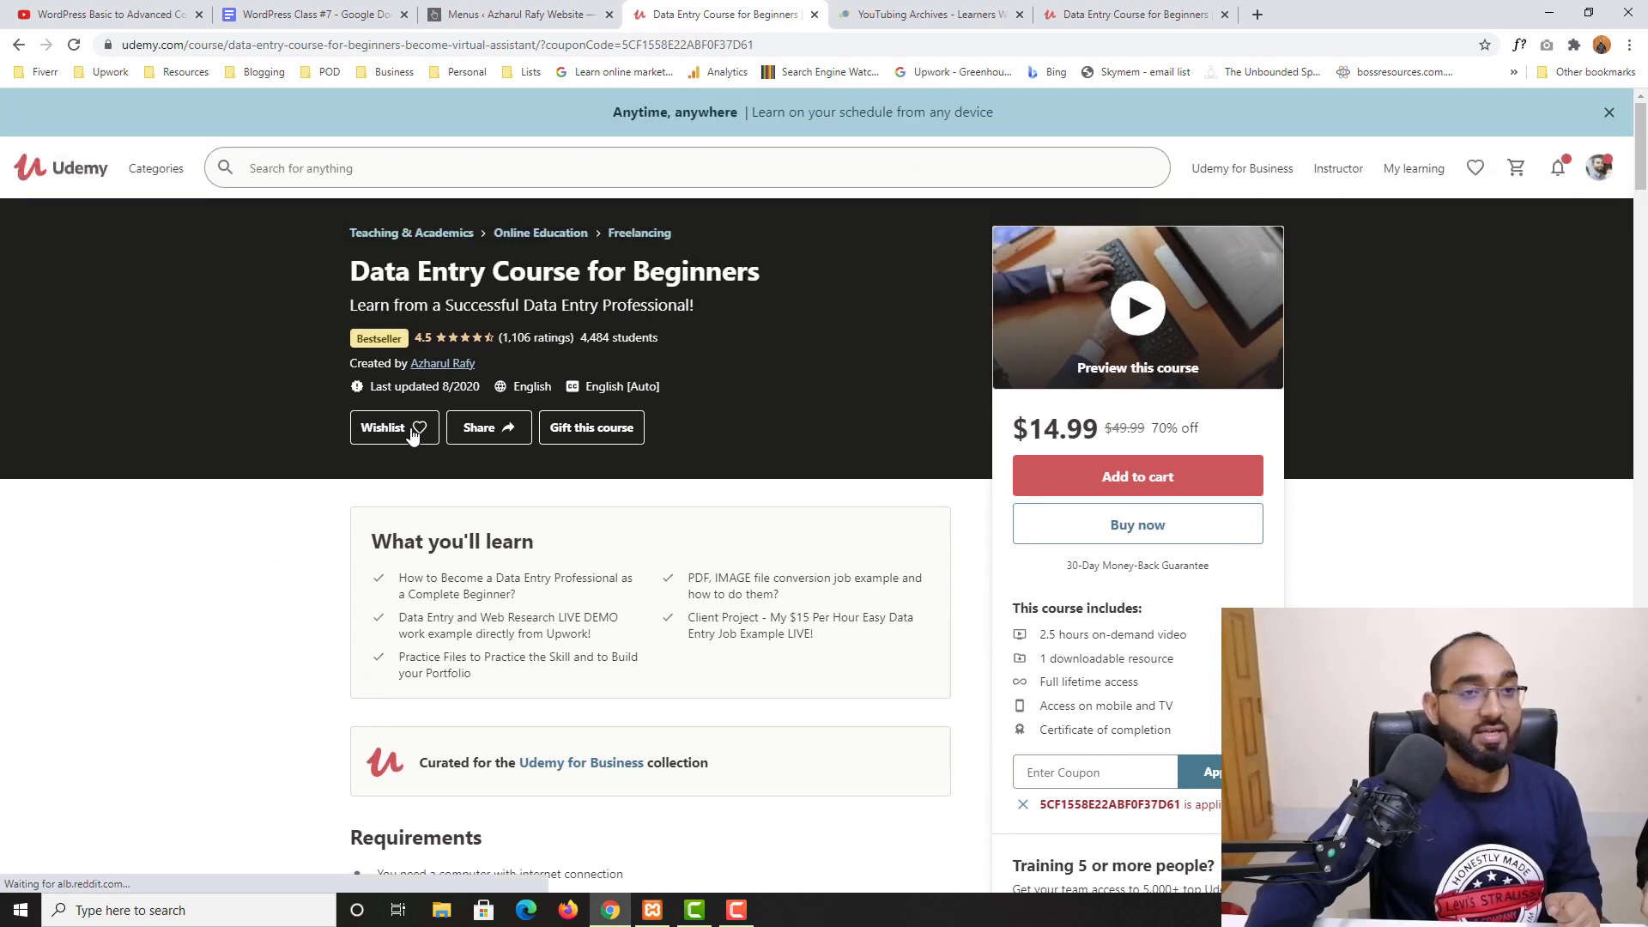
pyautogui.click(506, 14)
pyautogui.click(725, 10)
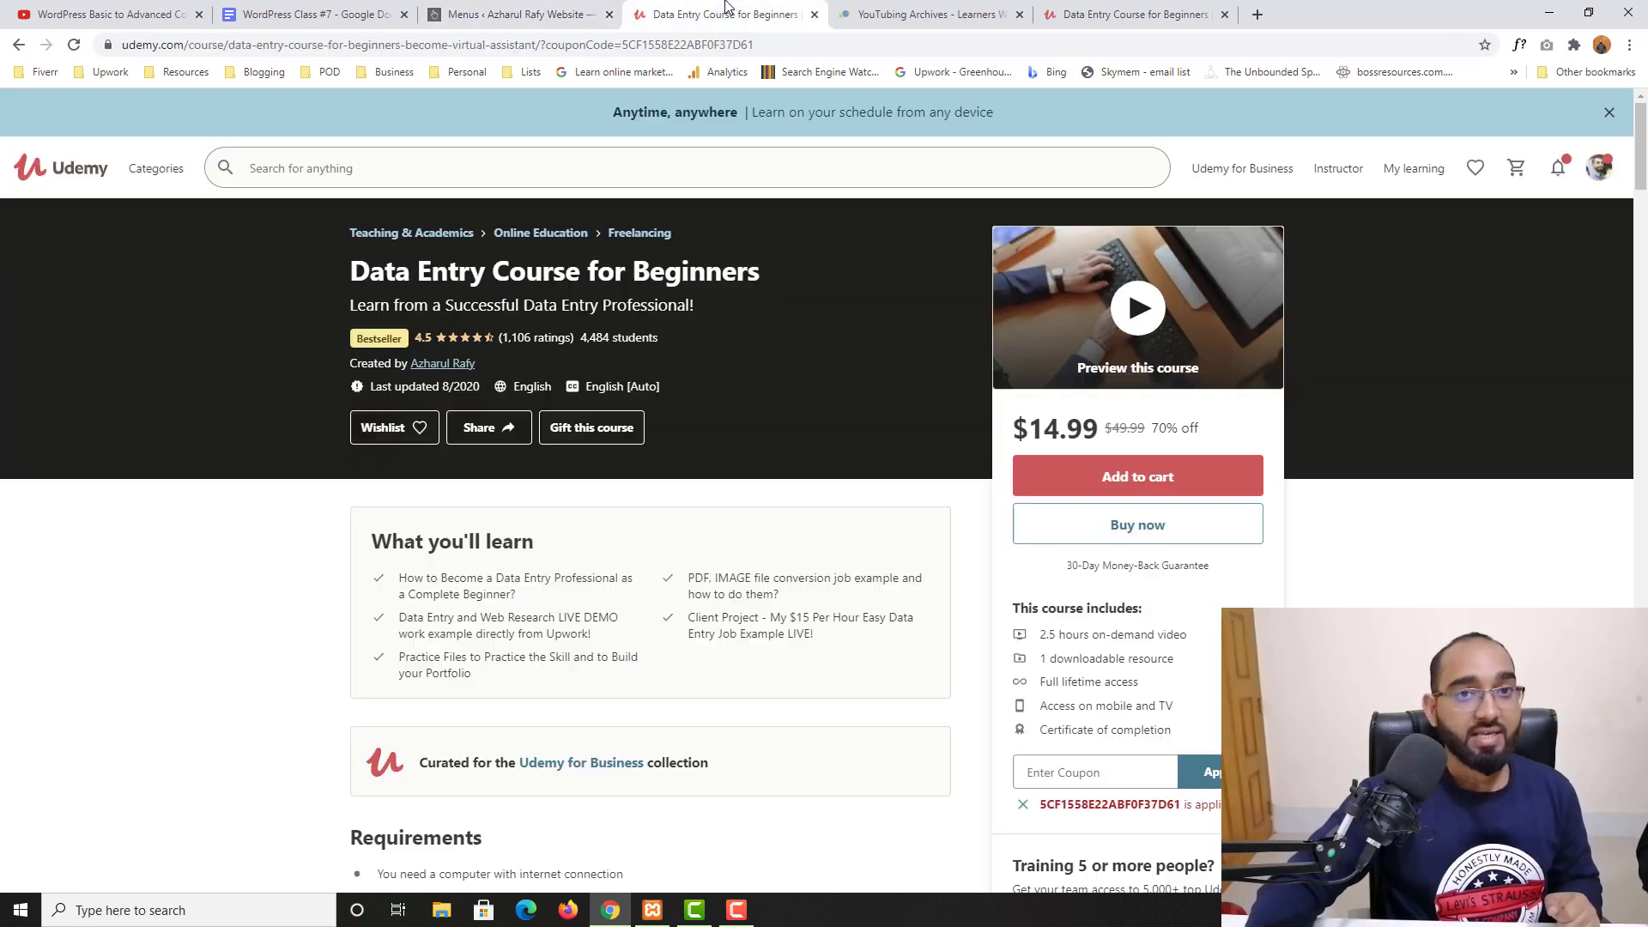
# On learners.world, open the Data Entry Course navigation link and compare whether it keeps the original page open.
pyautogui.click(987, 14)
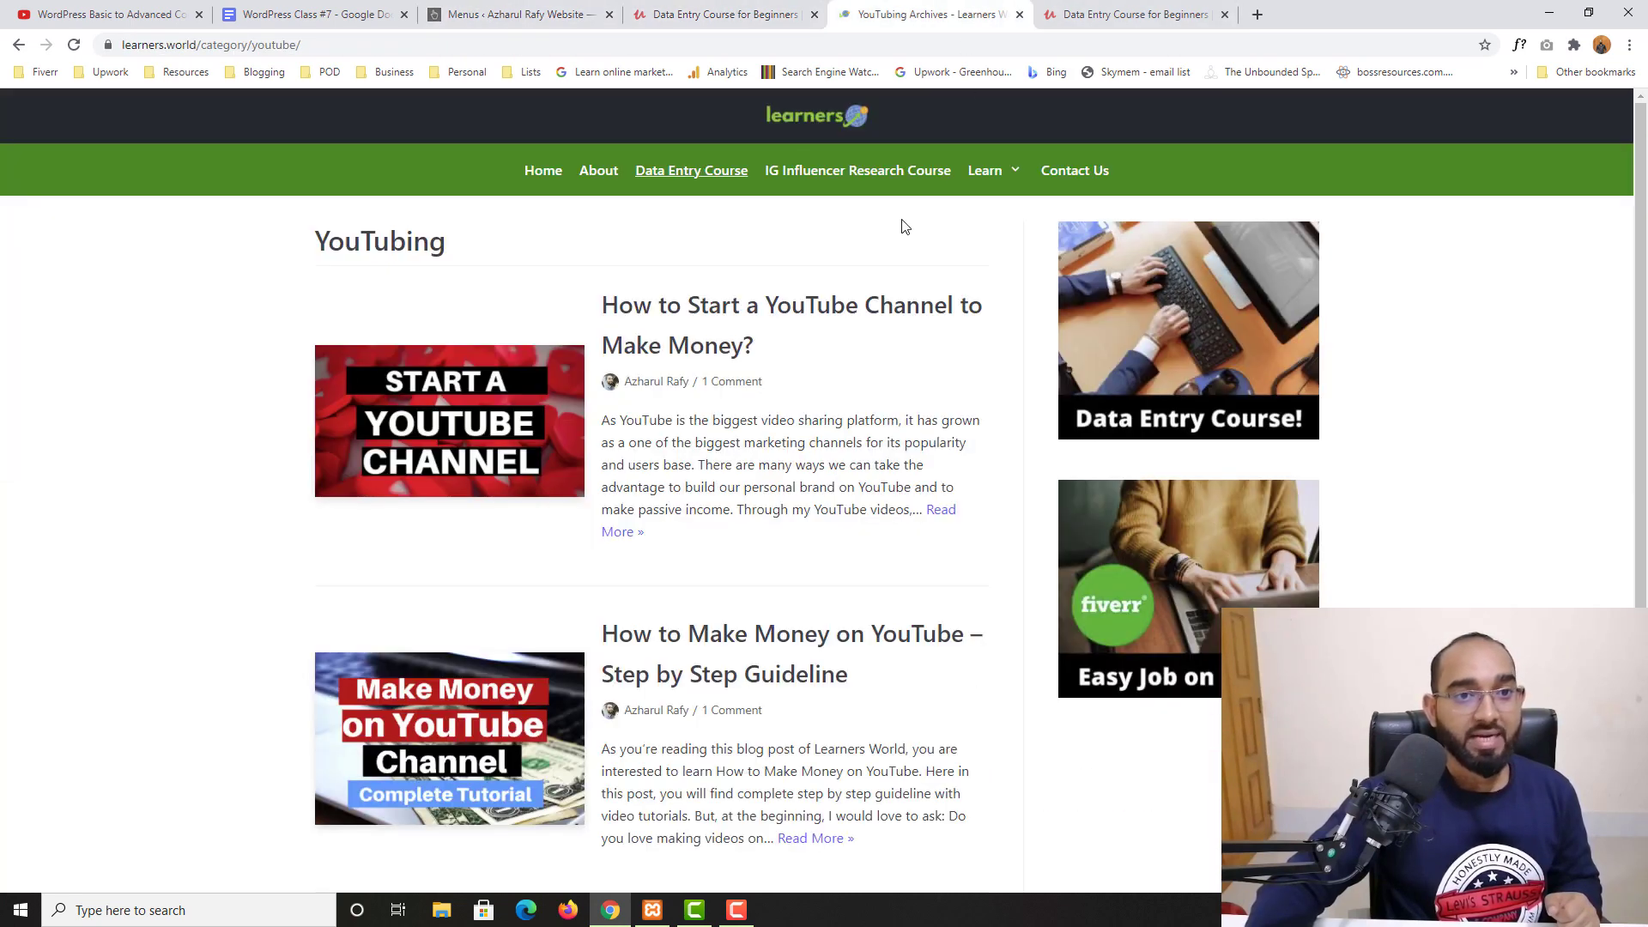
pyautogui.click(677, 174)
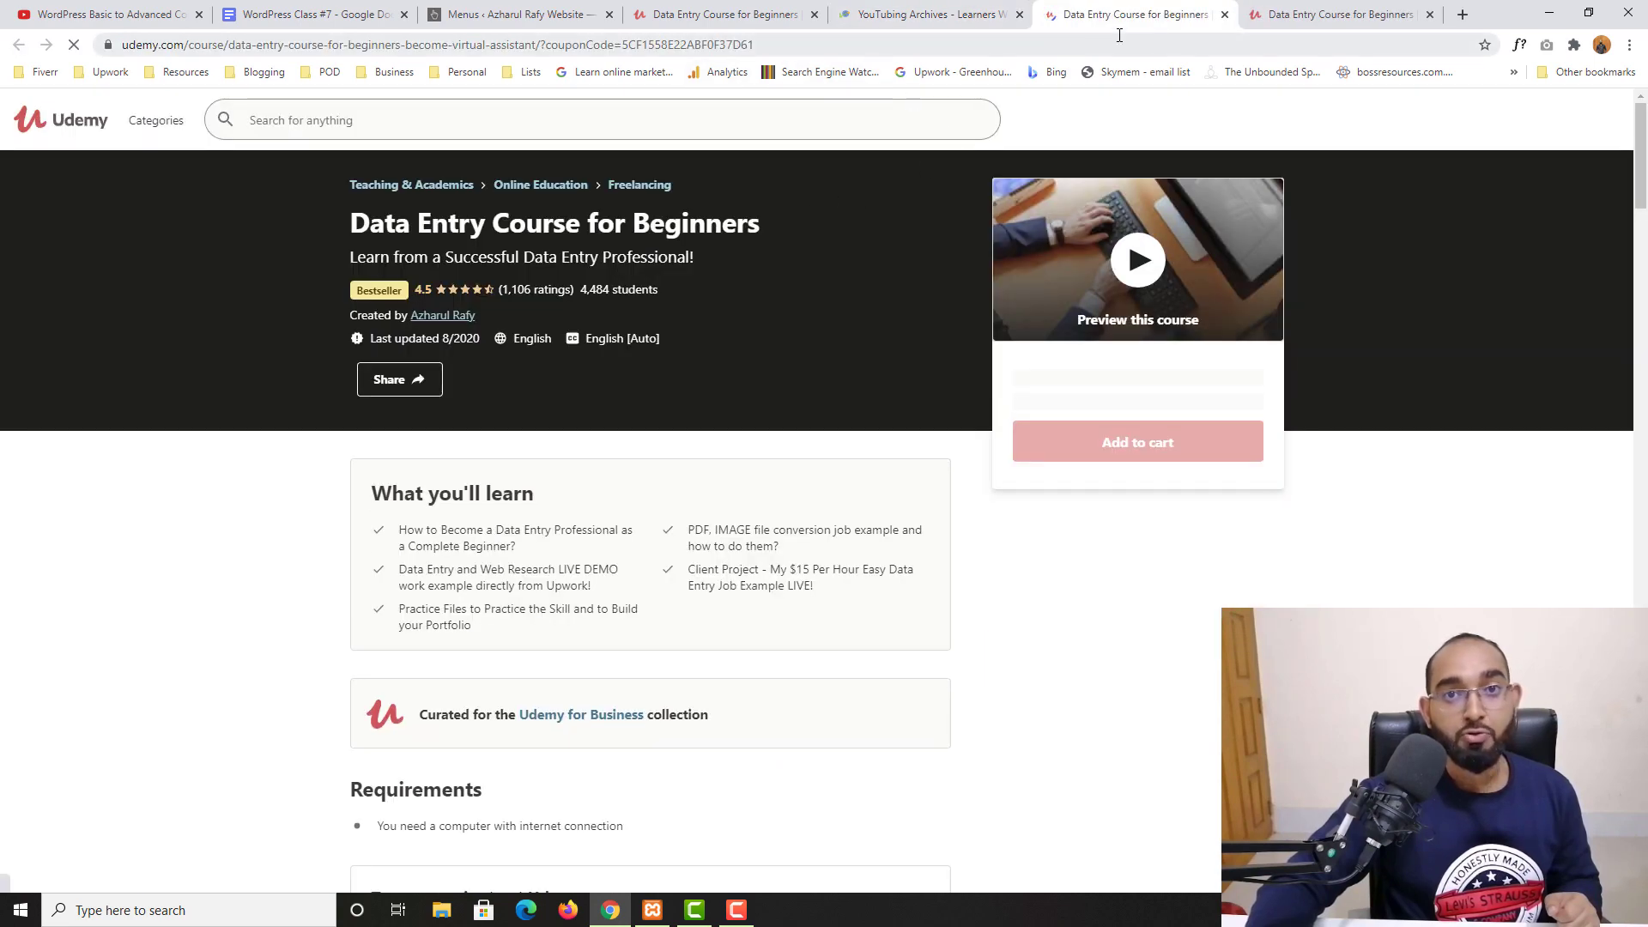
pyautogui.click(980, 7)
pyautogui.click(1099, 12)
pyautogui.click(949, 6)
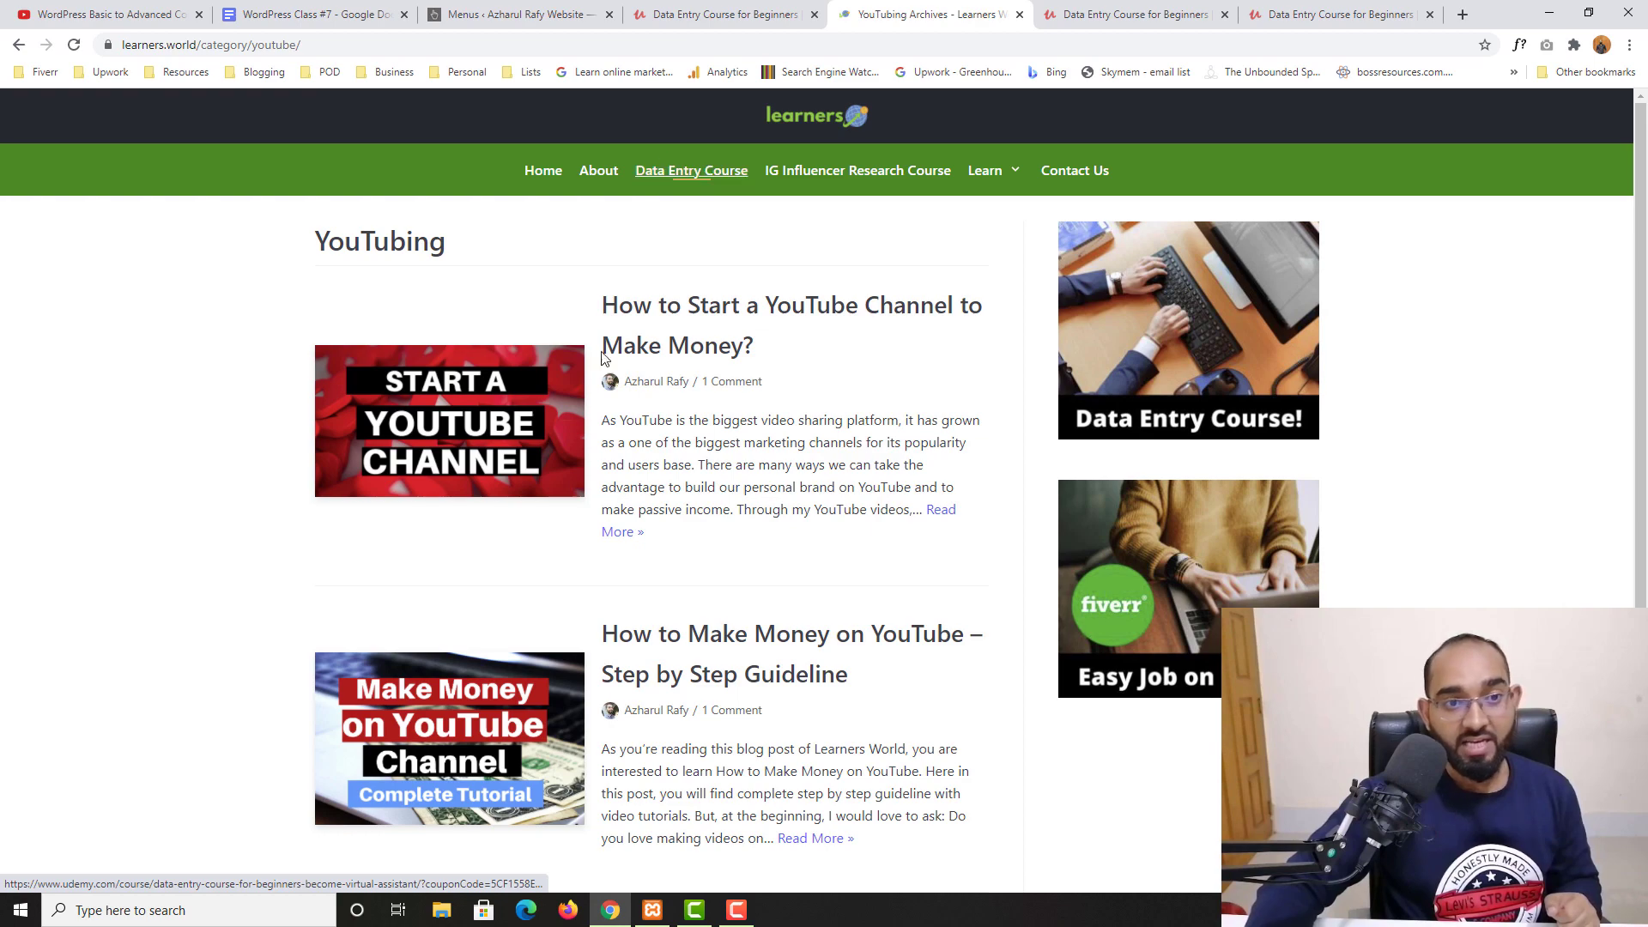
pyautogui.scroll(-5, 871, 470)
pyautogui.scroll(5, 482, 475)
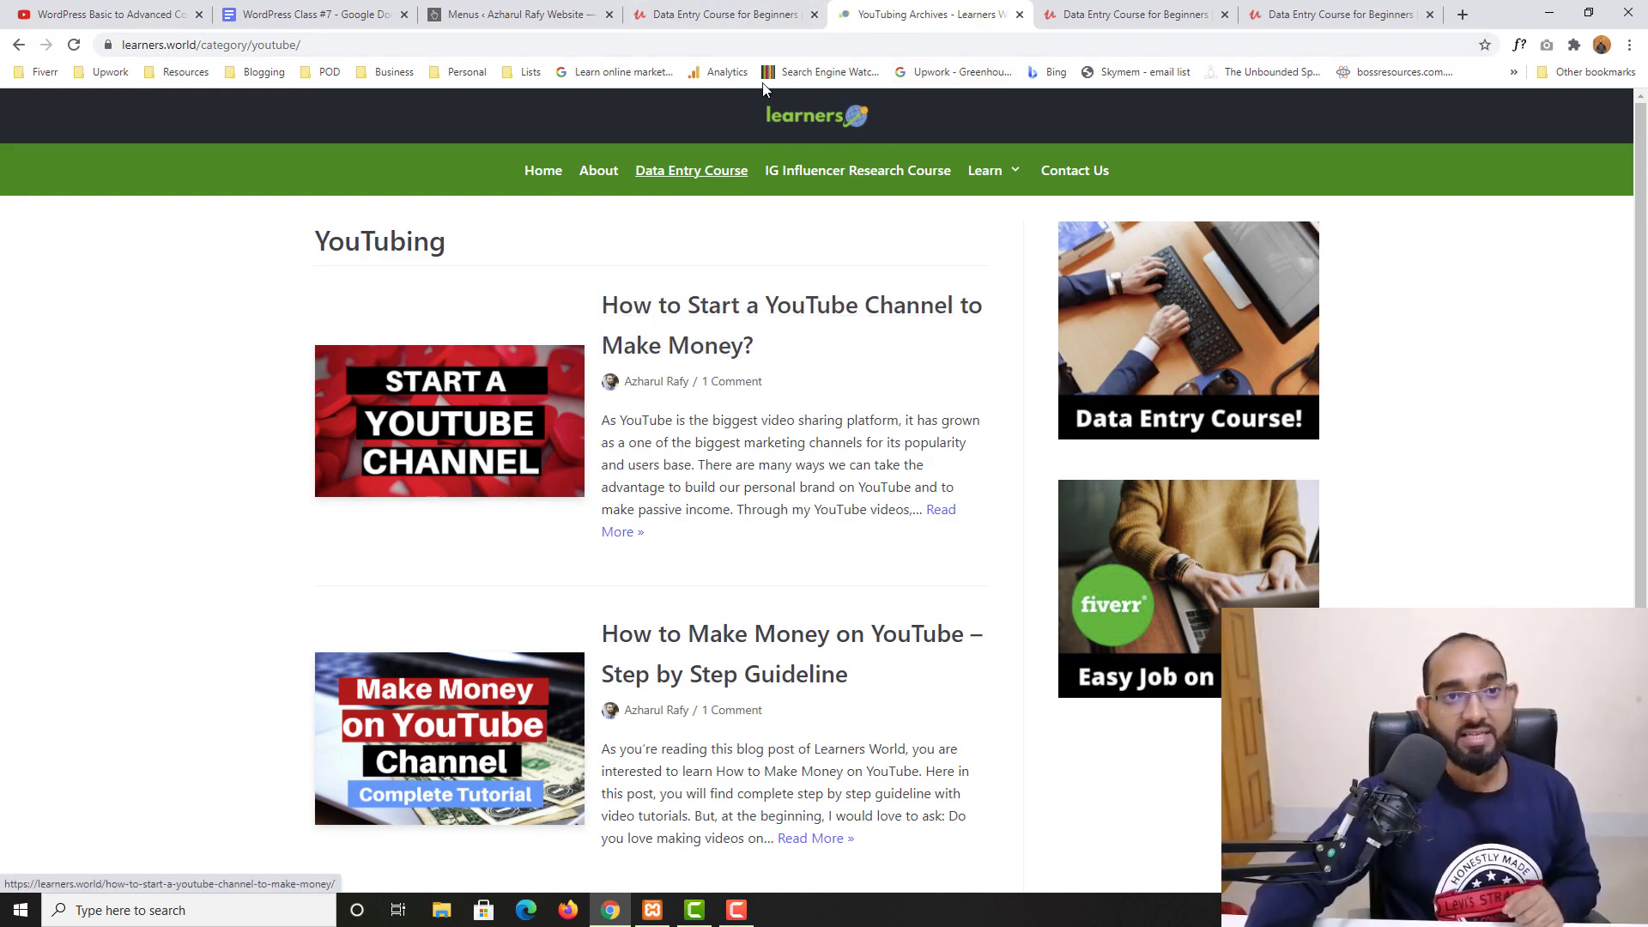
# Enable the Link Target menu property, set the Data Entry Course item to open in a new tab, and save the menu.
pyautogui.click(515, 14)
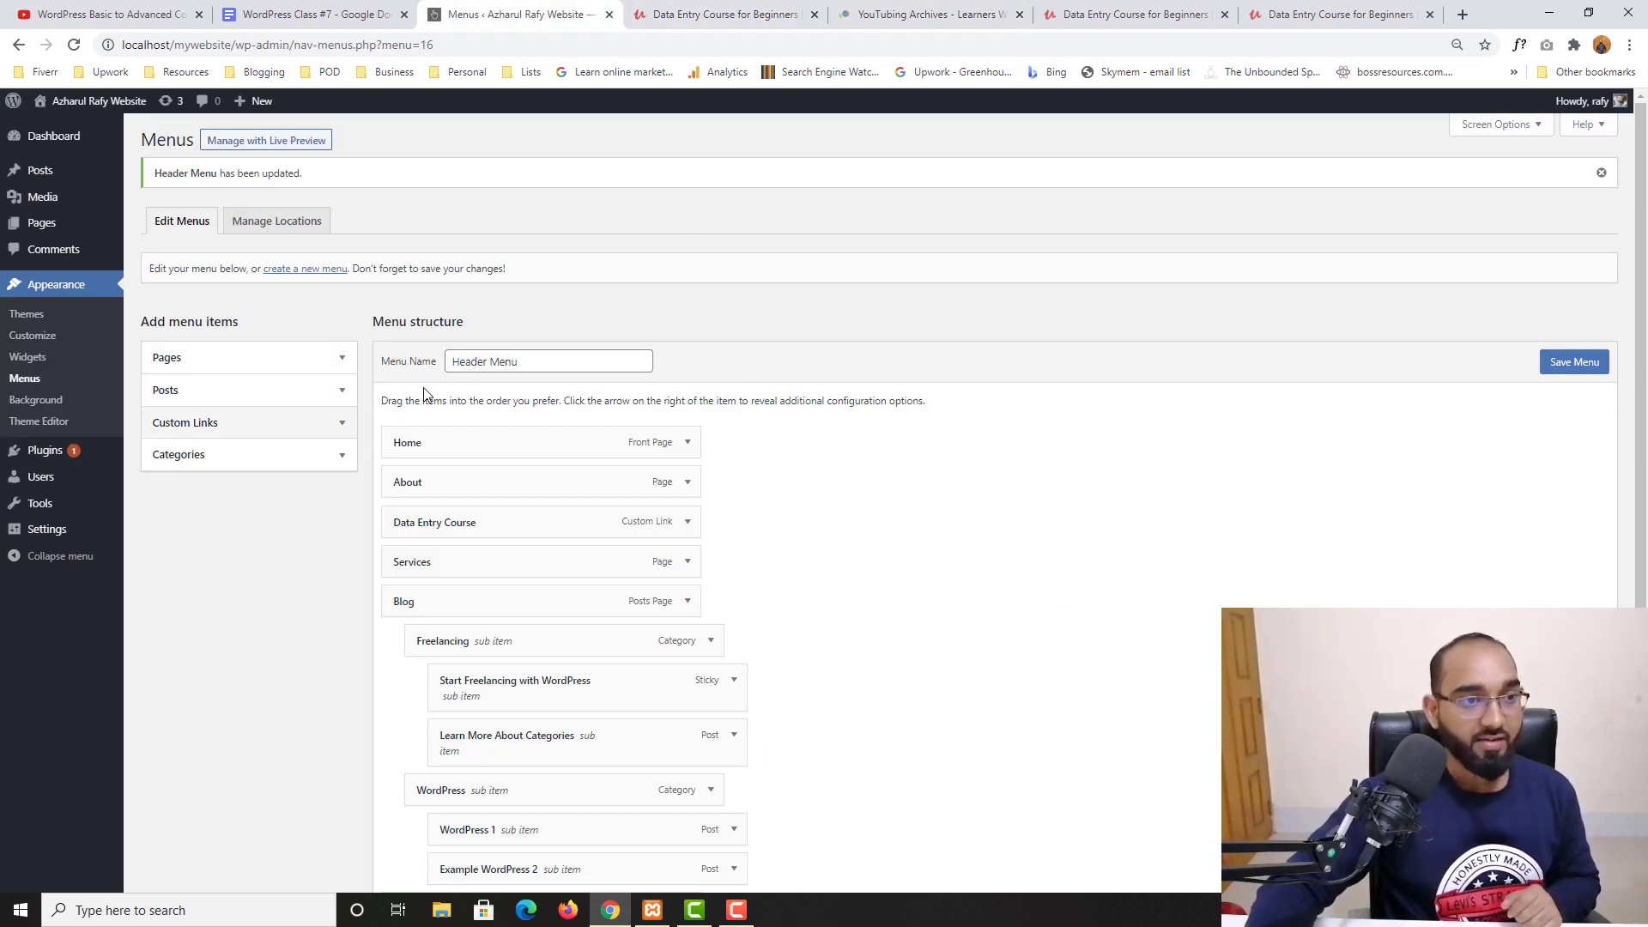
pyautogui.click(1498, 125)
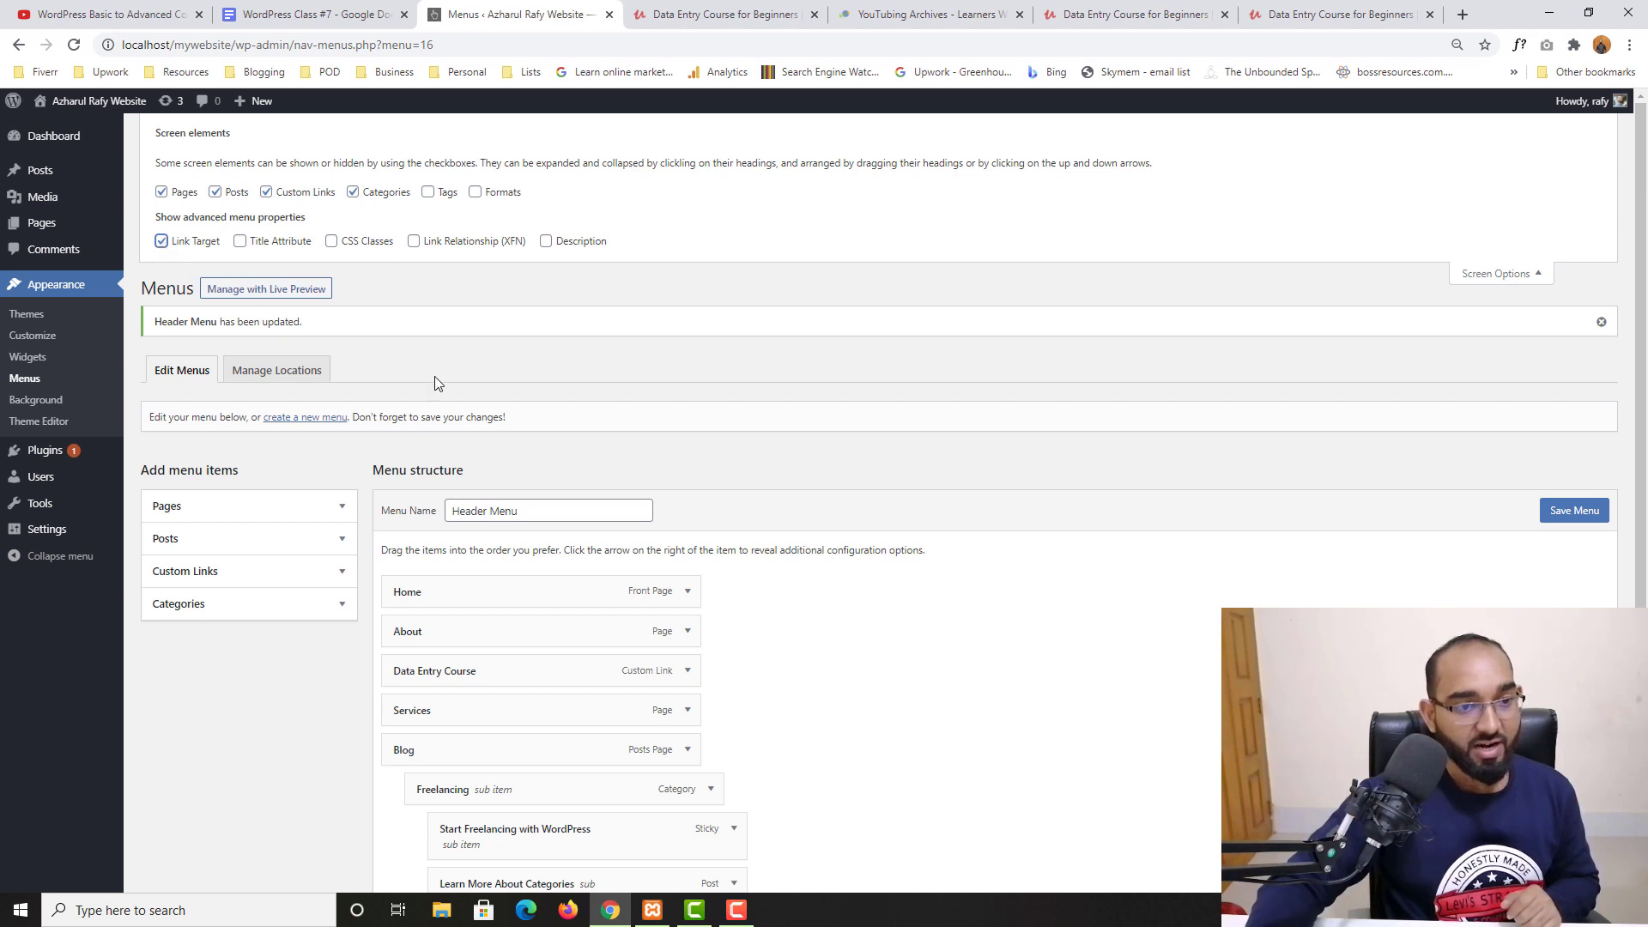
pyautogui.scroll(-3, 438, 387)
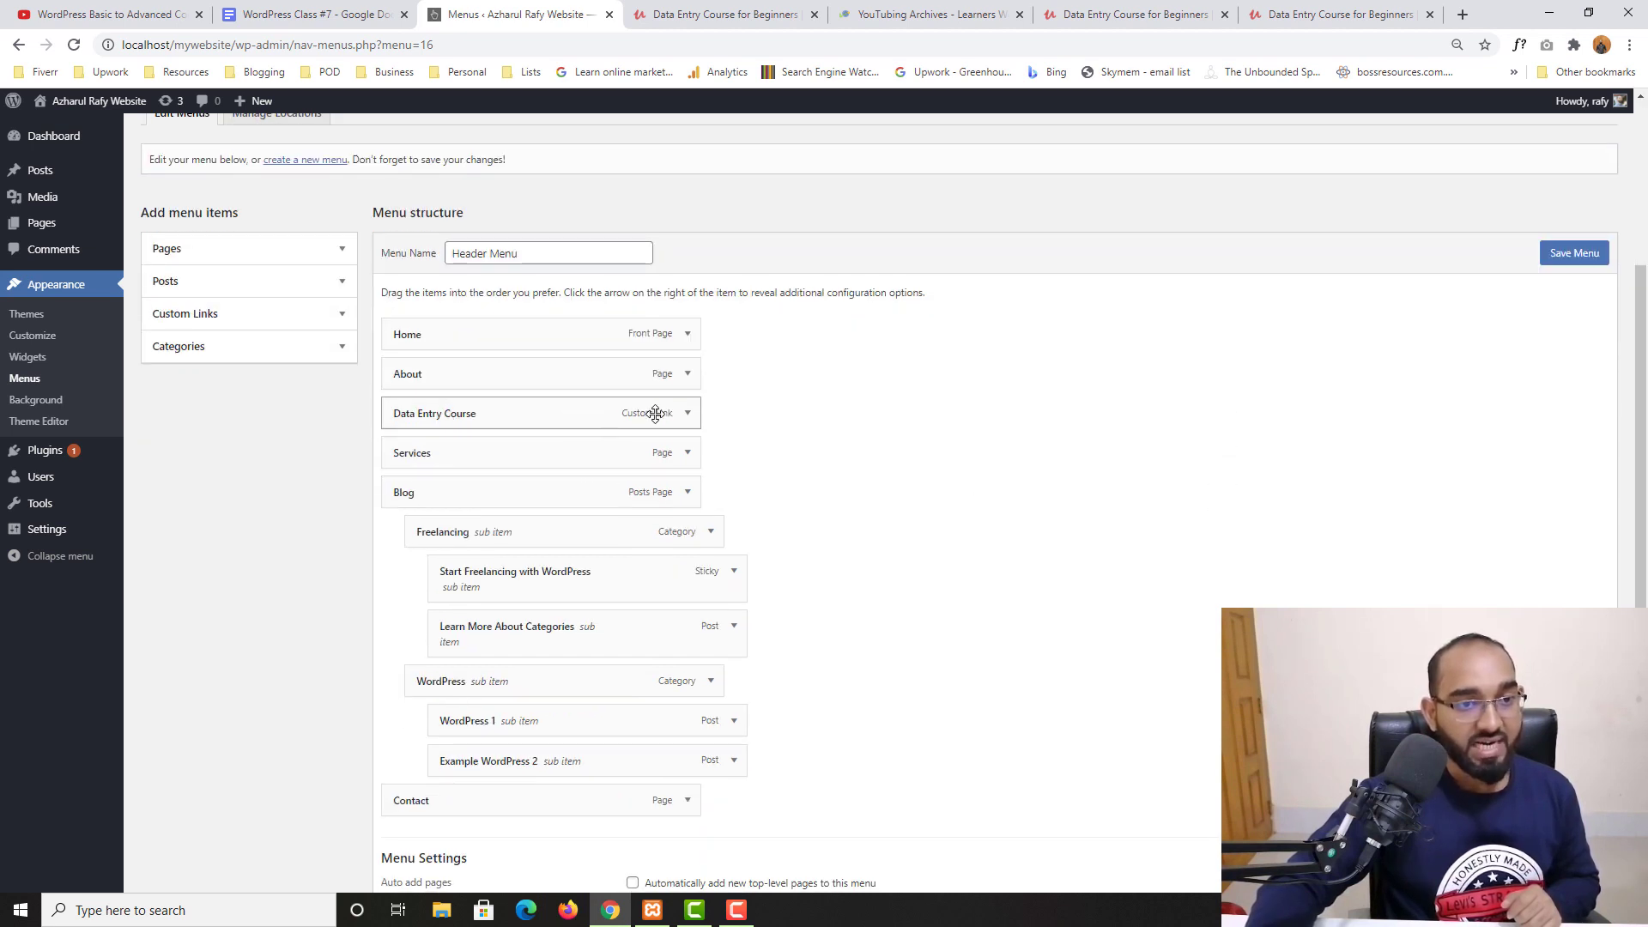
pyautogui.click(688, 414)
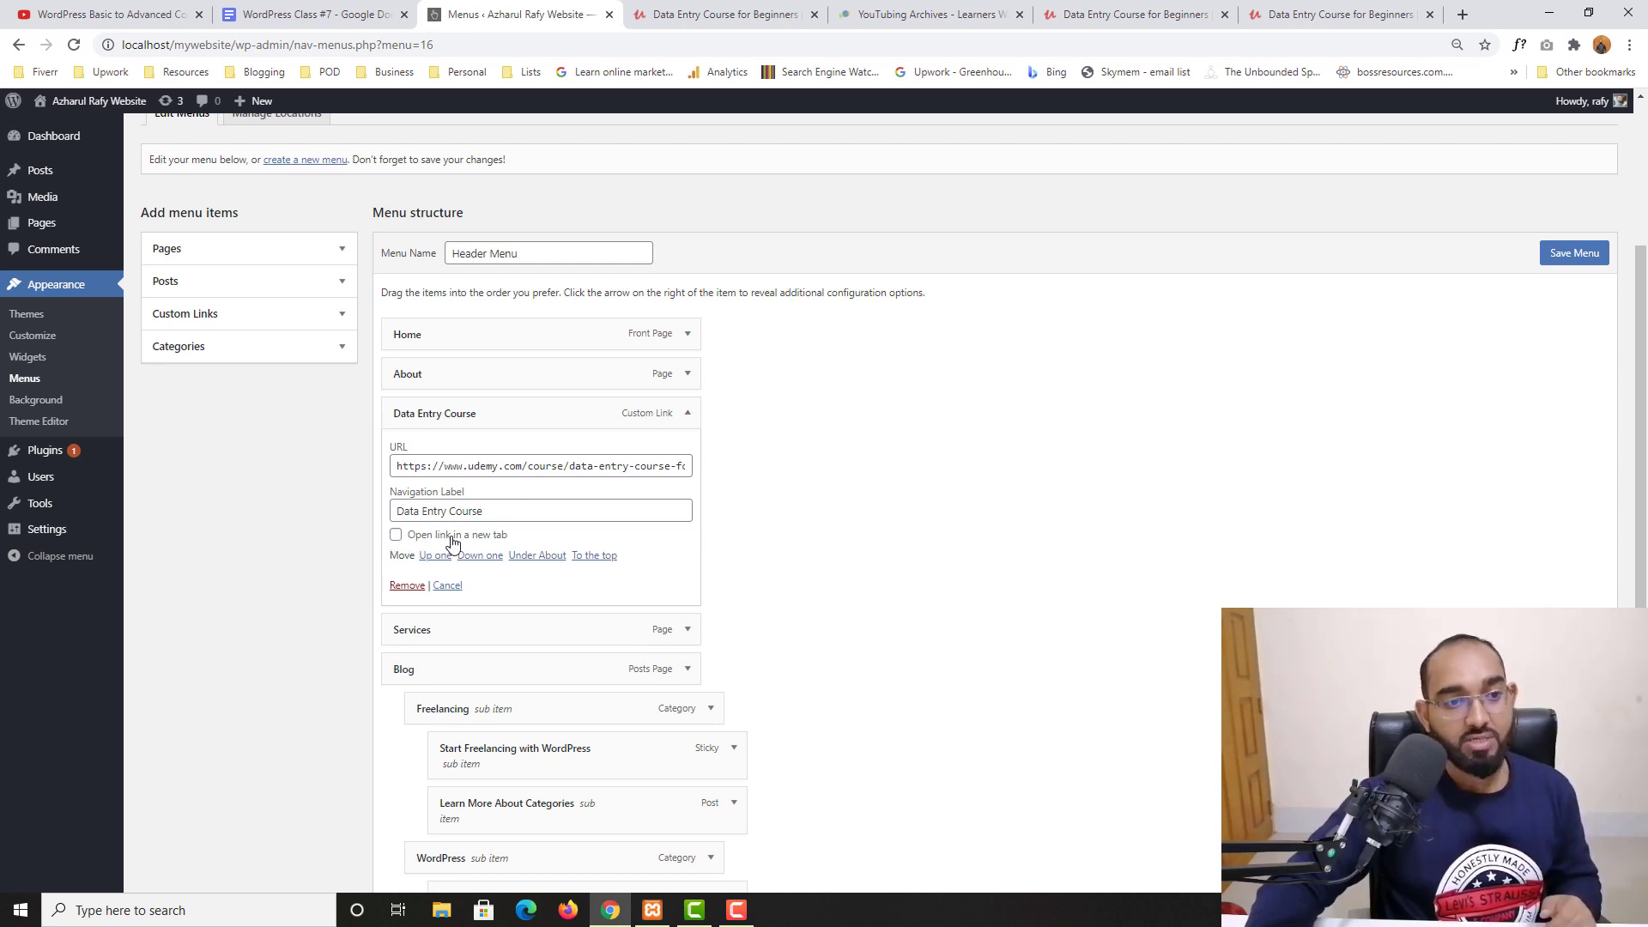
pyautogui.click(1587, 261)
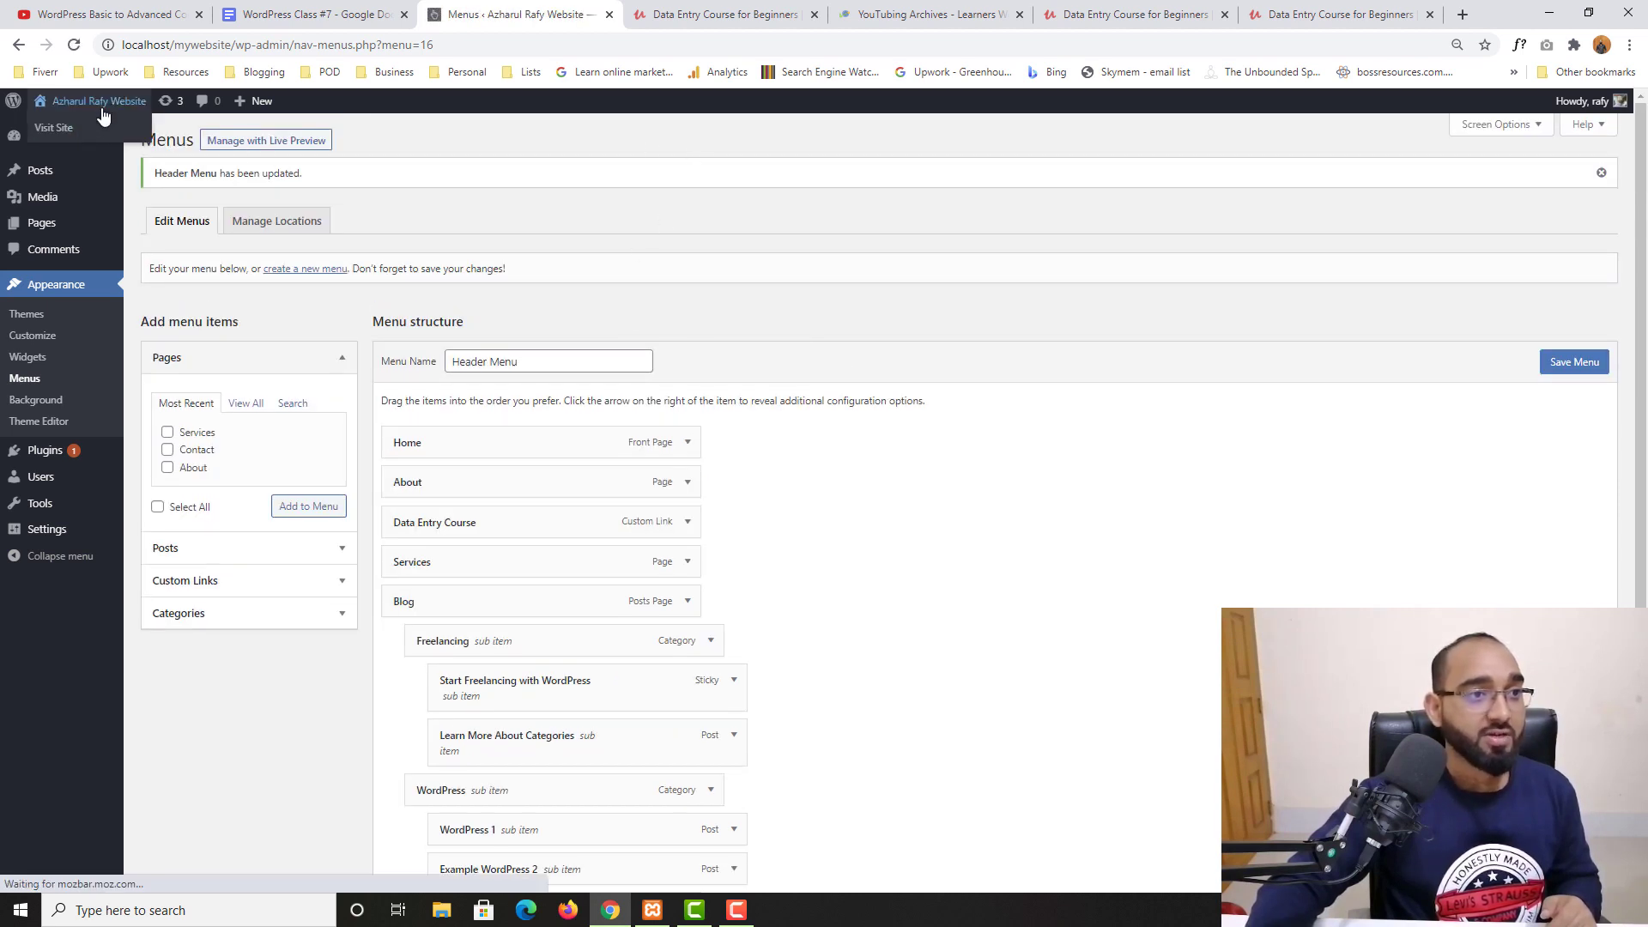
# Open the website in a new browser tab and test its Data Entry Course navigation link.
pyautogui.rightClick(81, 130)
pyautogui.click(120, 142)
pyautogui.click(639, 15)
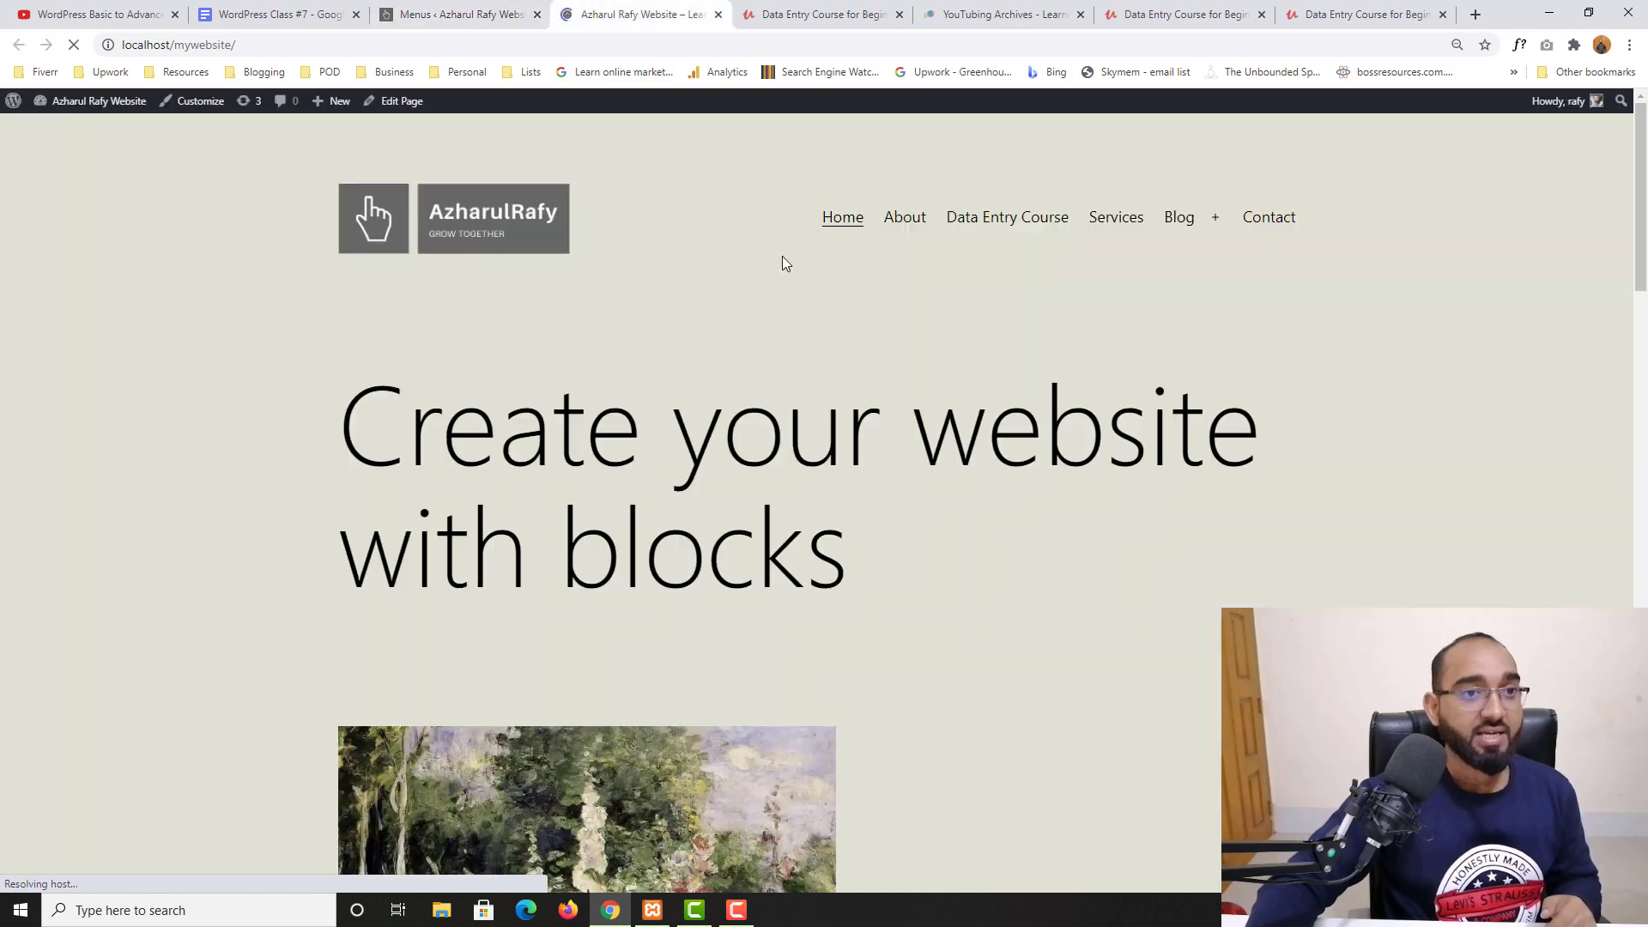
pyautogui.click(1007, 218)
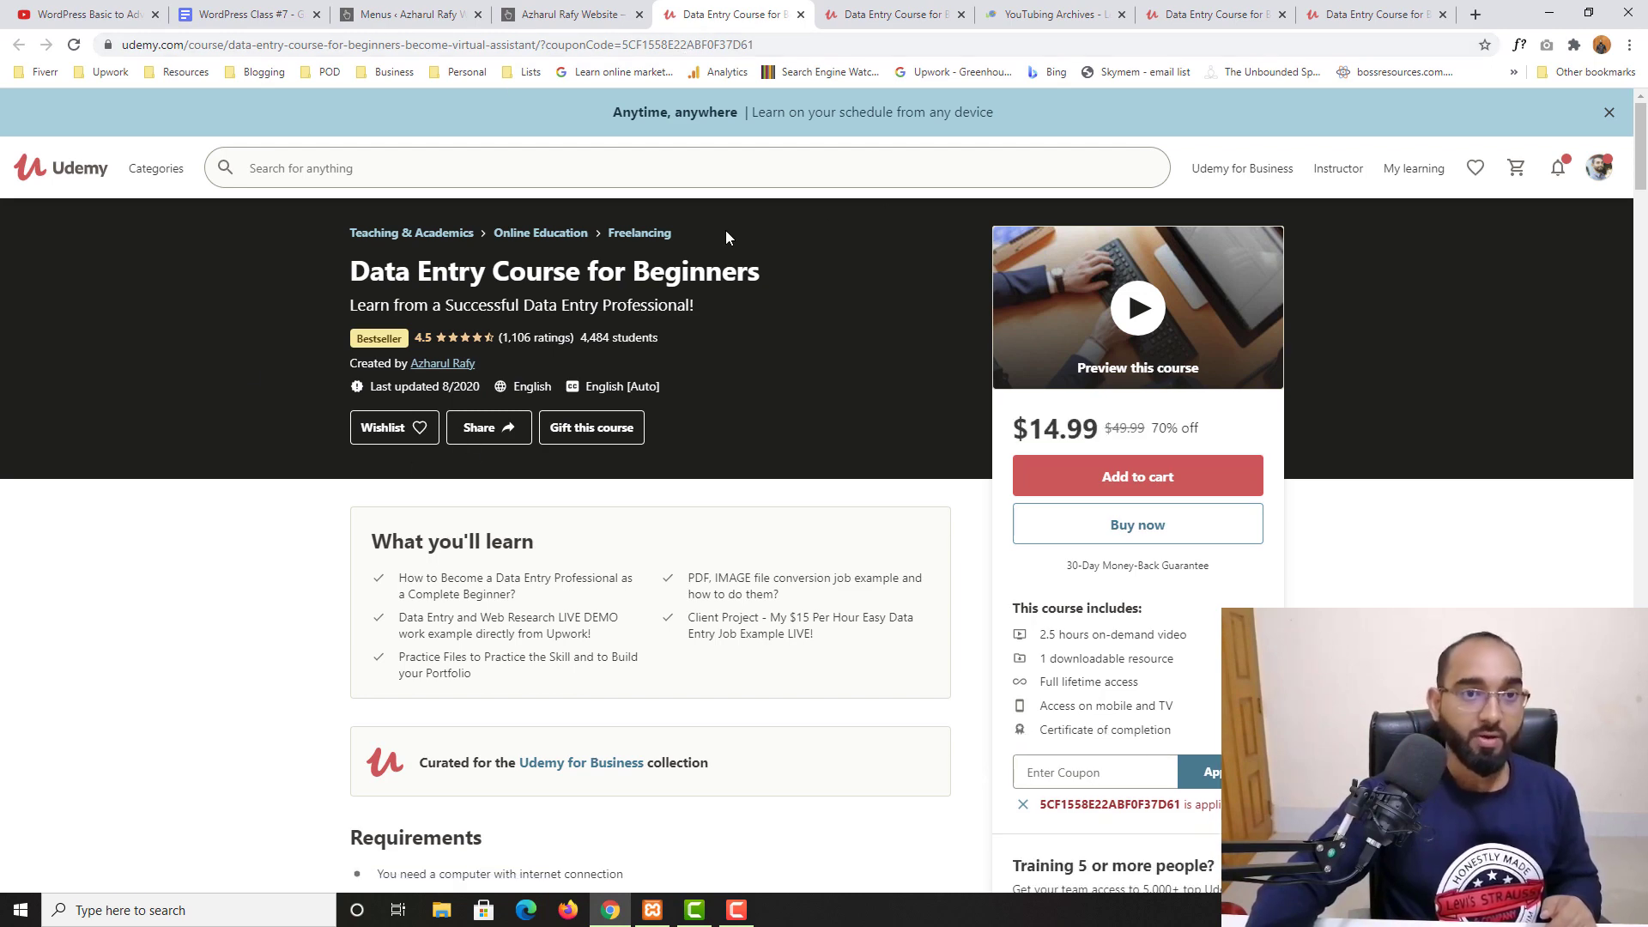
pyautogui.scroll(-6, 489, 497)
pyautogui.scroll(6, 489, 497)
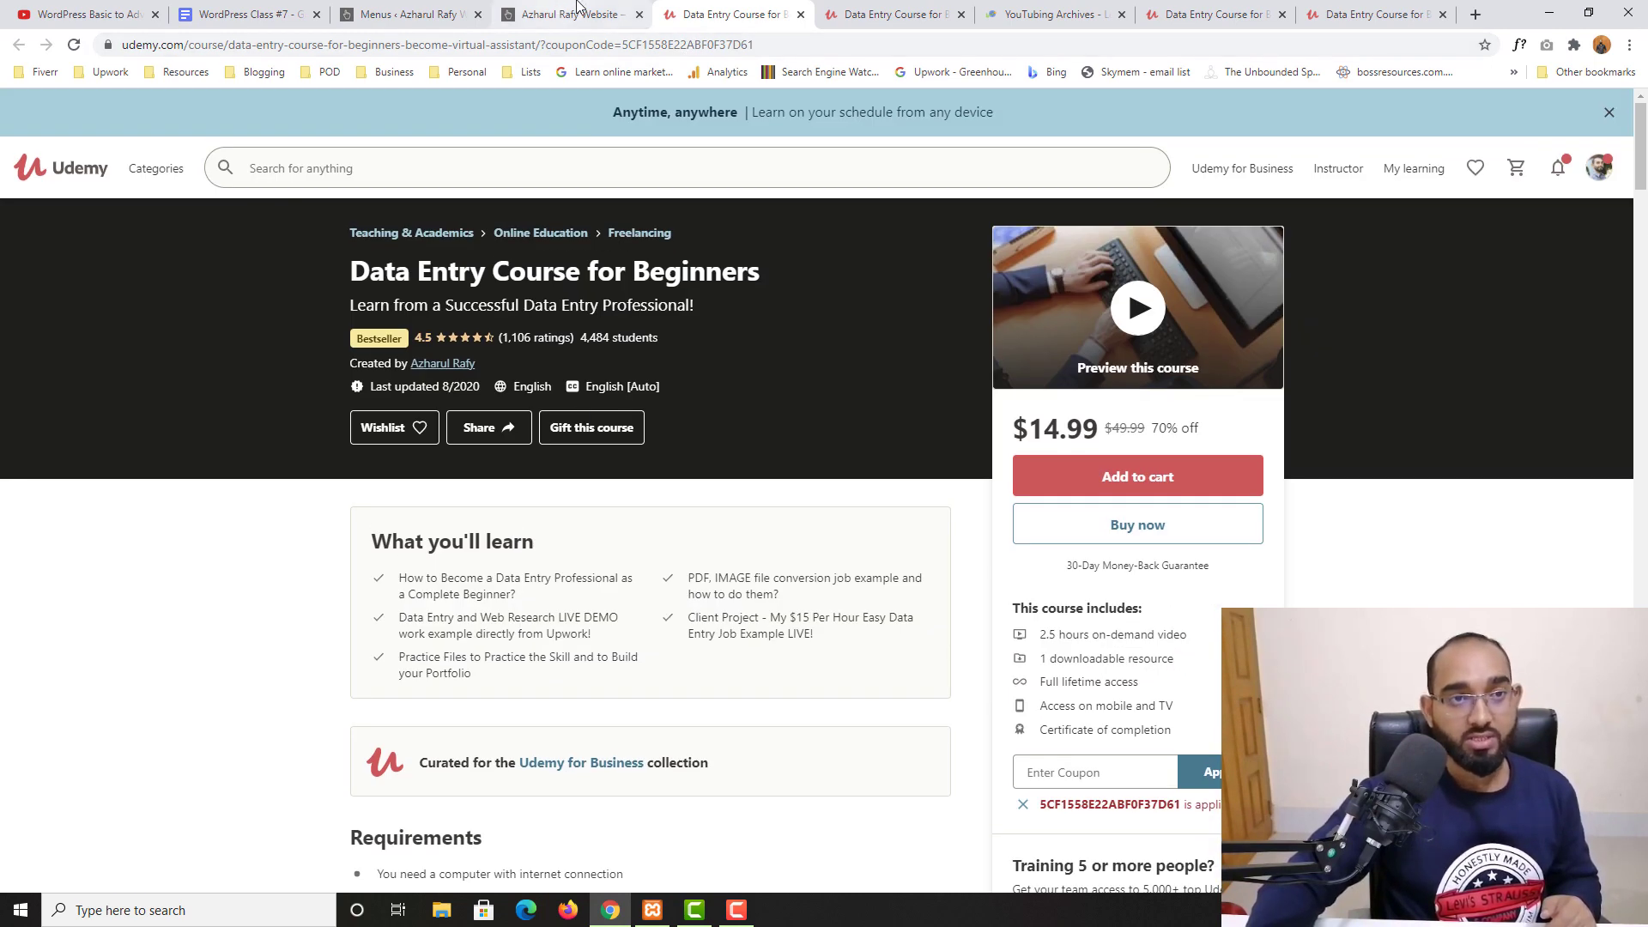
# Close the website preview, learners.world and all Udemy course pages, returning to the menu editor.
pyautogui.click(577, 10)
pyautogui.click(639, 15)
pyautogui.click(640, 15)
pyautogui.click(639, 14)
pyautogui.click(640, 14)
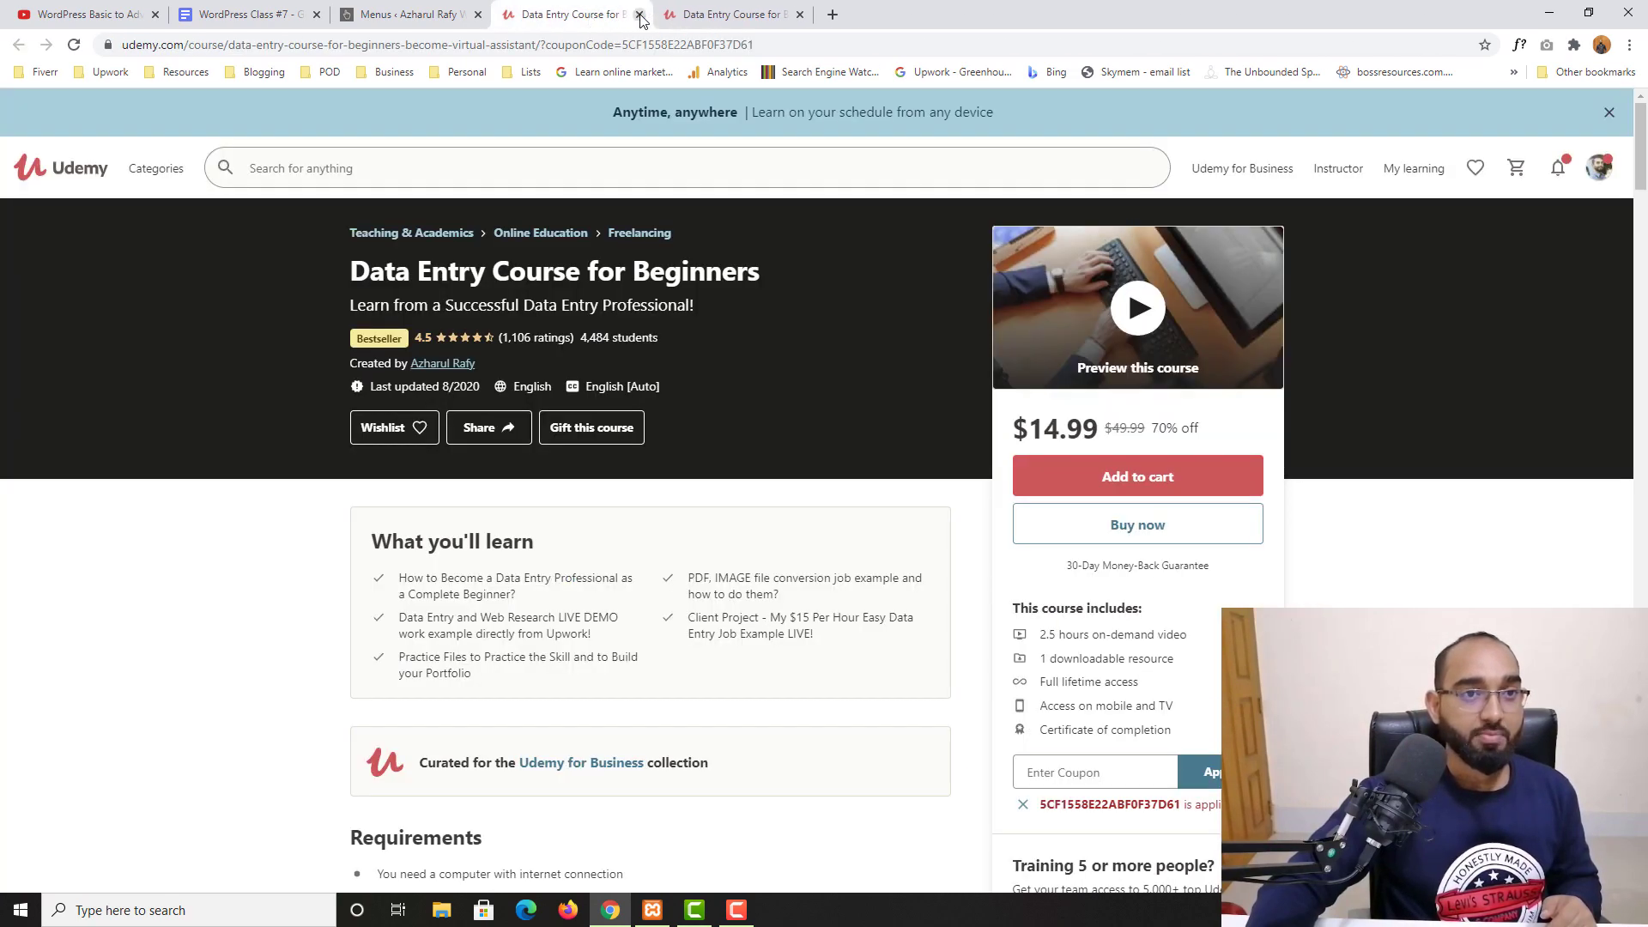
pyautogui.click(640, 15)
pyautogui.click(640, 15)
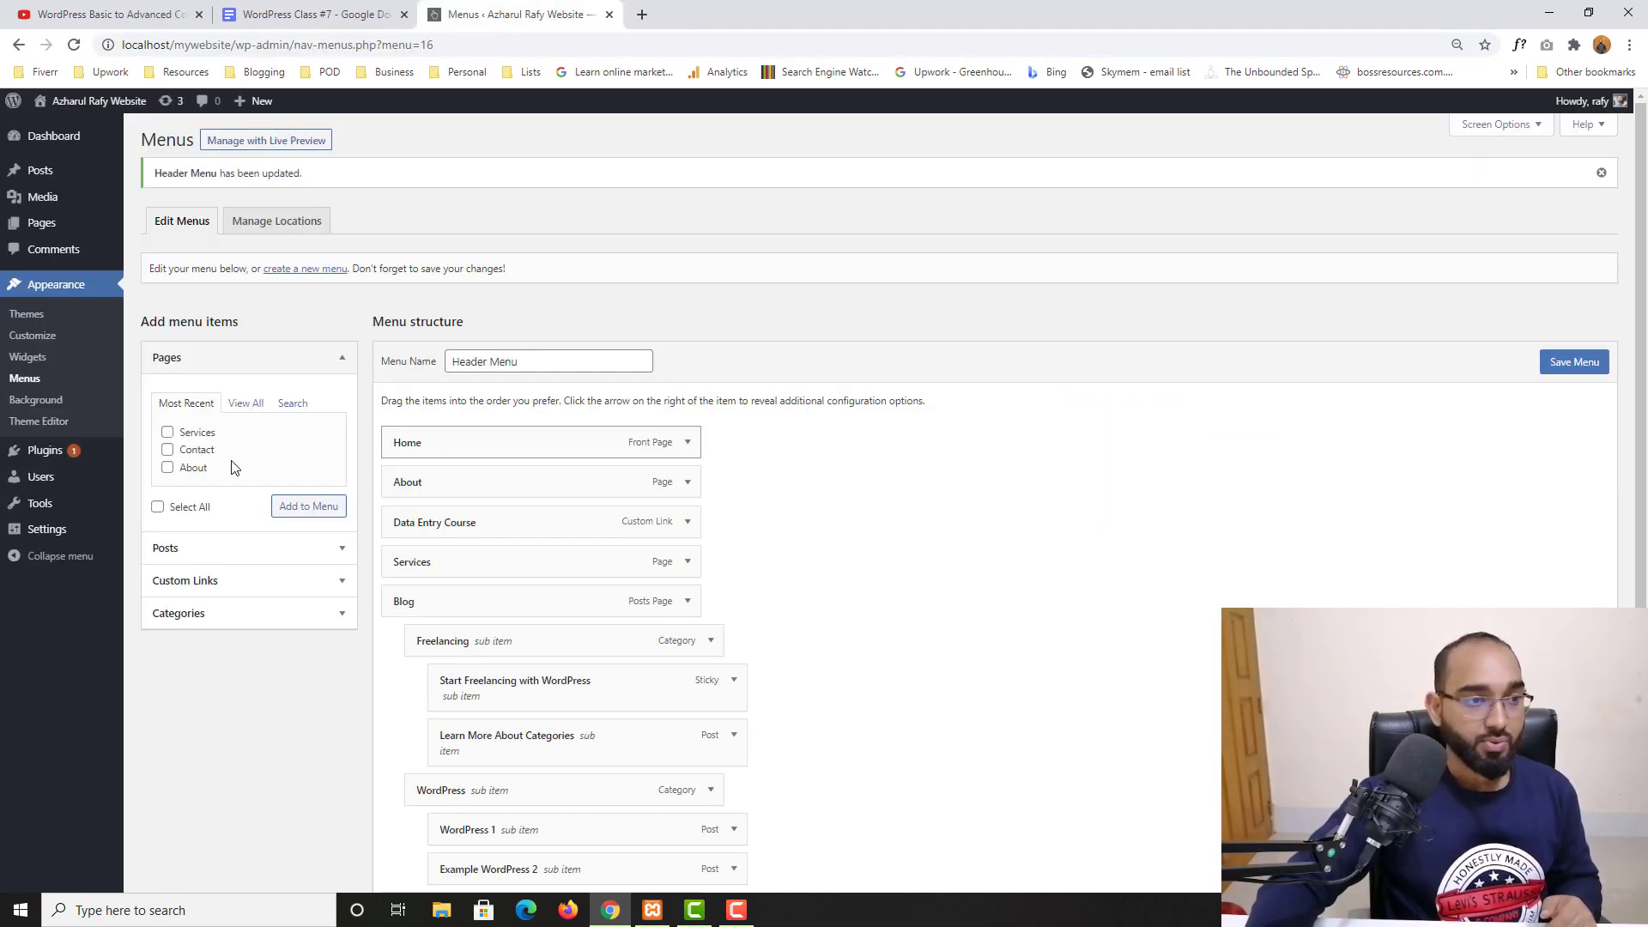
# Create a new menu named "Footer Menu" and assign it to the Secondary menu display location.
pyautogui.scroll(-3, 233, 467)
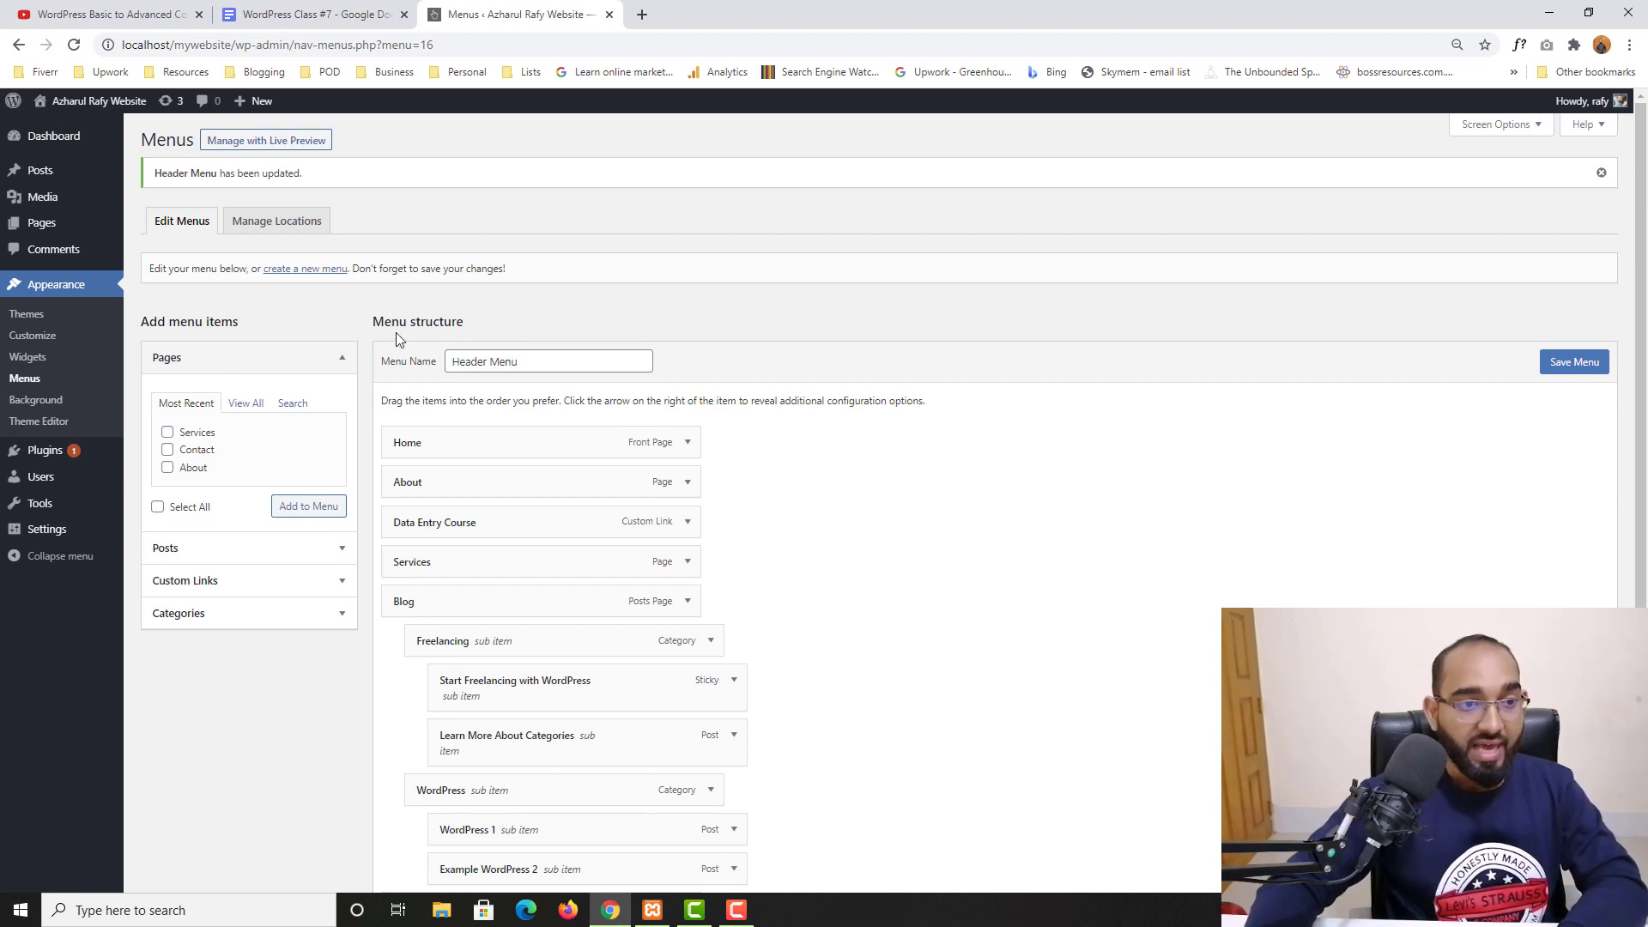
pyautogui.click(48, 294)
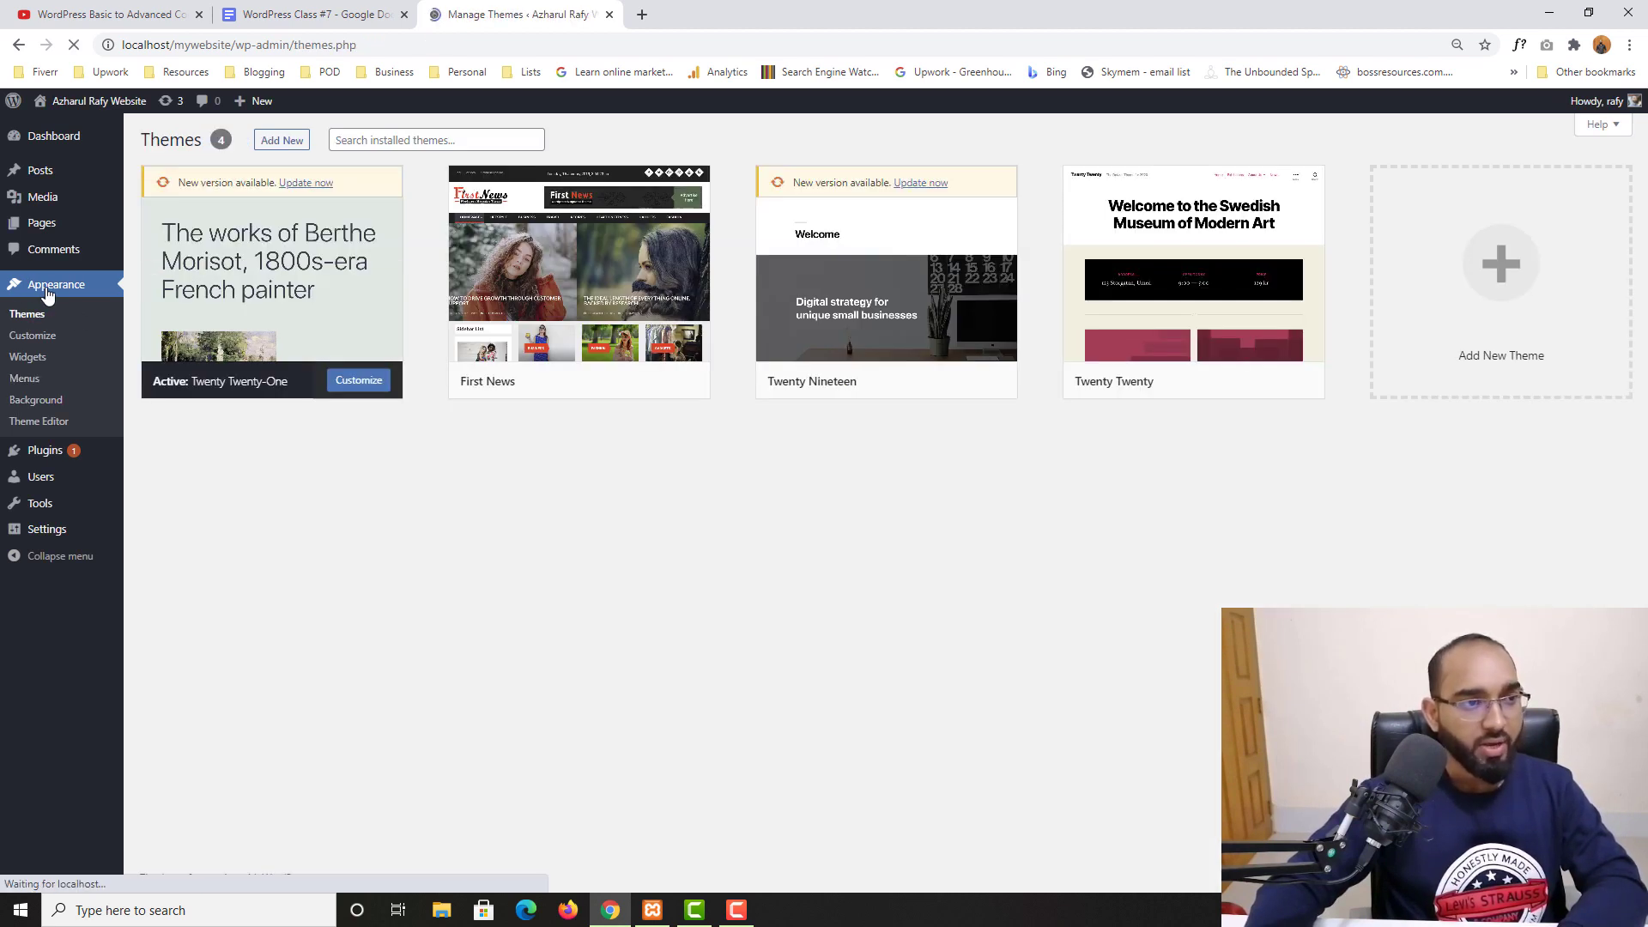
pyautogui.click(12, 380)
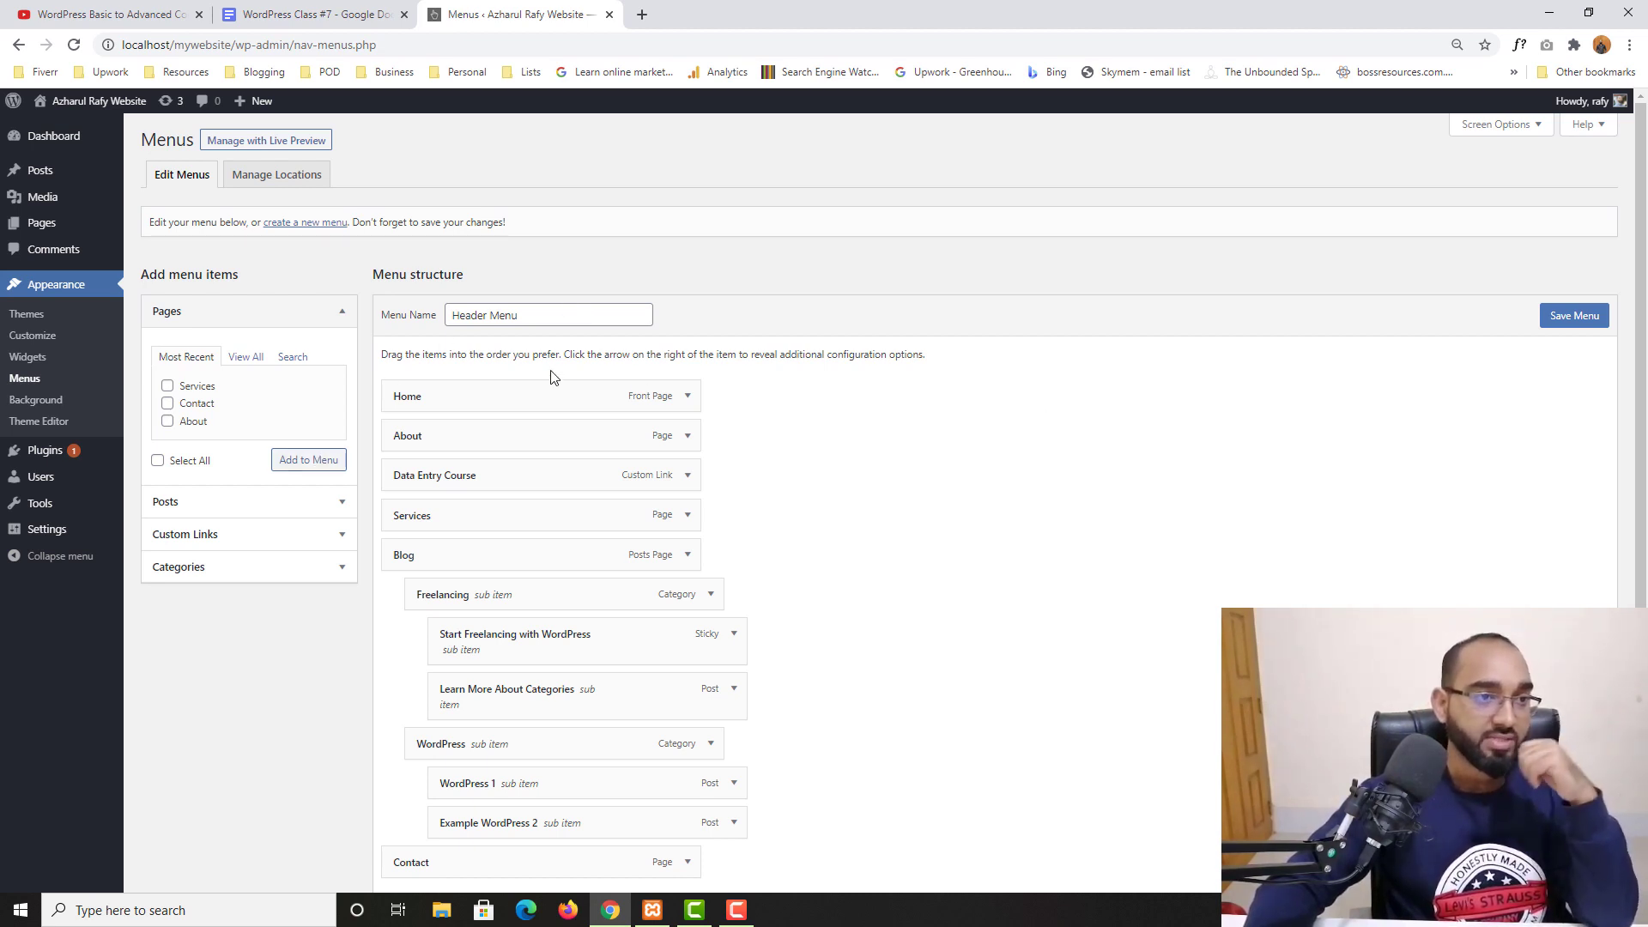
pyautogui.click(286, 225)
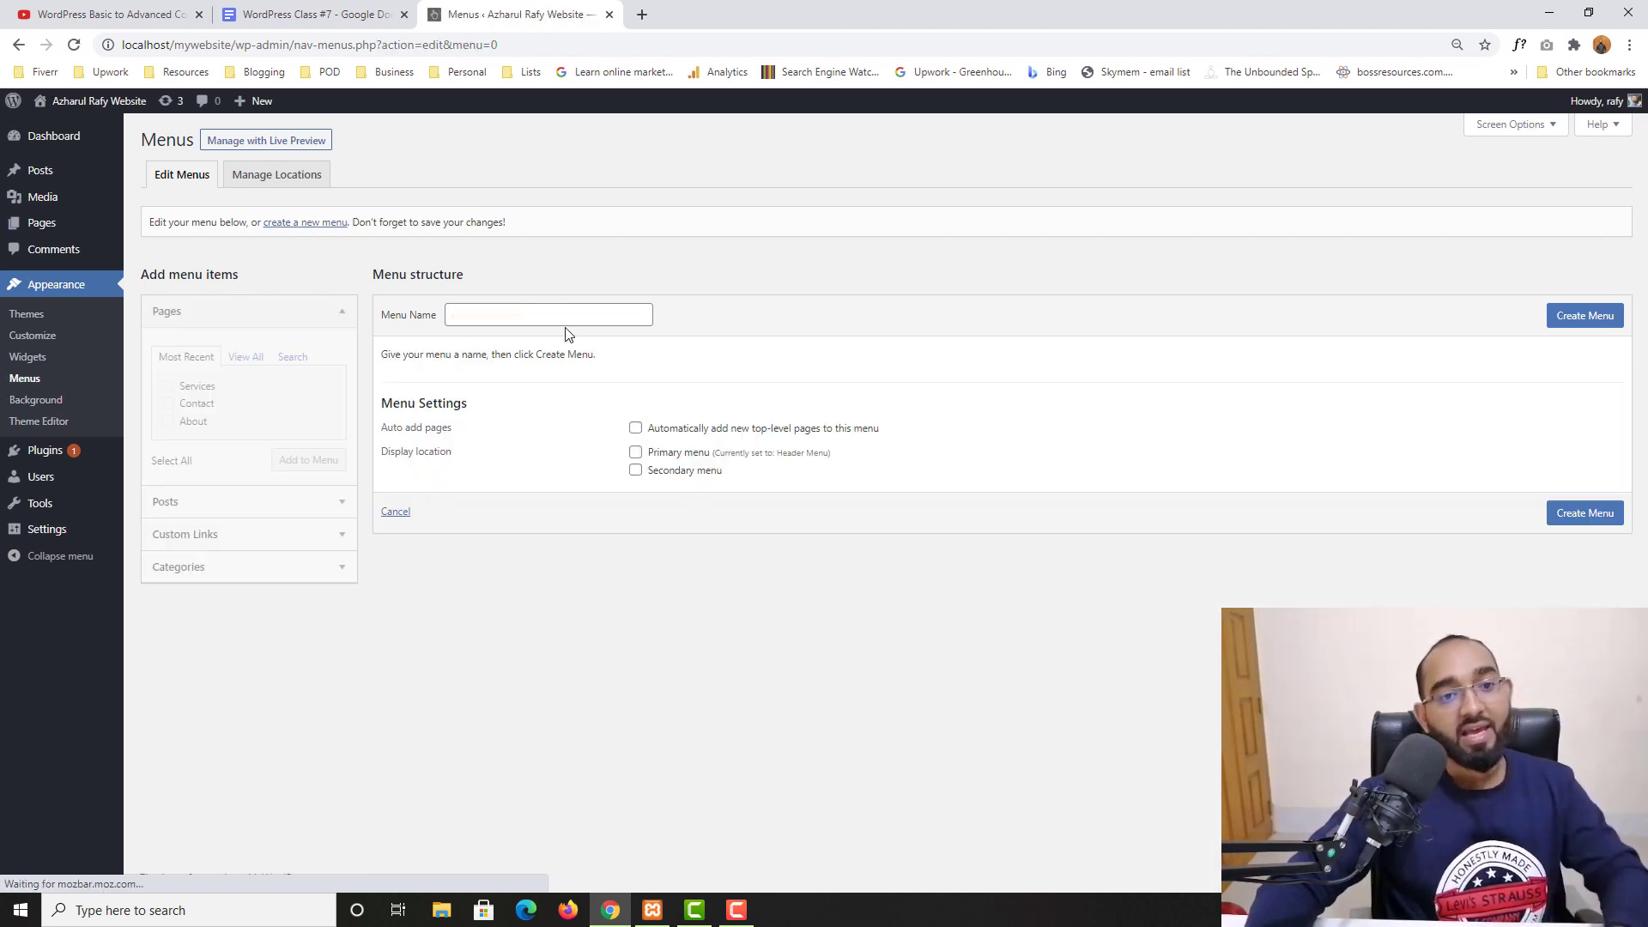
pyautogui.click(547, 316)
pyautogui.write('F')
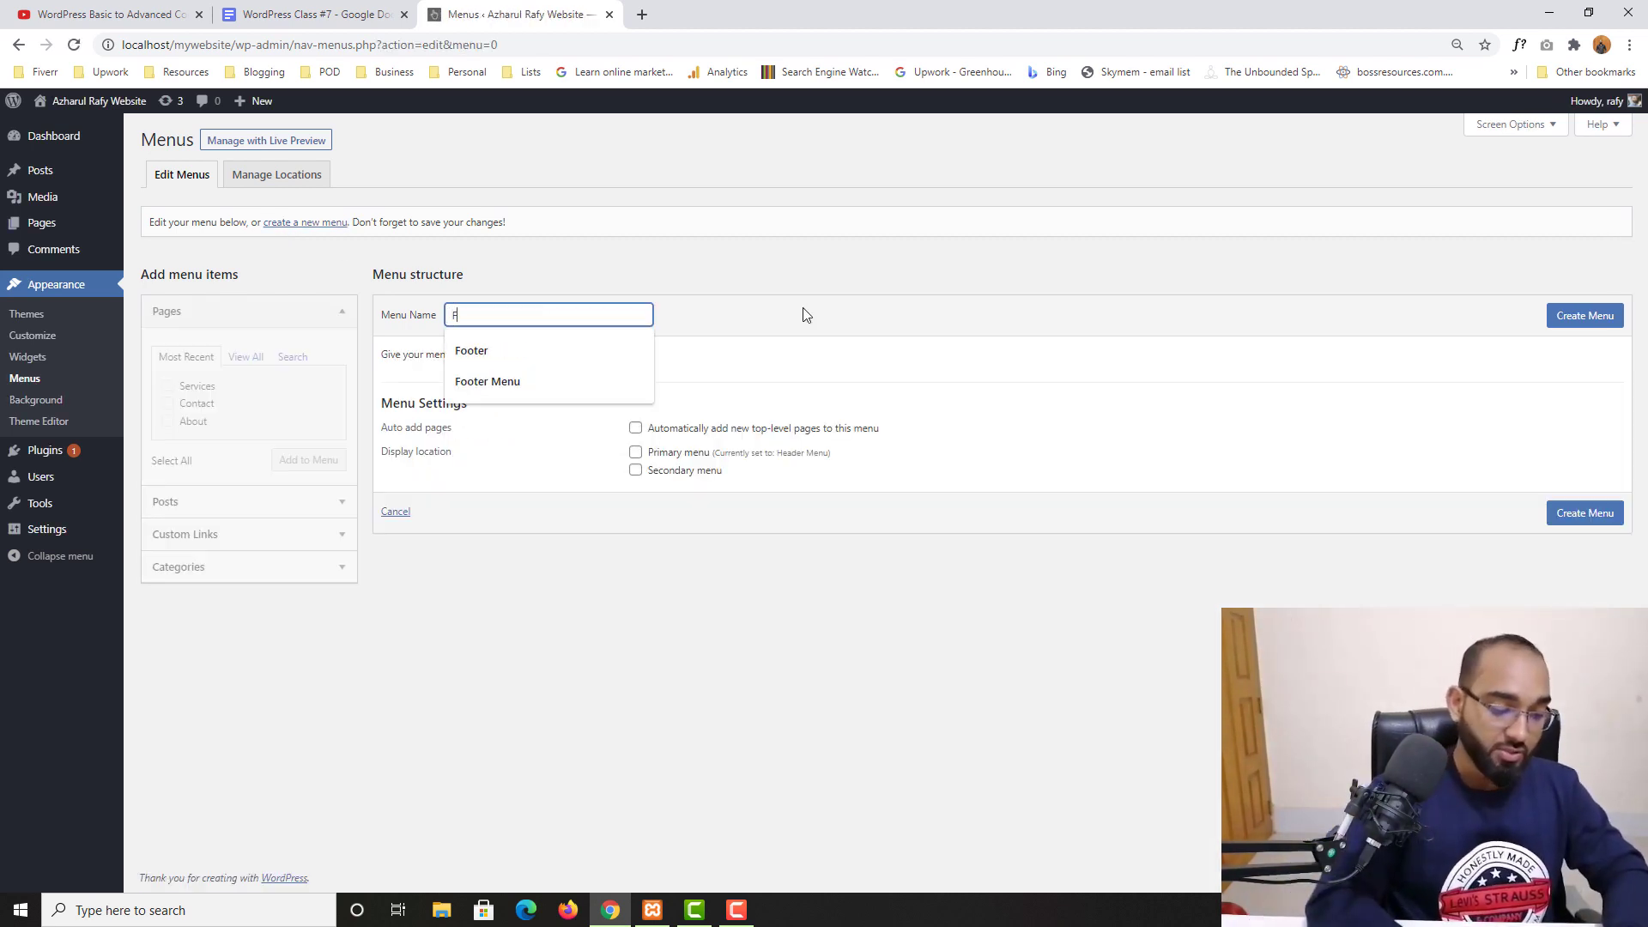
pyautogui.write('ooter Menu')
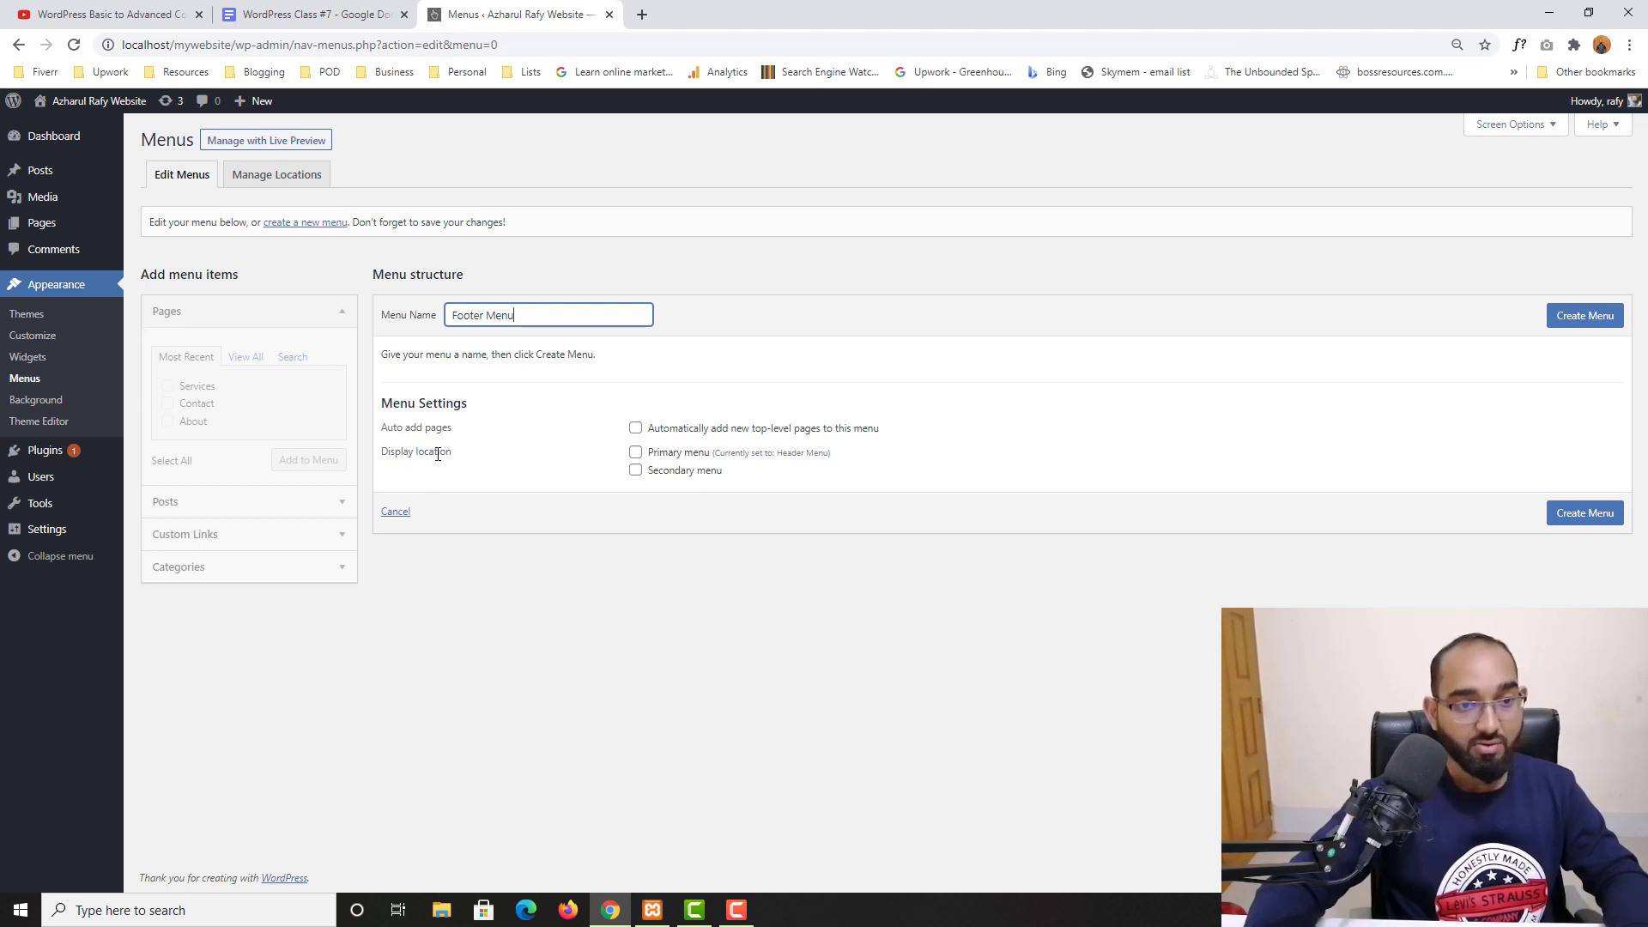
pyautogui.click(635, 472)
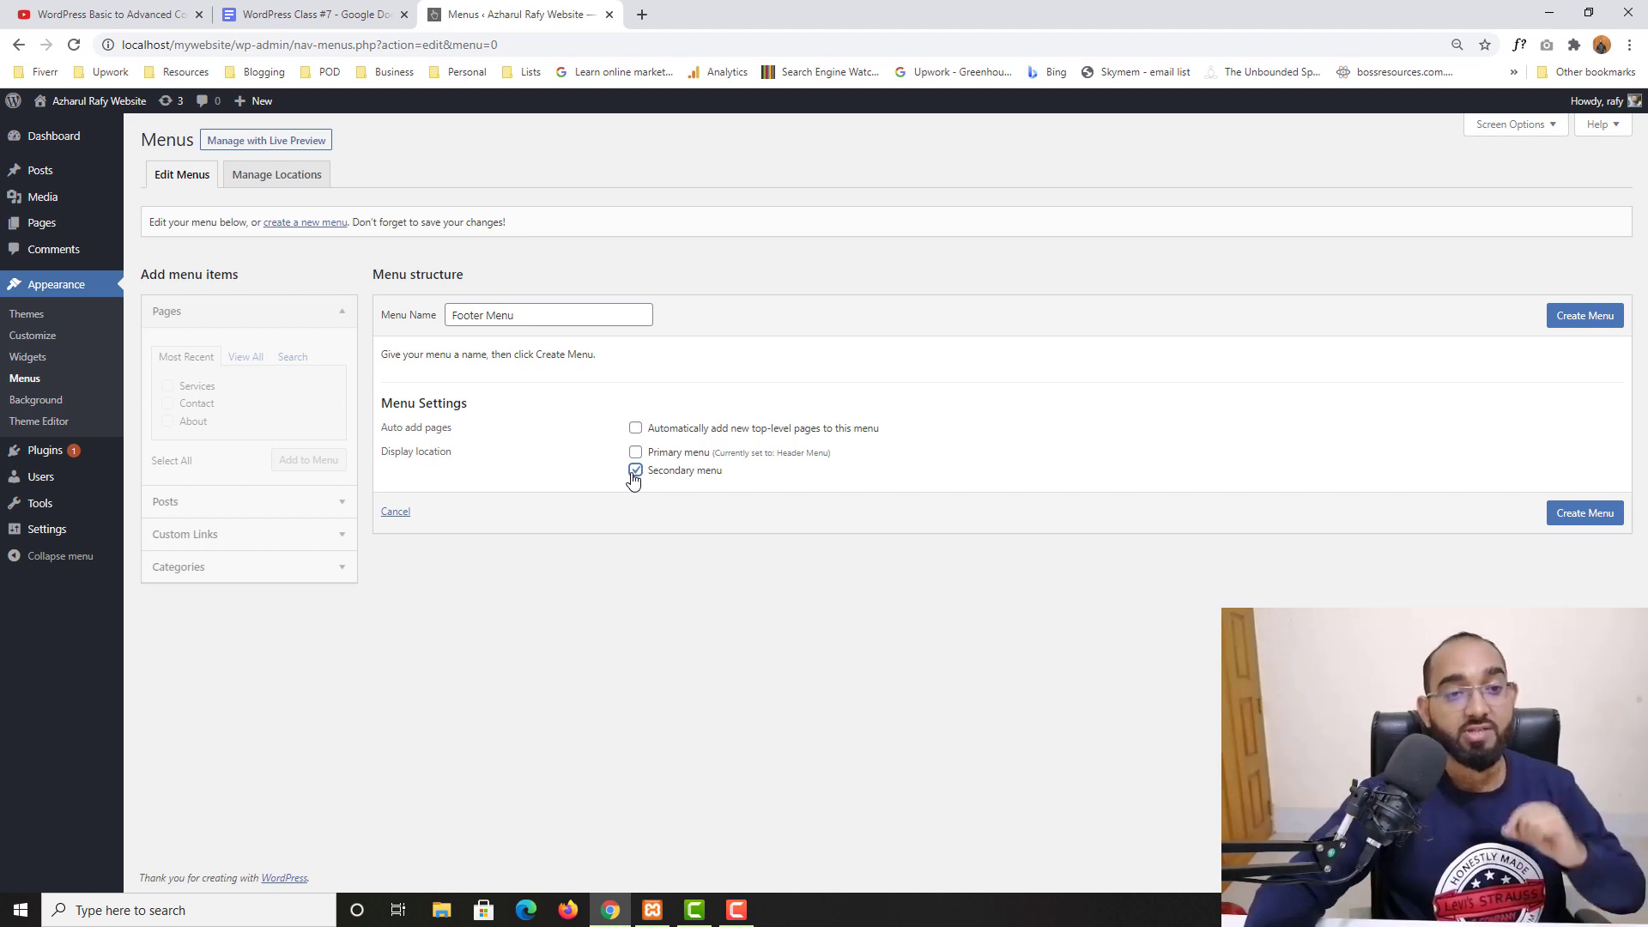
pyautogui.click(1584, 316)
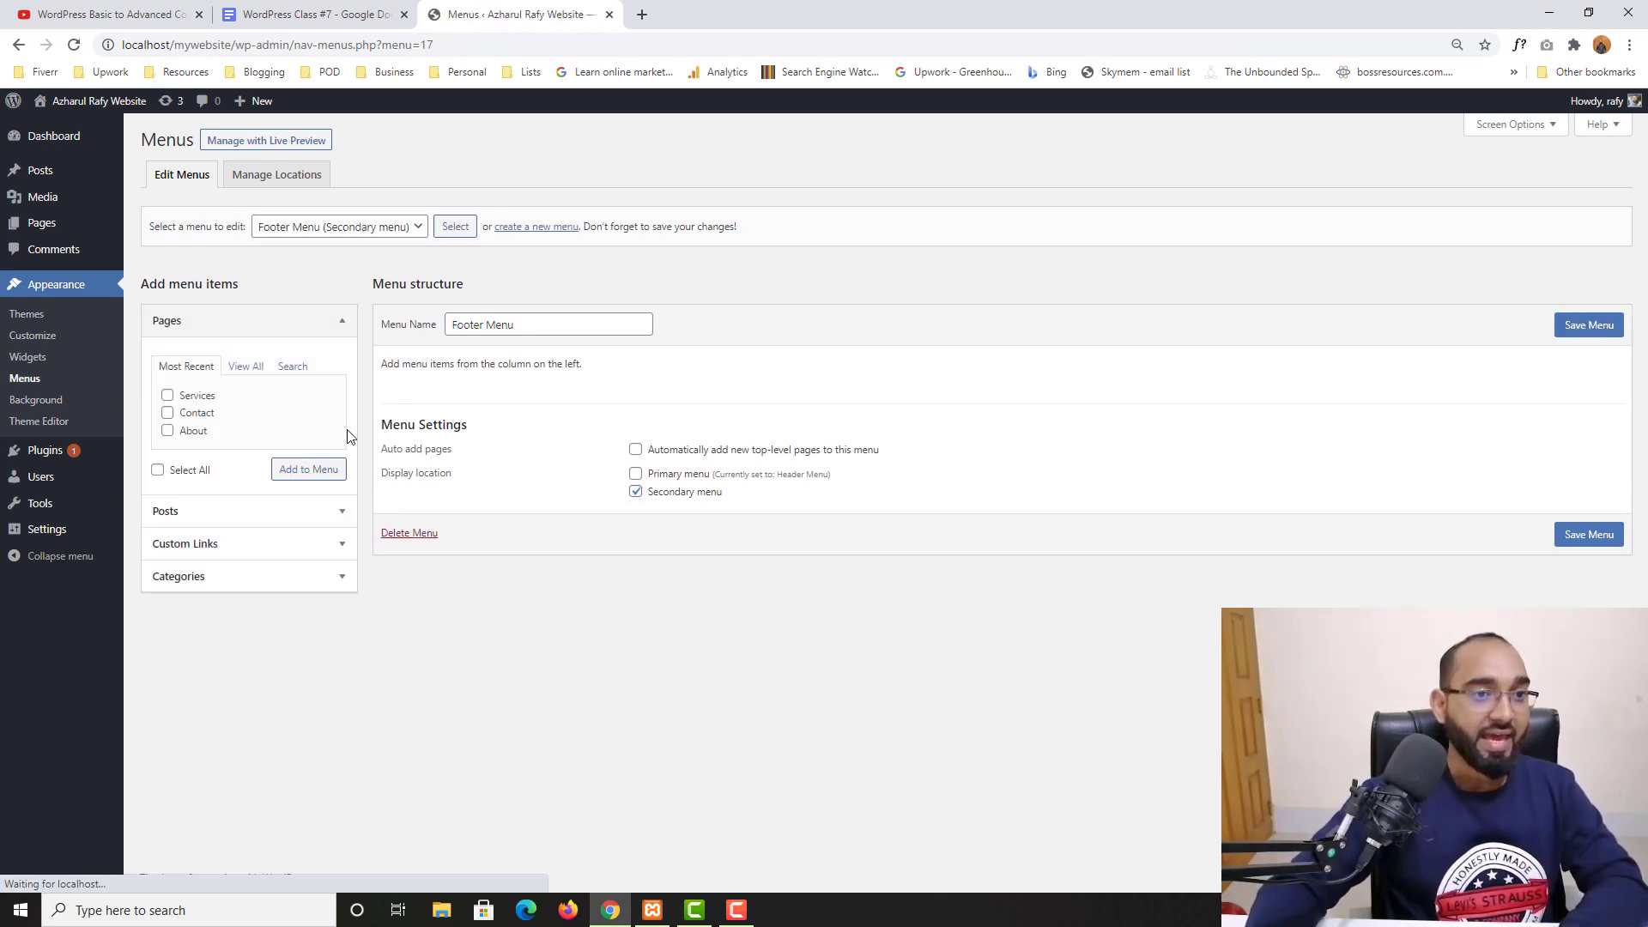
# Open the website in a new browser tab and examine the footer area of its home page.
pyautogui.moveTo(86, 101)
pyautogui.rightClick(64, 137)
pyautogui.click(133, 150)
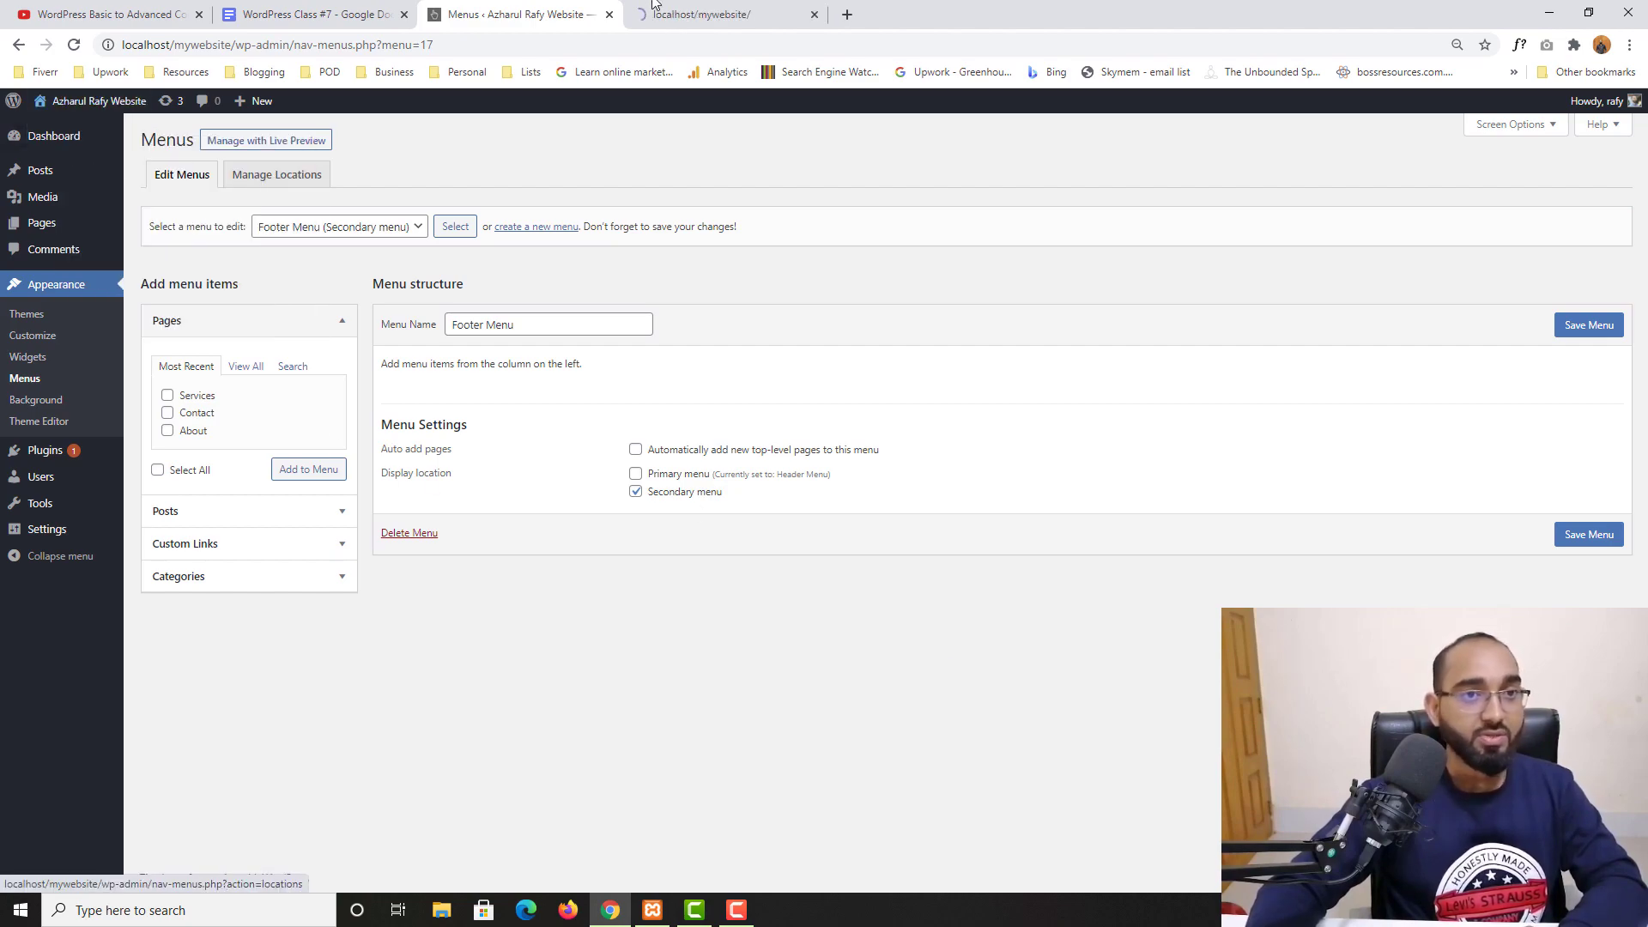
pyautogui.click(726, 14)
pyautogui.scroll(-15, 163, 709)
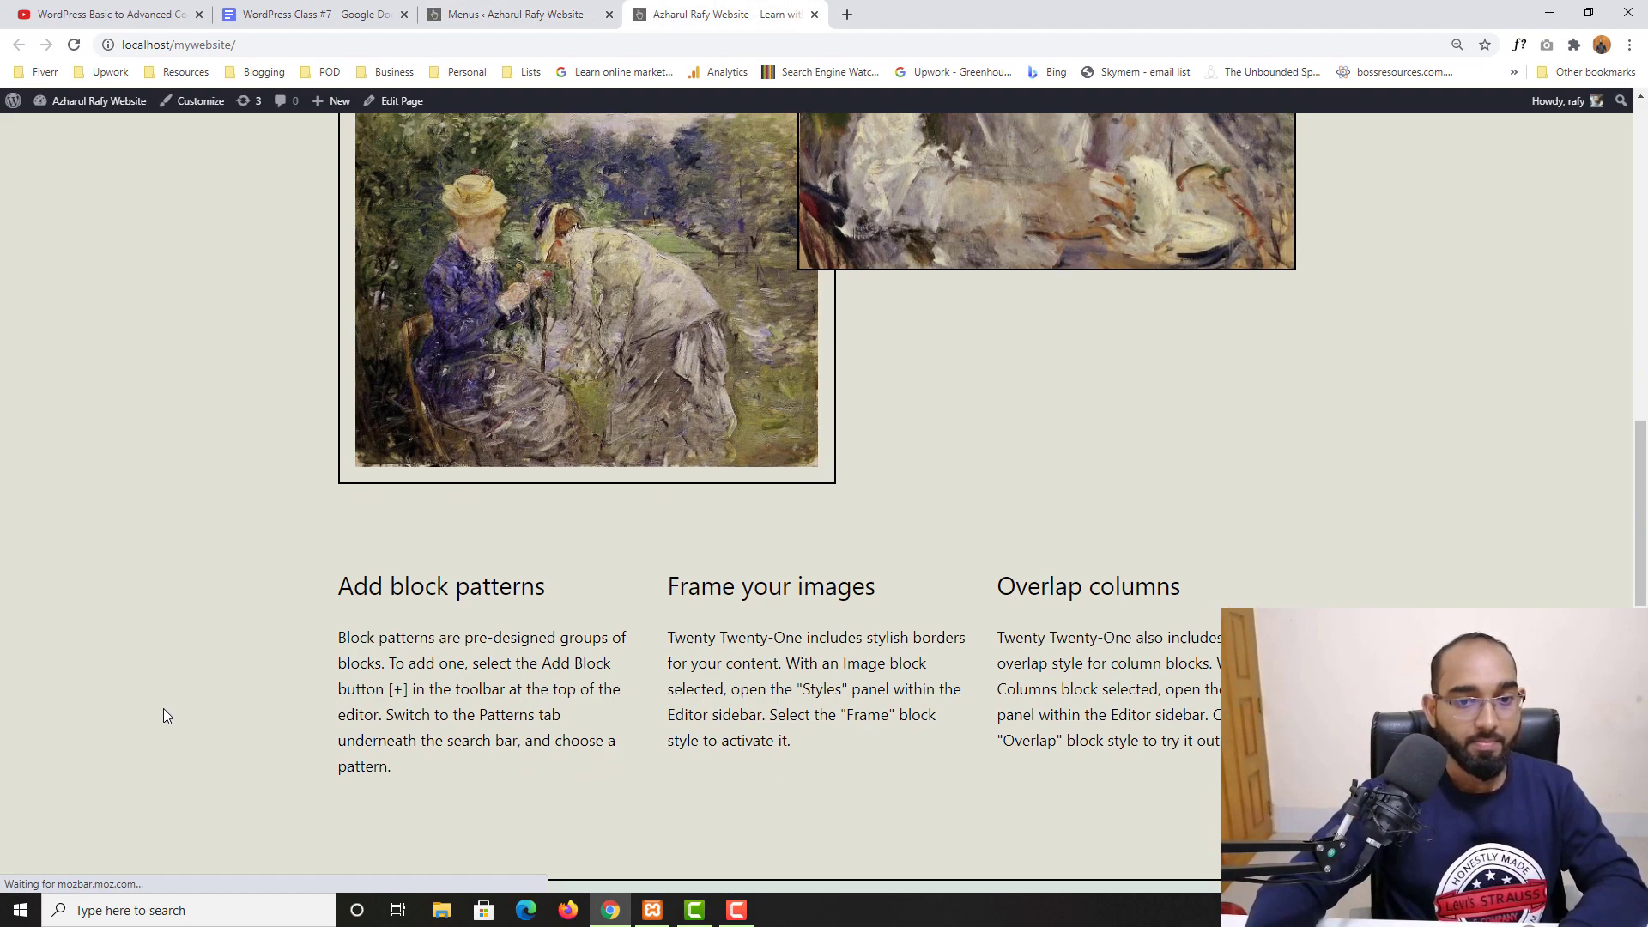
pyautogui.scroll(3, 761, 551)
pyautogui.scroll(-3, 731, 598)
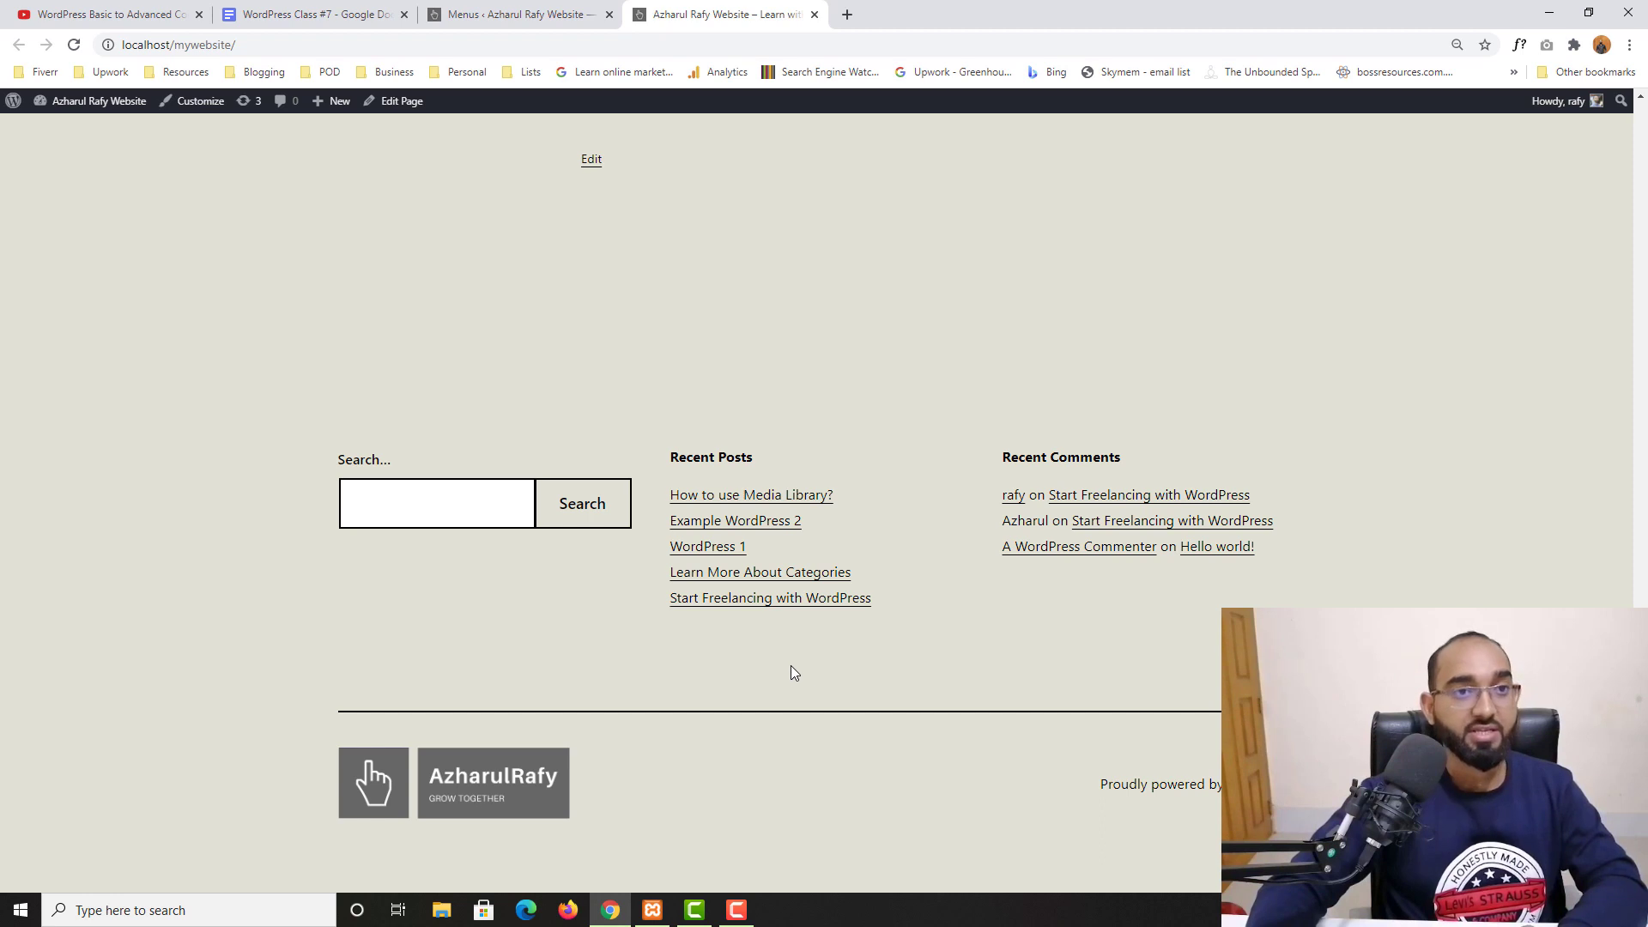
# Return to the menu editor, add the About, Contact and Services pages to Footer Menu, and save the menu.
pyautogui.click(478, 7)
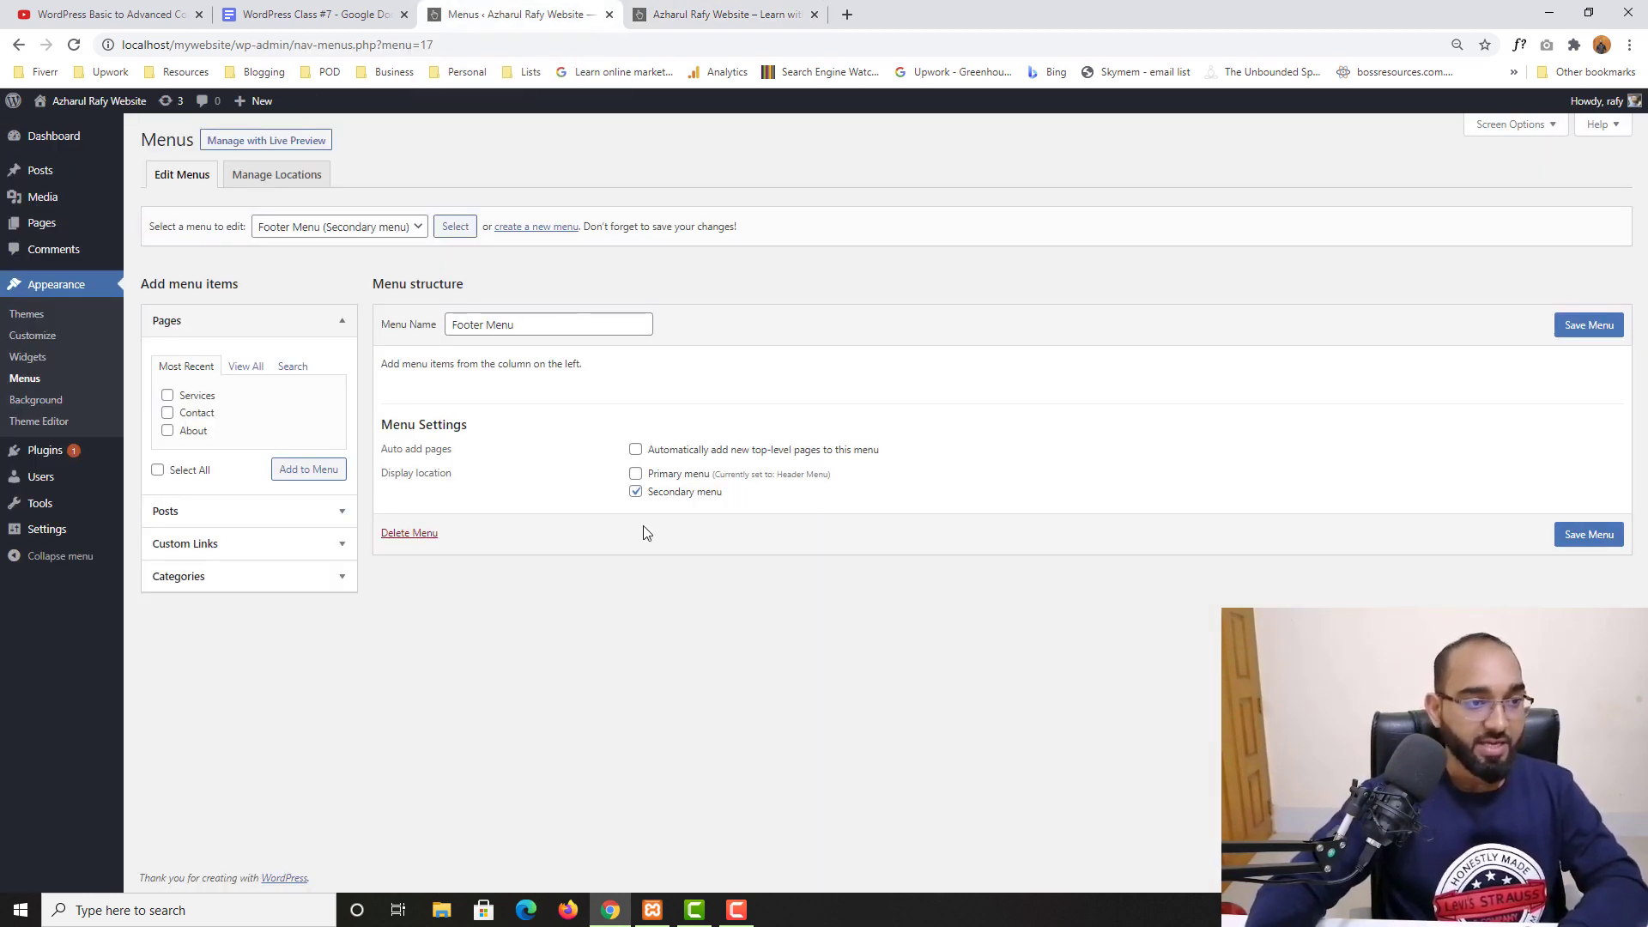
pyautogui.click(248, 368)
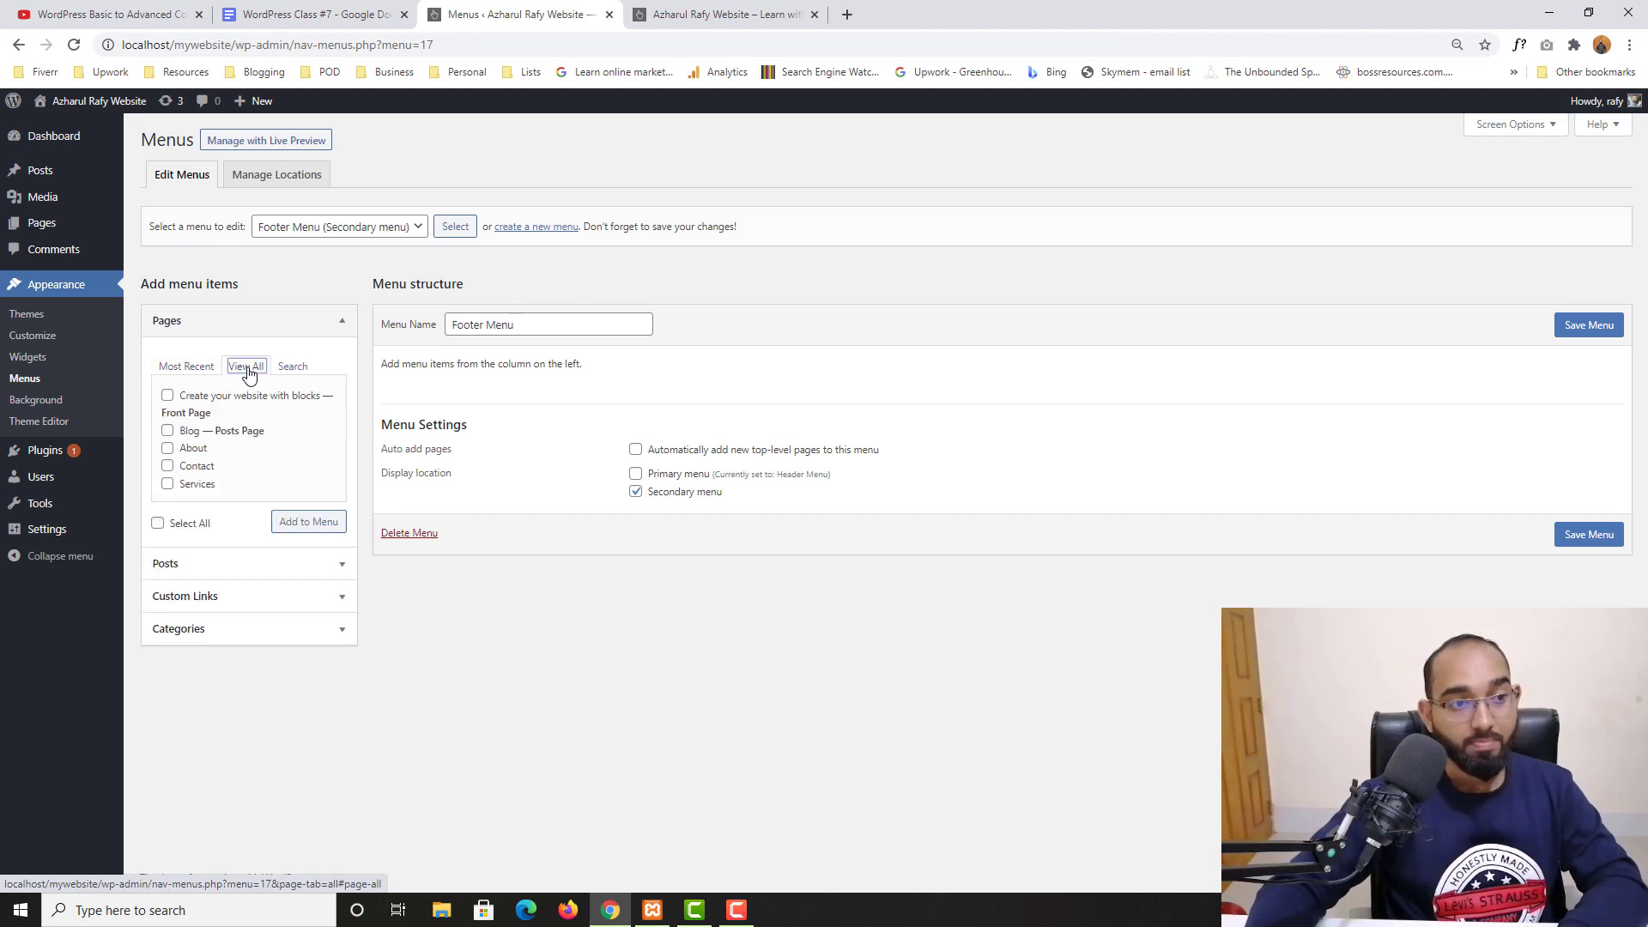
pyautogui.click(168, 450)
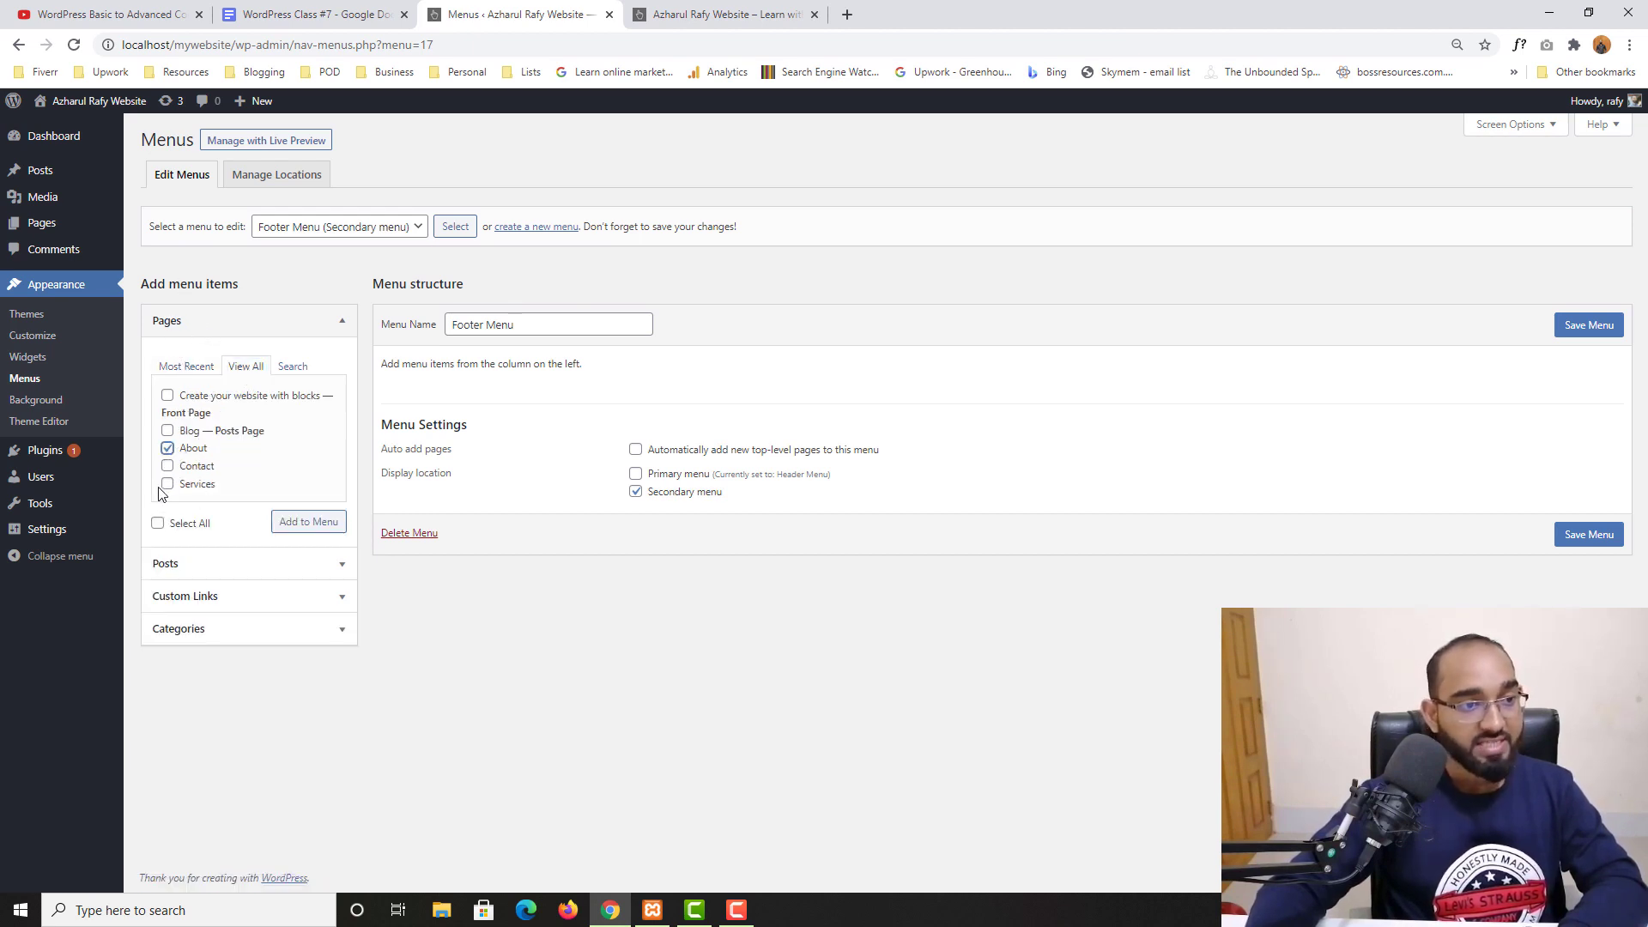
pyautogui.click(168, 485)
pyautogui.click(167, 484)
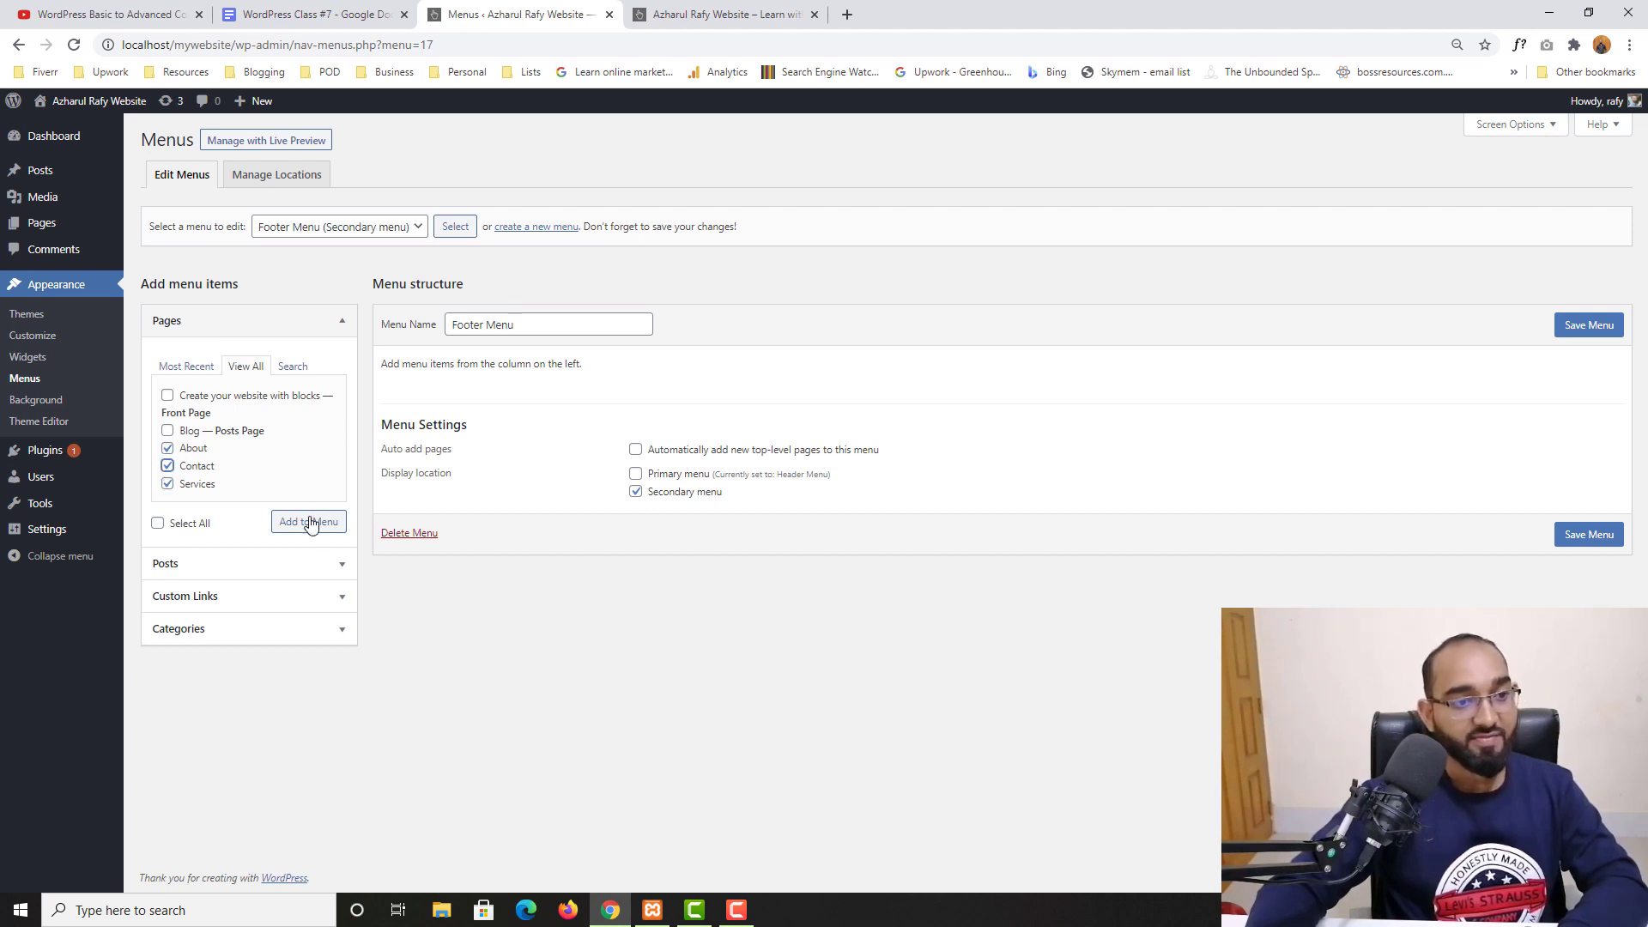
pyautogui.click(311, 524)
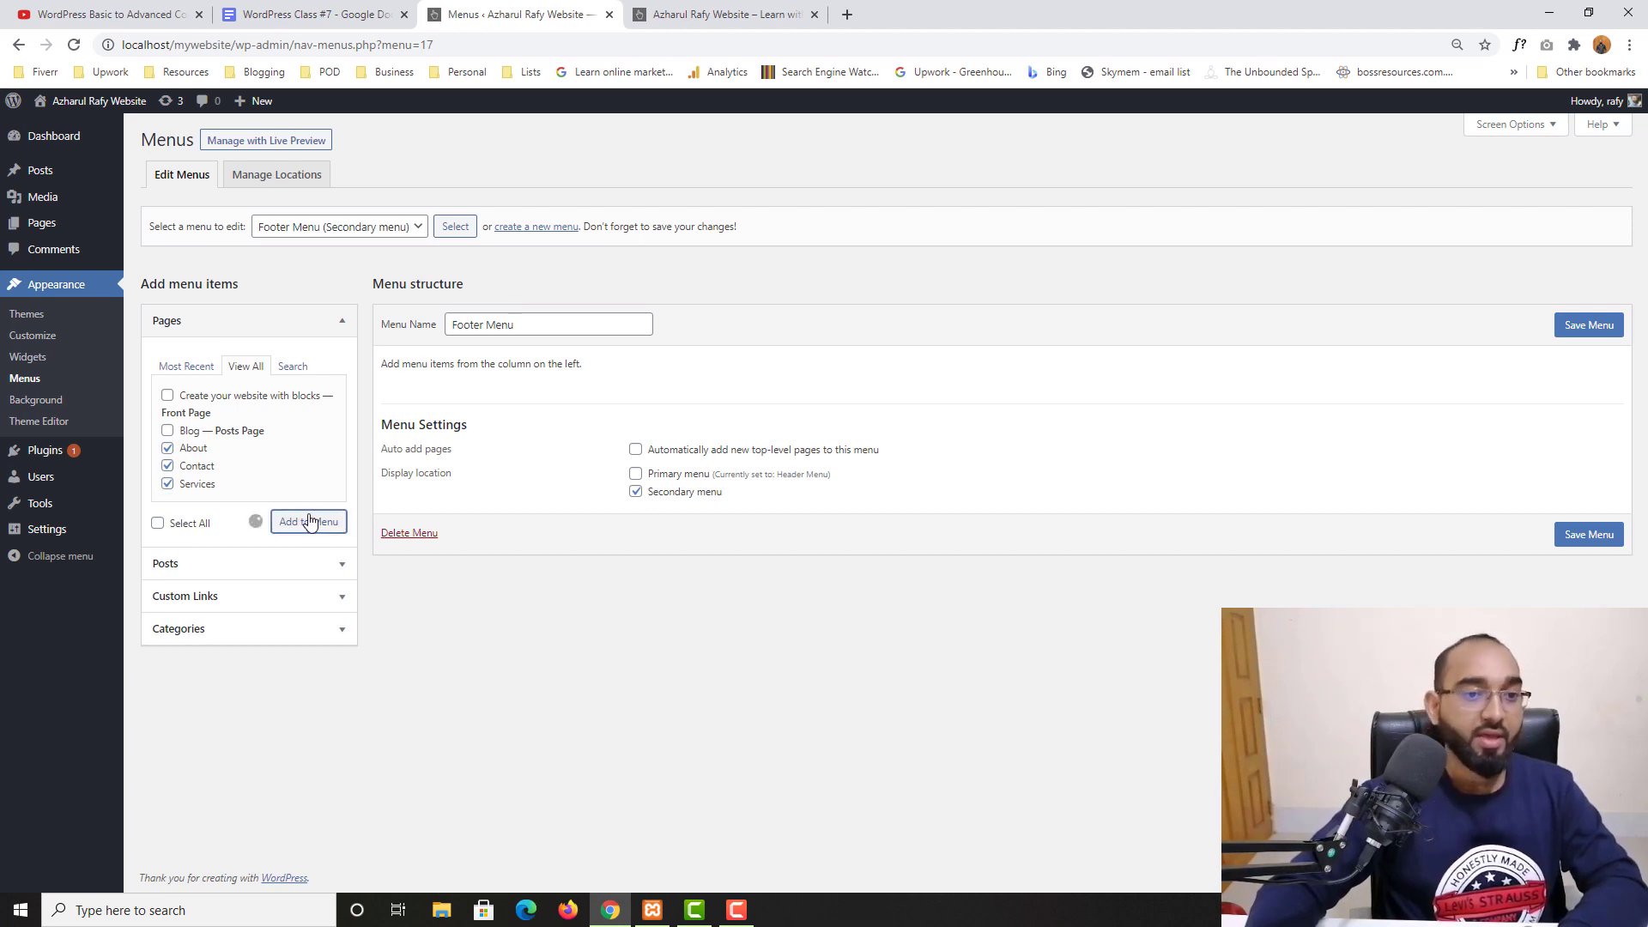
pyautogui.click(1582, 332)
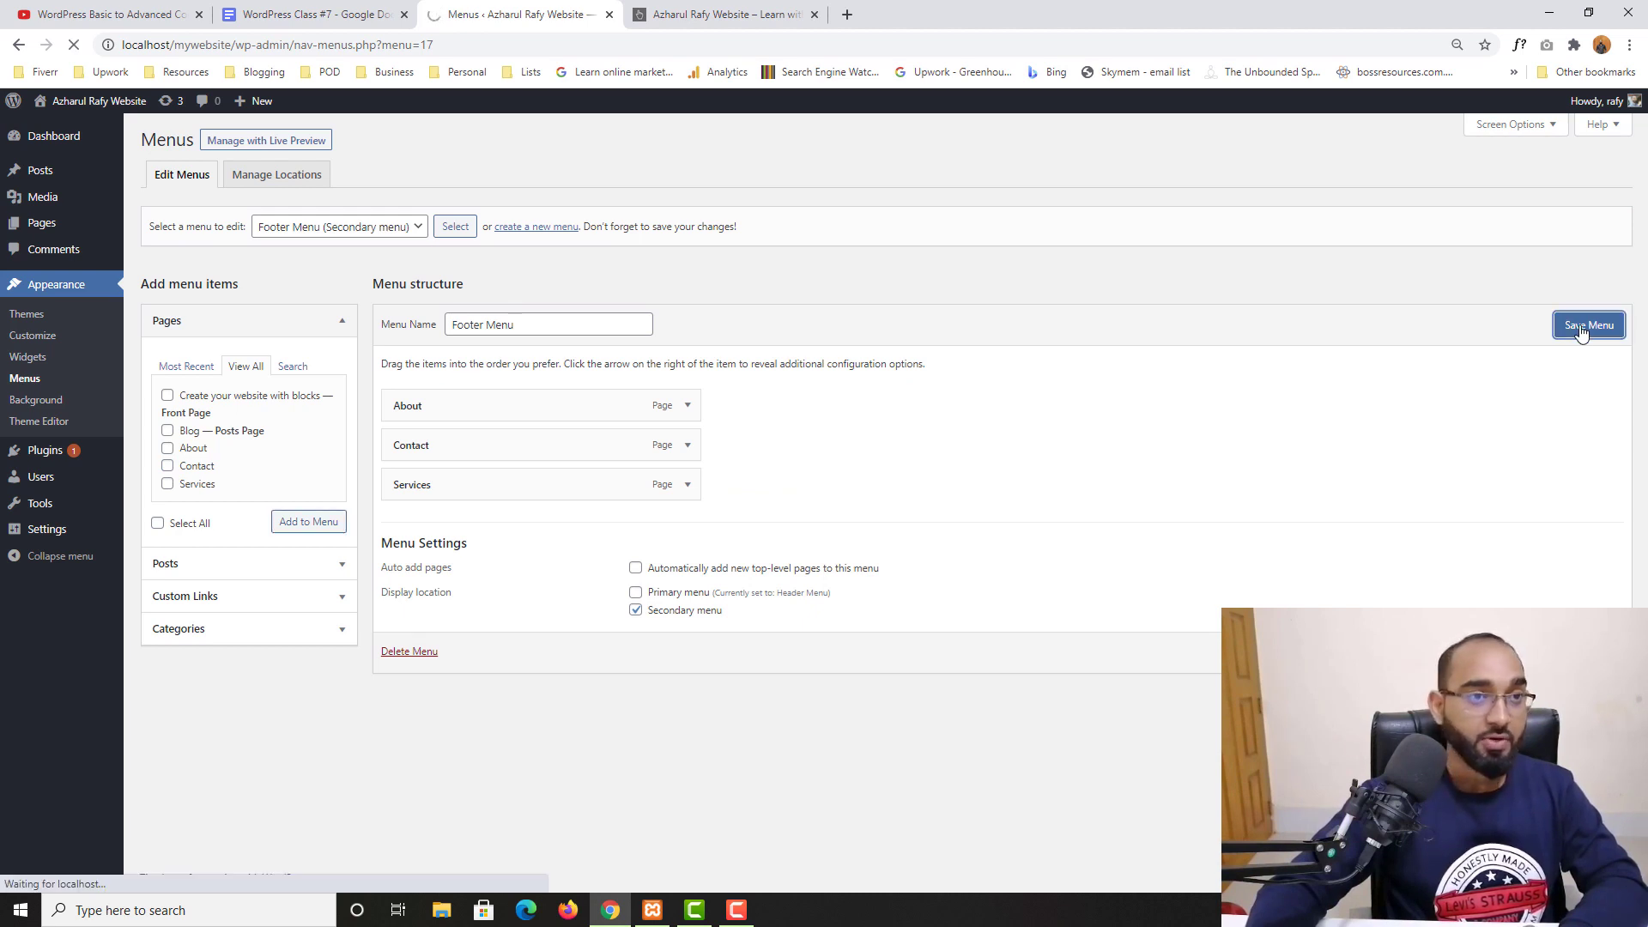
# Reload the website preview and check the footer menu links and the header navigation.
pyautogui.click(721, 13)
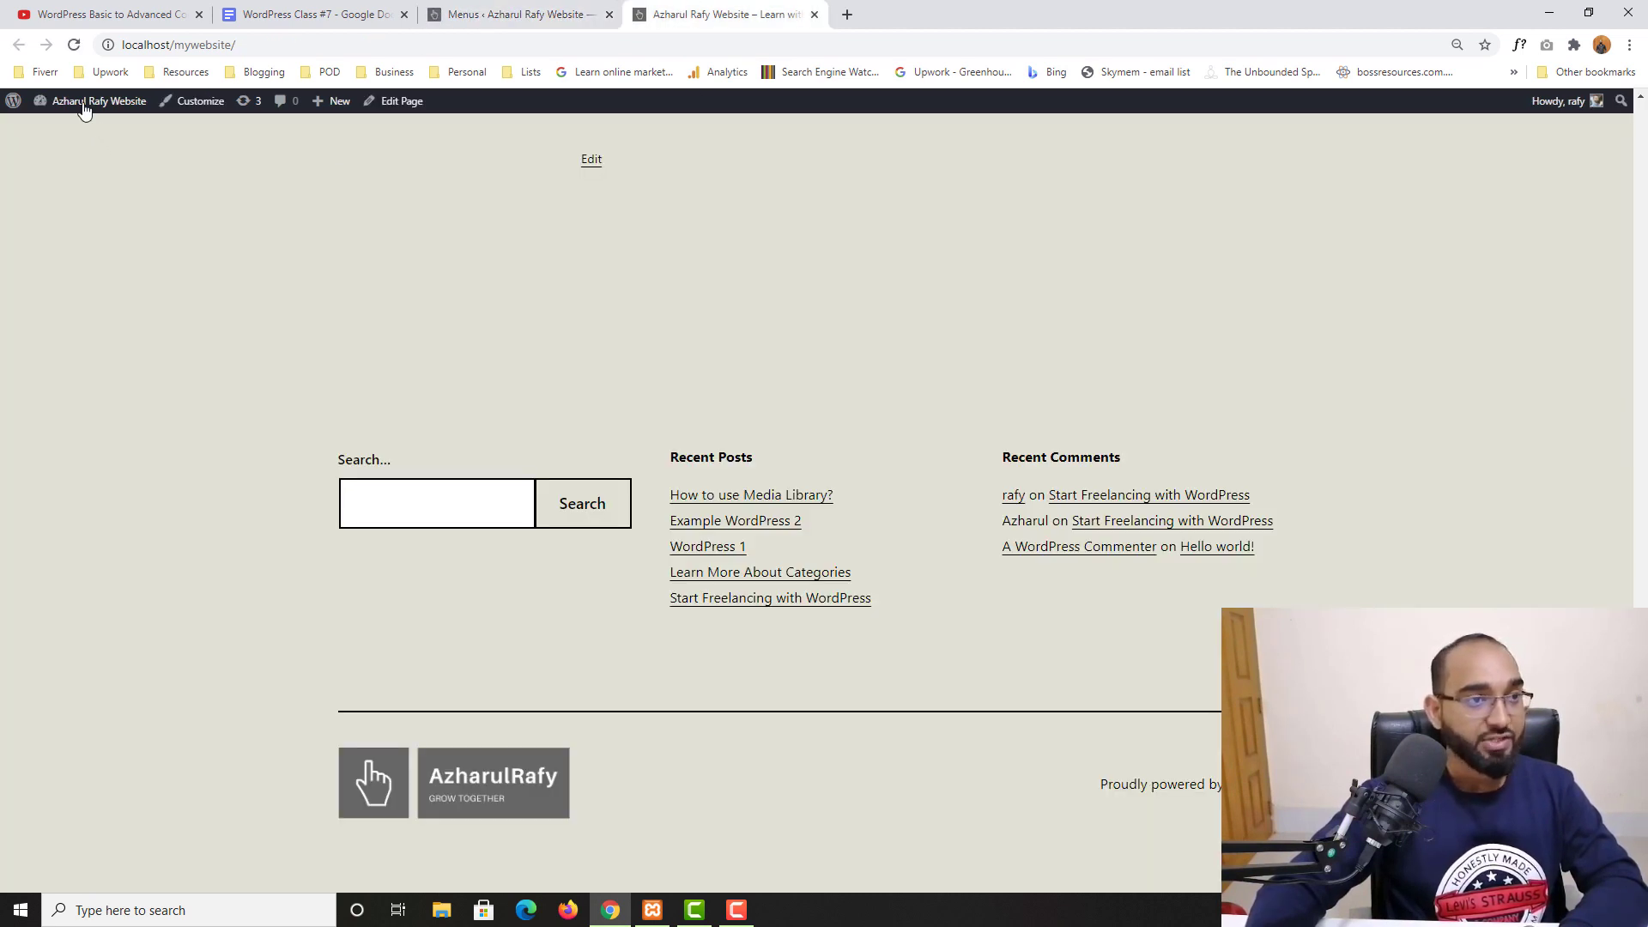
pyautogui.click(74, 45)
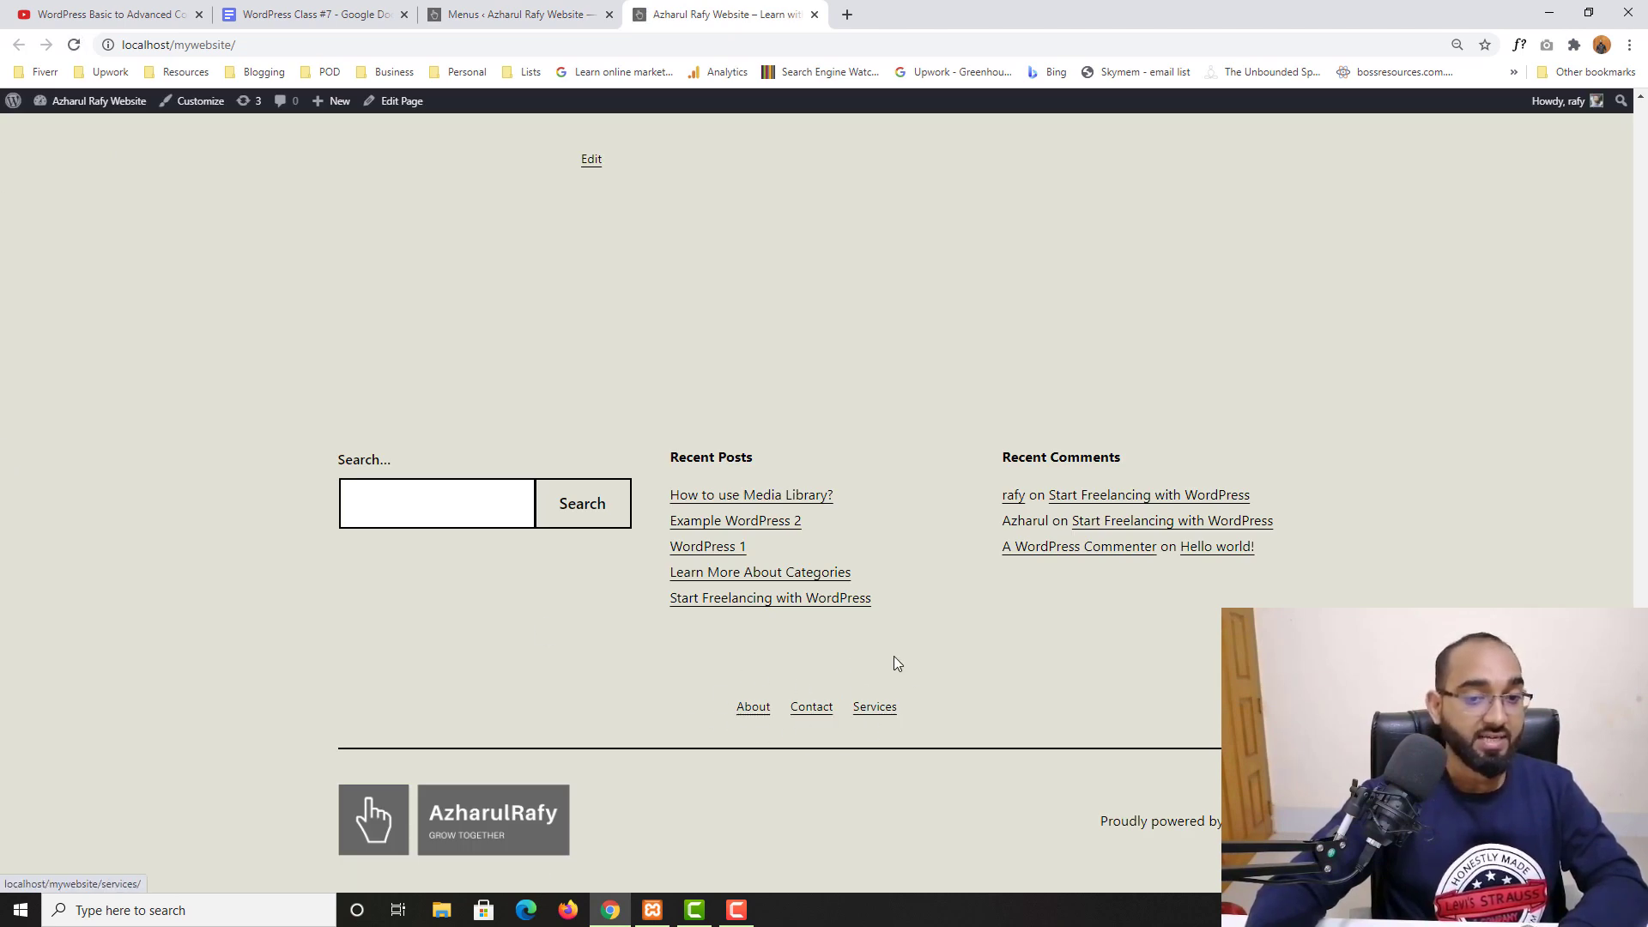
pyautogui.scroll(5, 884, 552)
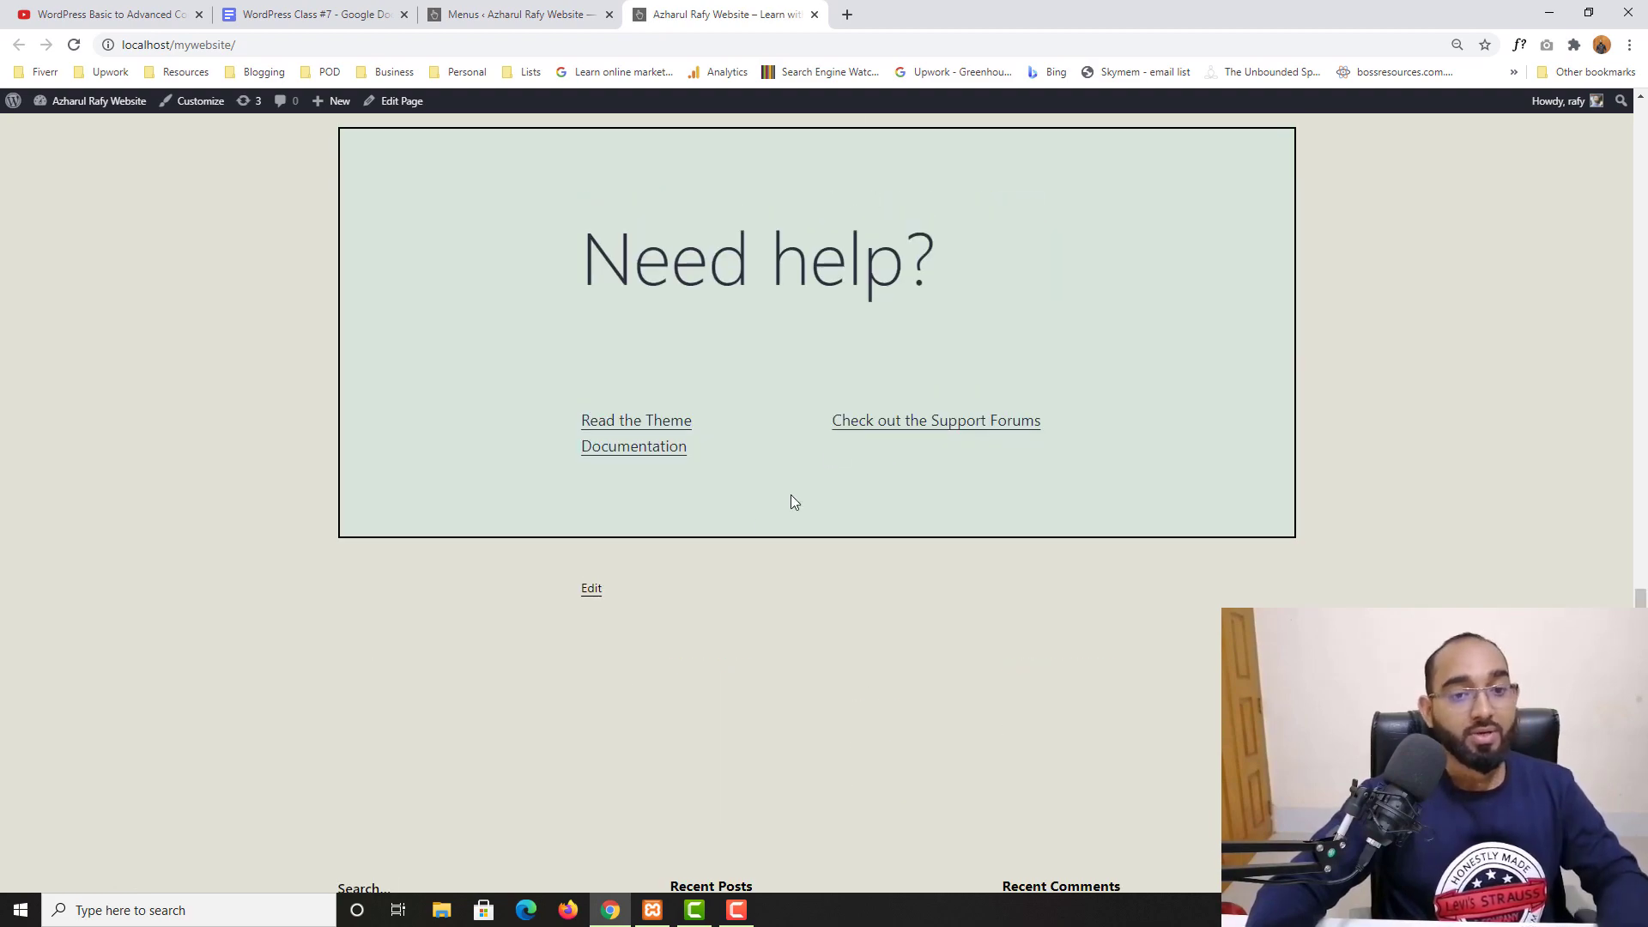
pyautogui.scroll(-5, 791, 504)
pyautogui.scroll(15, 706, 640)
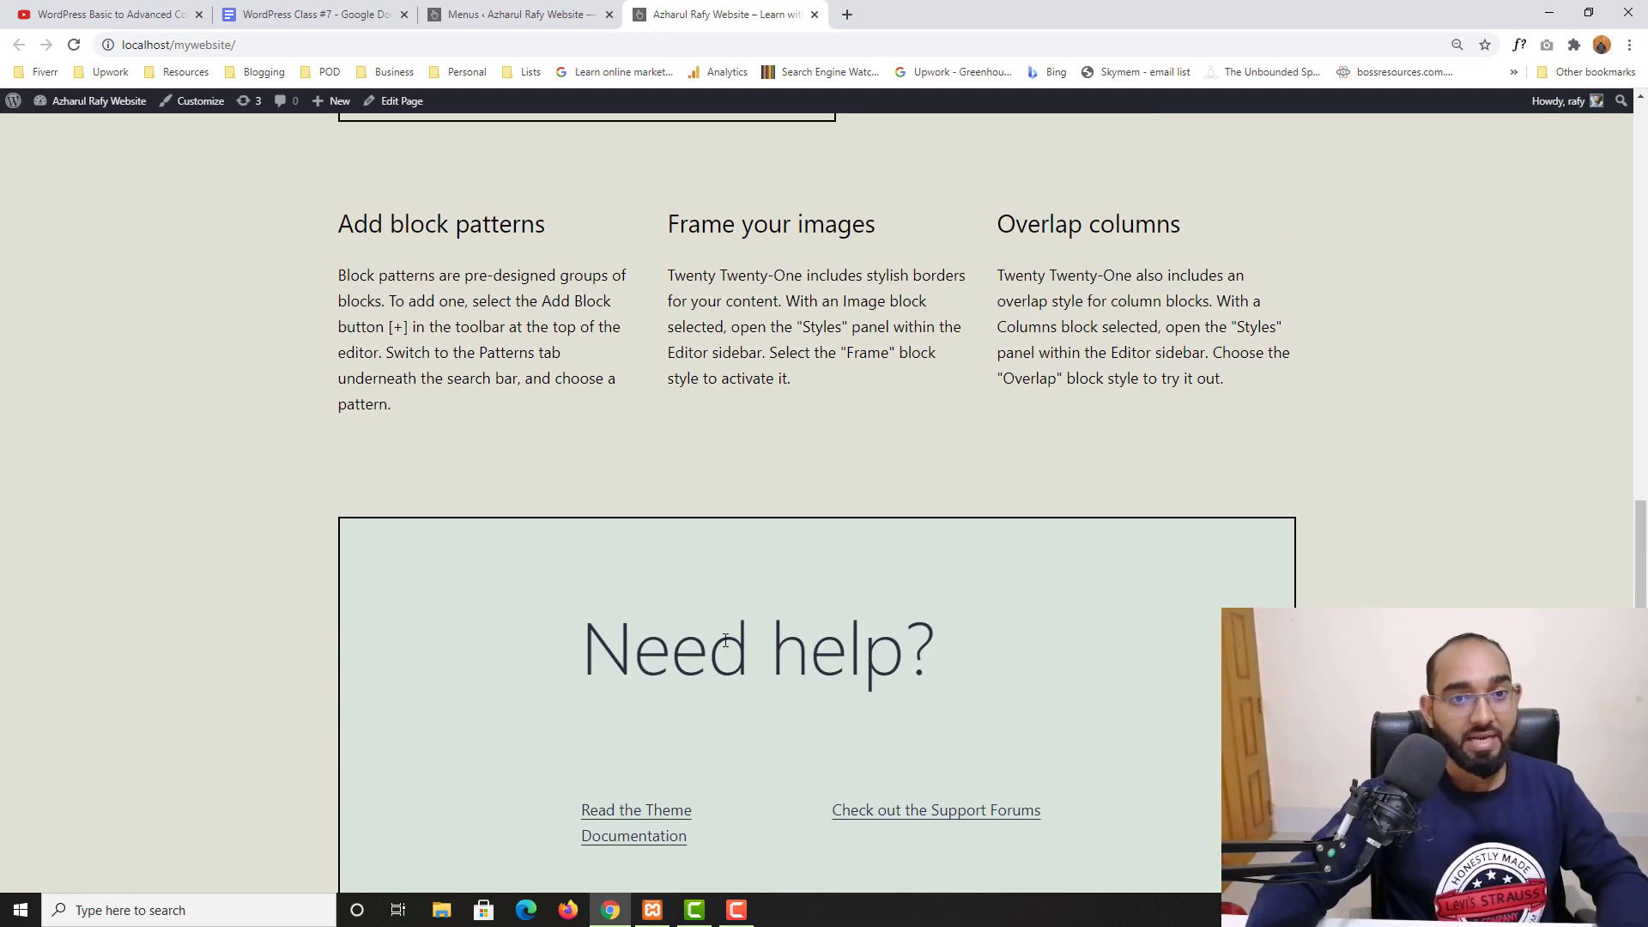
pyautogui.scroll(3, 831, 262)
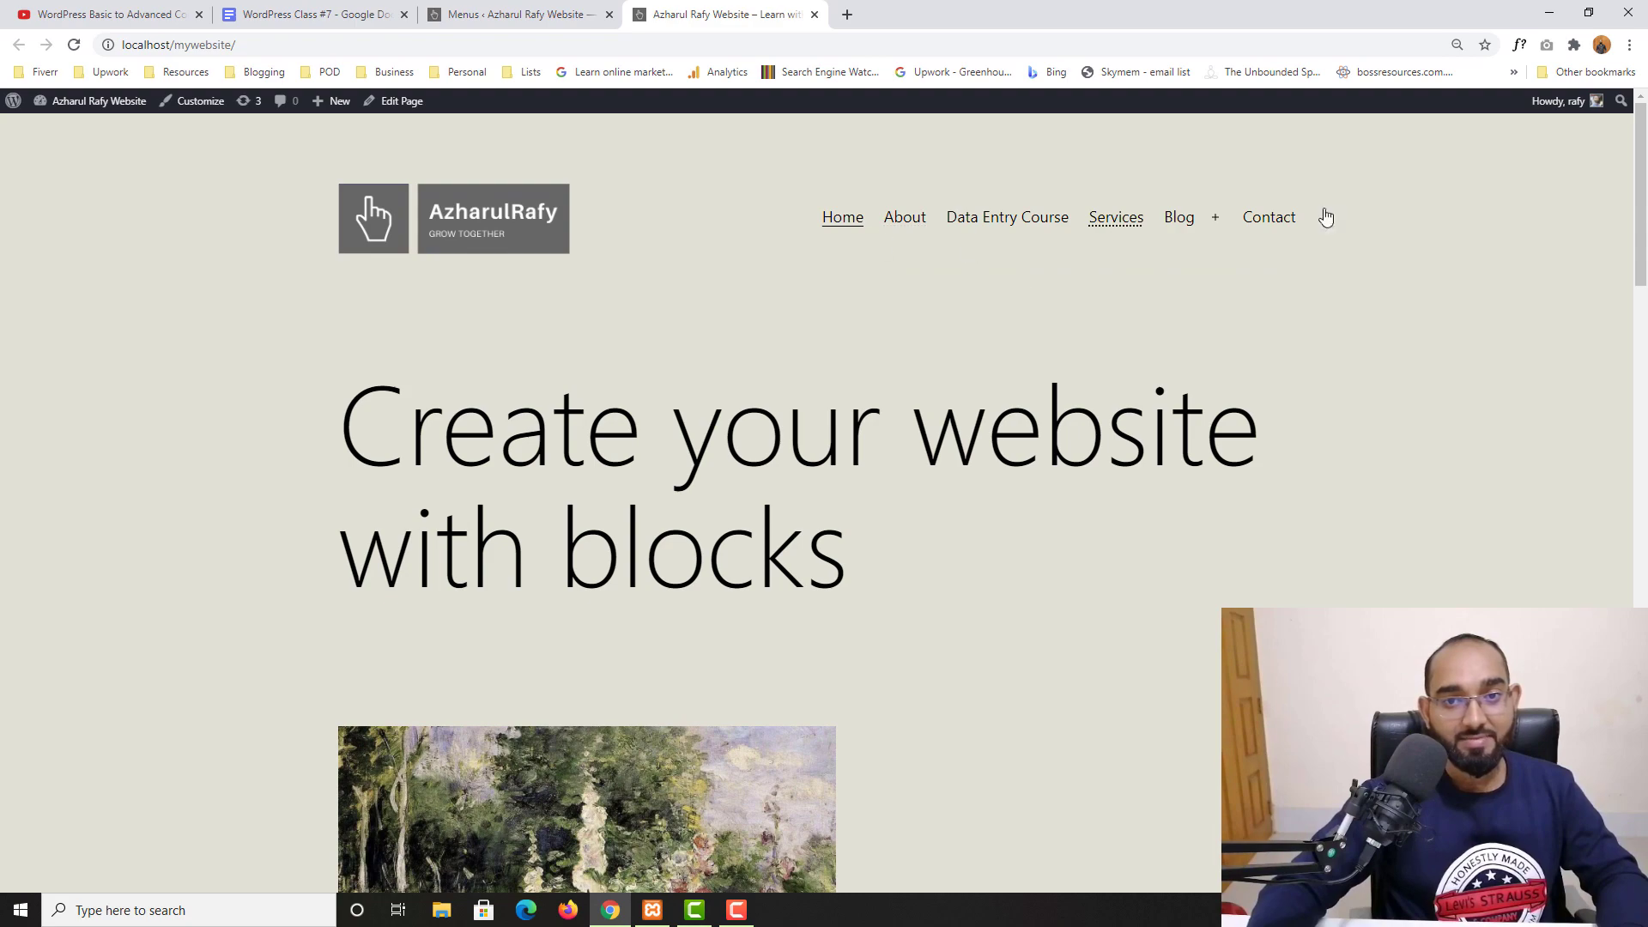
pyautogui.scroll(-15, 427, 637)
pyautogui.scroll(-15, 749, 589)
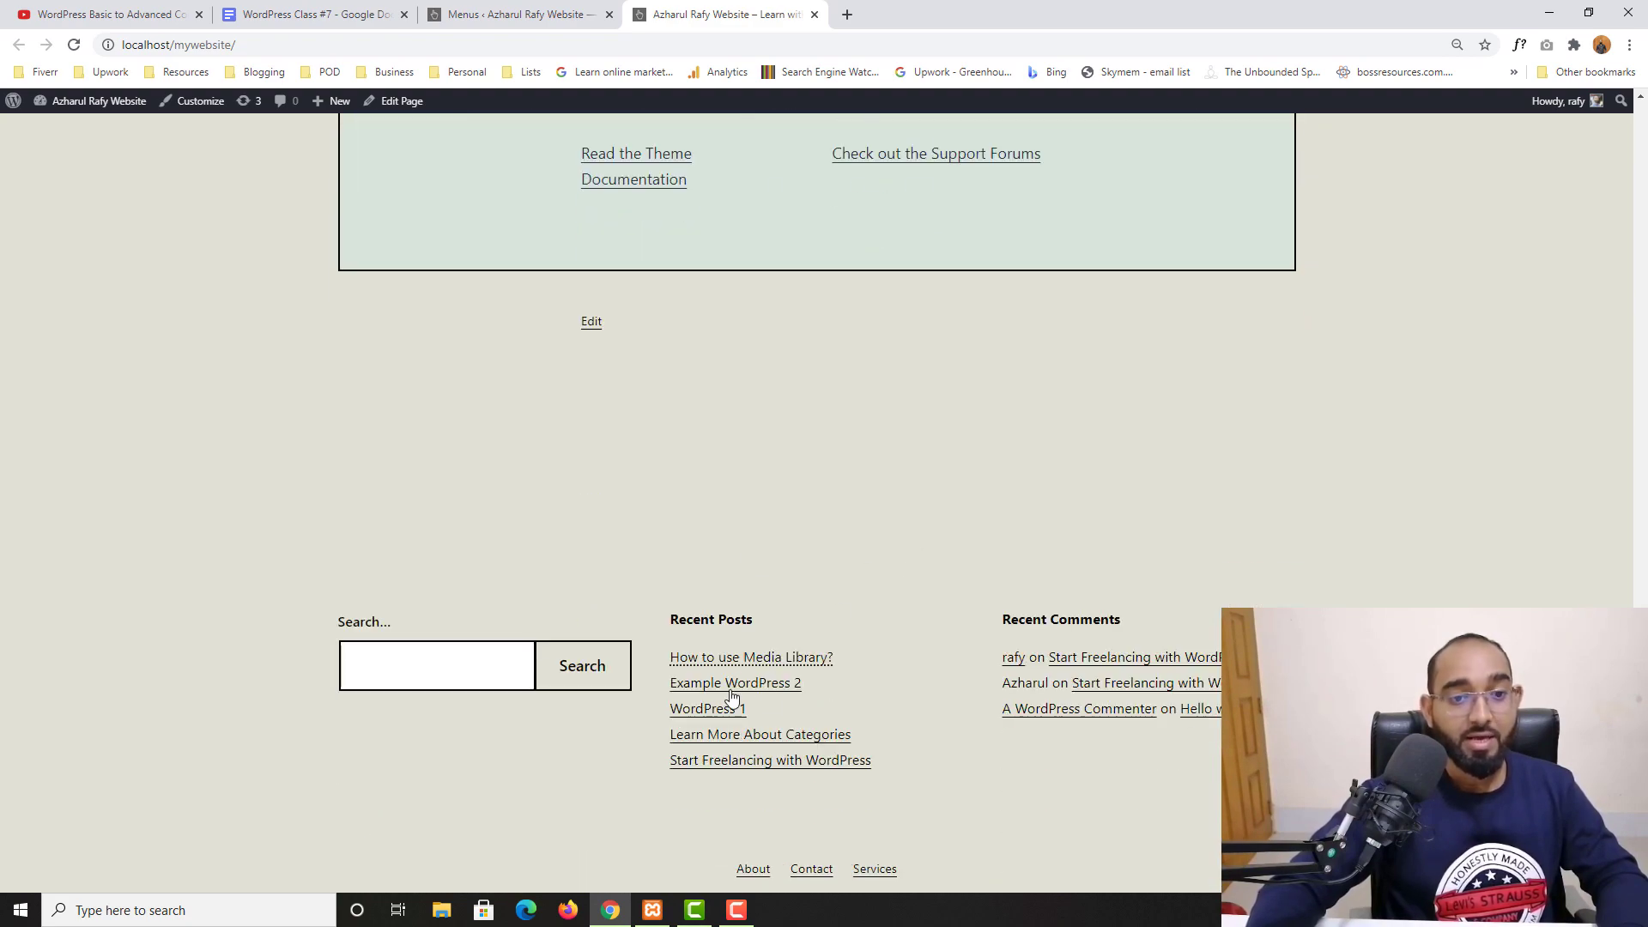
# Open learners.world in a new browser tab and compare its header and footer menus with the local website's footer.
pyautogui.click(847, 14)
pyautogui.write('le')
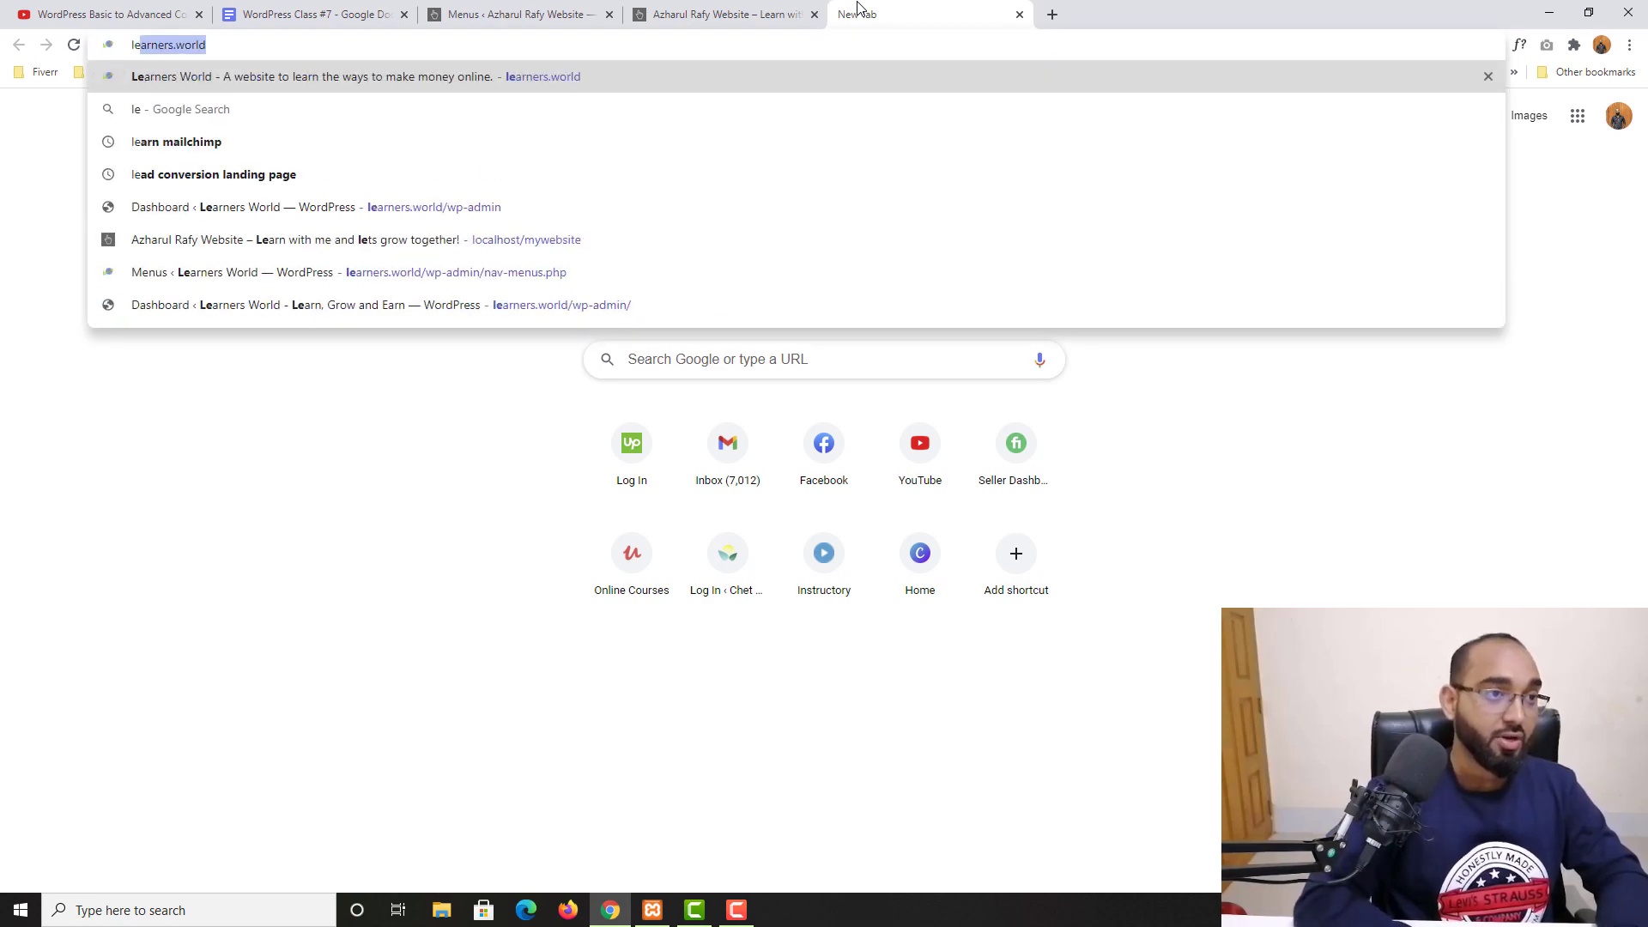
pyautogui.press('Return')
pyautogui.click(725, 15)
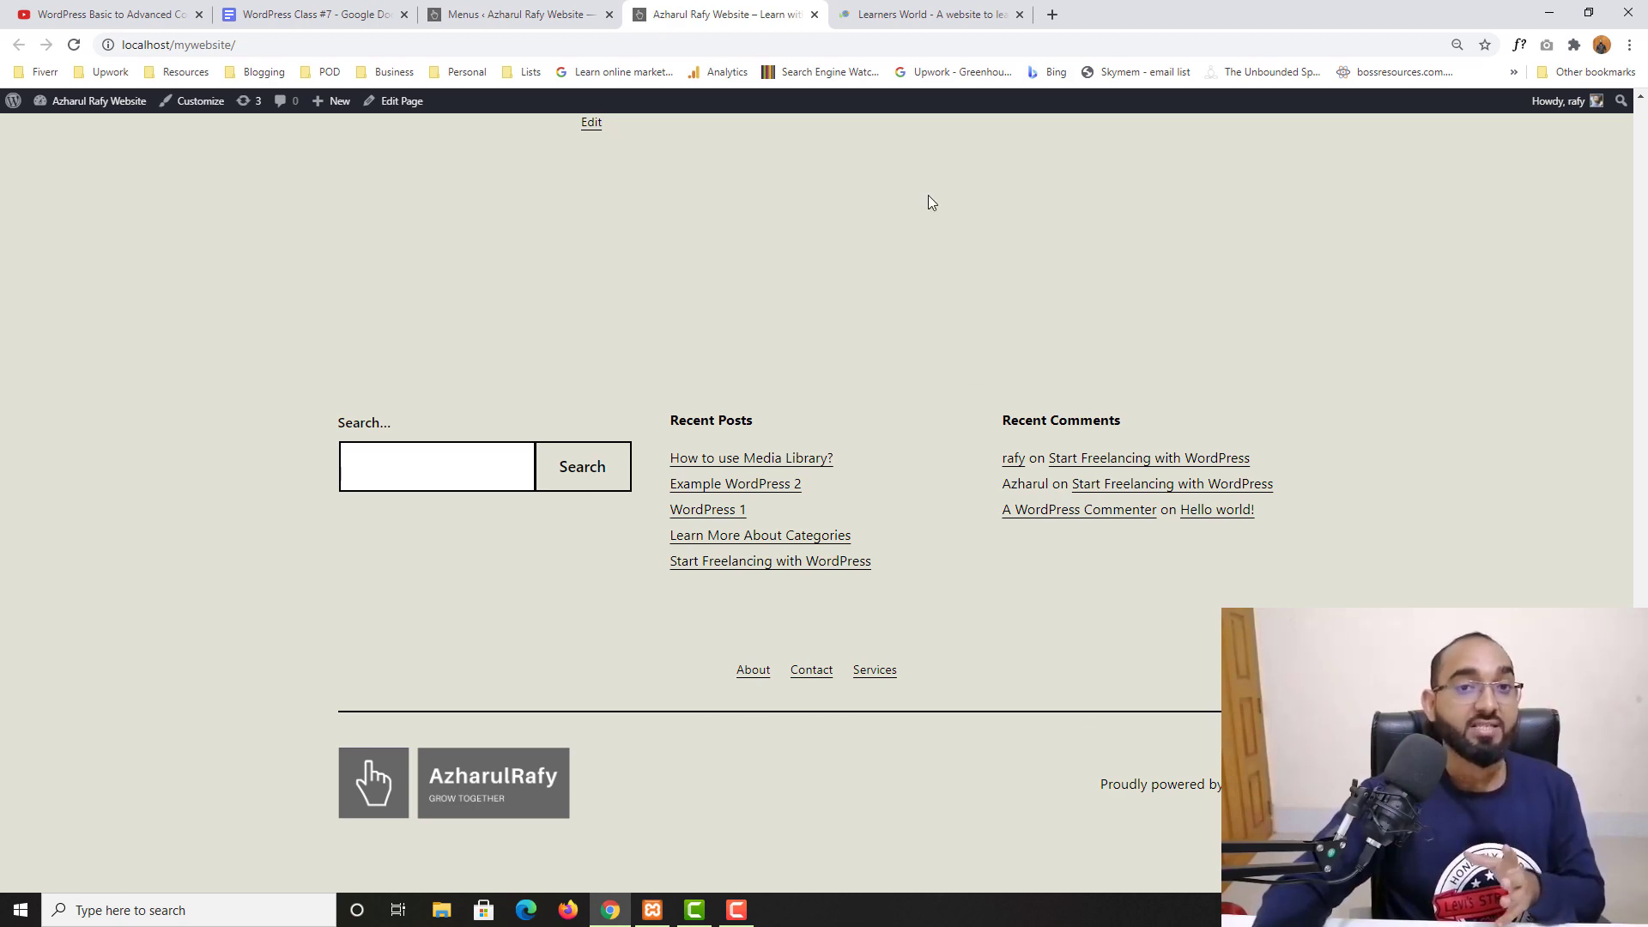
pyautogui.click(932, 15)
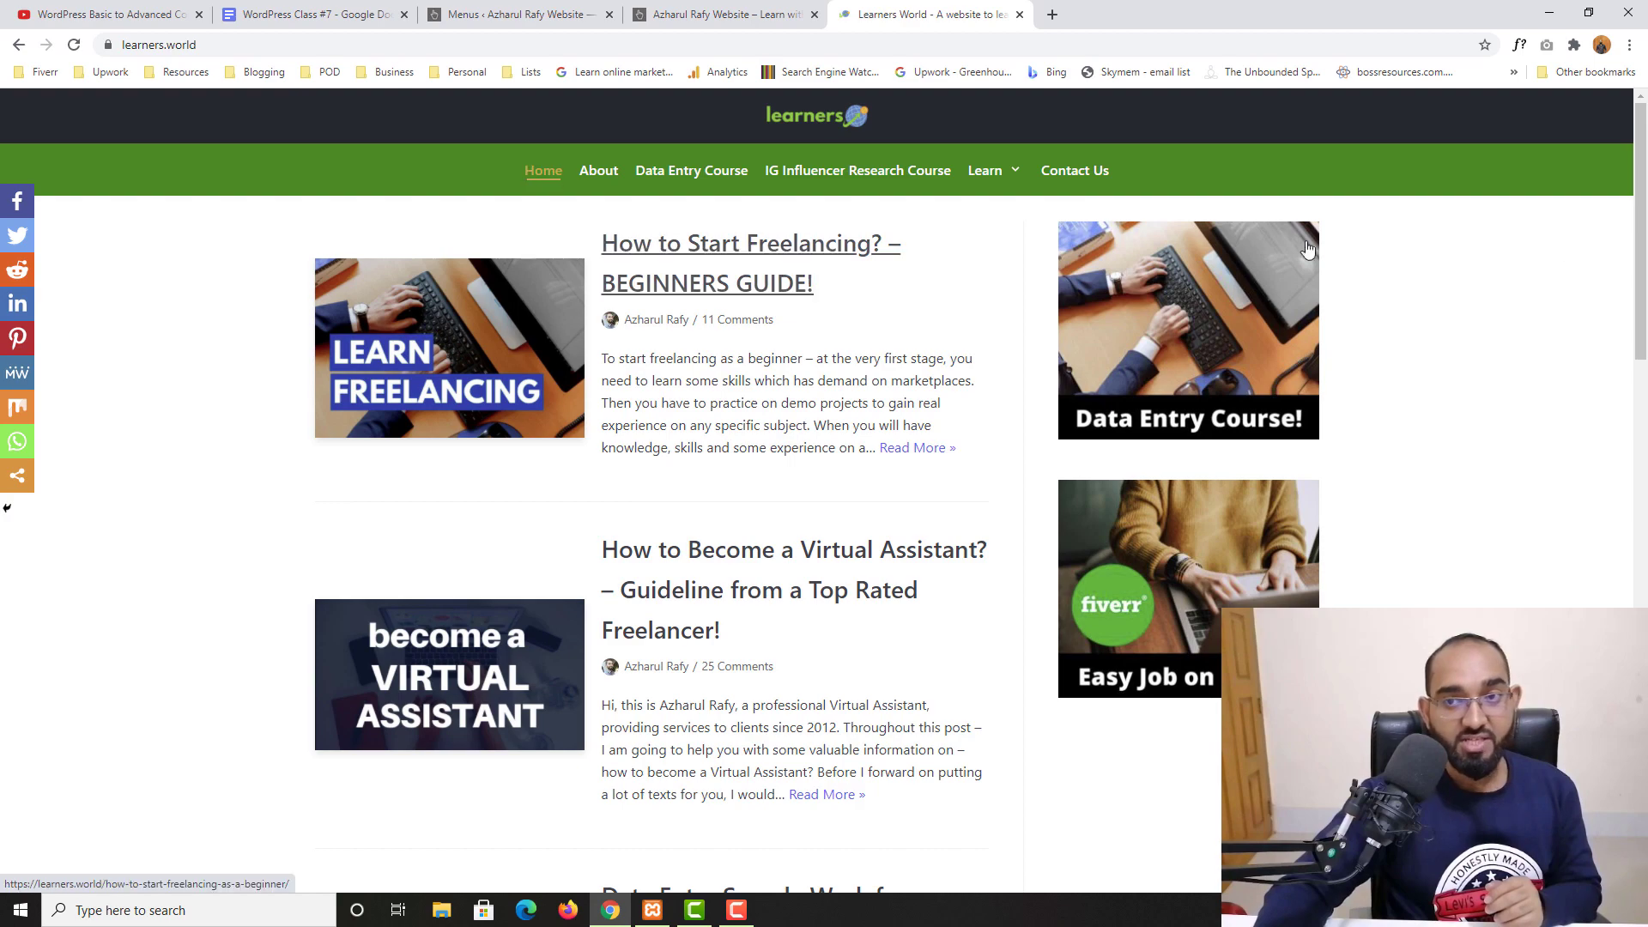
pyautogui.scroll(-20, 1307, 249)
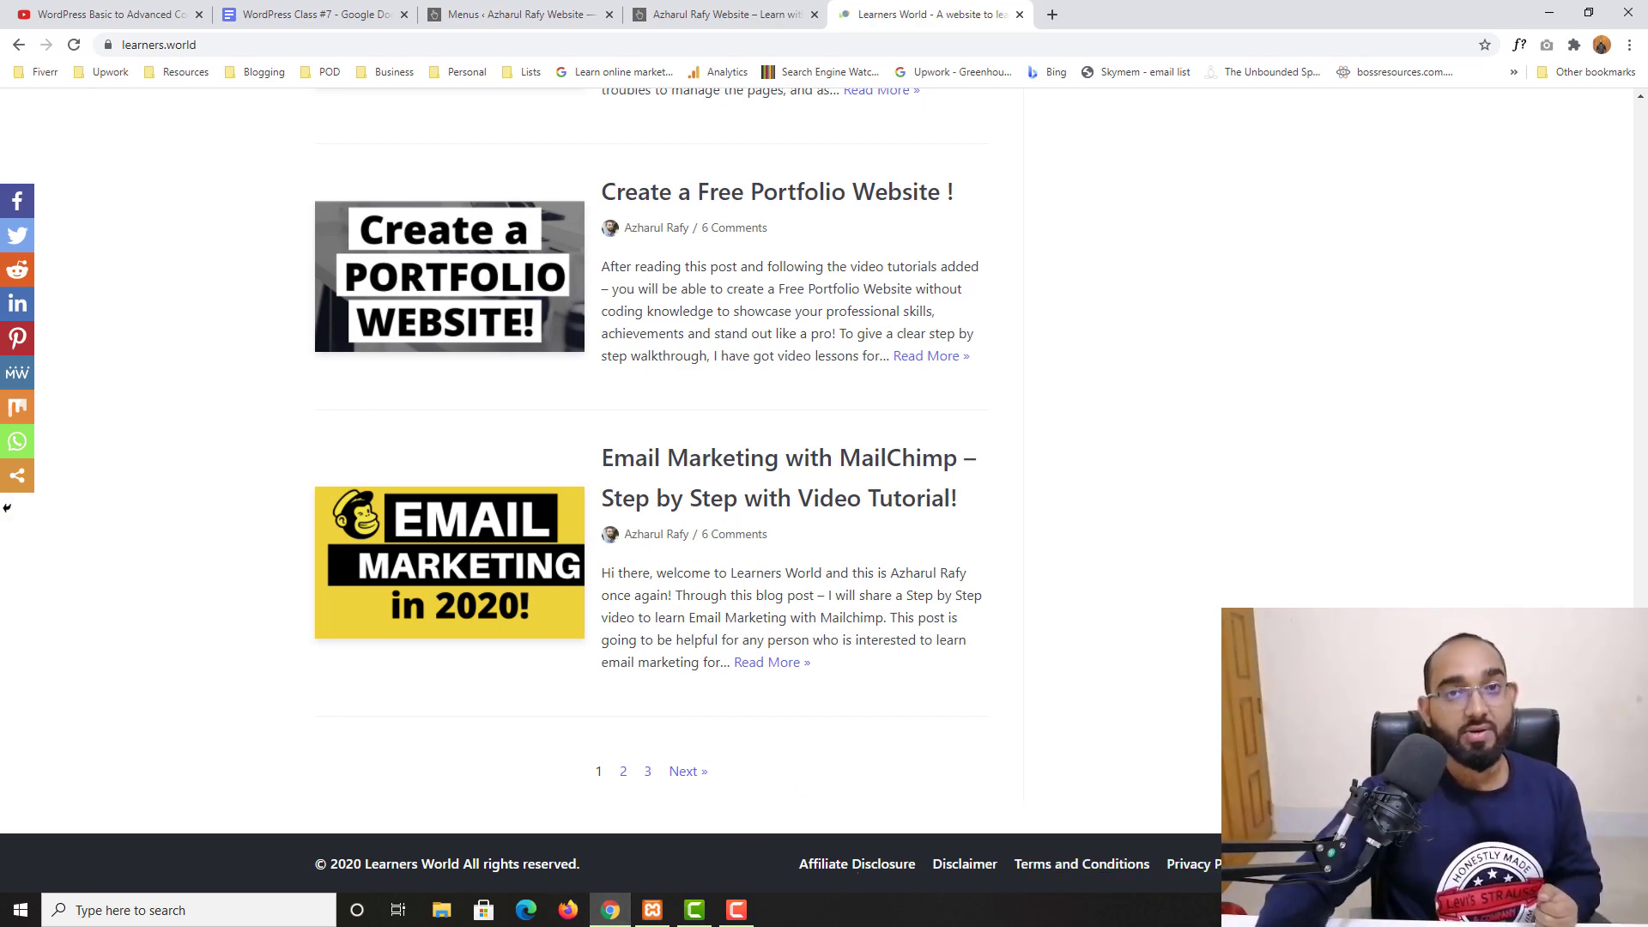
pyautogui.scroll(15, 1114, 732)
pyautogui.scroll(4, 1044, 540)
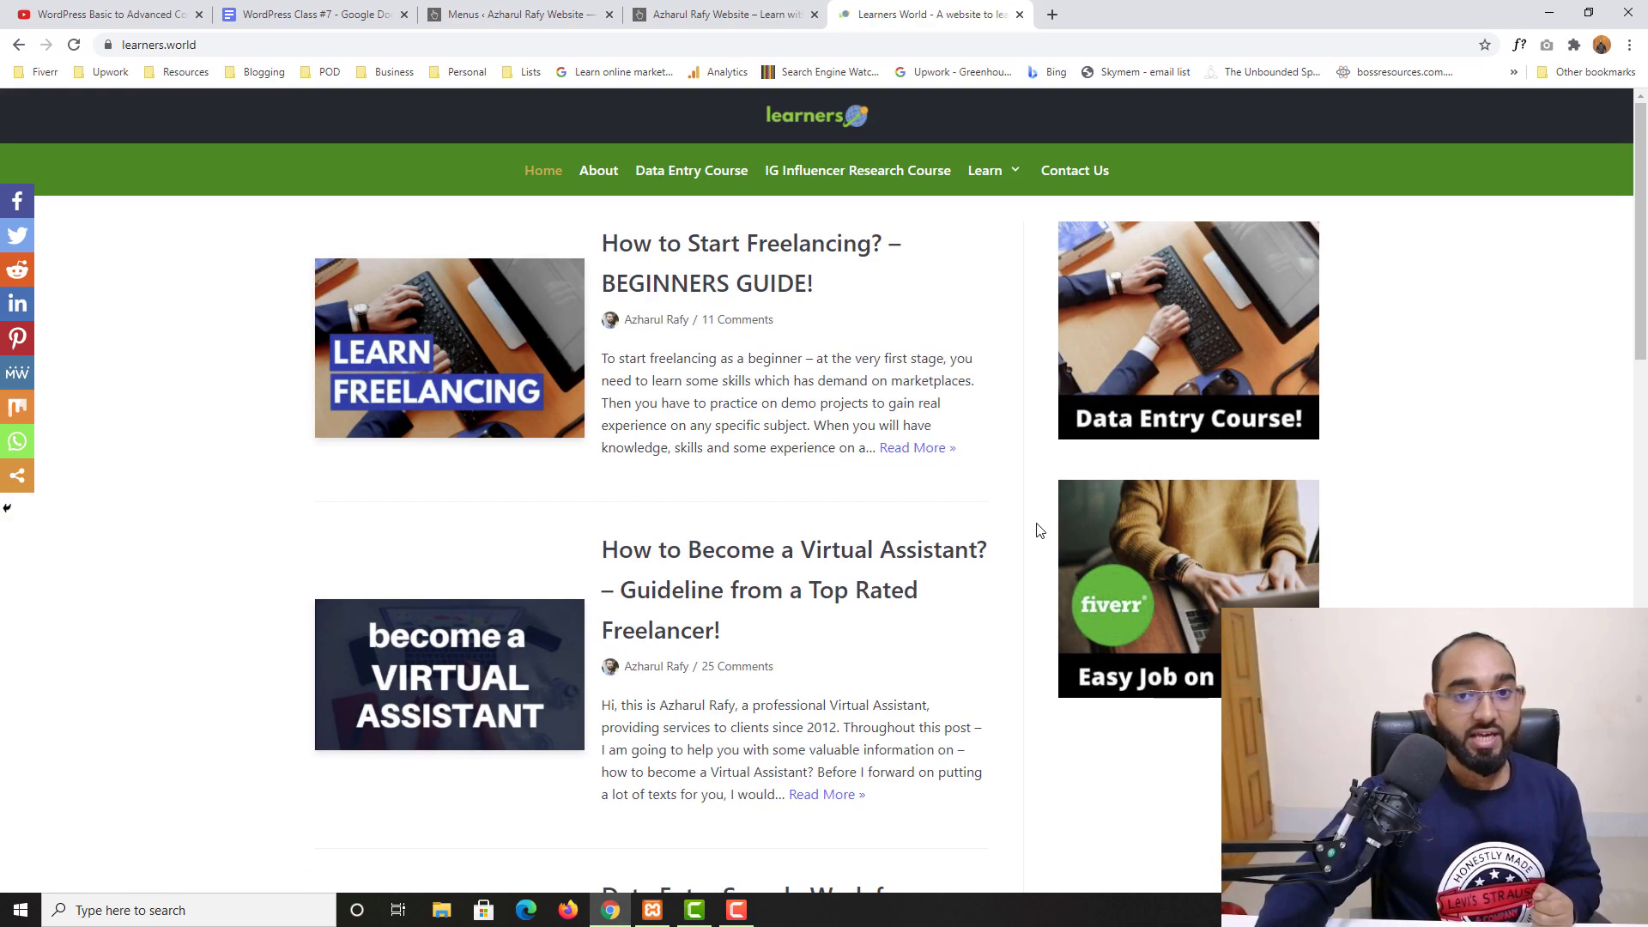
pyautogui.scroll(-18, 1040, 530)
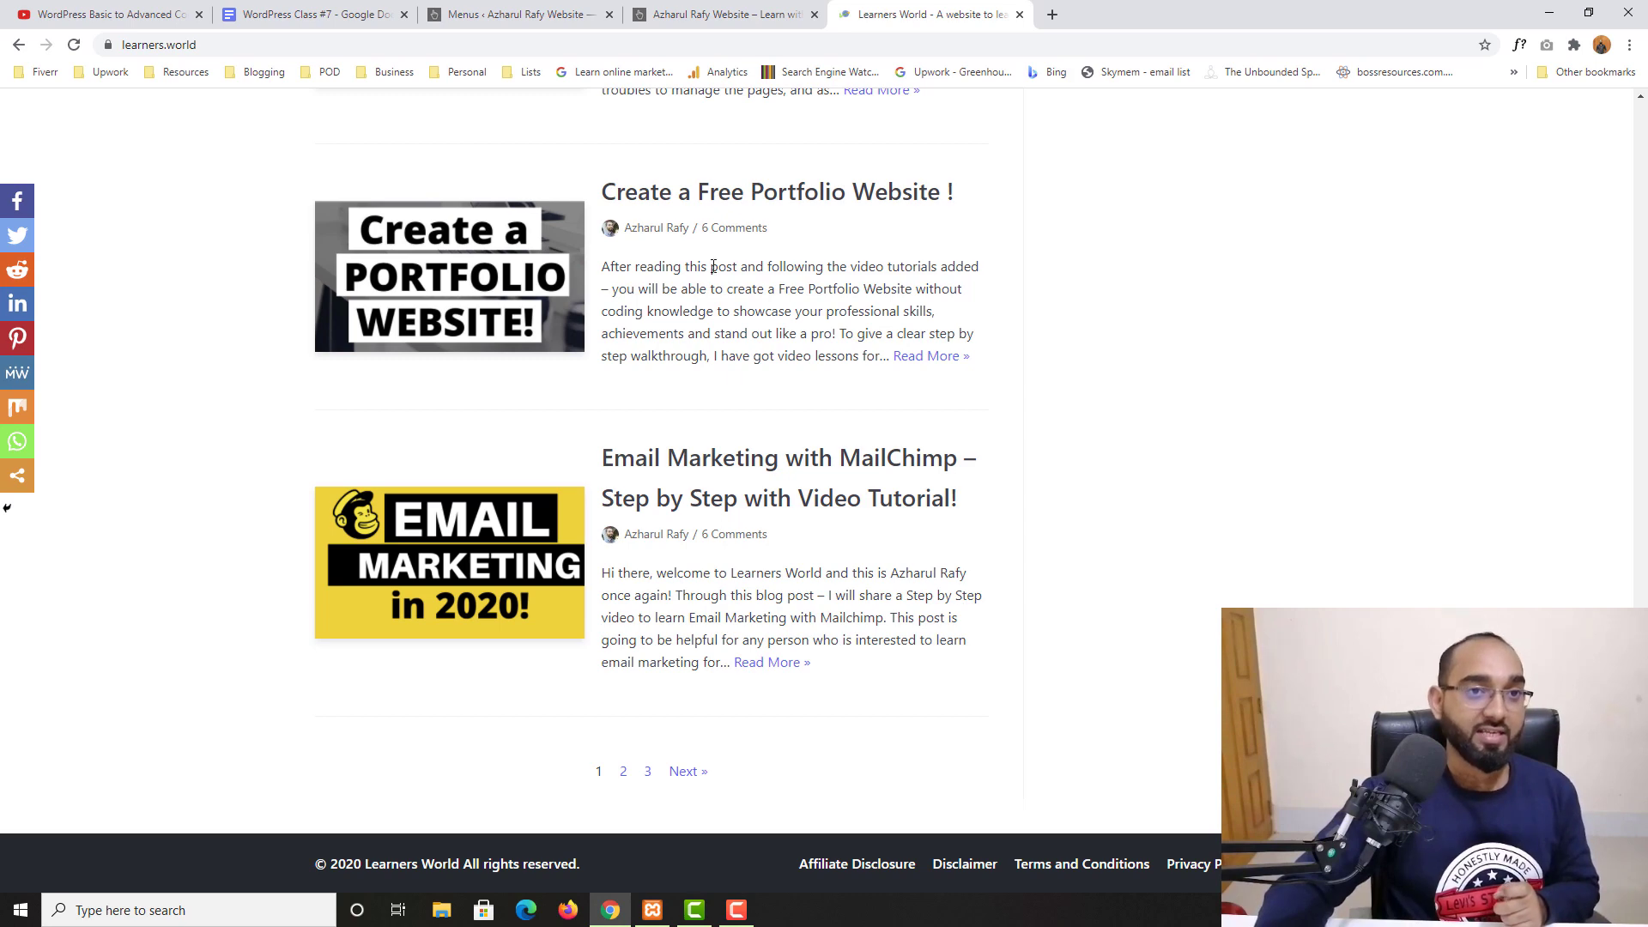
pyautogui.click(680, 14)
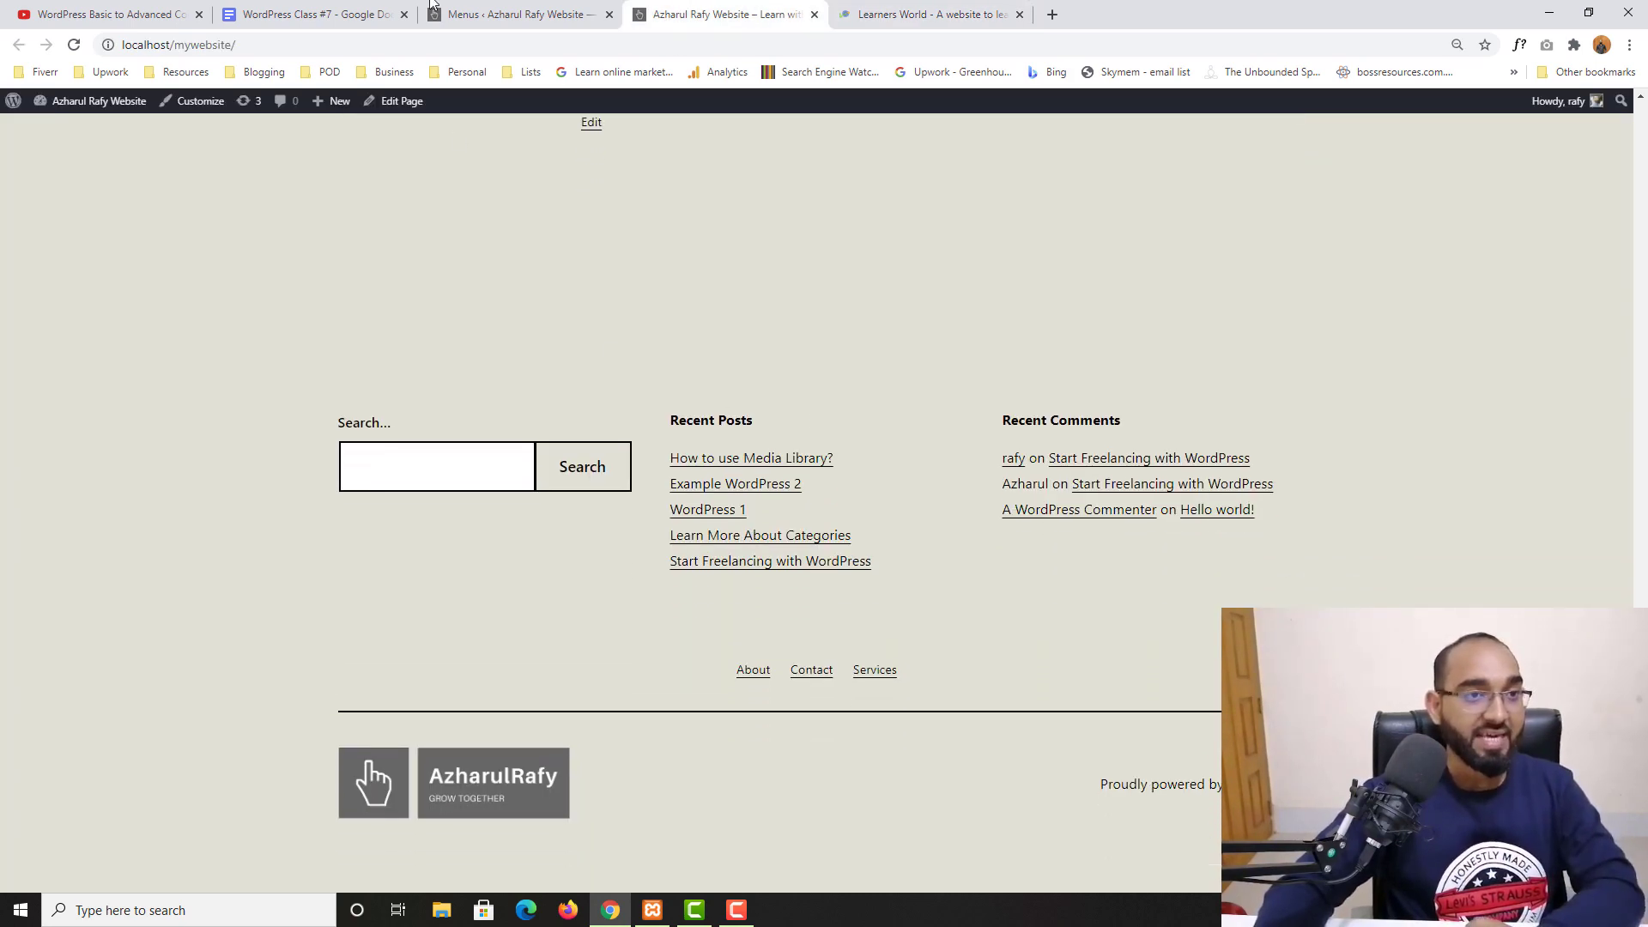
# Go back to the menu editor, load Header Menu (Primary menu) for editing, review its structure and settings, and save it.
pyautogui.click(472, 12)
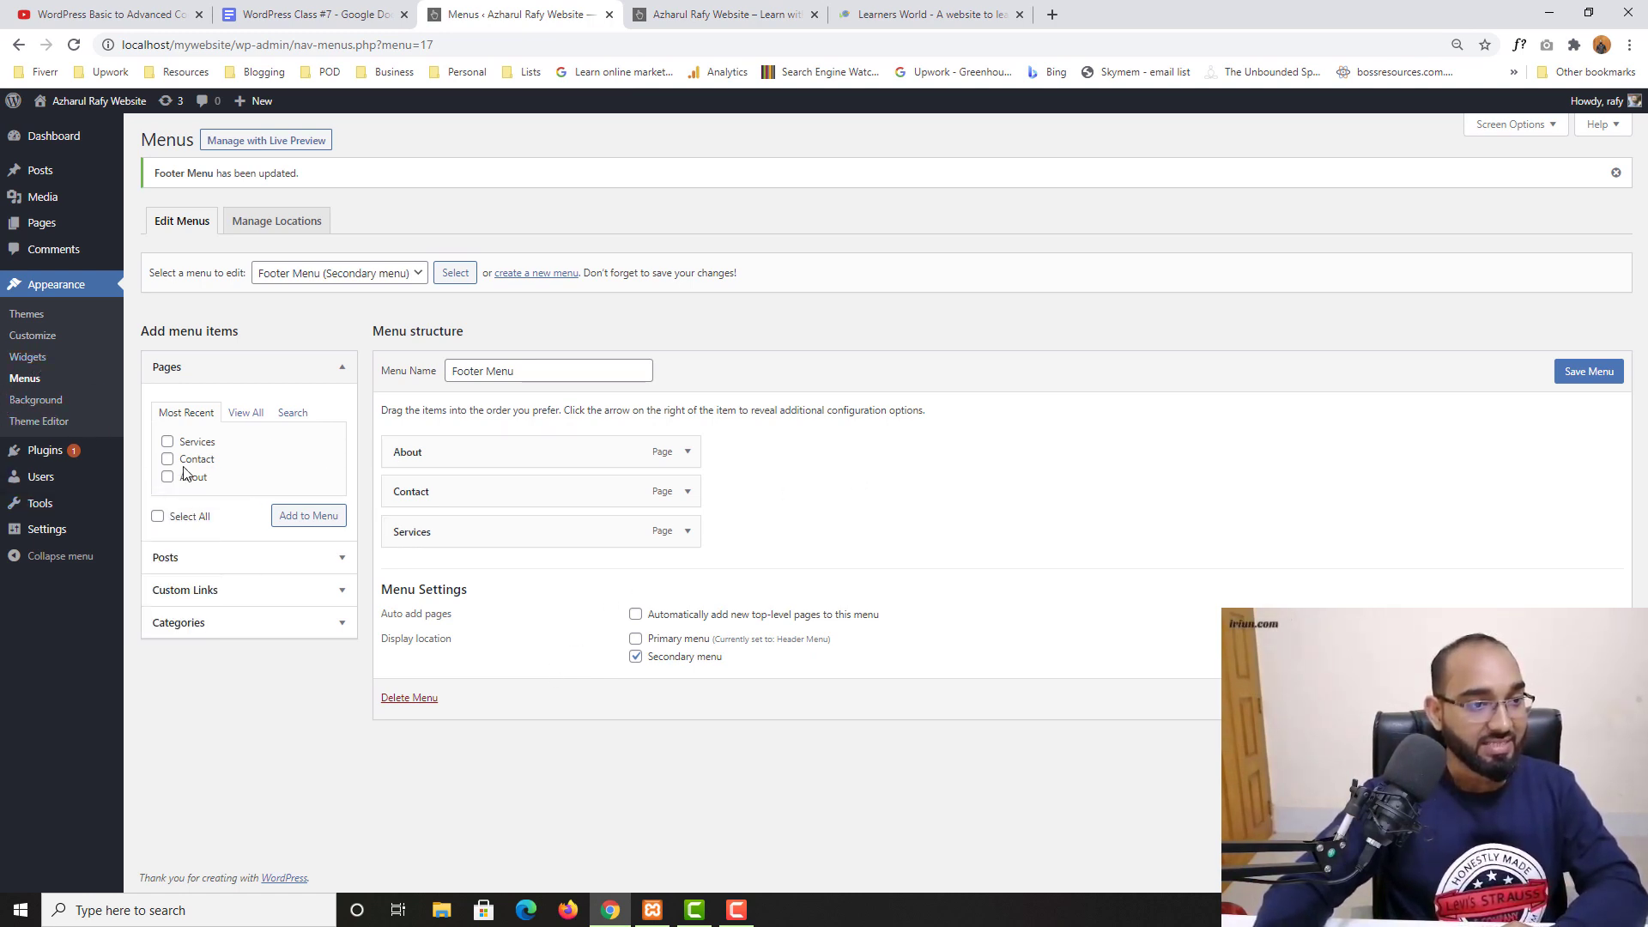
pyautogui.click(31, 382)
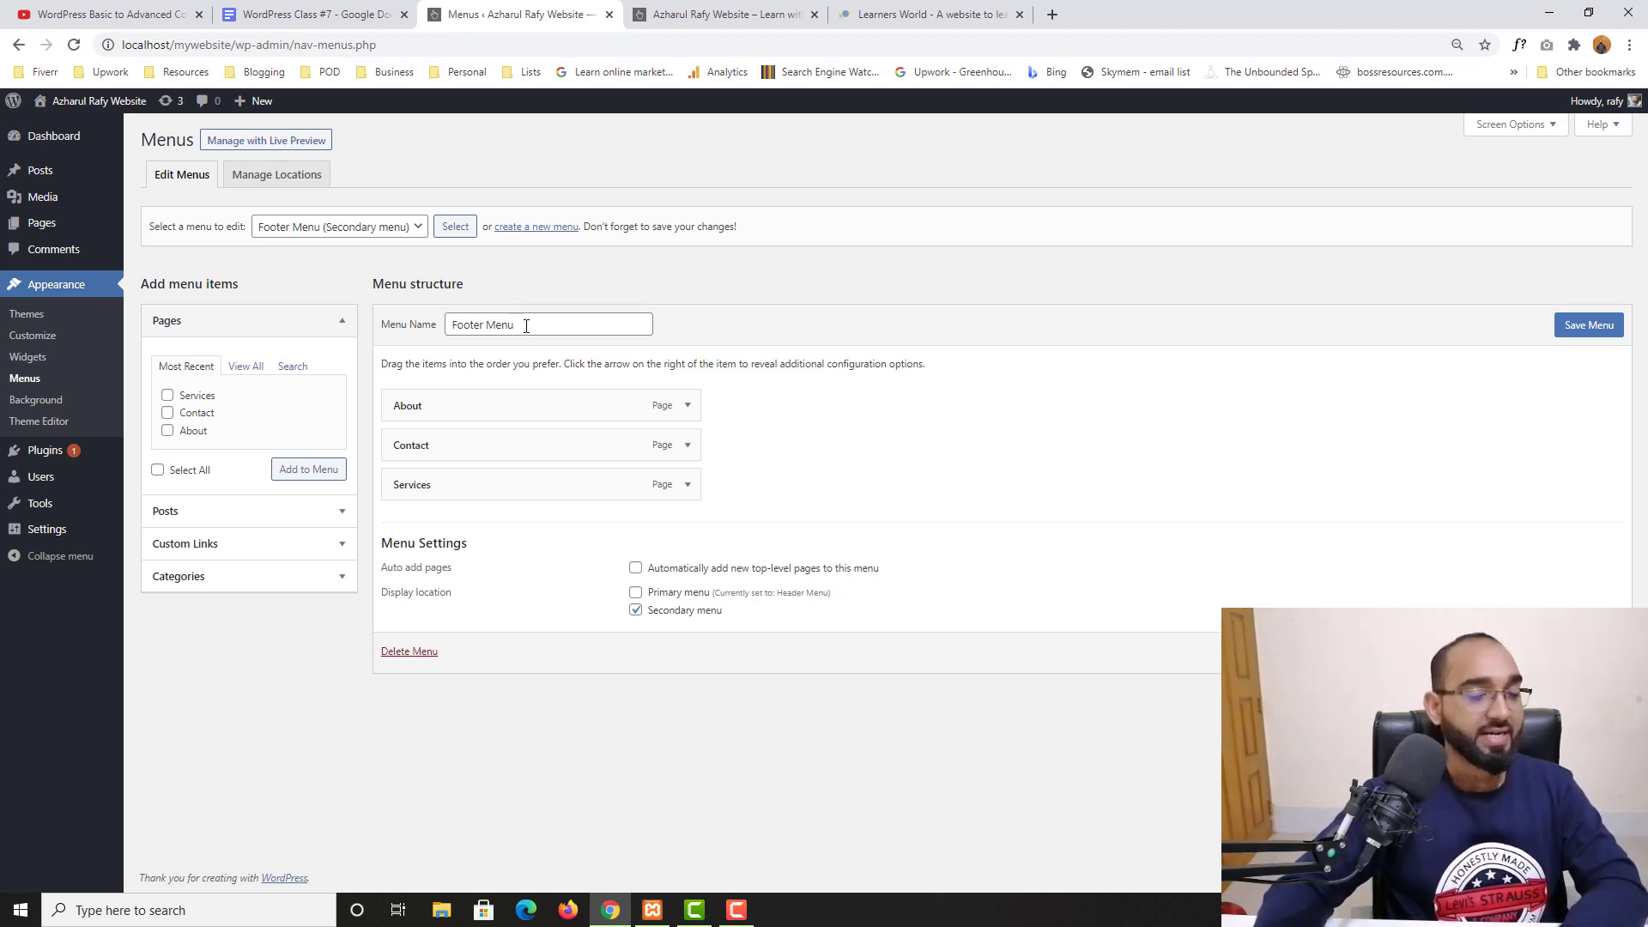
pyautogui.click(379, 226)
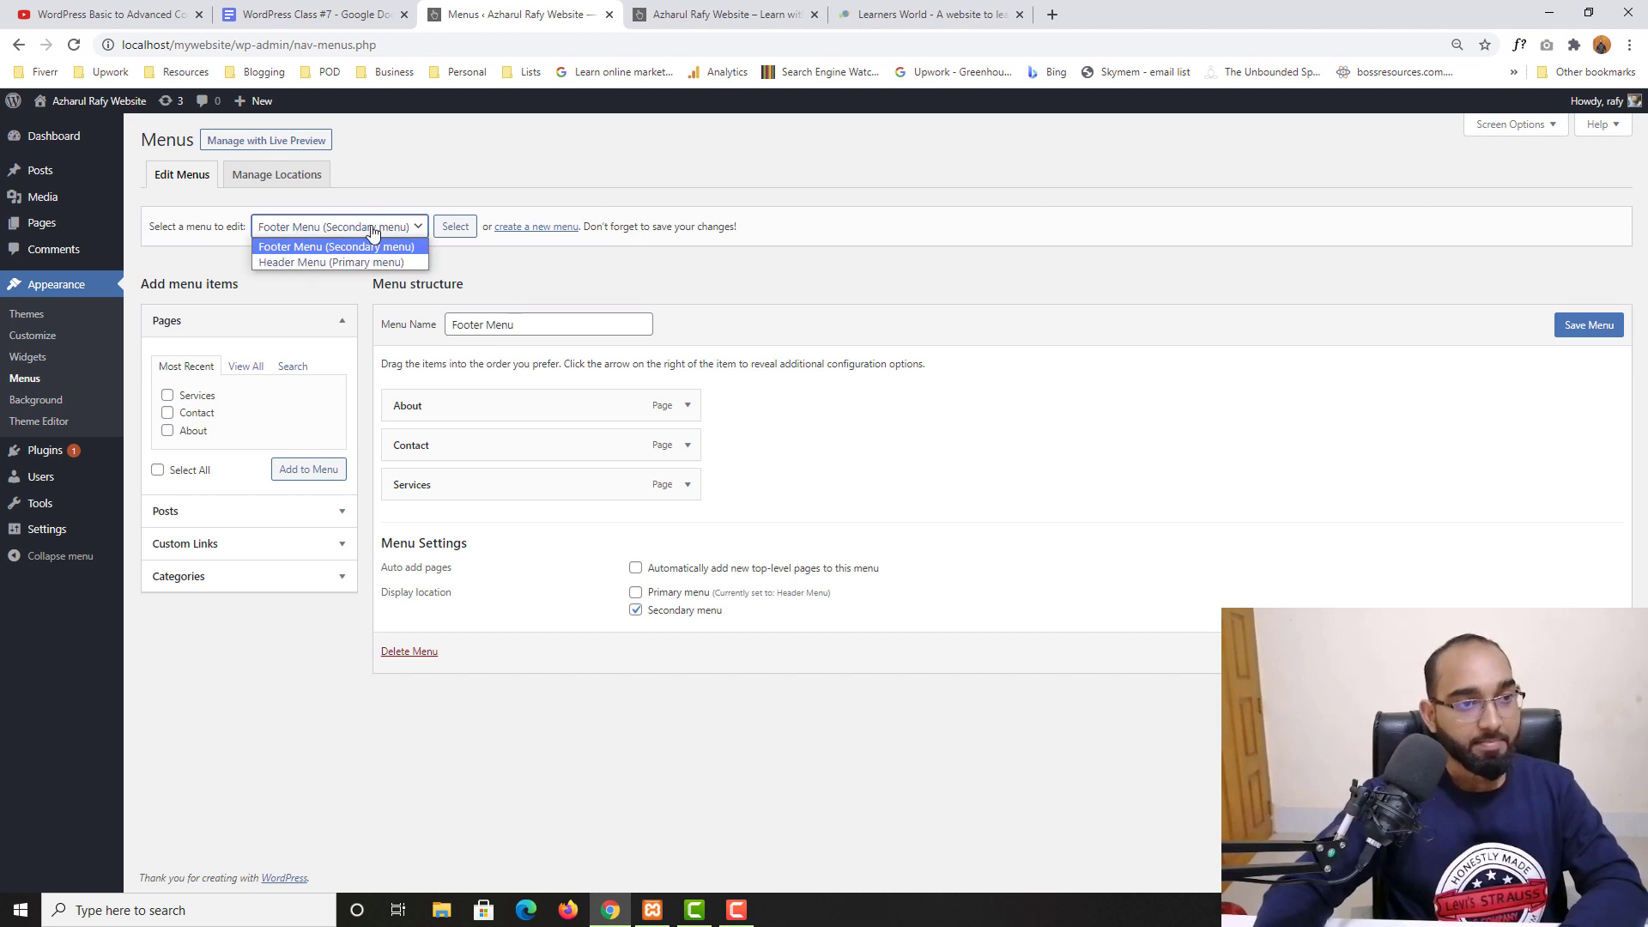
pyautogui.click(286, 261)
pyautogui.click(455, 228)
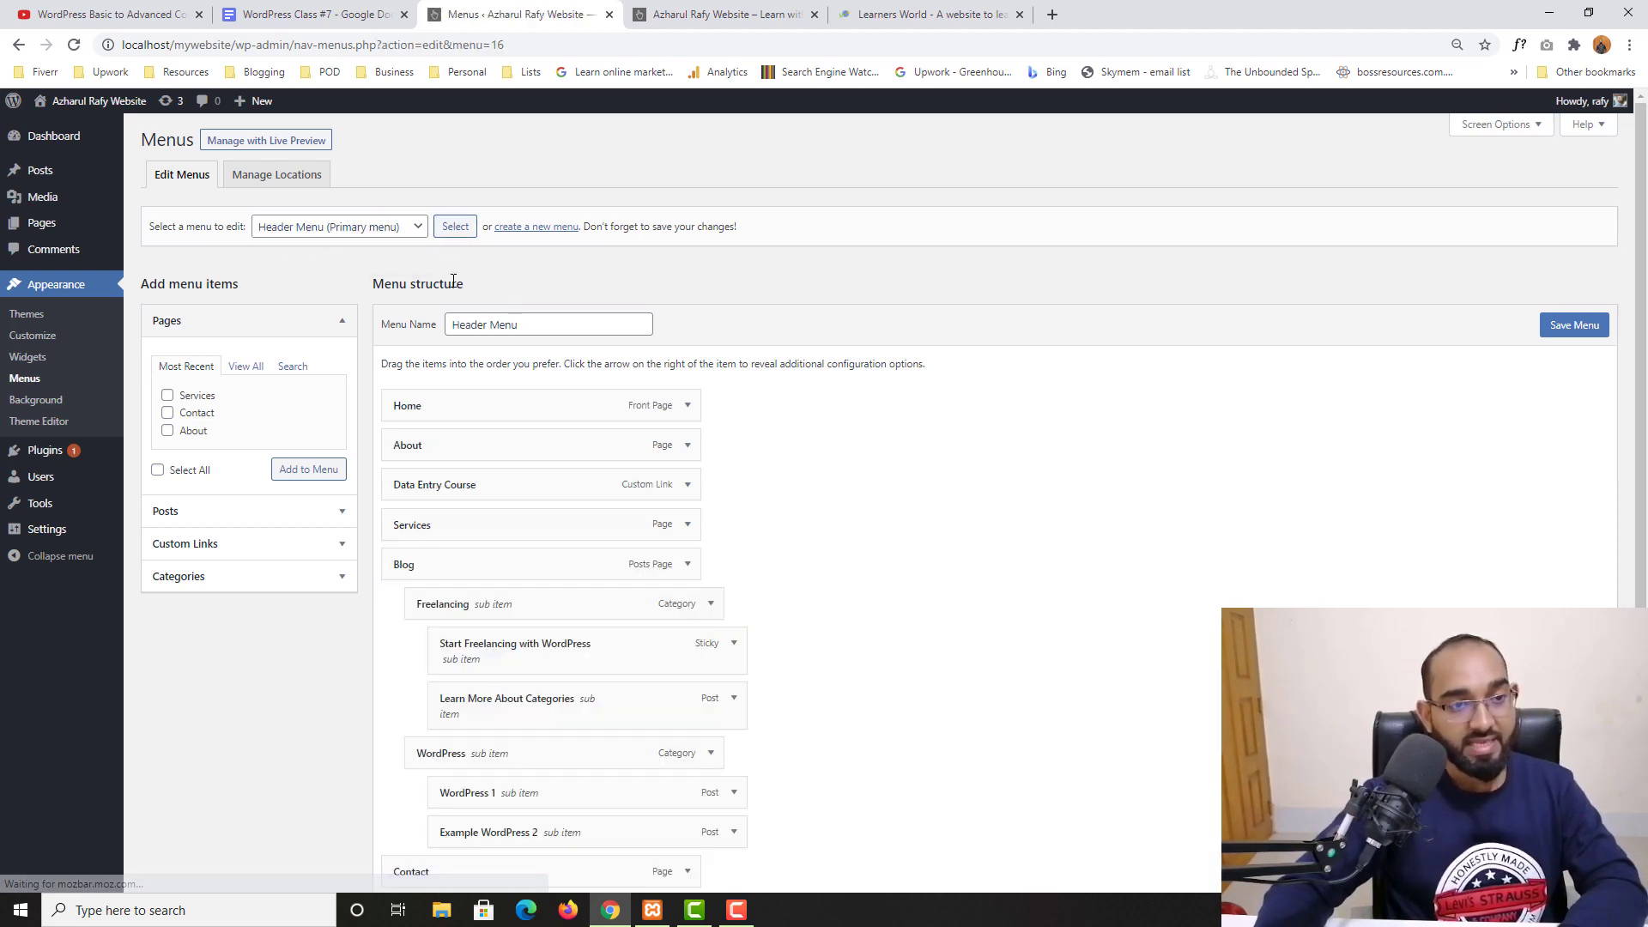
pyautogui.scroll(-3, 722, 707)
pyautogui.scroll(3, 799, 685)
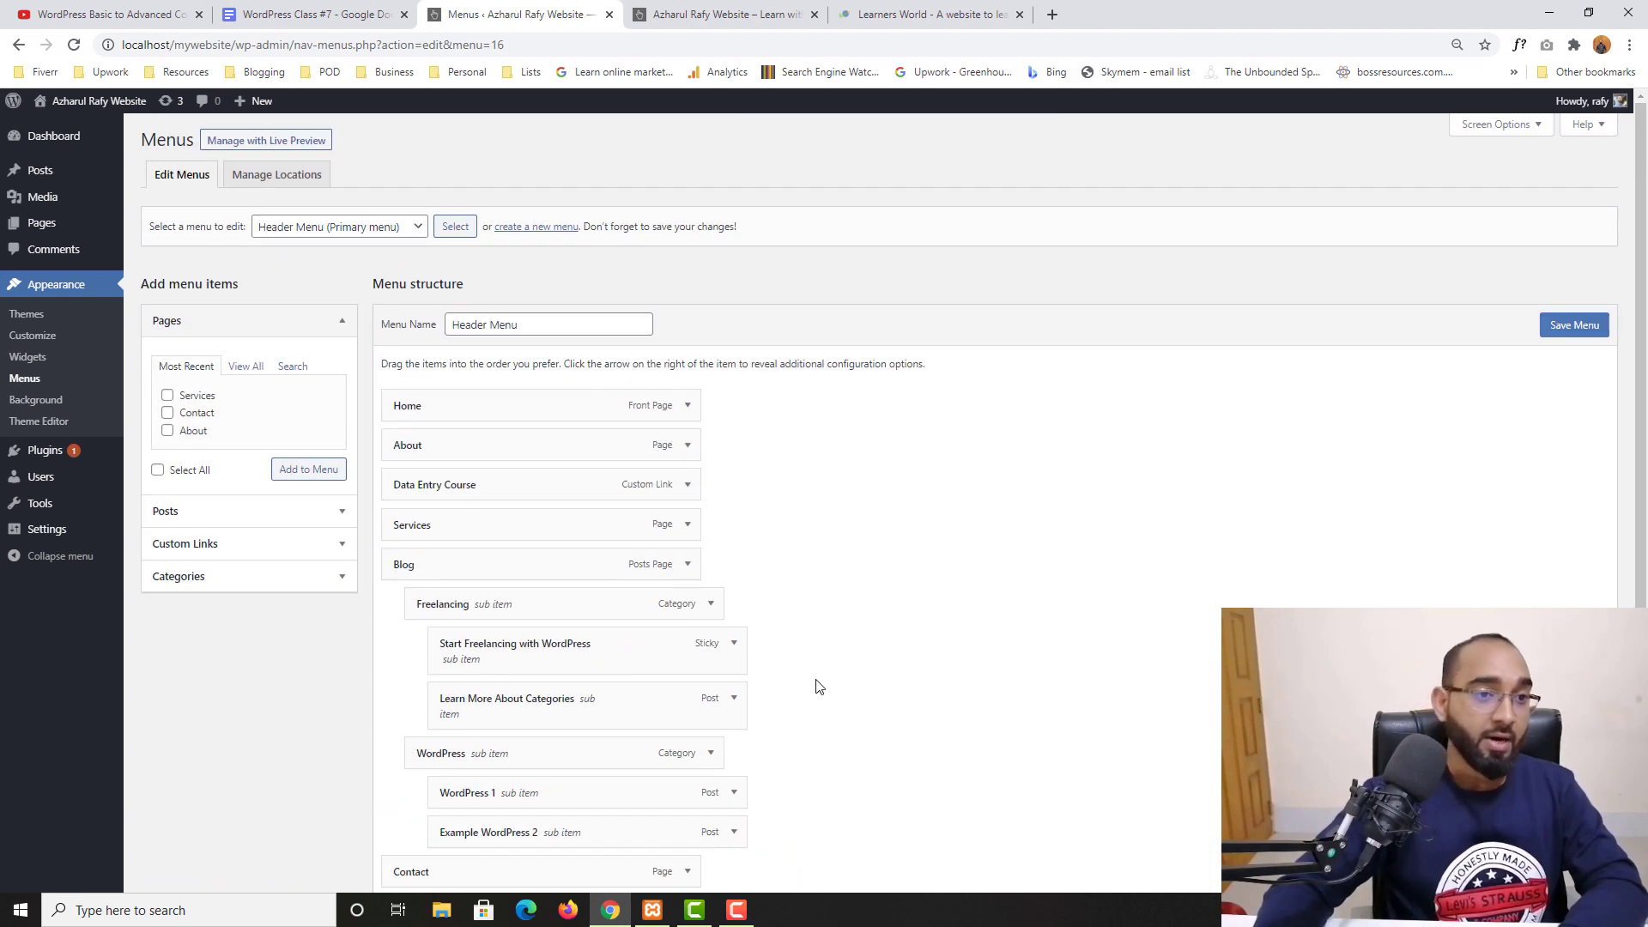
pyautogui.scroll(-3, 839, 655)
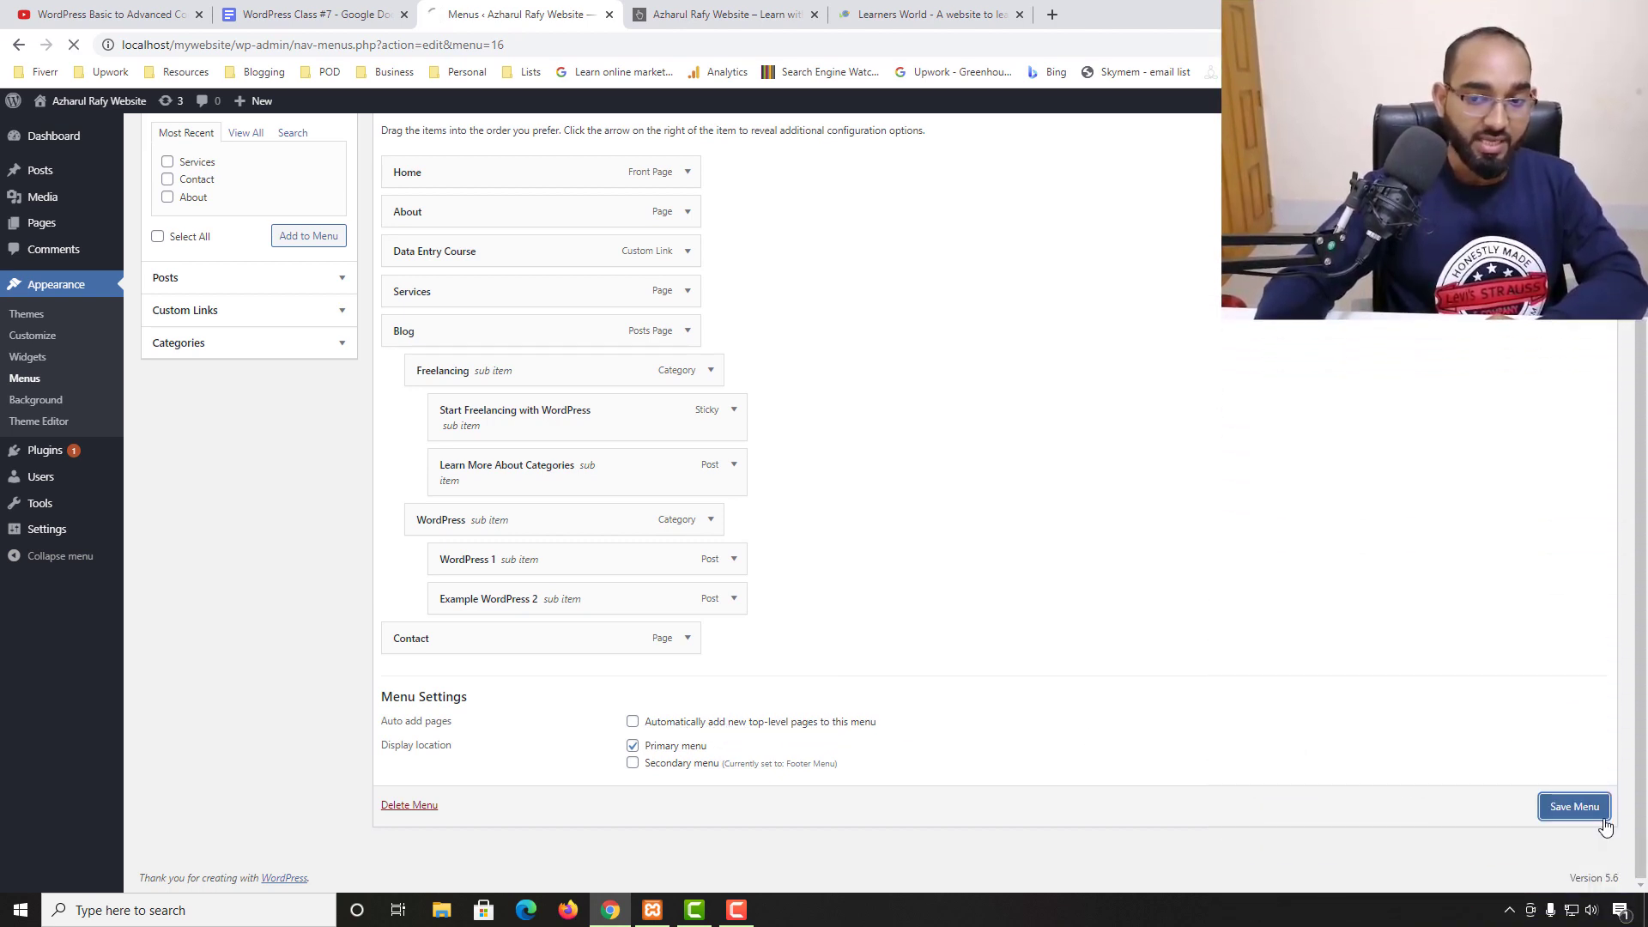
pyautogui.click(1587, 809)
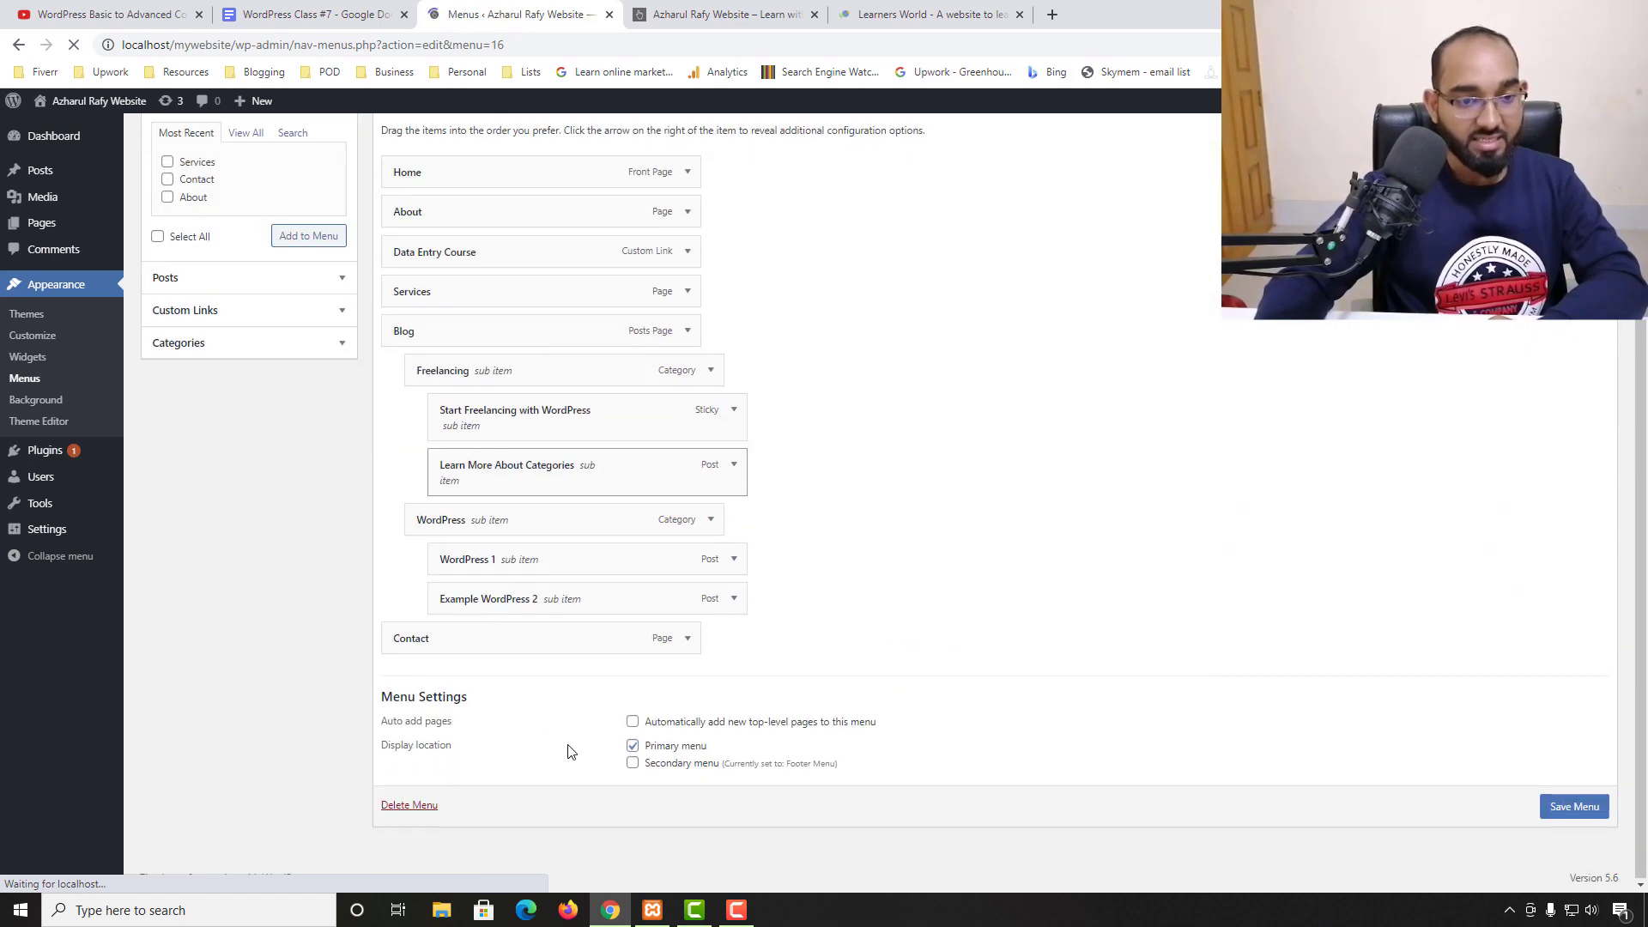
pyautogui.scroll(3, 858, 601)
pyautogui.scroll(1, 1035, 537)
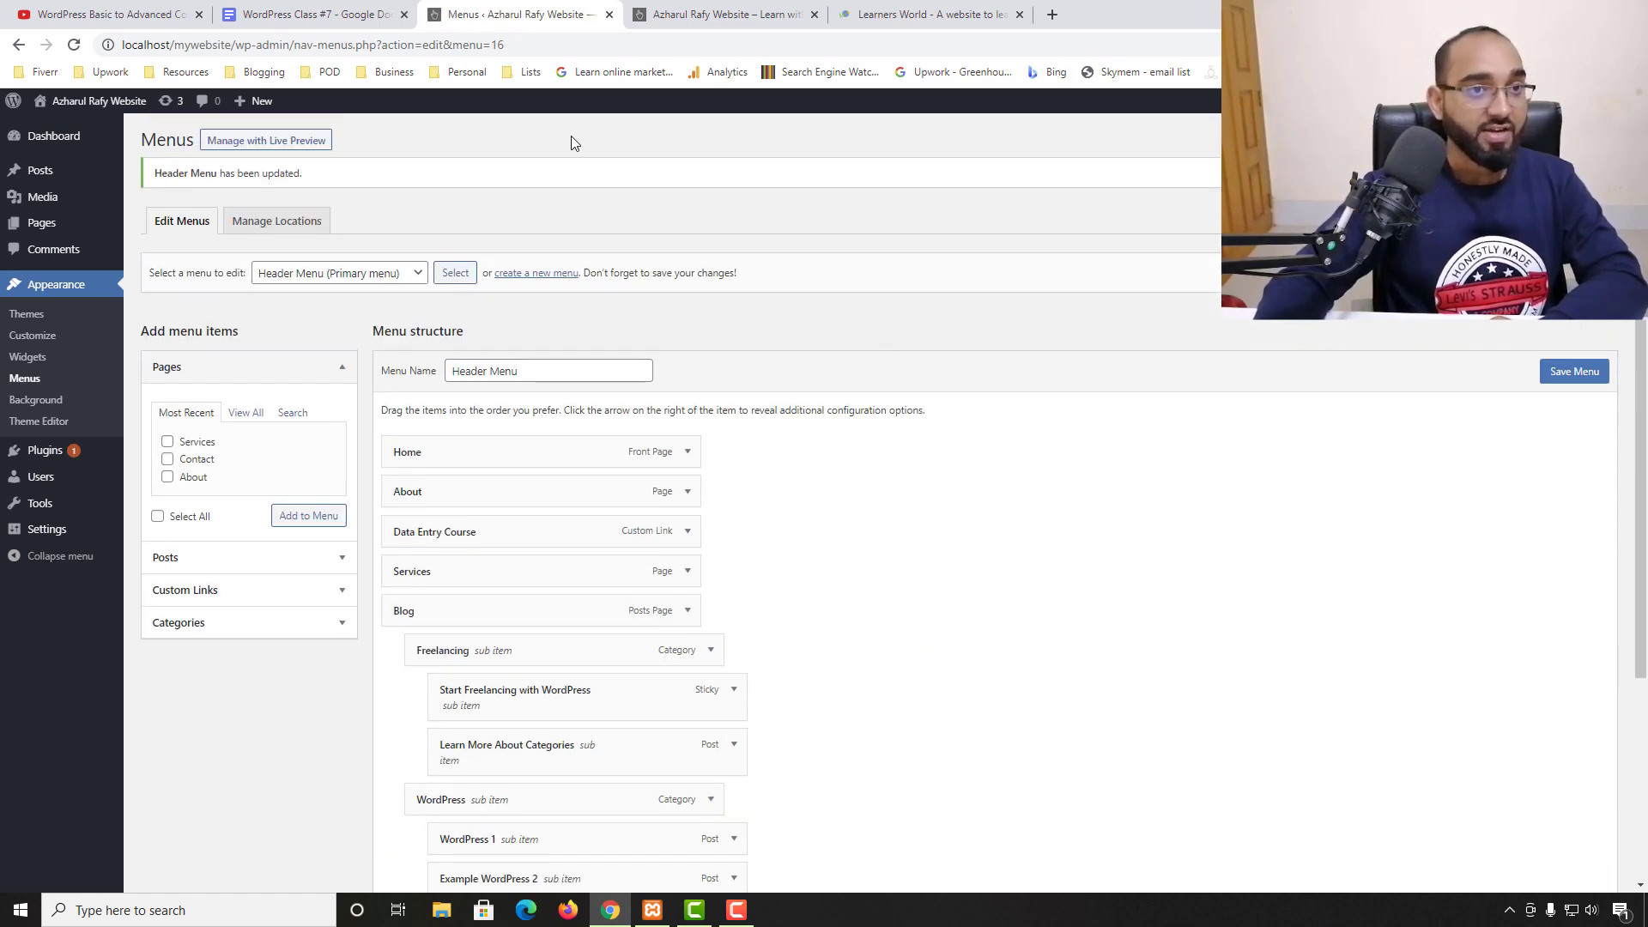
# Create a new page titled "Privacy" and publish it.
pyautogui.moveTo(52, 222)
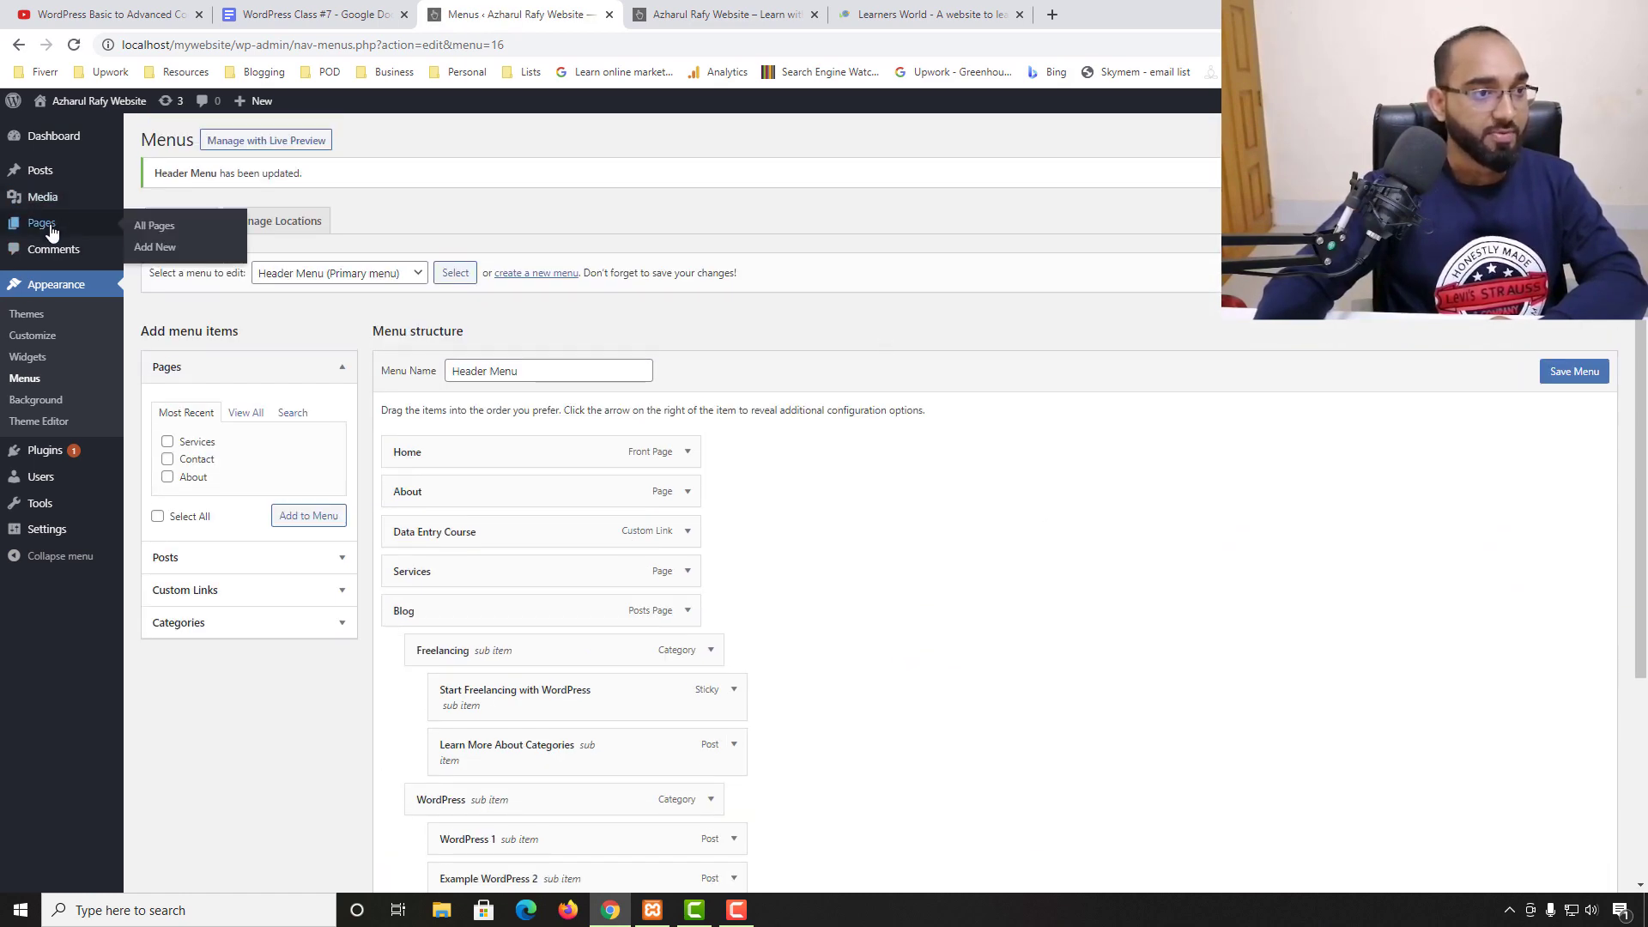
pyautogui.click(164, 248)
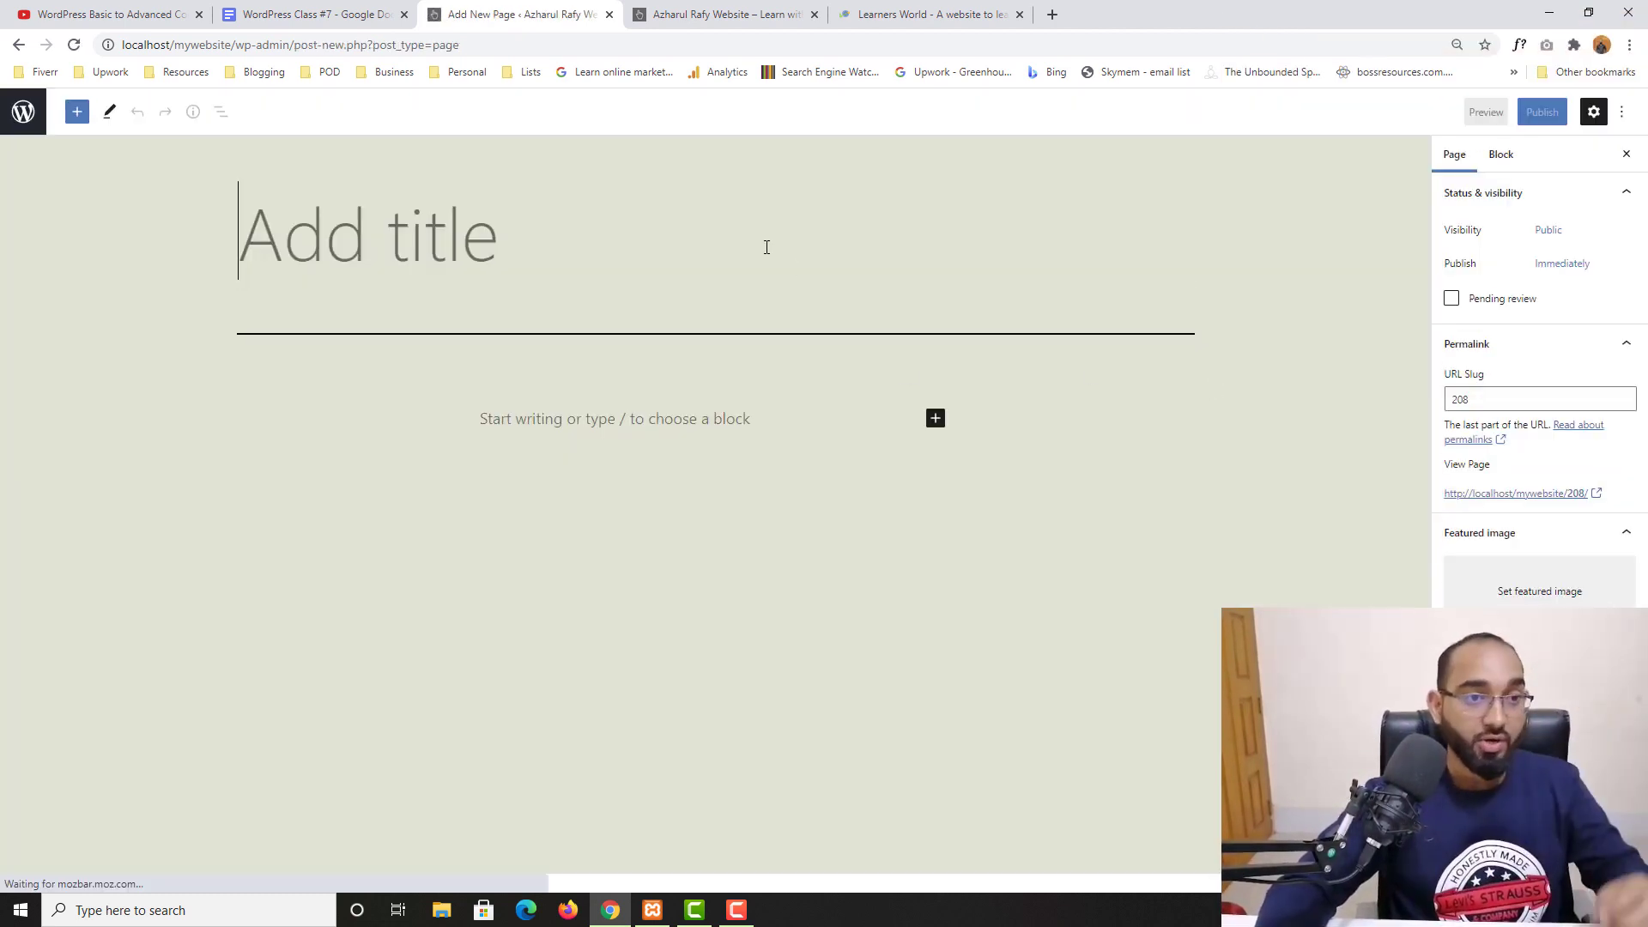
pyautogui.write('Pr')
pyautogui.write('ivacy')
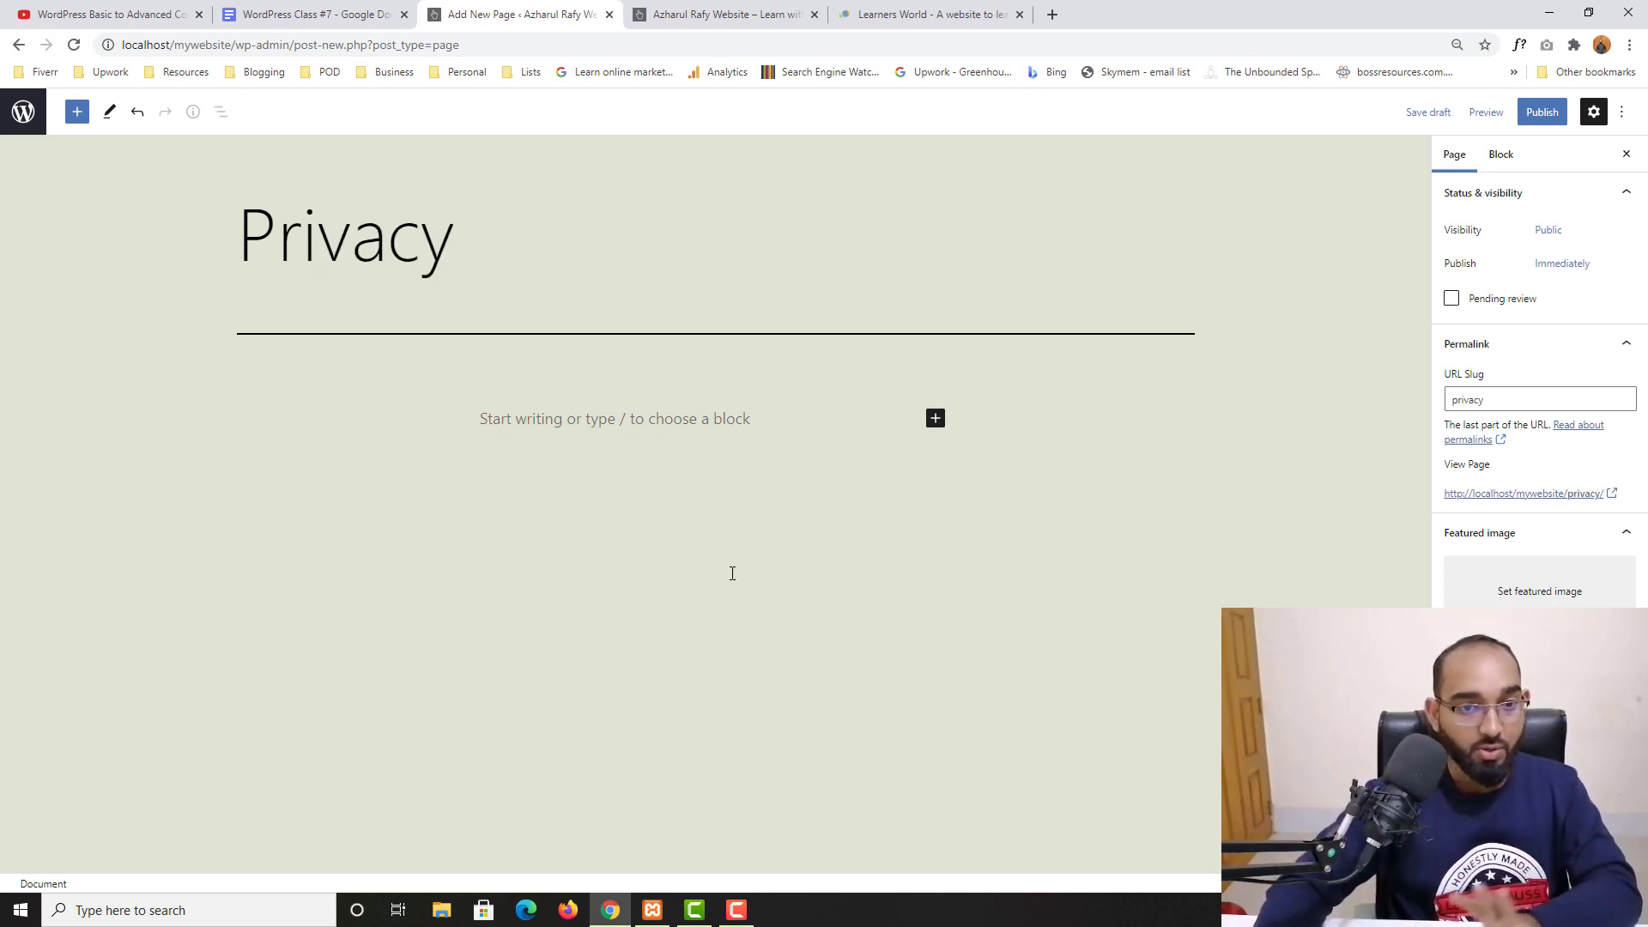
pyautogui.click(1543, 115)
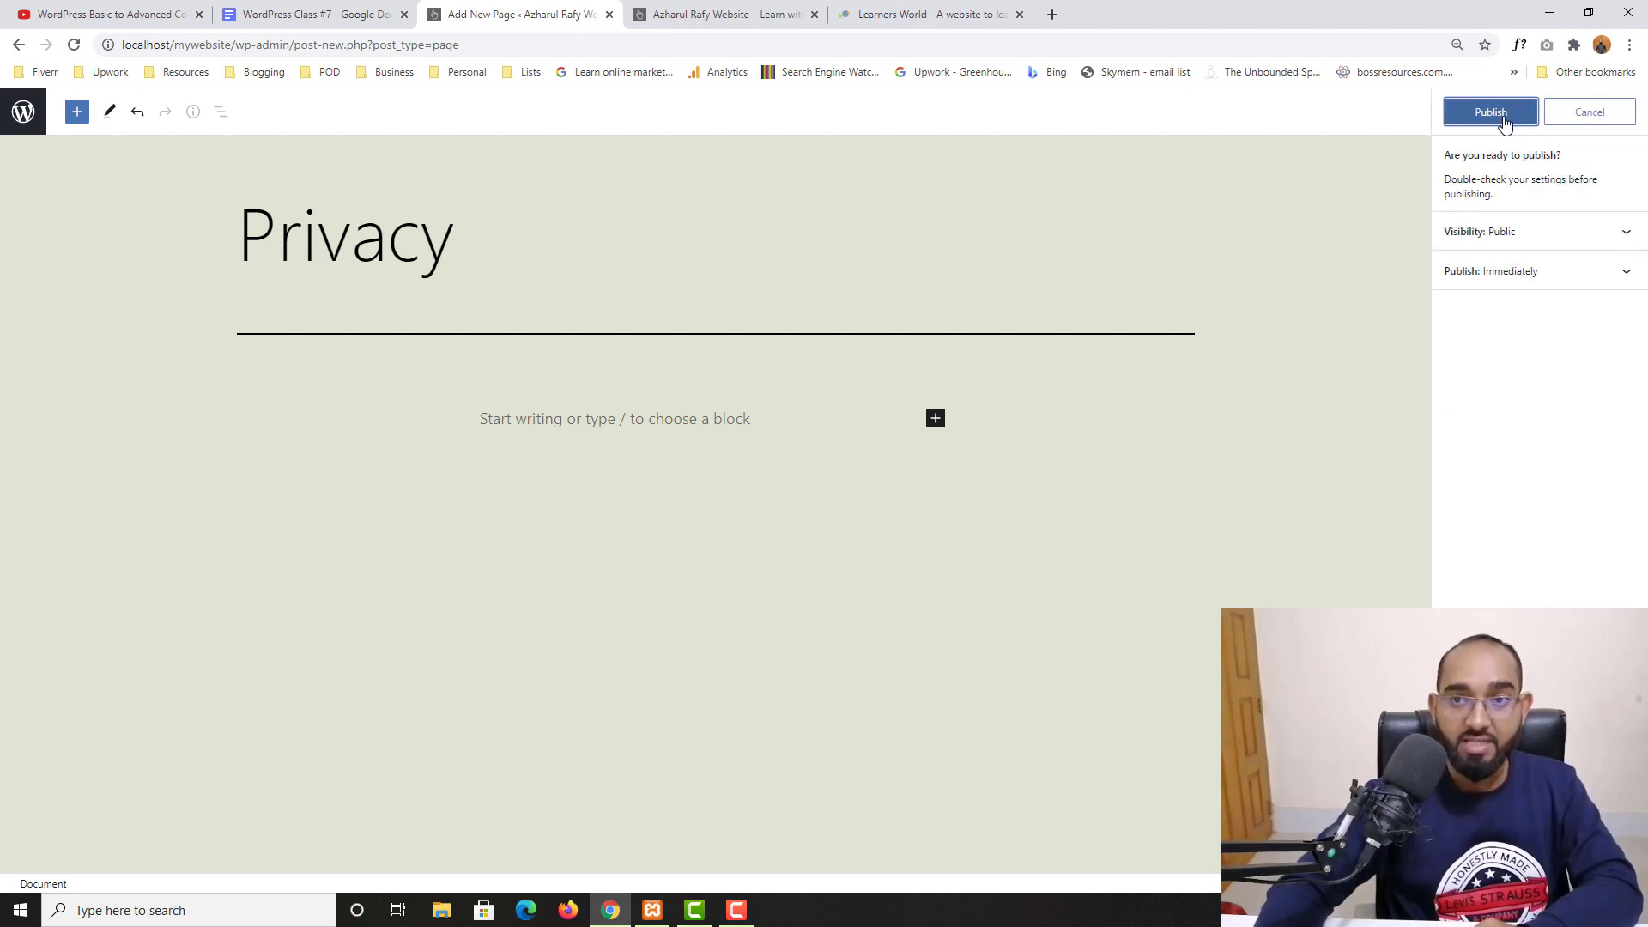
pyautogui.click(1500, 114)
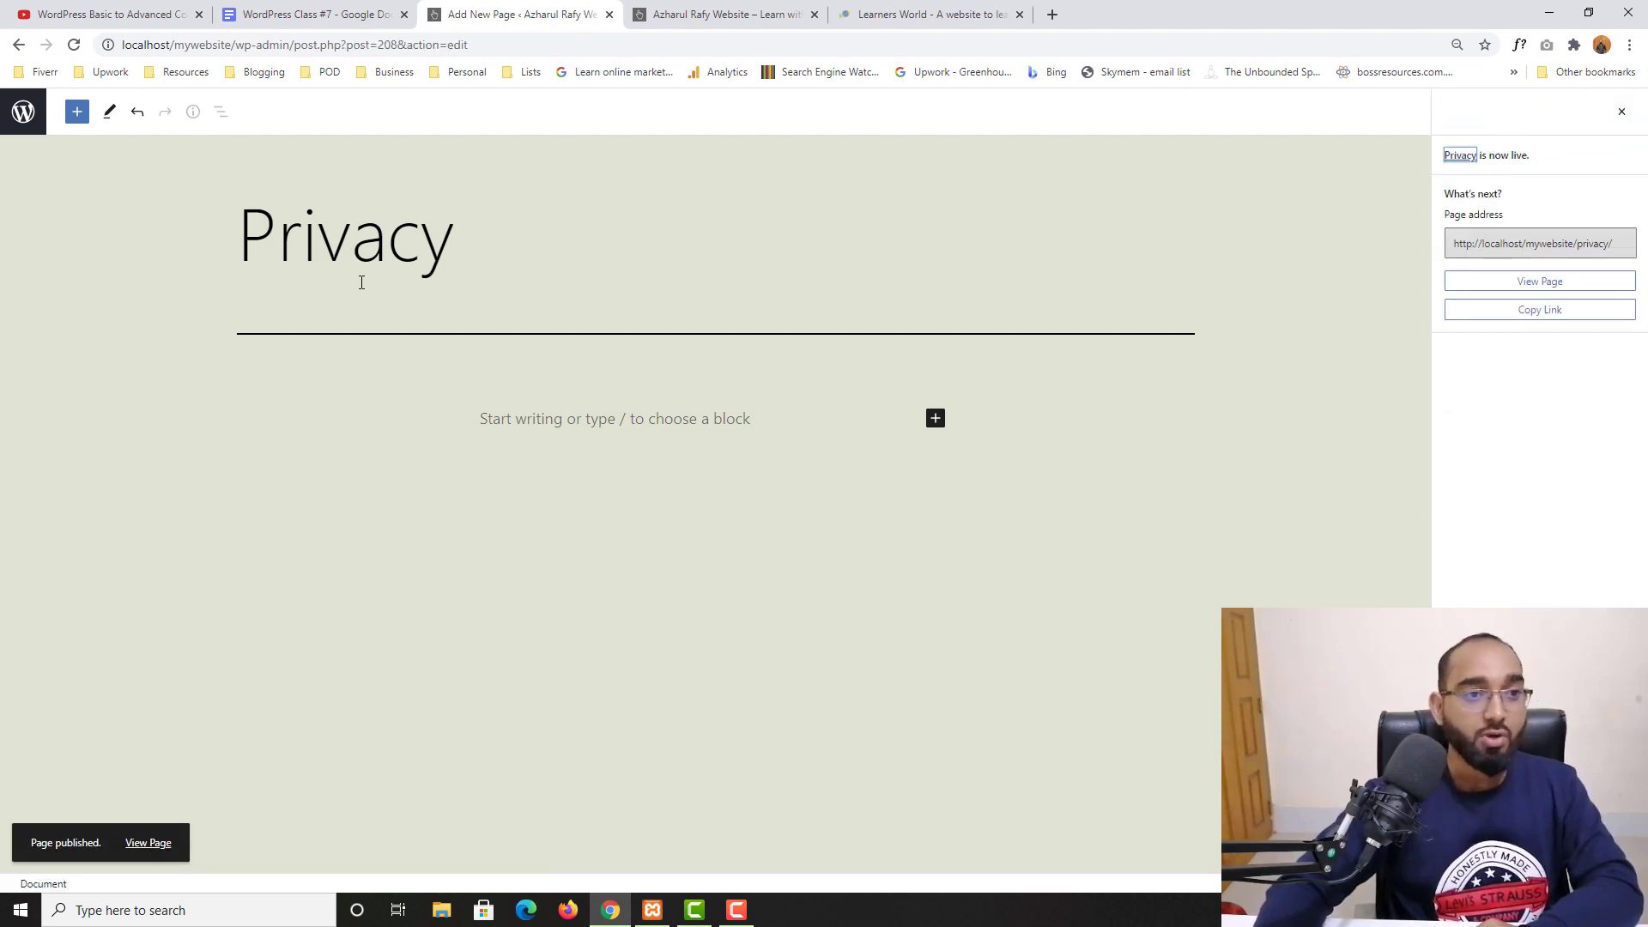
# Leave the page editor, open the site's front end in a new browser tab and check its header navigation.
pyautogui.click(23, 112)
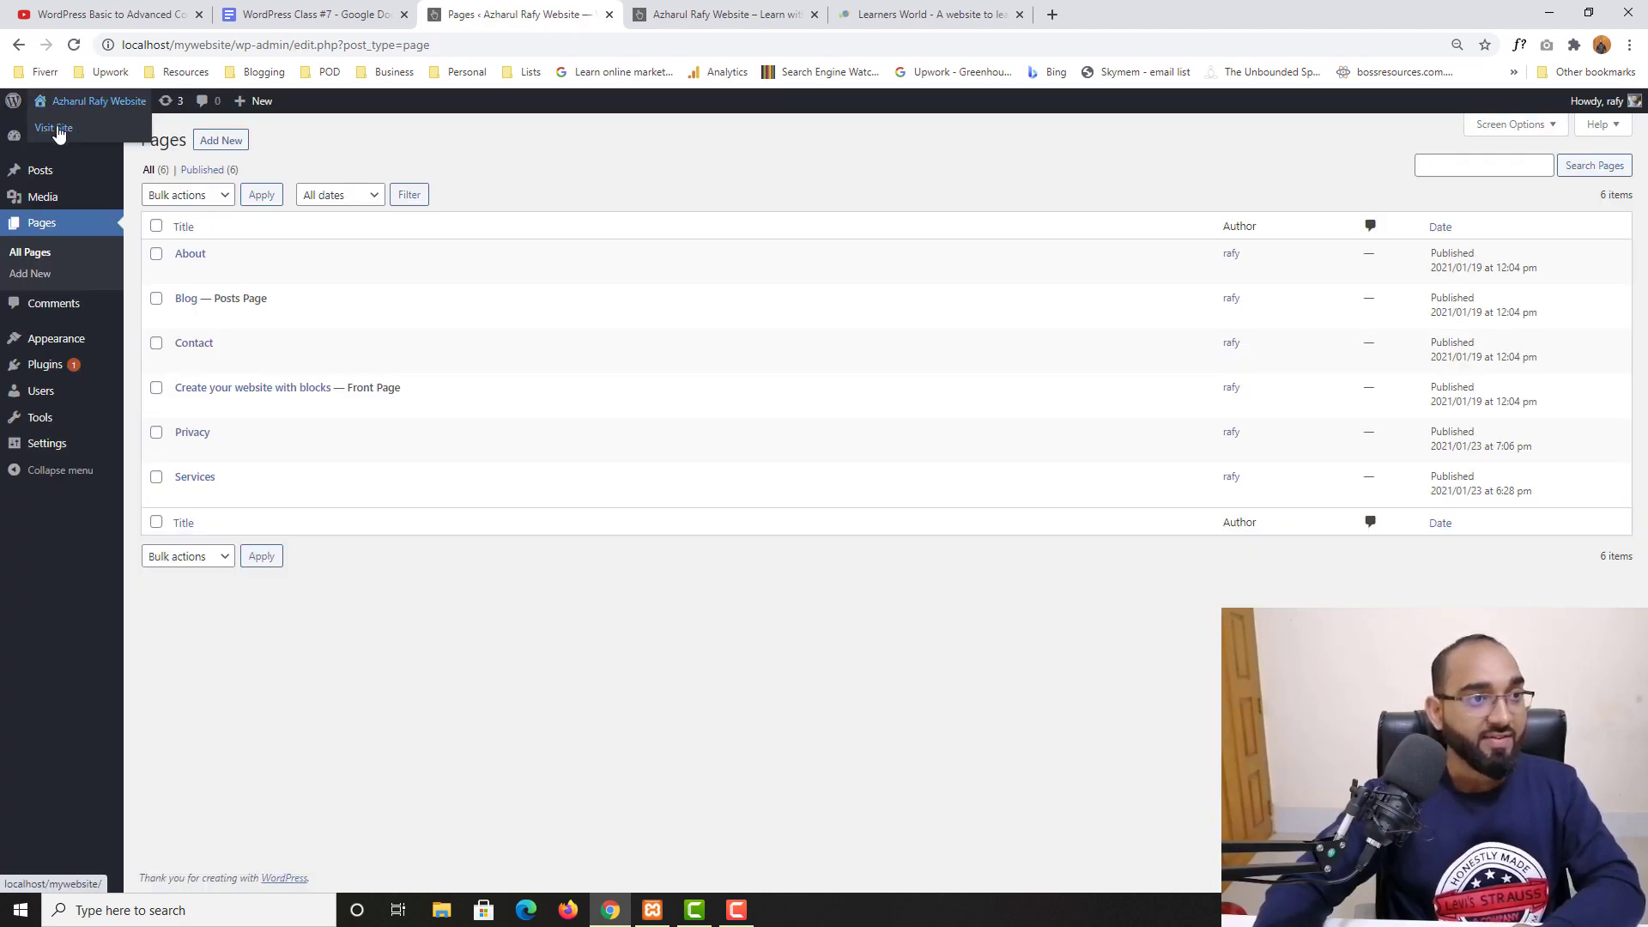
pyautogui.rightClick(75, 110)
pyautogui.click(129, 135)
pyautogui.click(702, 7)
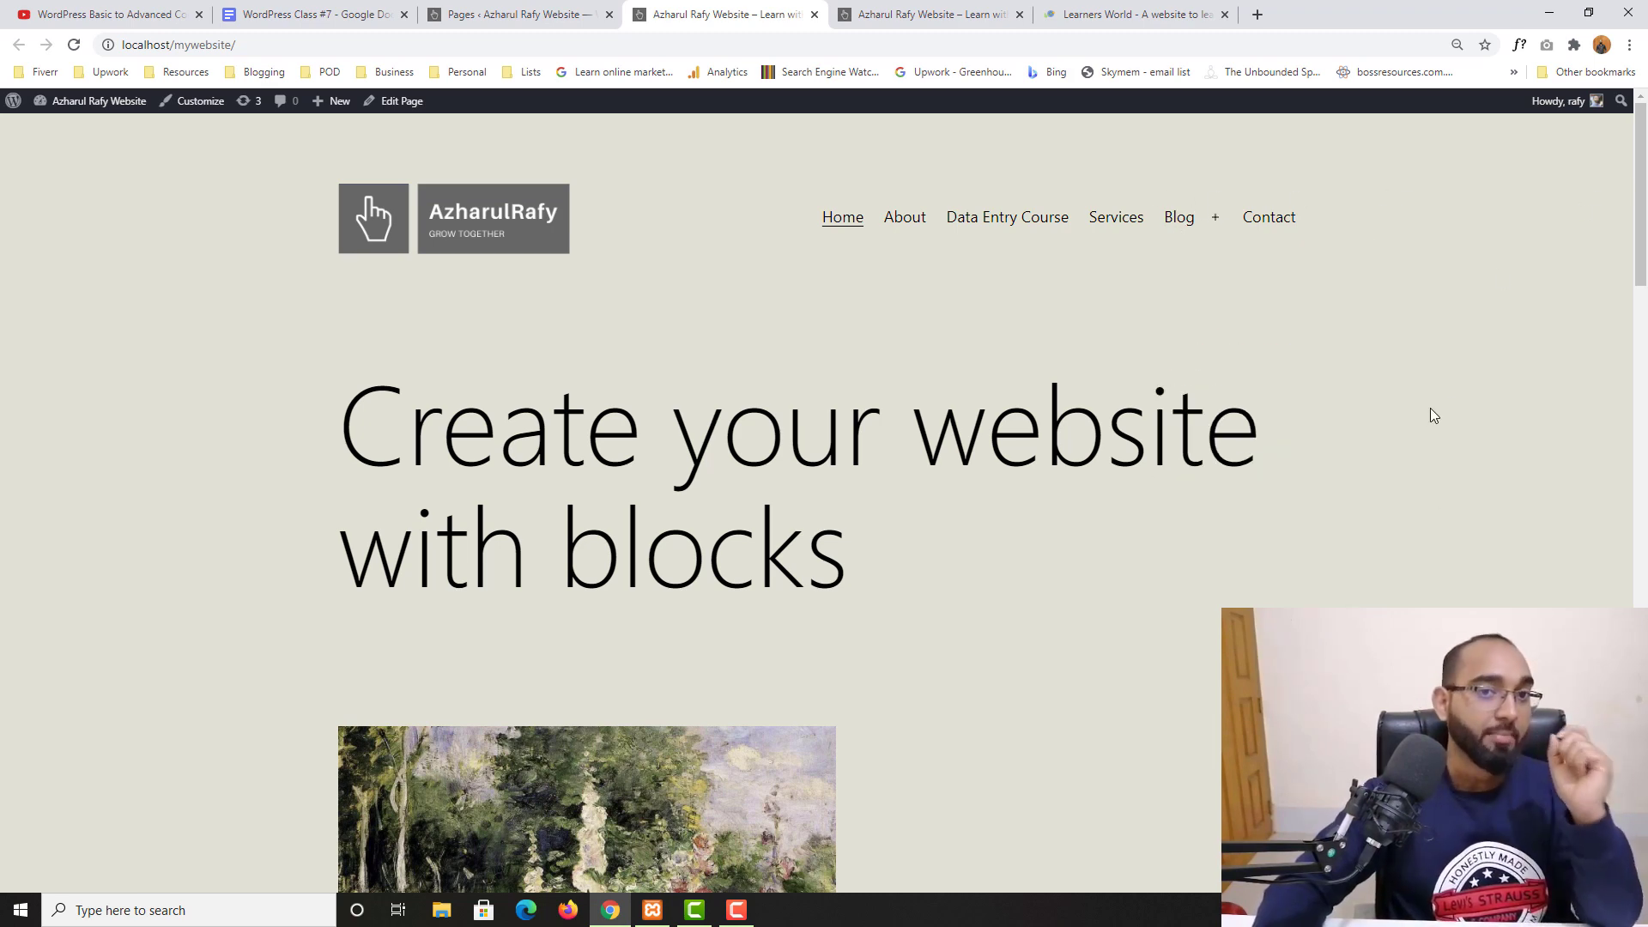
# Move the Privacy page to the trash and delete it permanently, ending back at the full pages list.
pyautogui.click(591, 12)
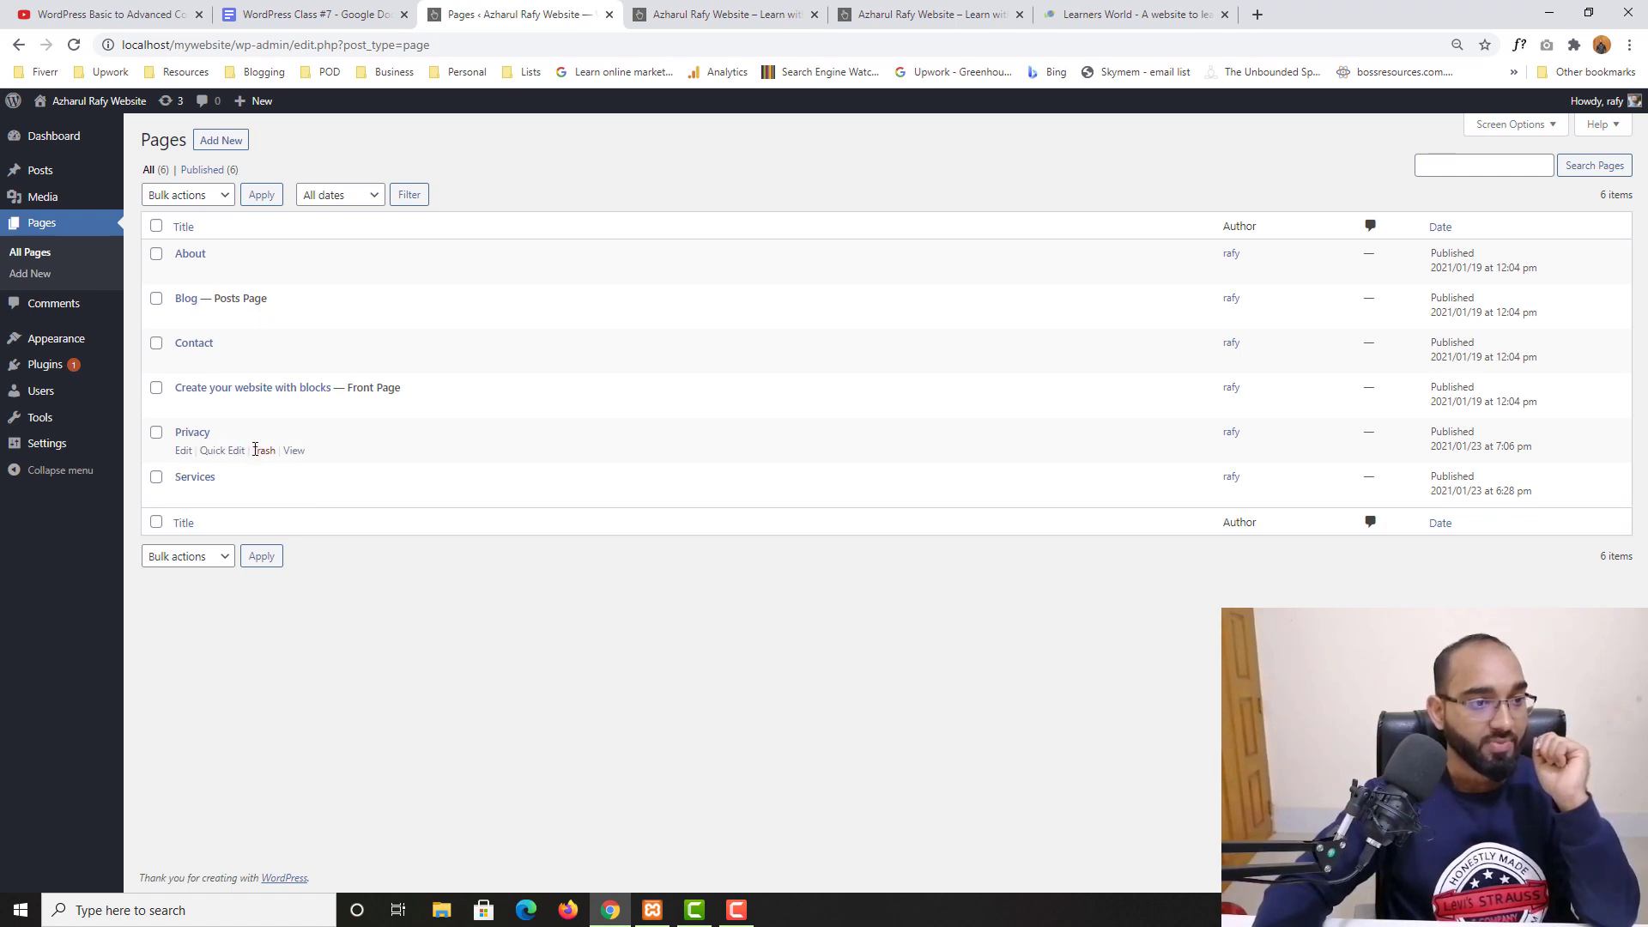
pyautogui.click(260, 450)
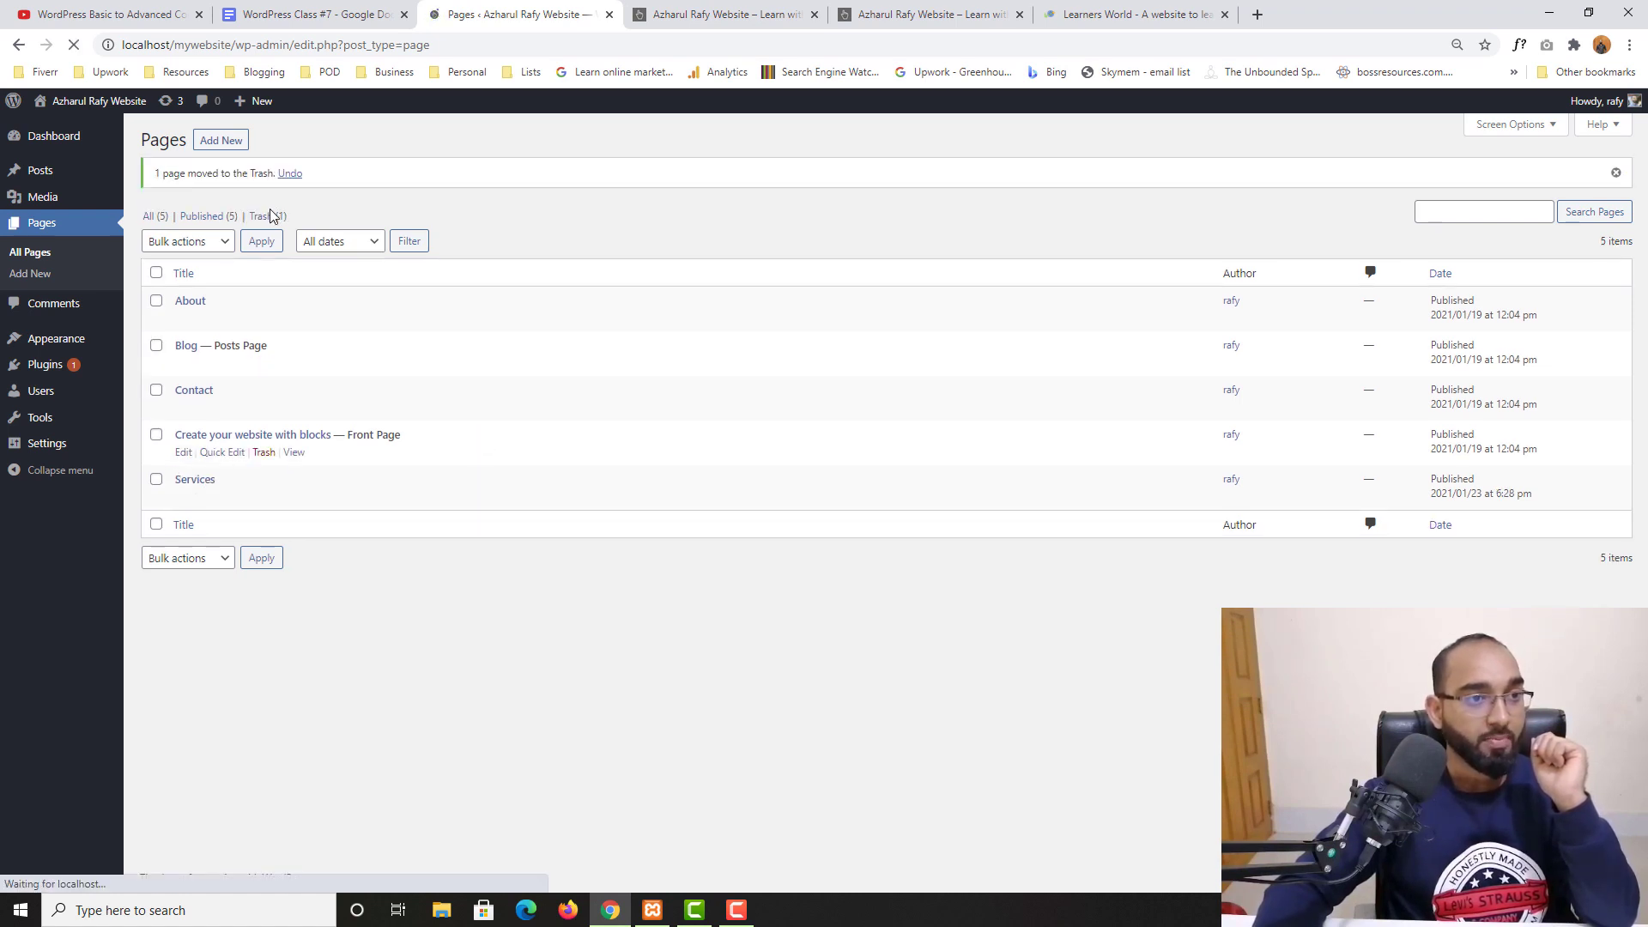
pyautogui.click(272, 215)
pyautogui.click(287, 272)
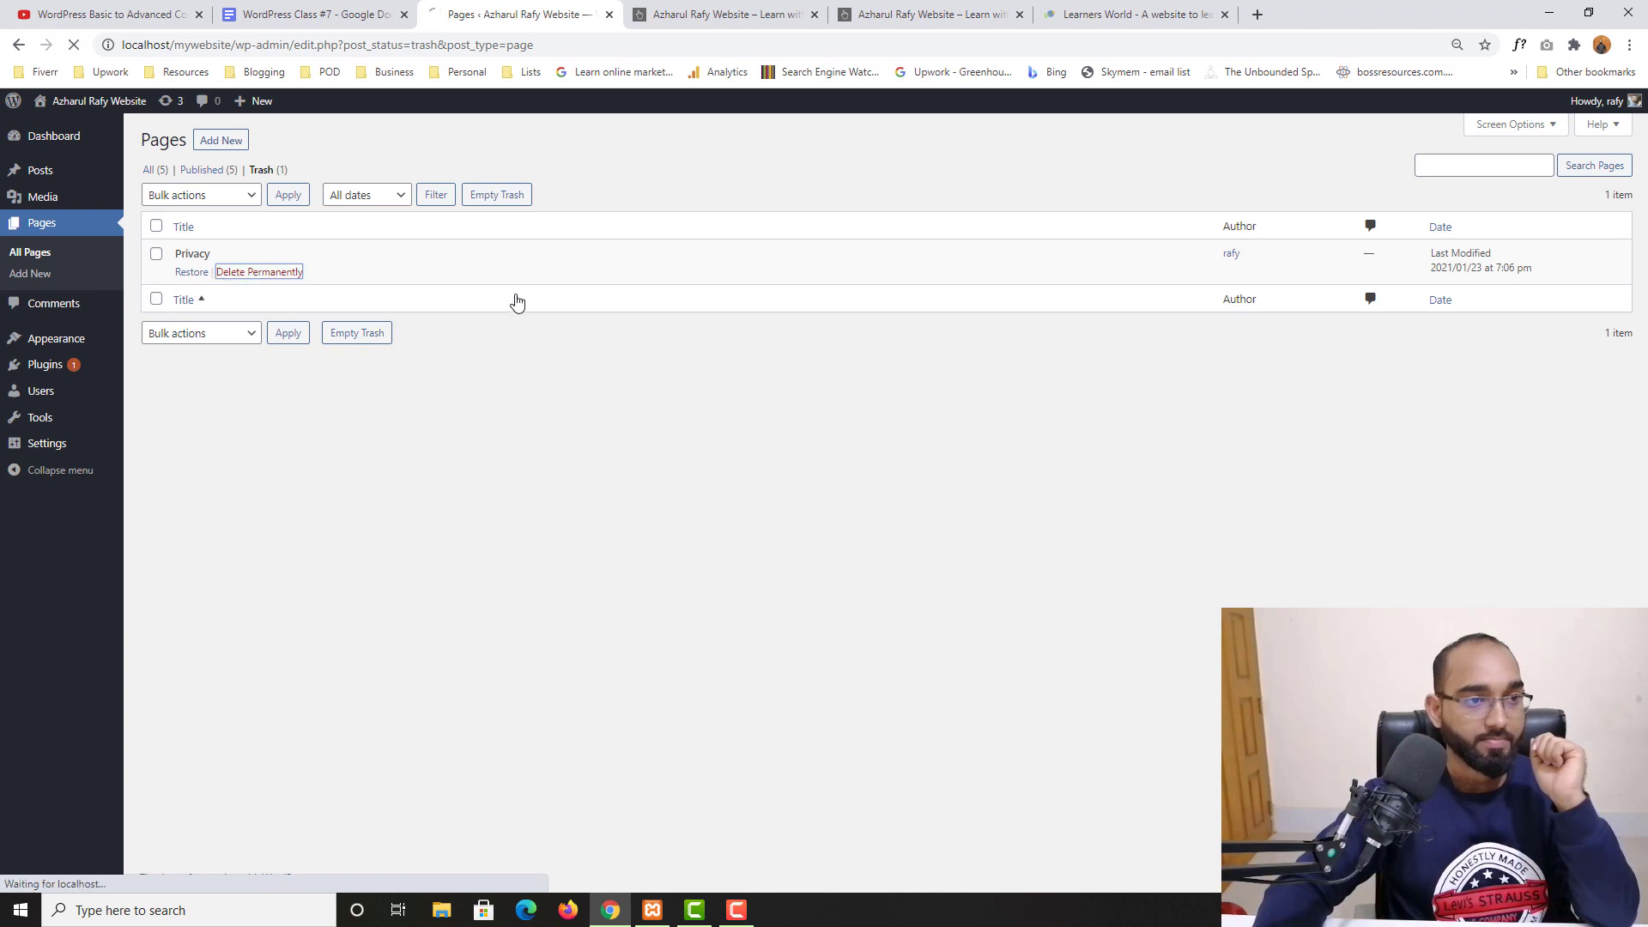
pyautogui.click(80, 231)
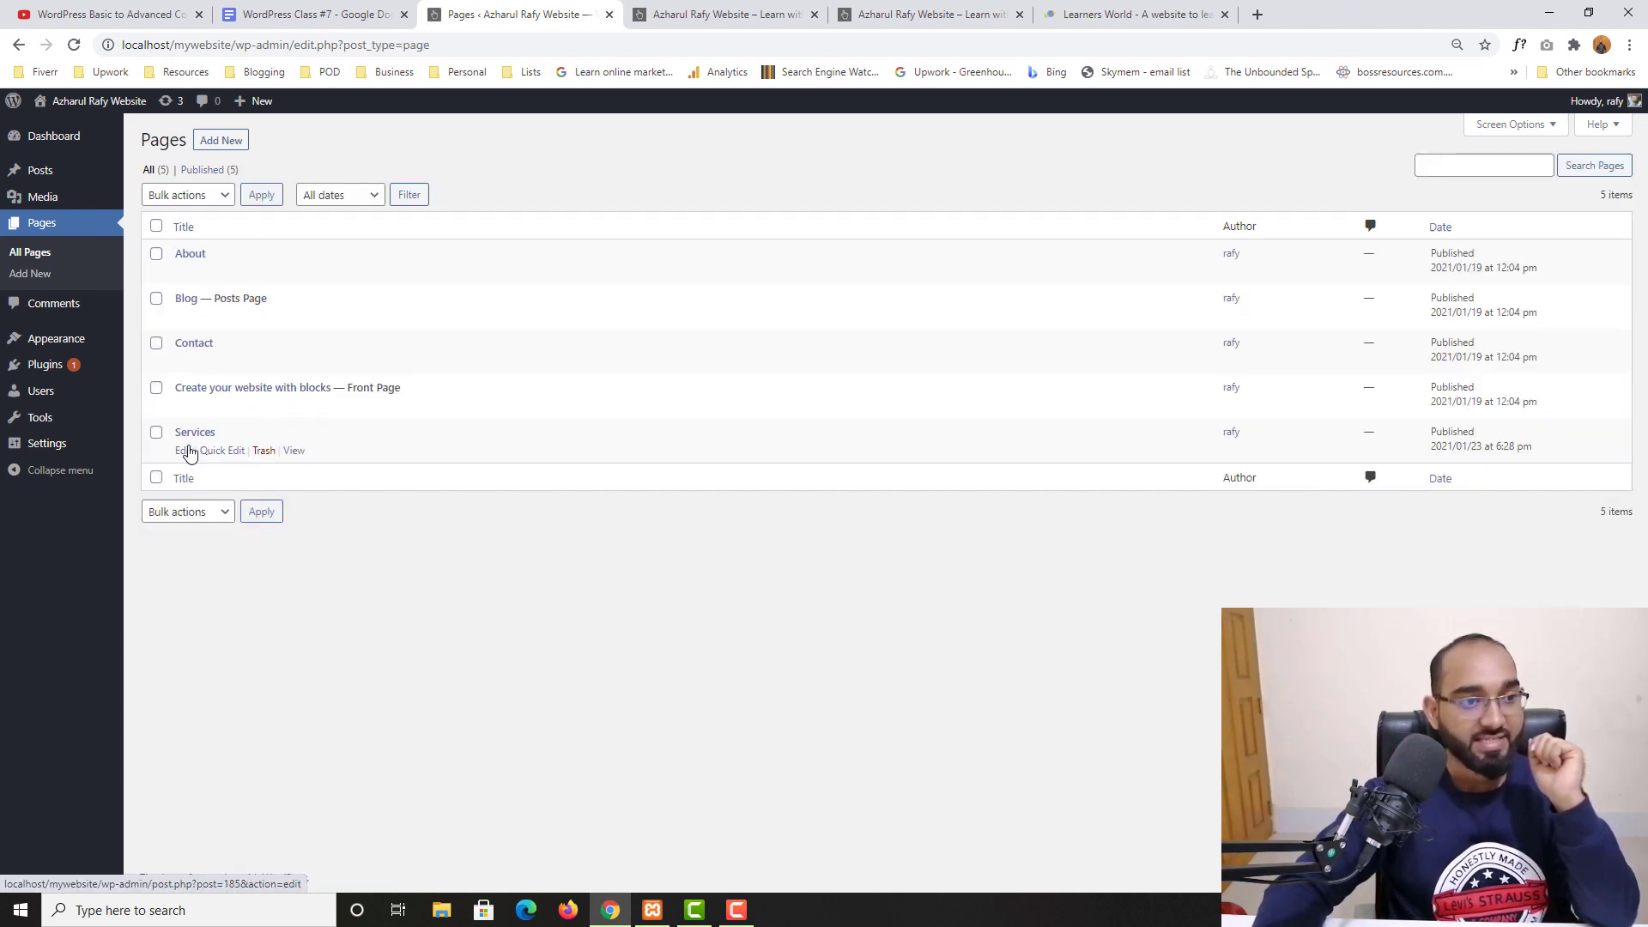
# Enable automatic adding of new top-level pages in Header Menu's settings and save the menu.
pyautogui.click(670, 10)
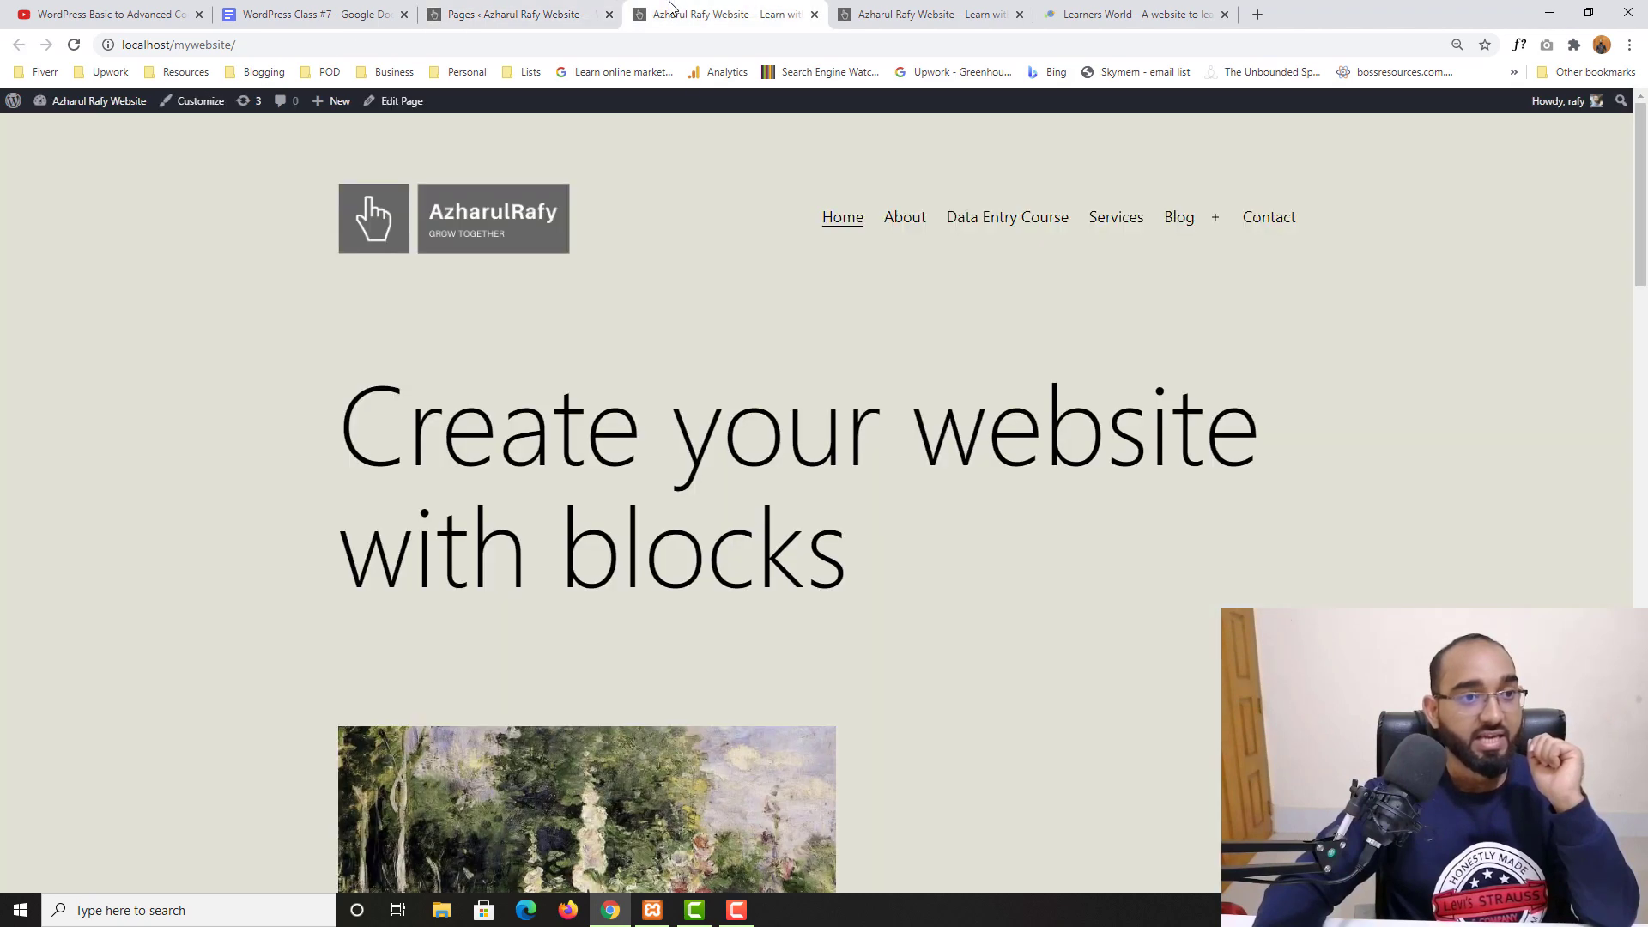
pyautogui.click(487, 10)
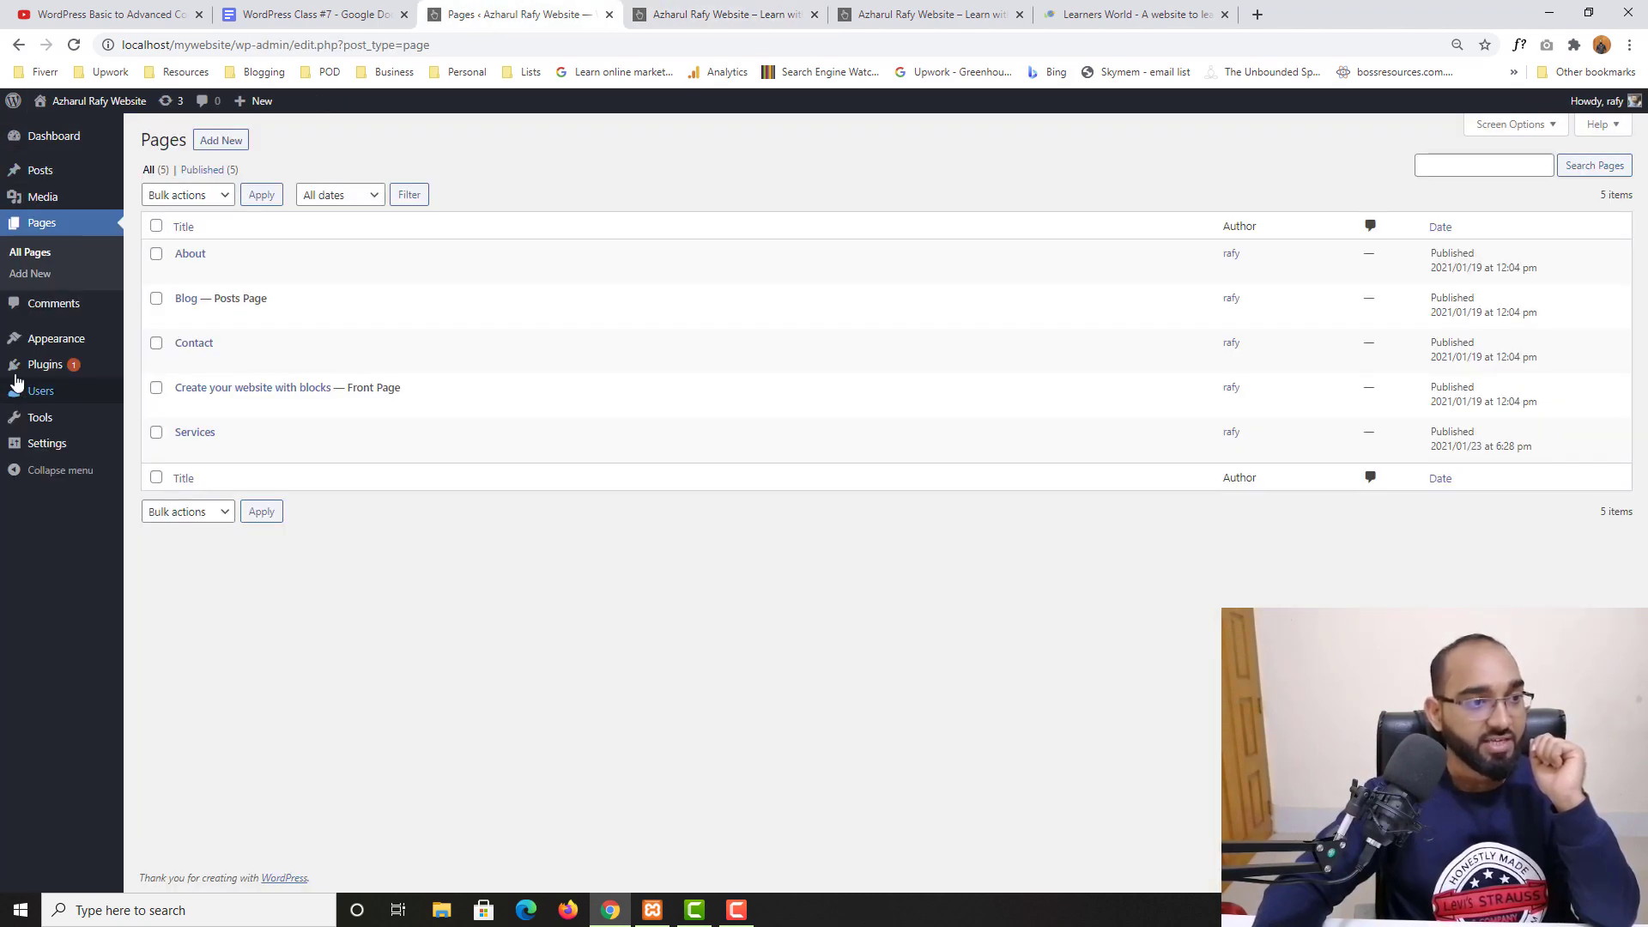
pyautogui.click(151, 406)
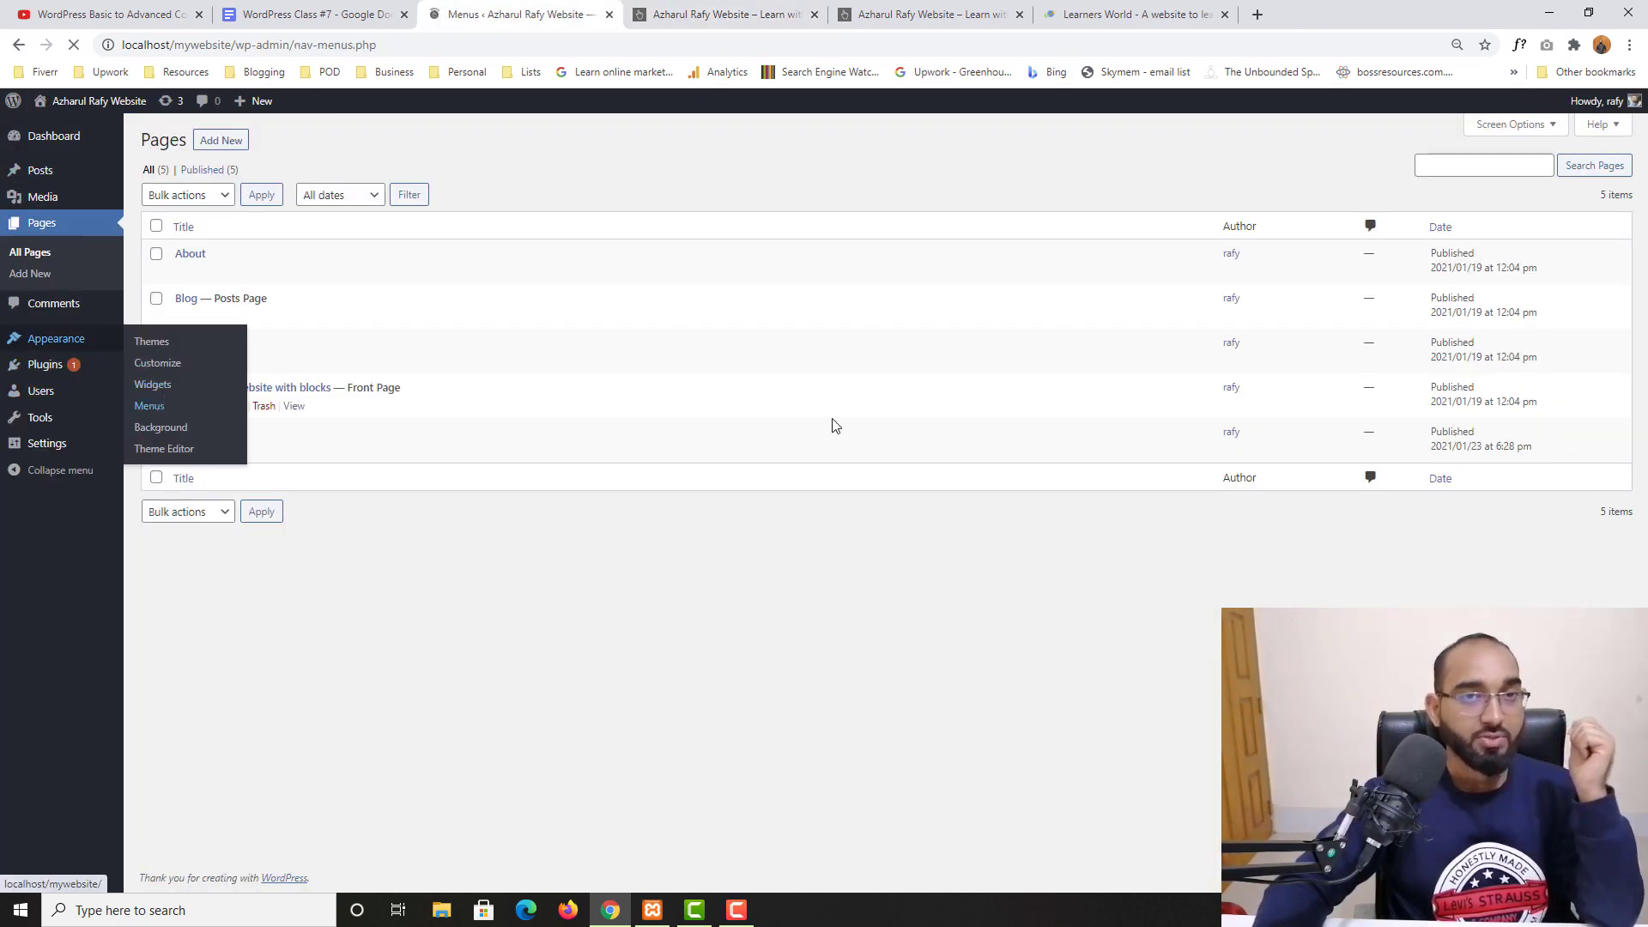
pyautogui.scroll(-3, 940, 424)
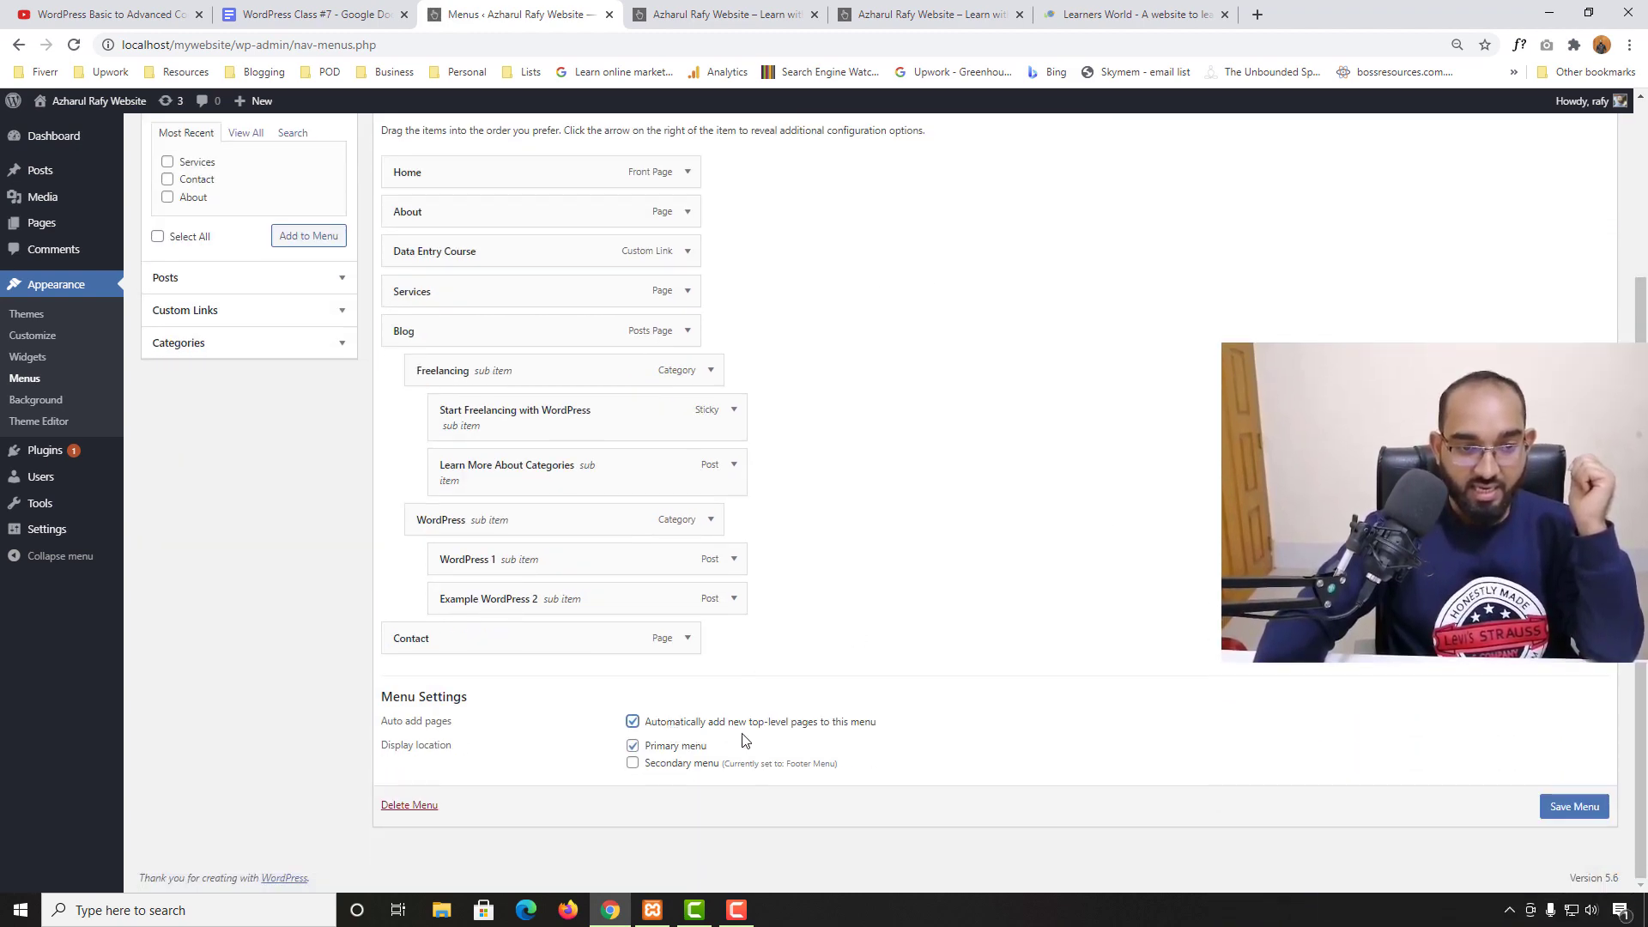
pyautogui.click(1573, 807)
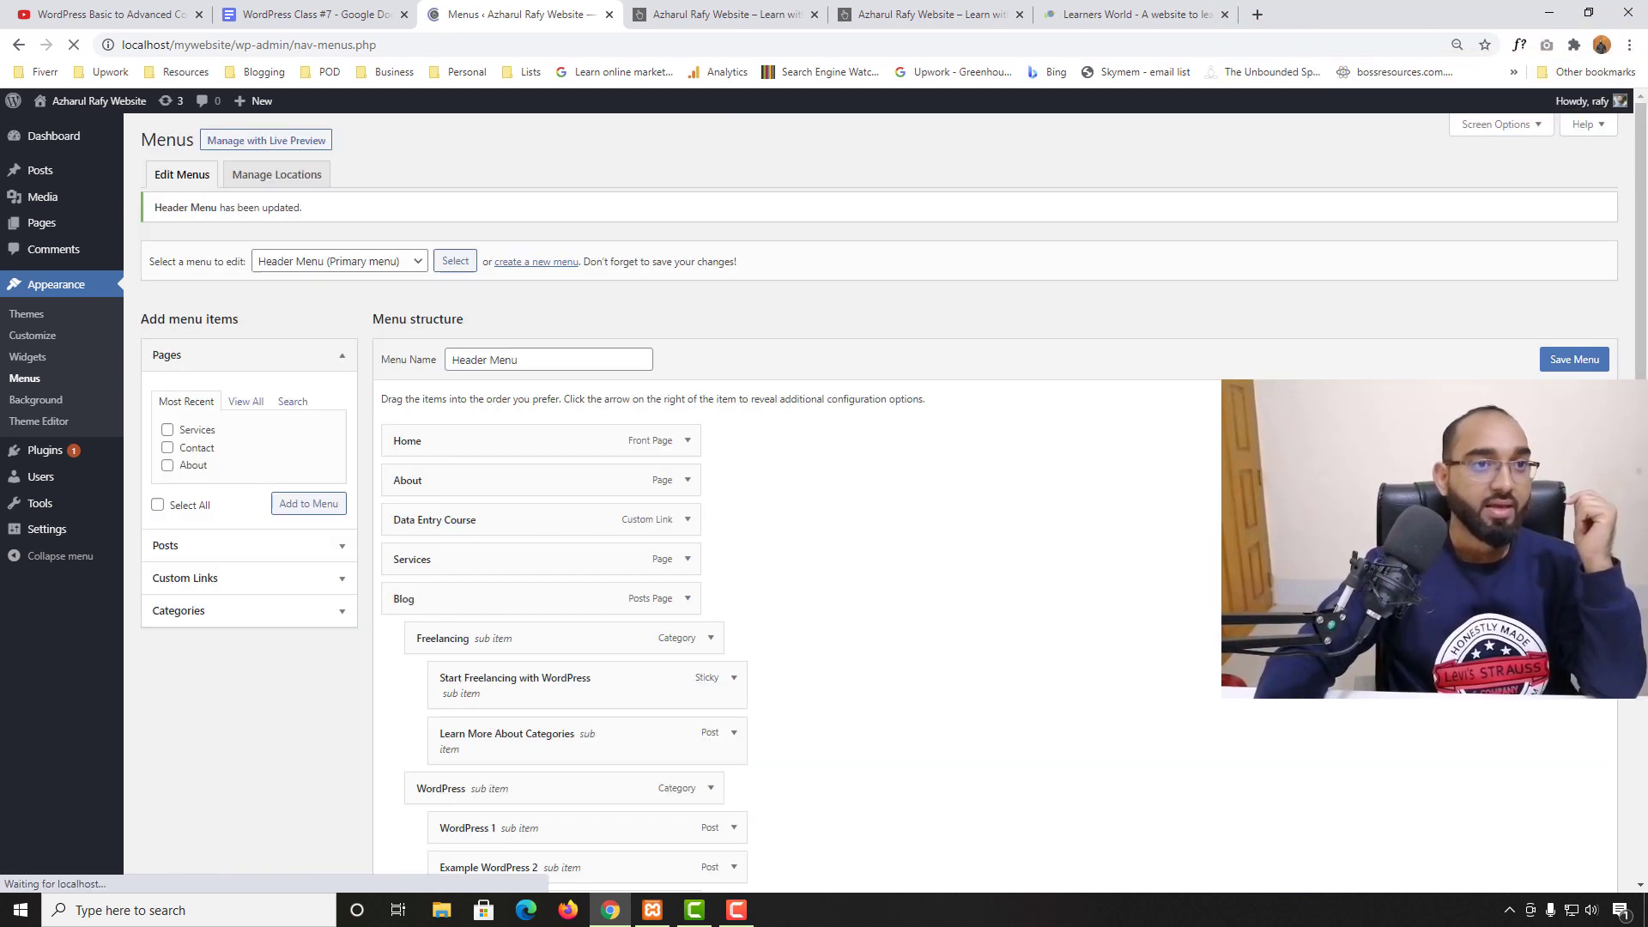
# Create and publish a new page titled "Privacy", and reload the website to check its header navigation.
pyautogui.click(26, 226)
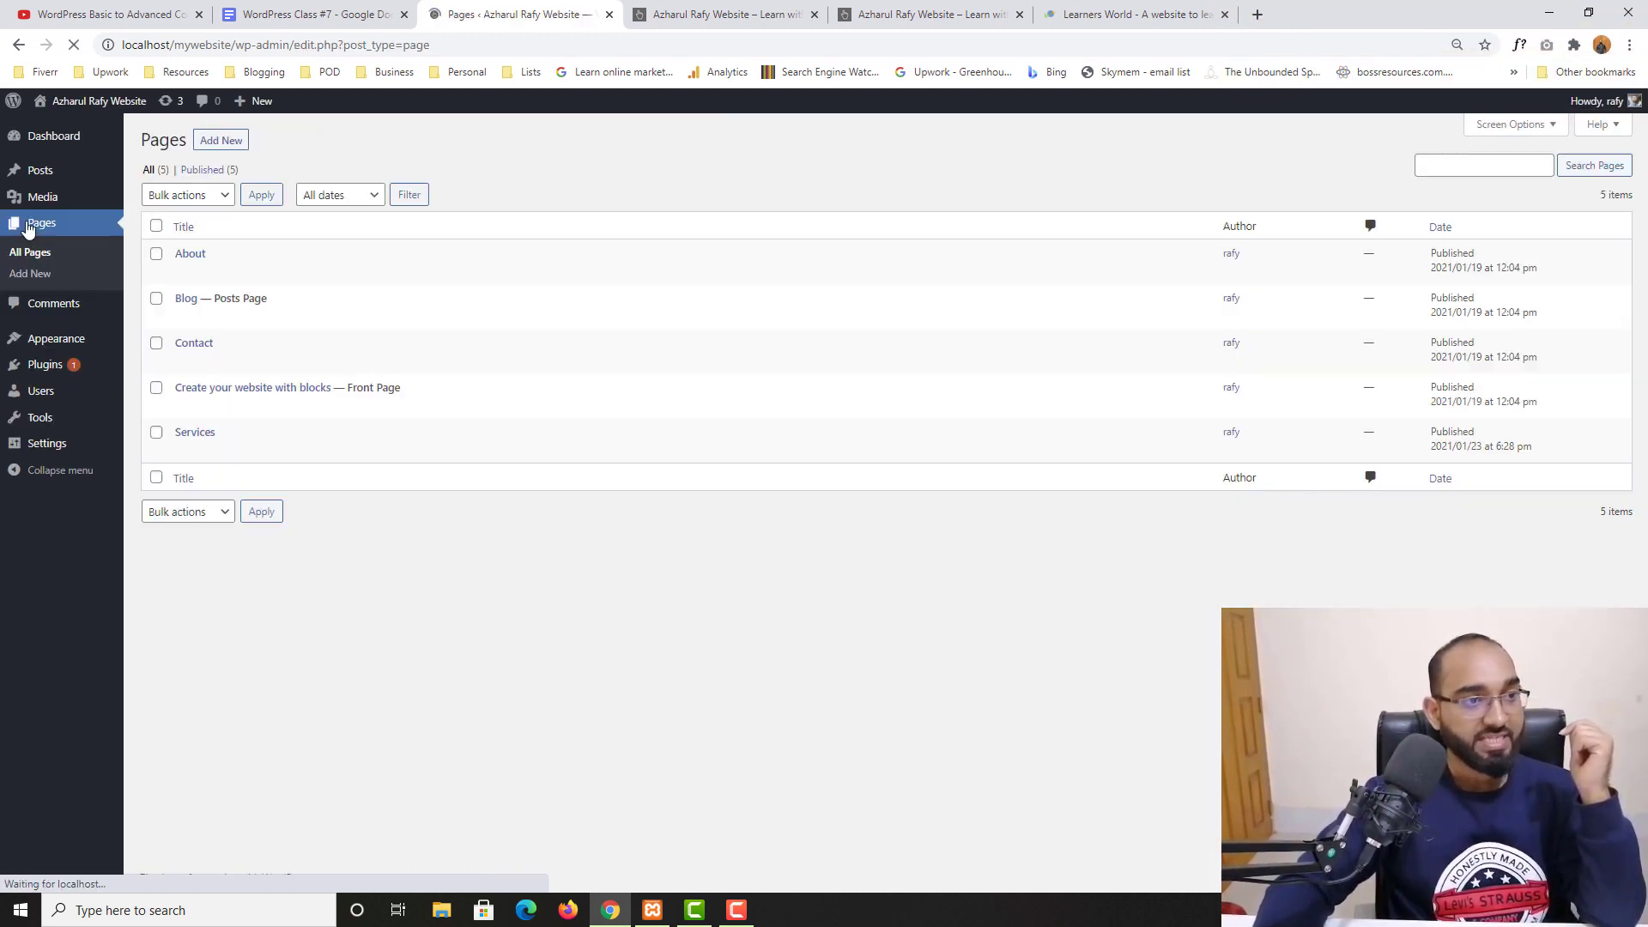
pyautogui.click(219, 141)
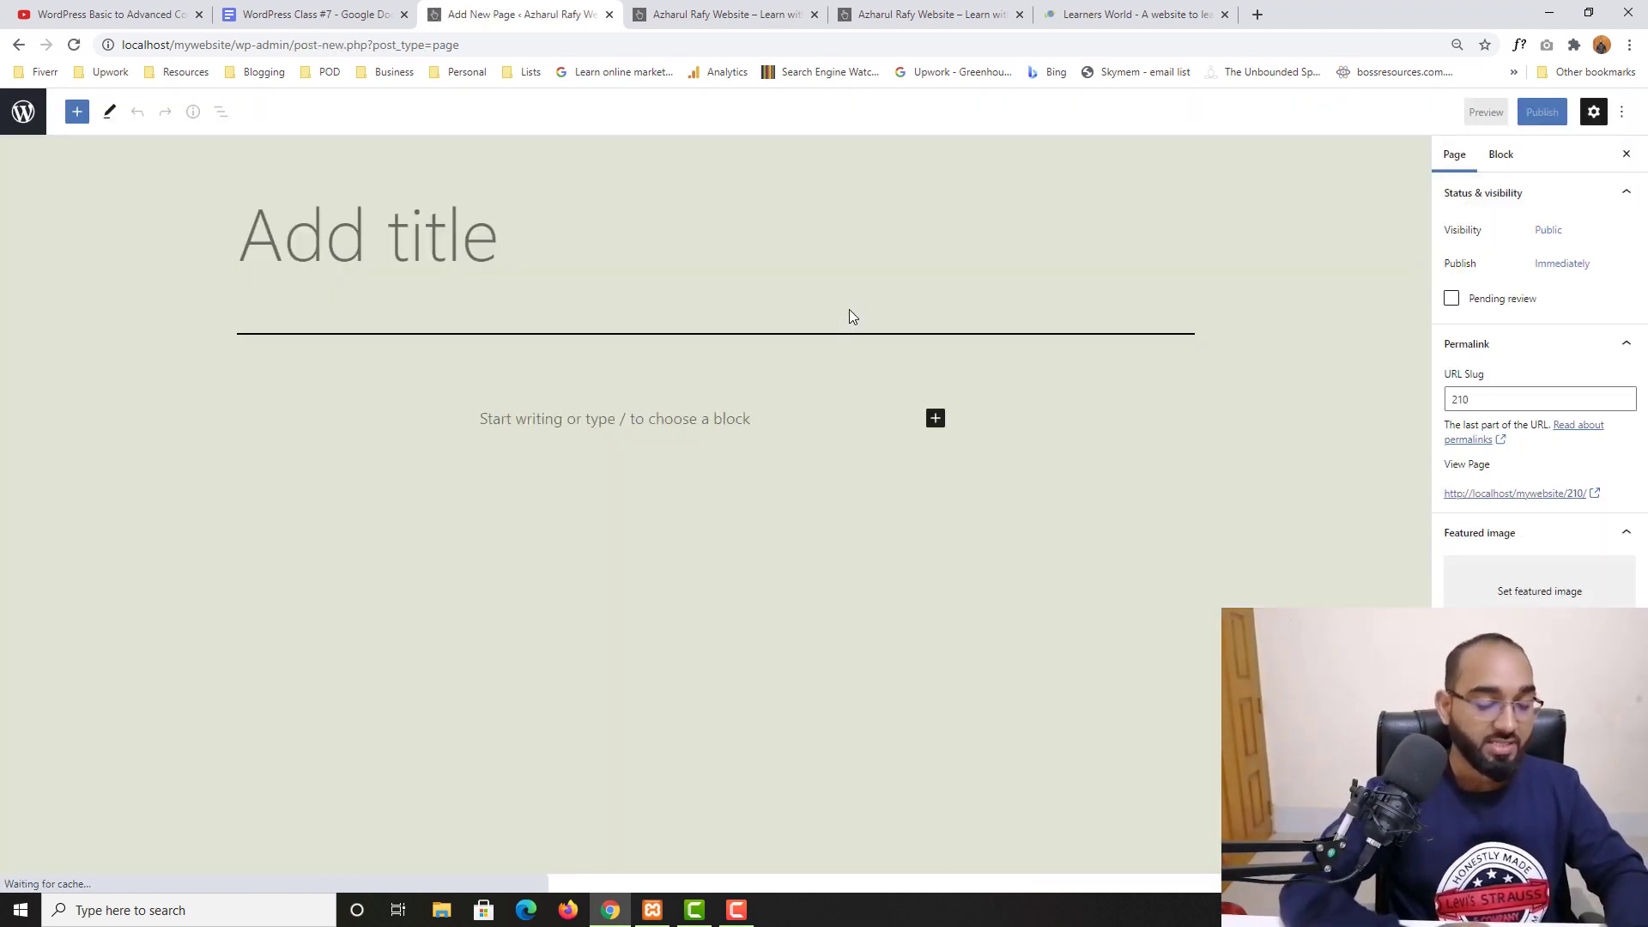
pyautogui.write('Privacy')
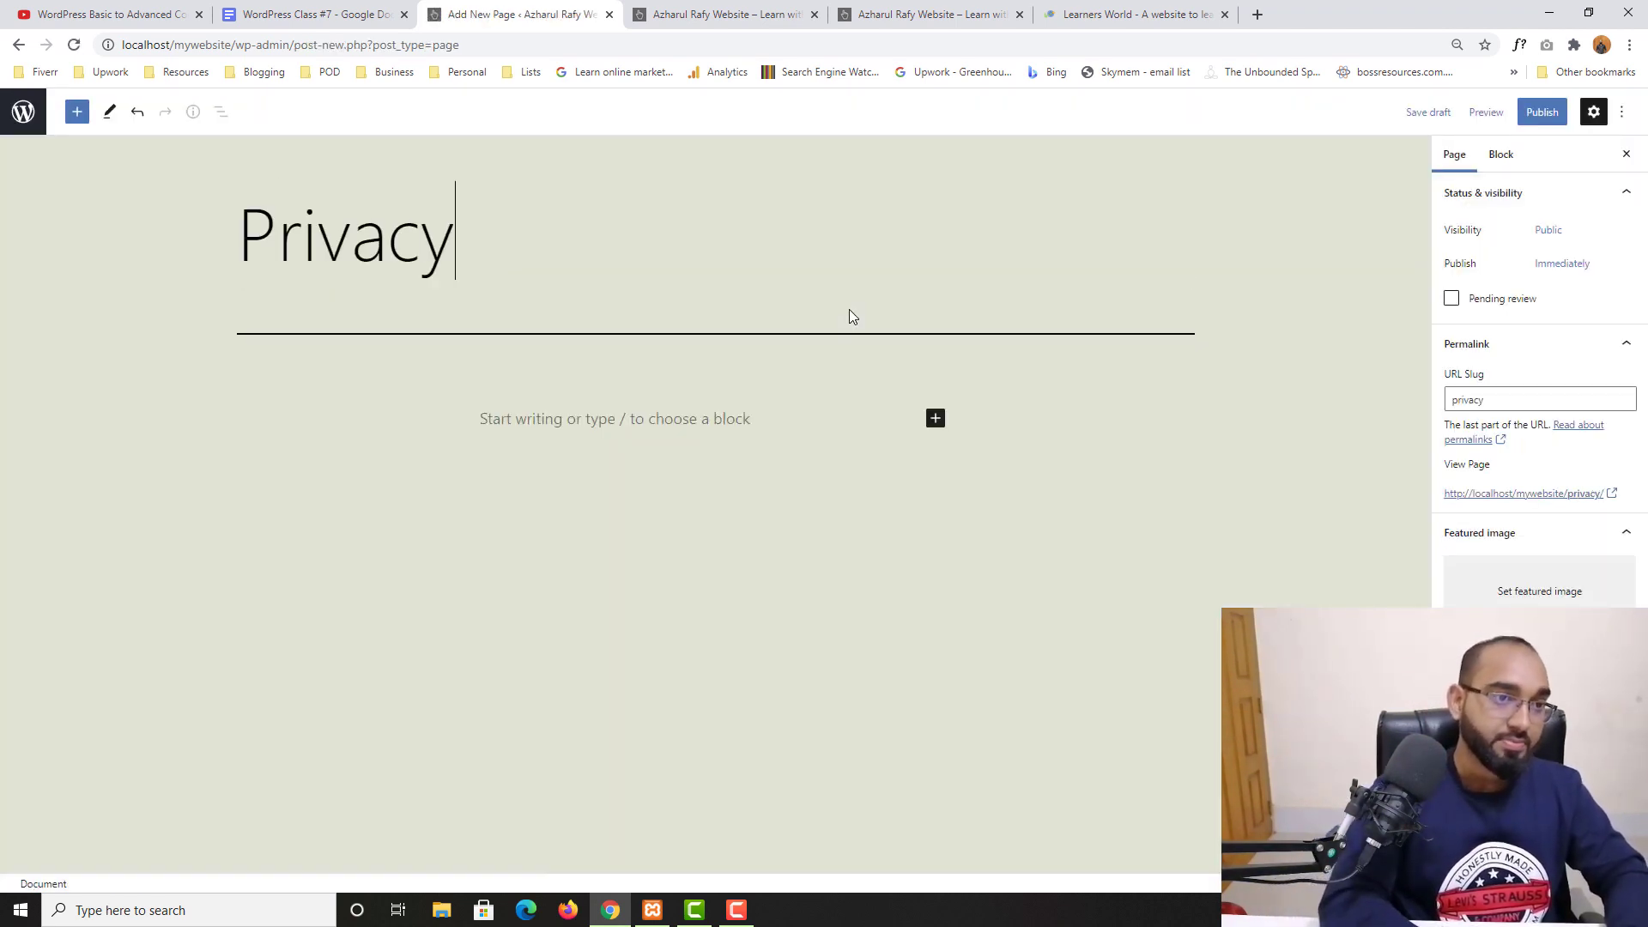
pyautogui.click(1567, 120)
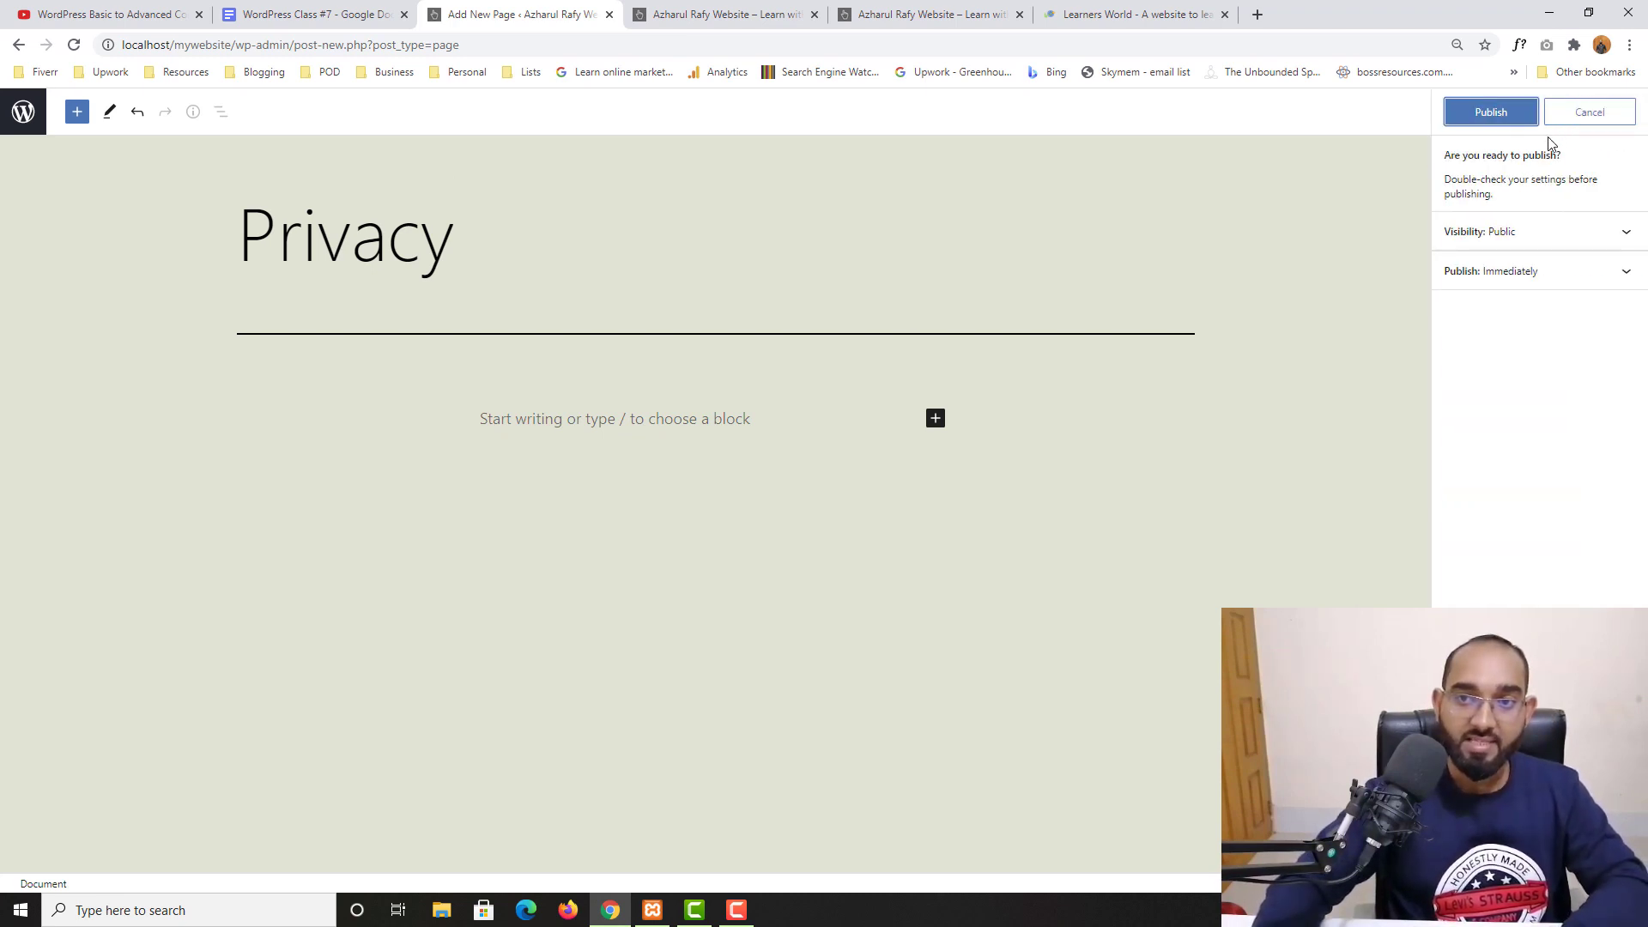
pyautogui.click(1499, 115)
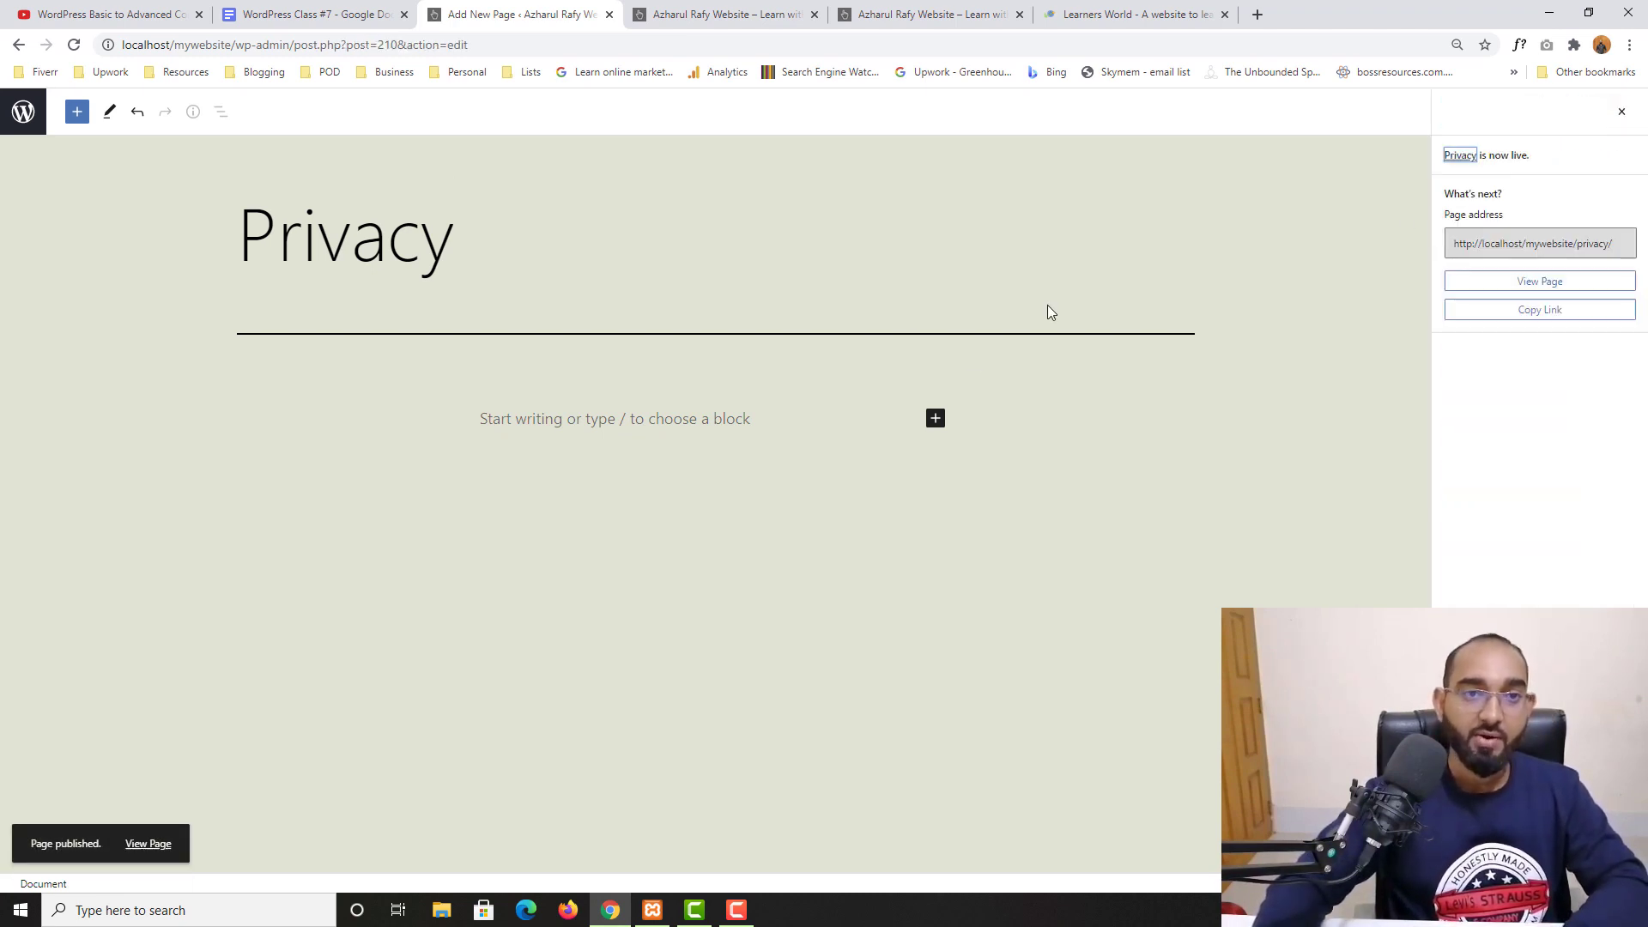
pyautogui.click(704, 16)
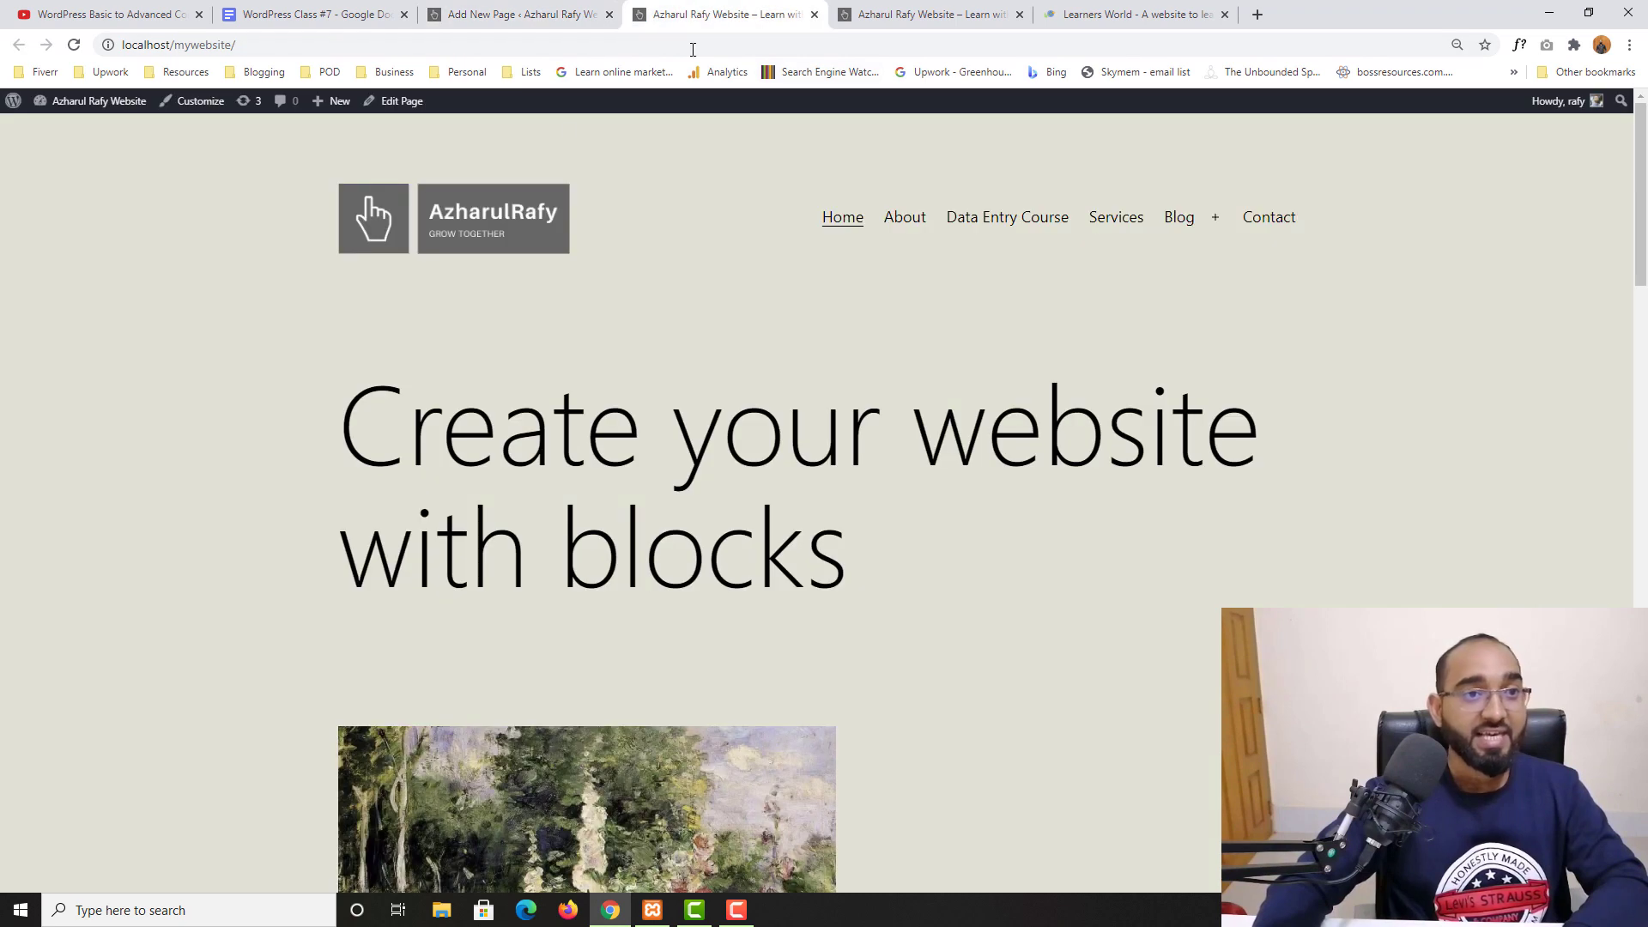
pyautogui.click(74, 45)
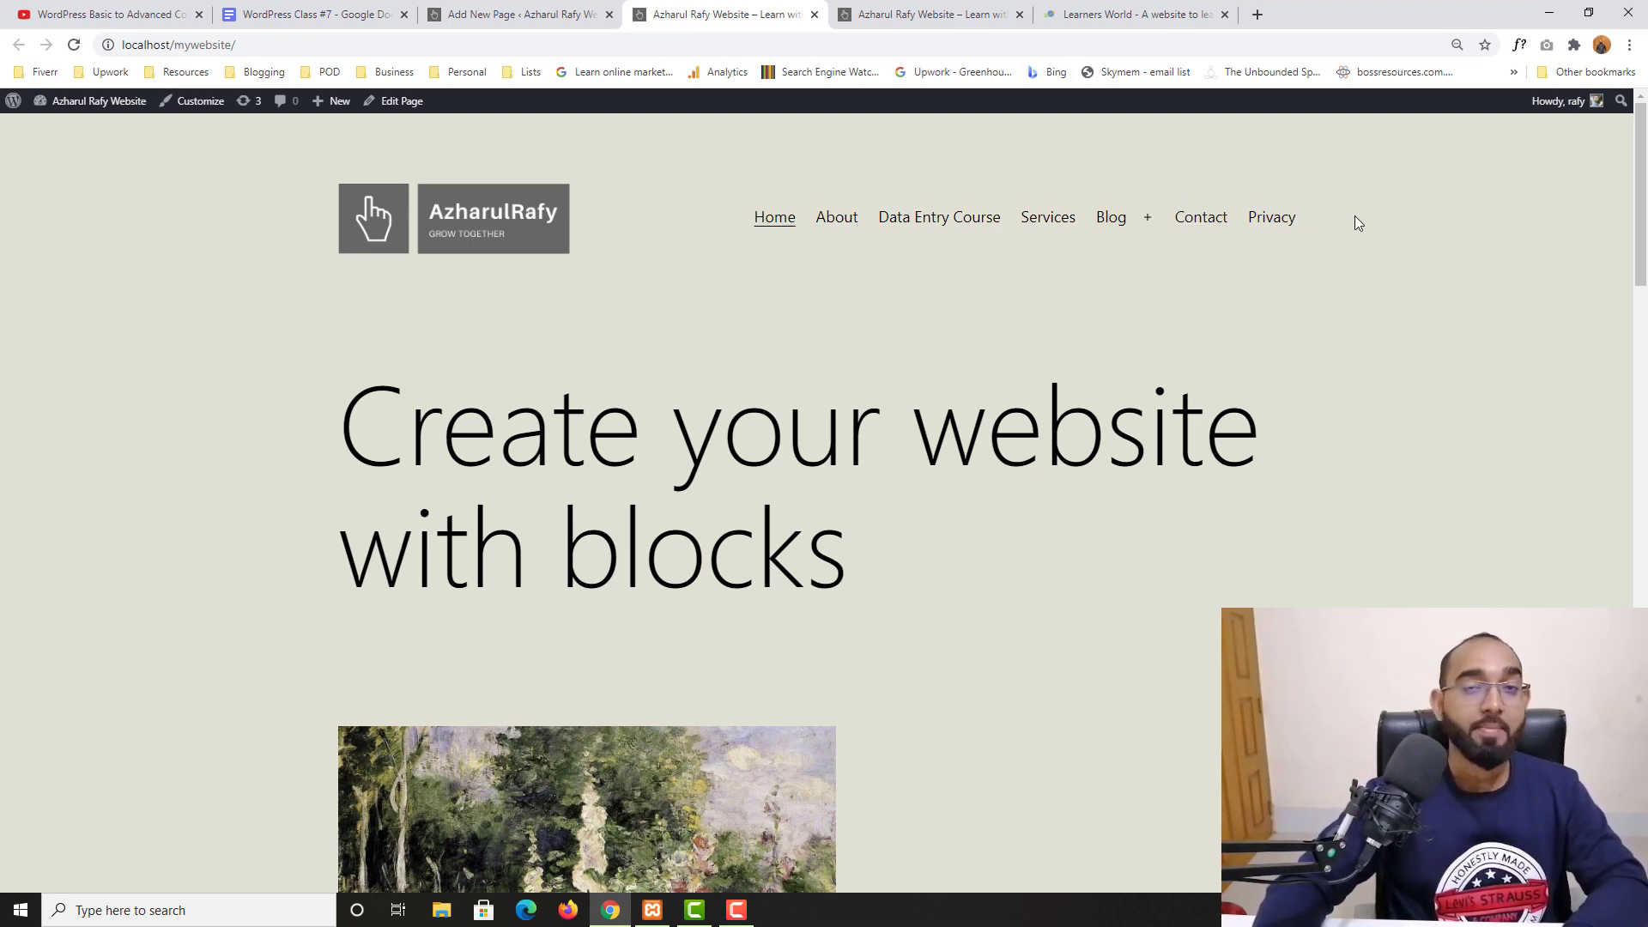
# Save Header Menu with automatic adding of new top-level pages turned off, and recheck the header on the reloaded website.
pyautogui.click(470, 11)
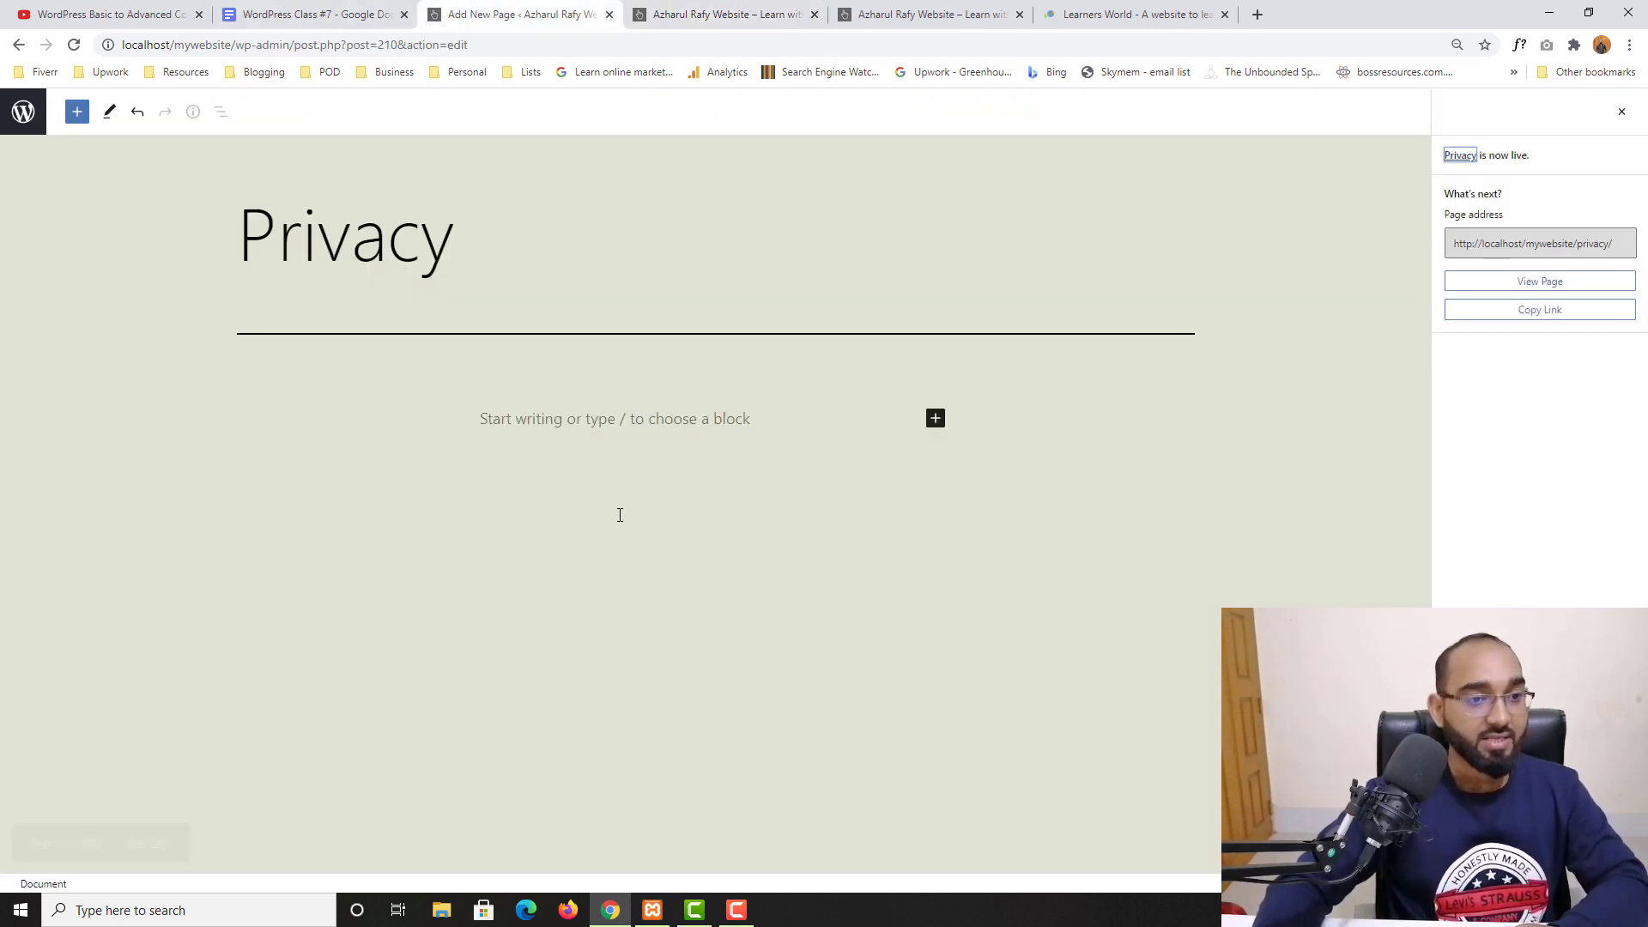
pyautogui.click(24, 111)
pyautogui.moveTo(39, 340)
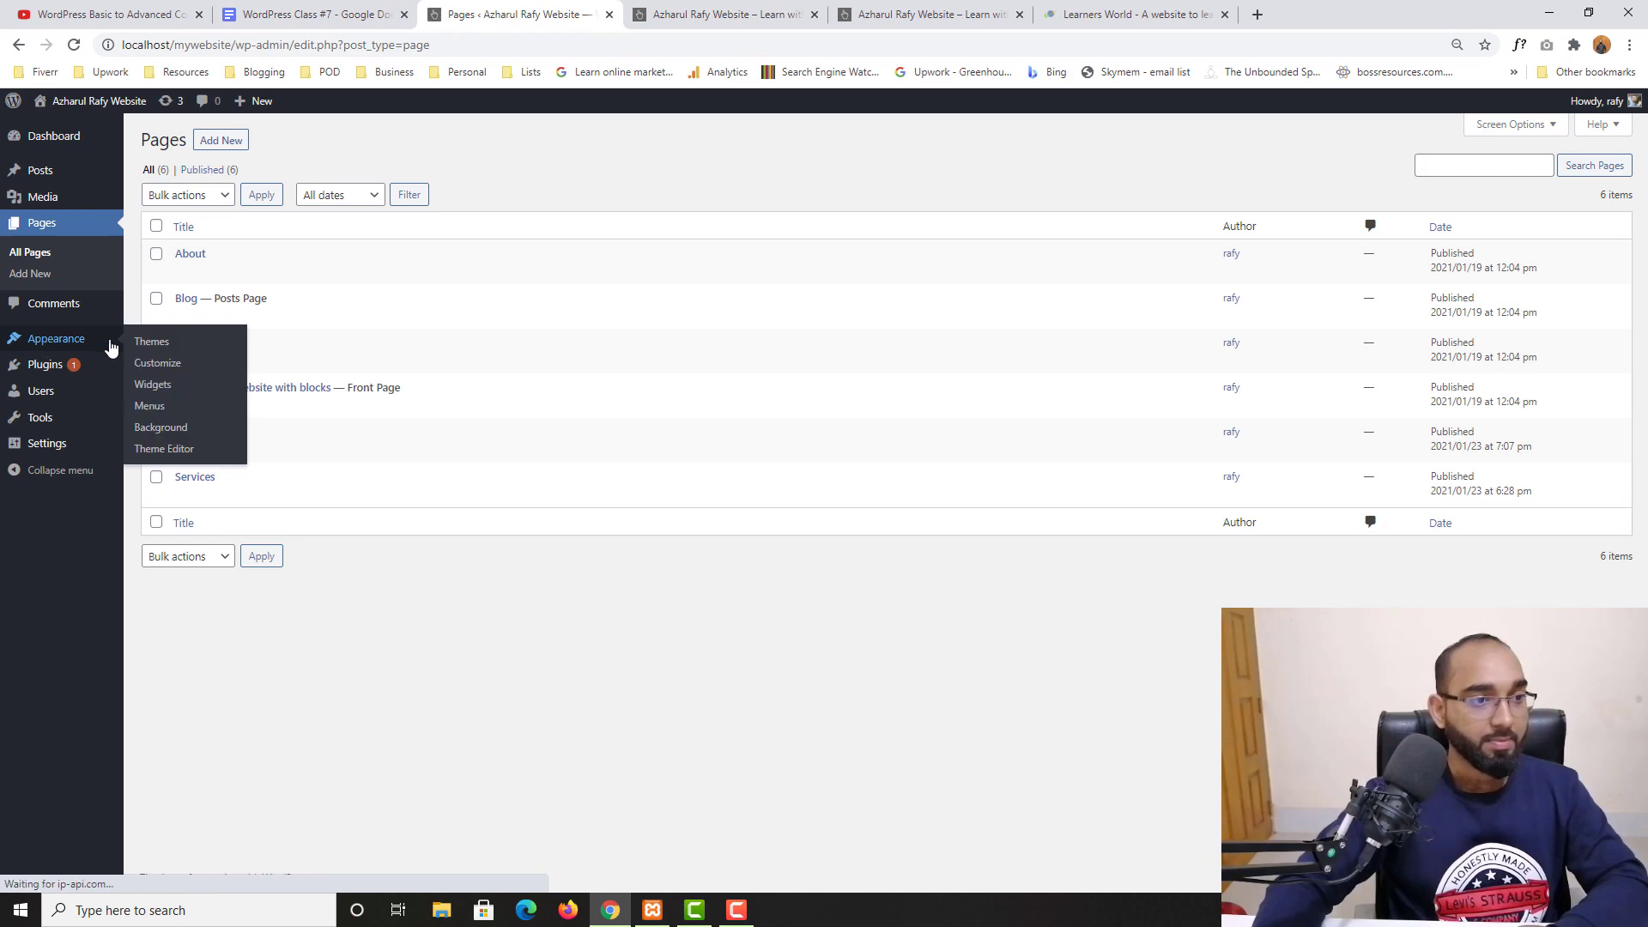
pyautogui.click(151, 407)
pyautogui.scroll(-3, 833, 652)
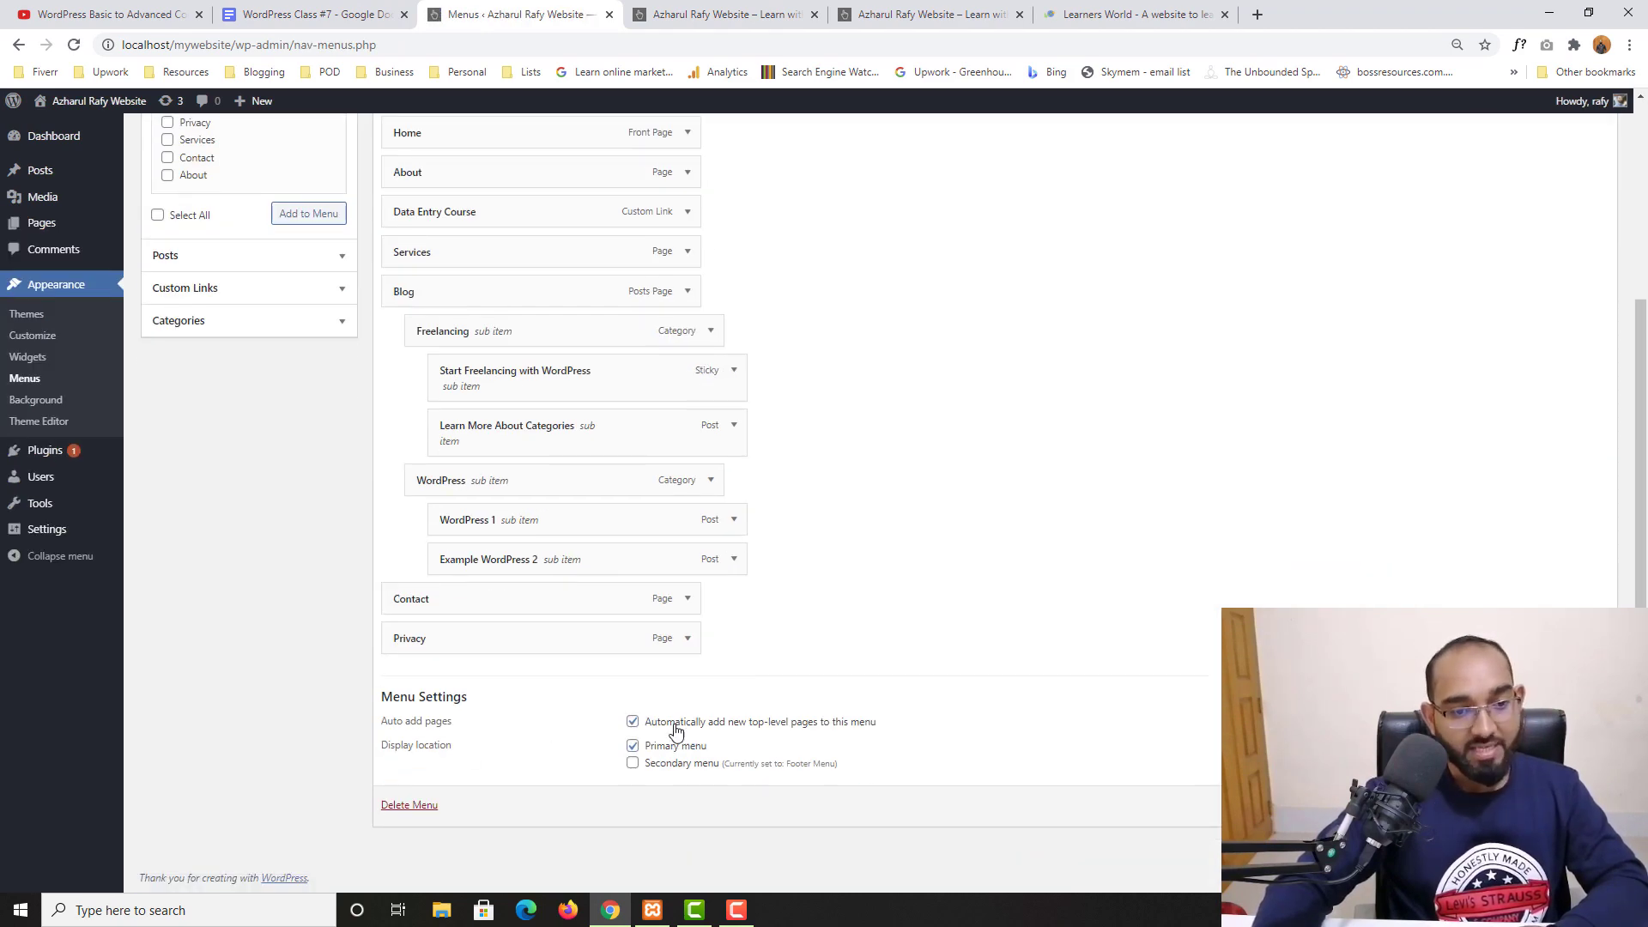
pyautogui.click(738, 729)
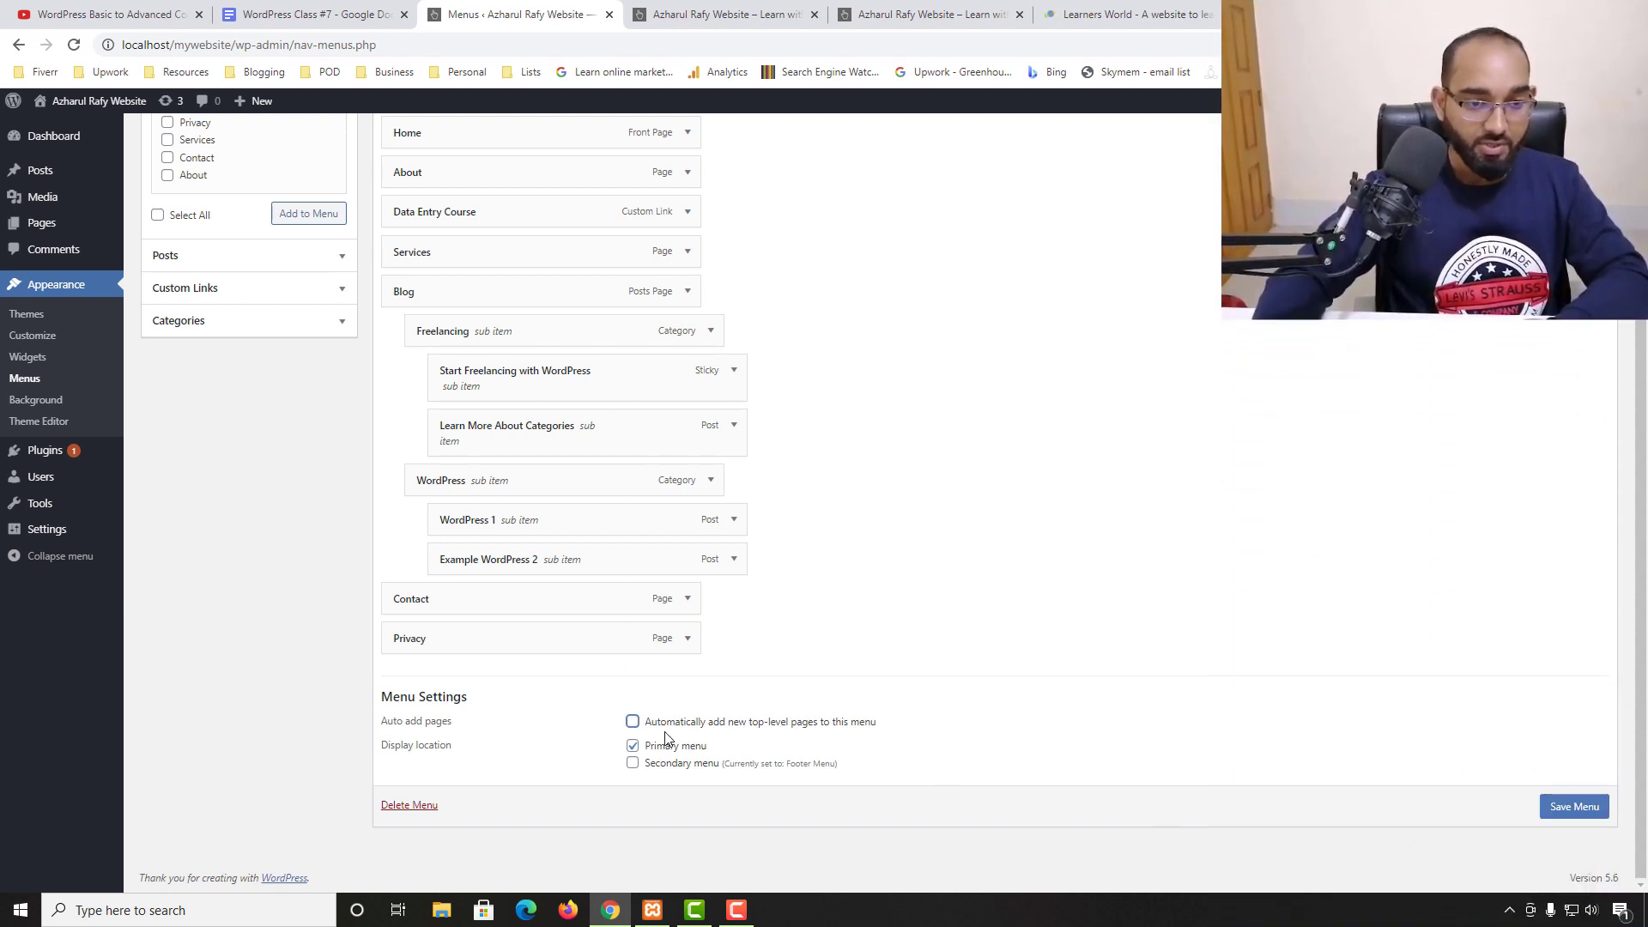
pyautogui.click(1597, 808)
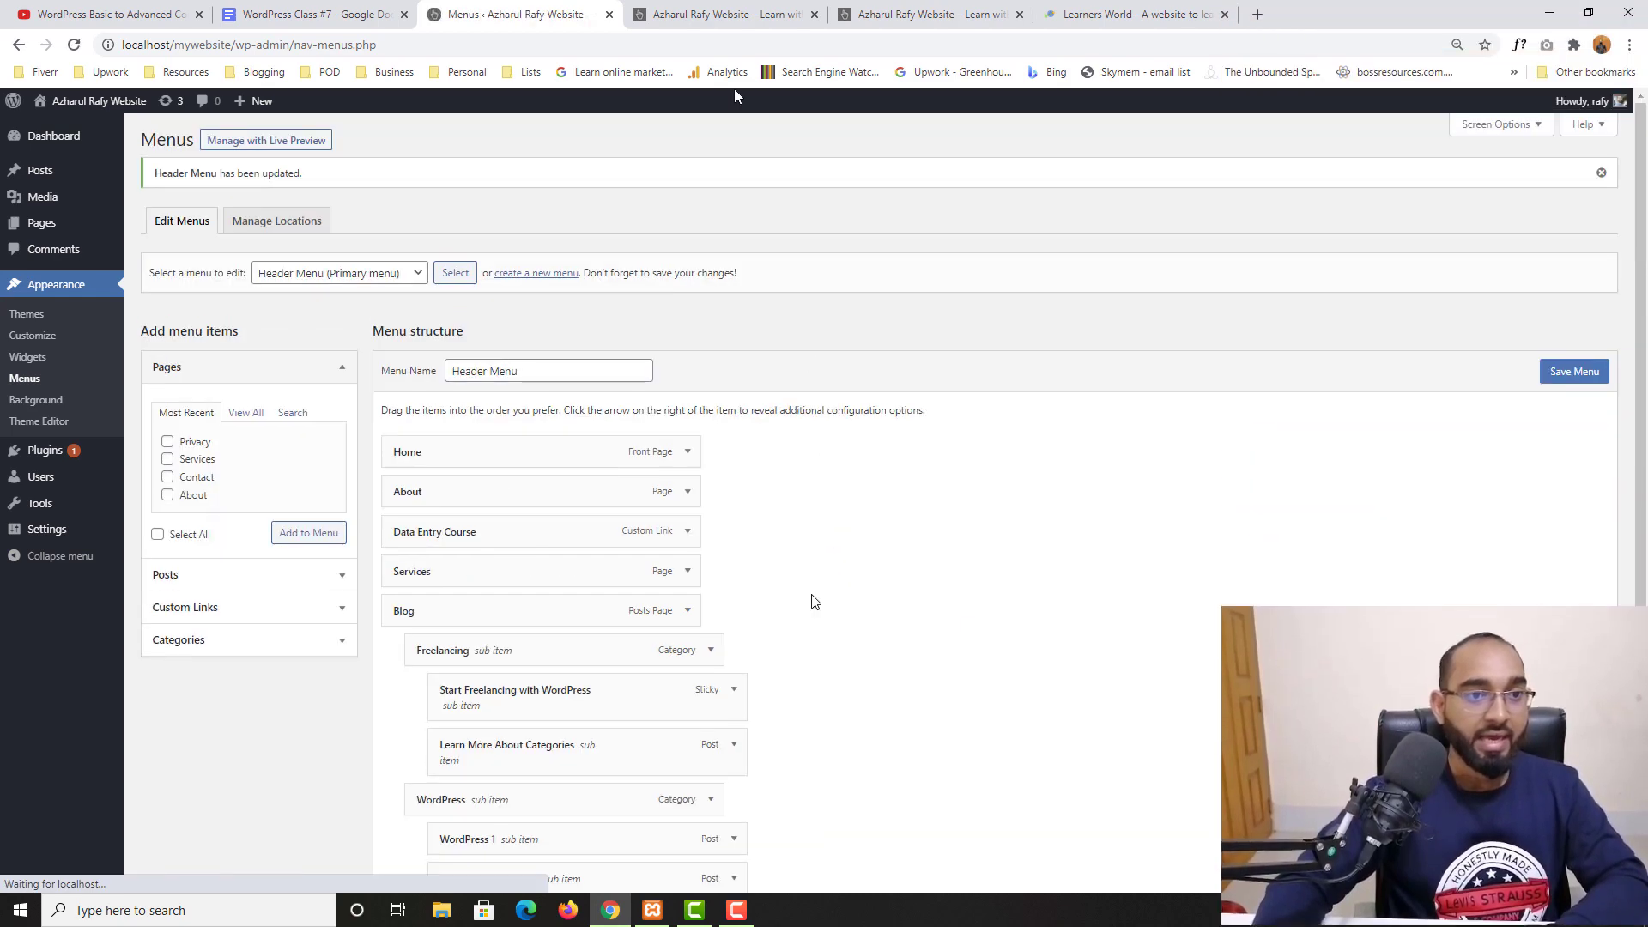
pyautogui.click(695, 14)
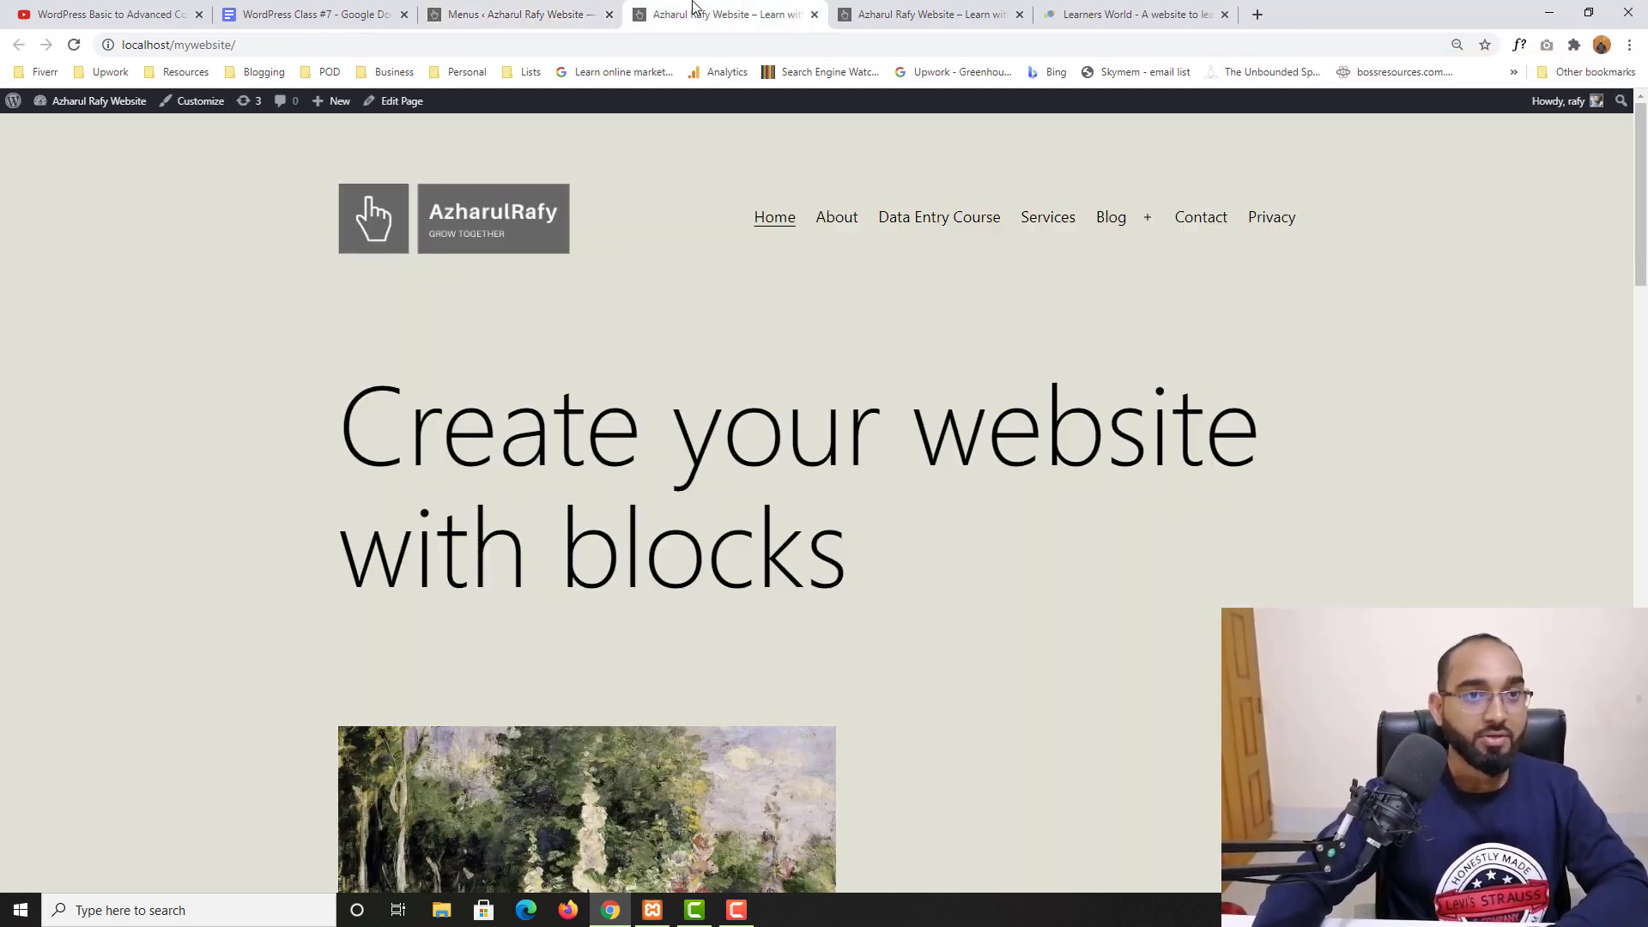
pyautogui.click(74, 44)
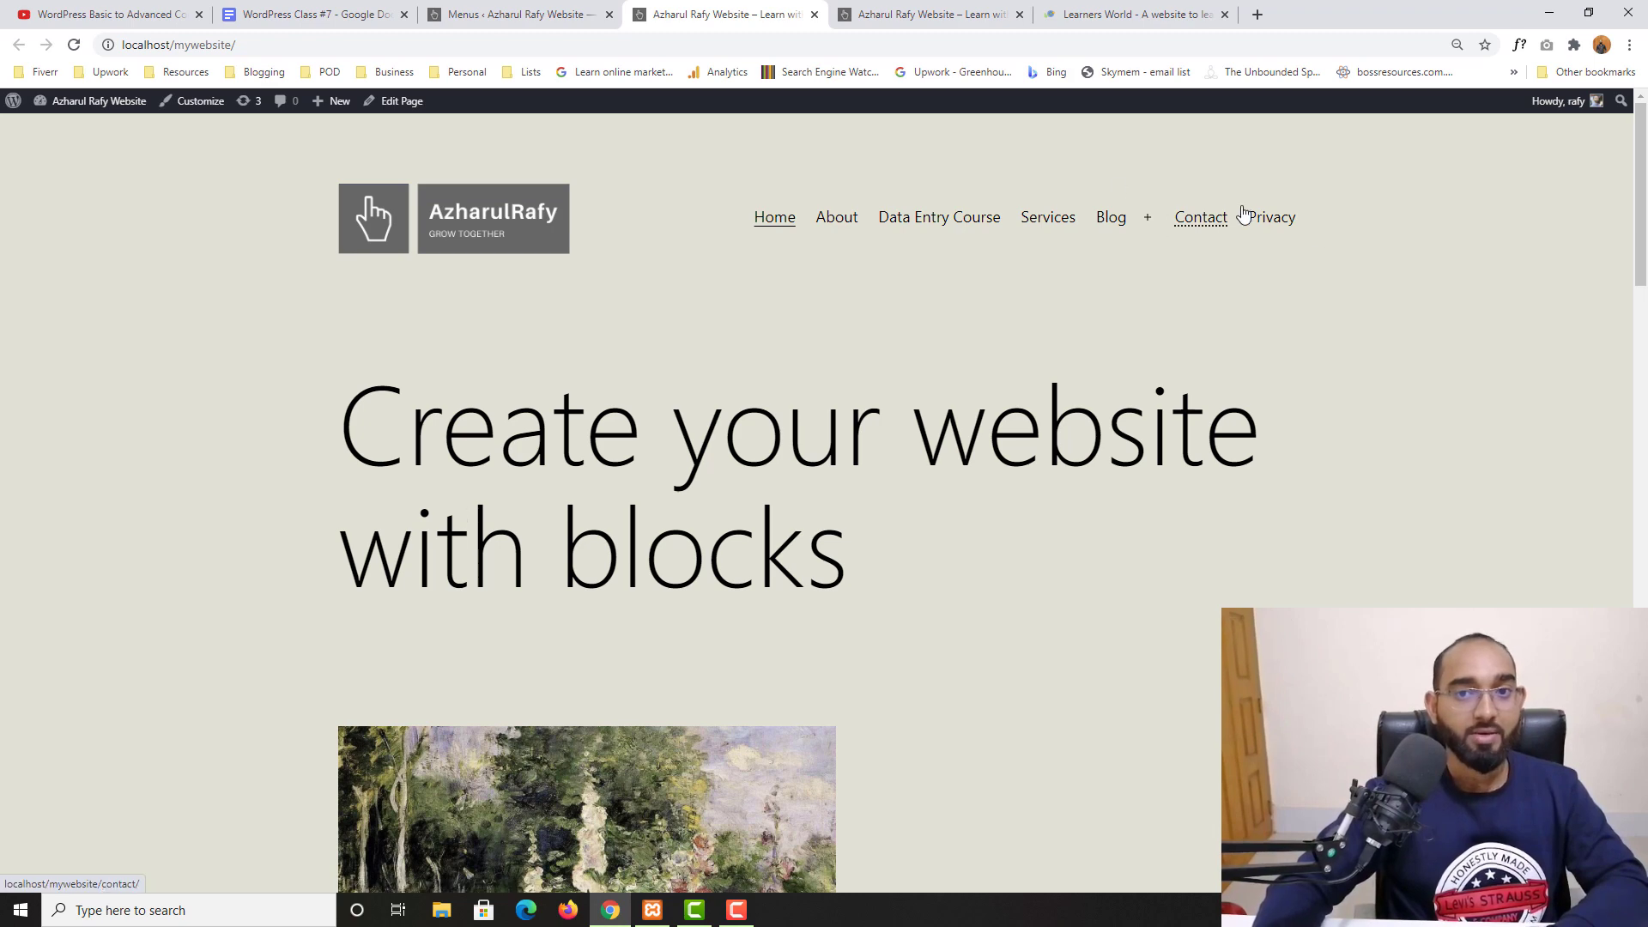
# Remove the Privacy item from Header Menu and save the menu.
pyautogui.click(532, 14)
pyautogui.scroll(-5, 1073, 550)
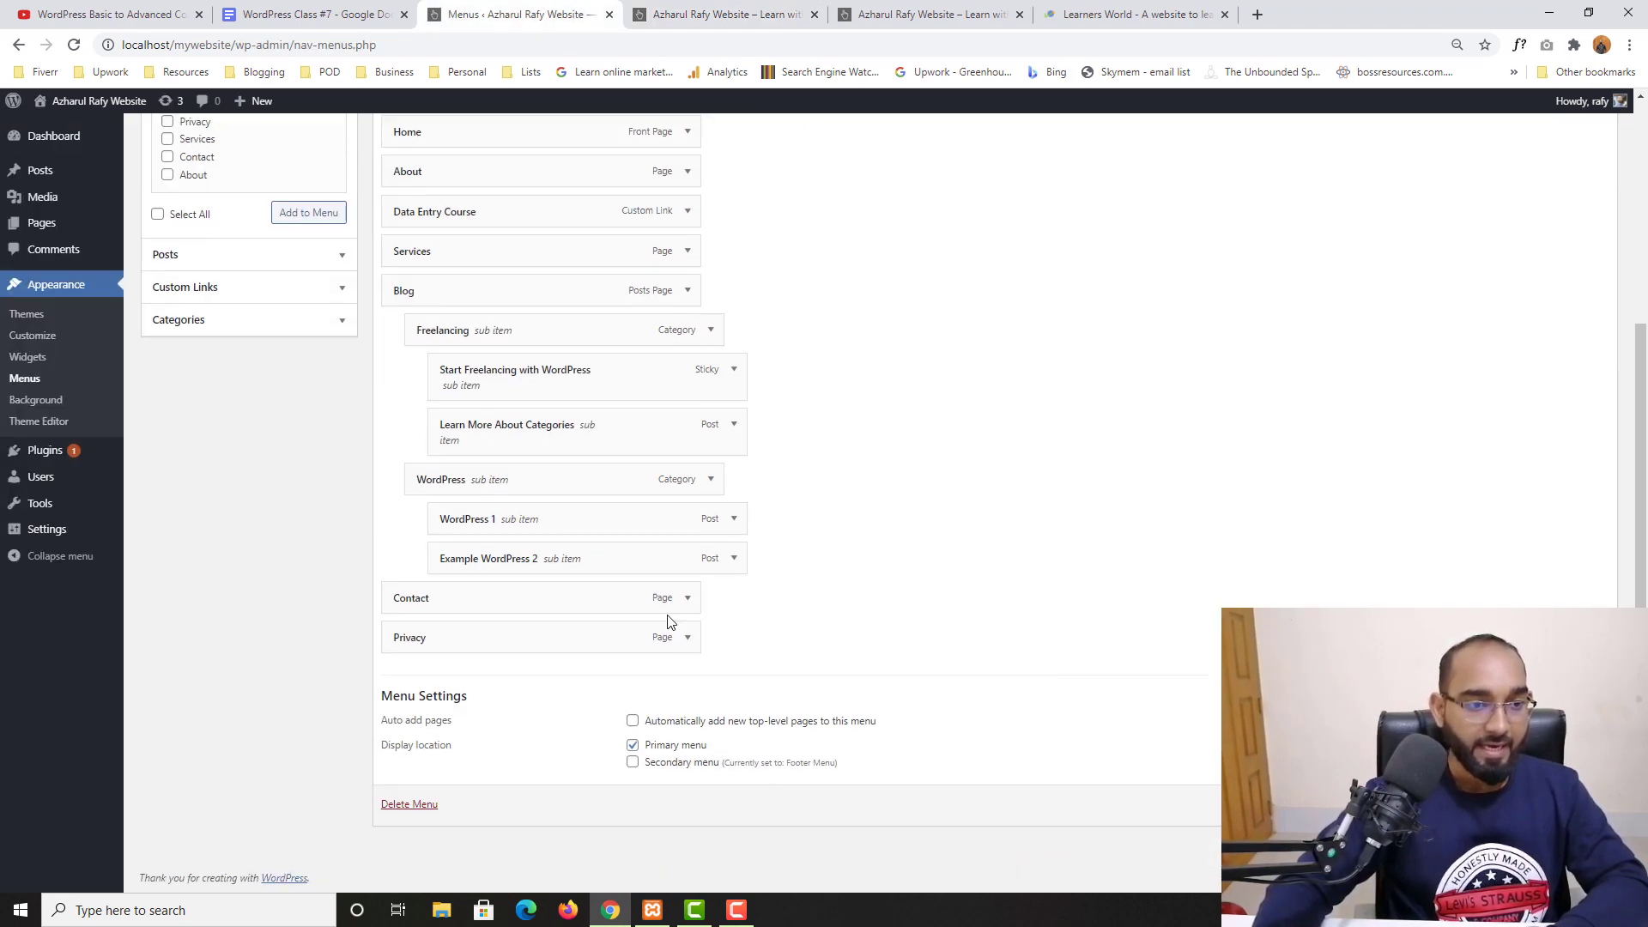
pyautogui.click(688, 637)
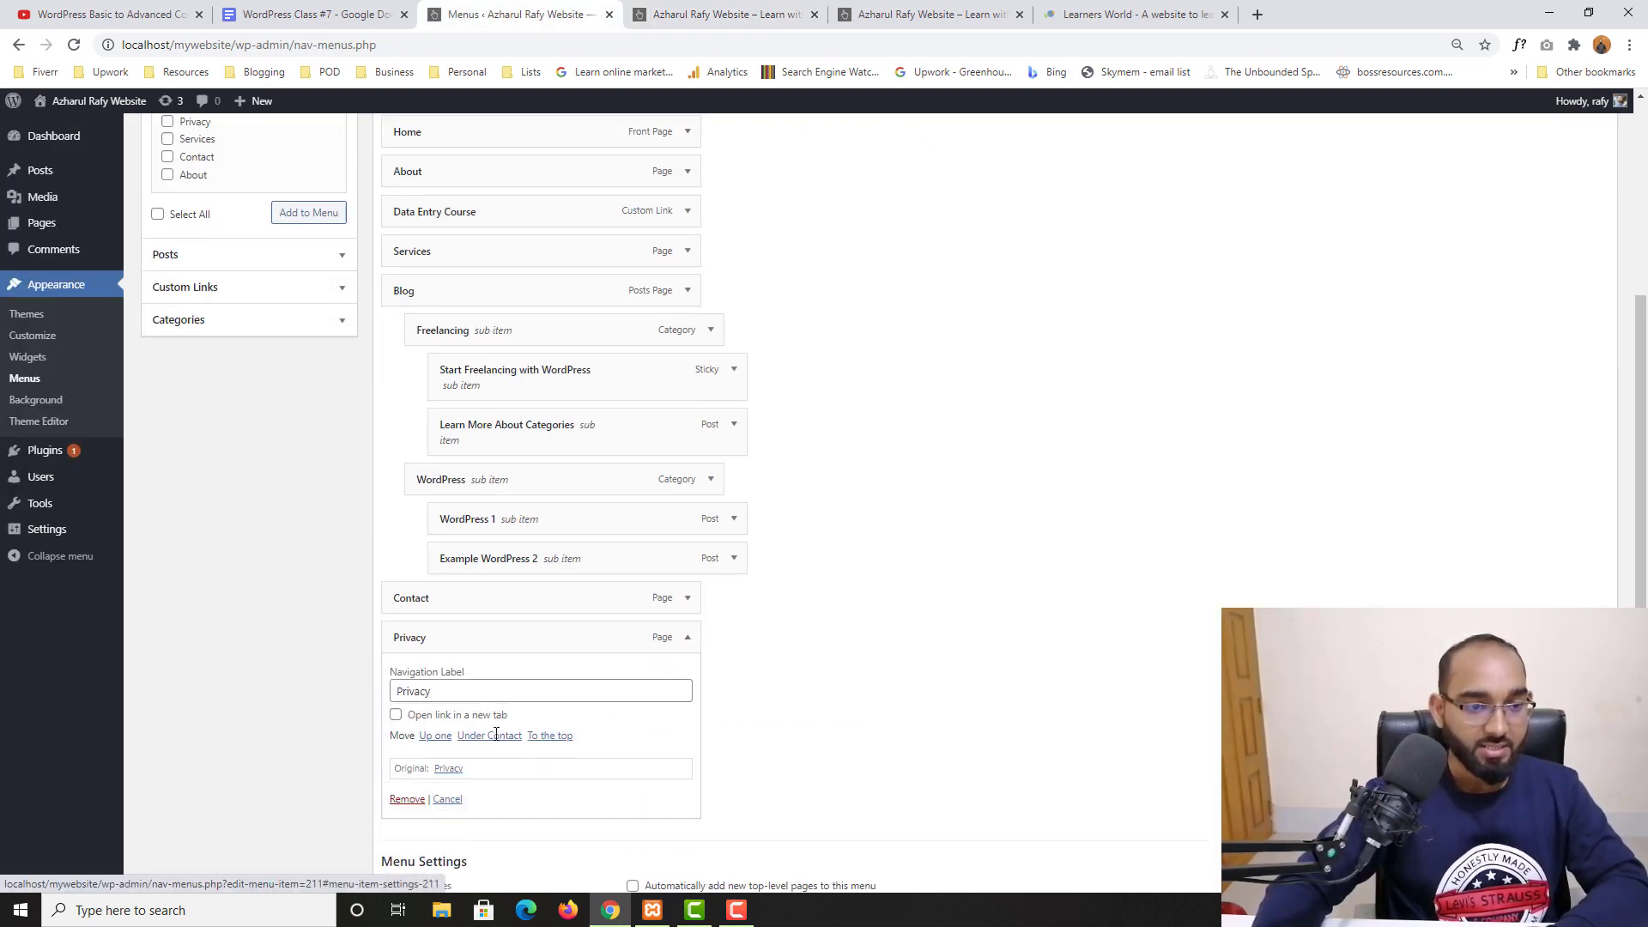
pyautogui.click(407, 800)
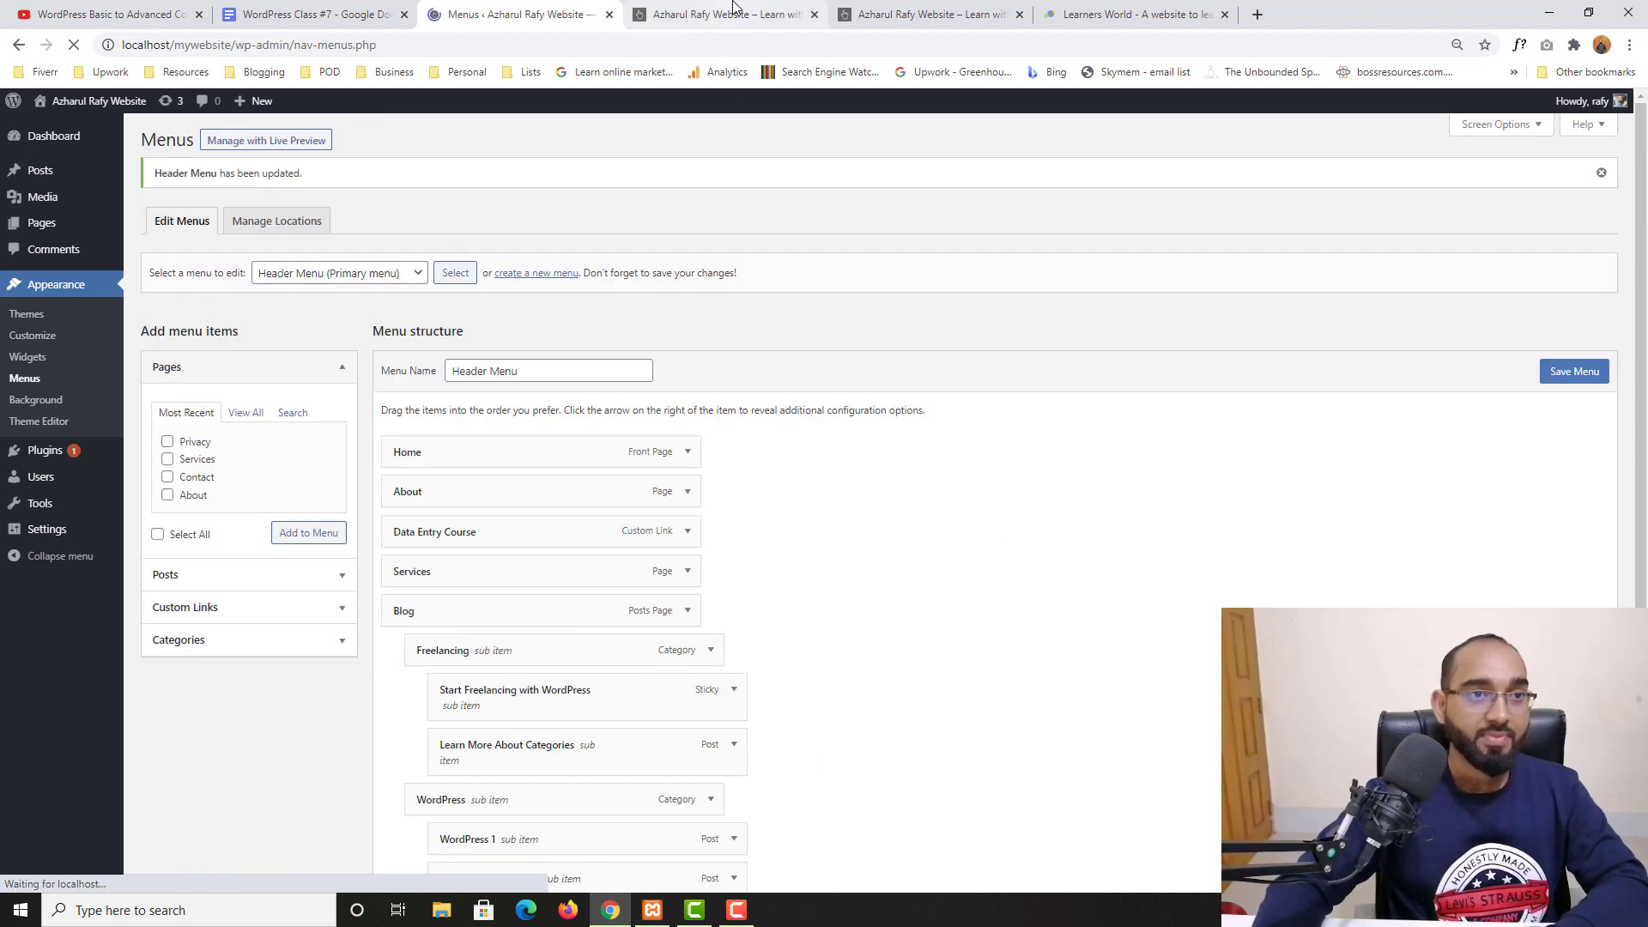
# Reload the website to review its header and footer menus, and switch to the YouTube playlist of the WordPress course.
pyautogui.click(764, 14)
pyautogui.click(74, 47)
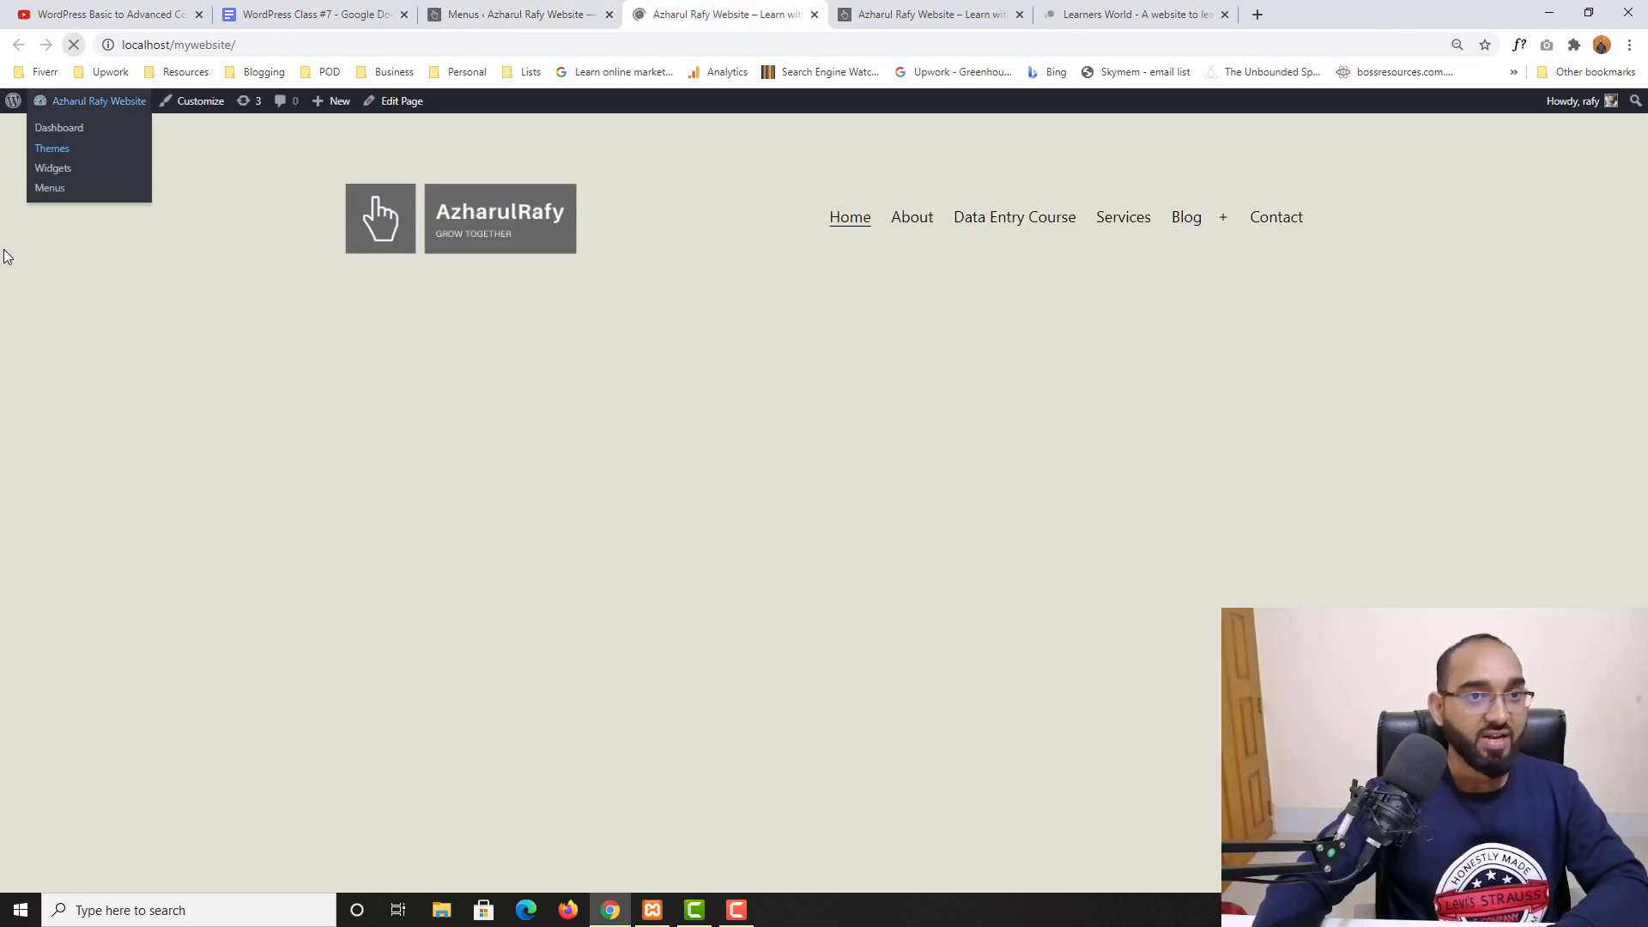
pyautogui.moveTo(1188, 240)
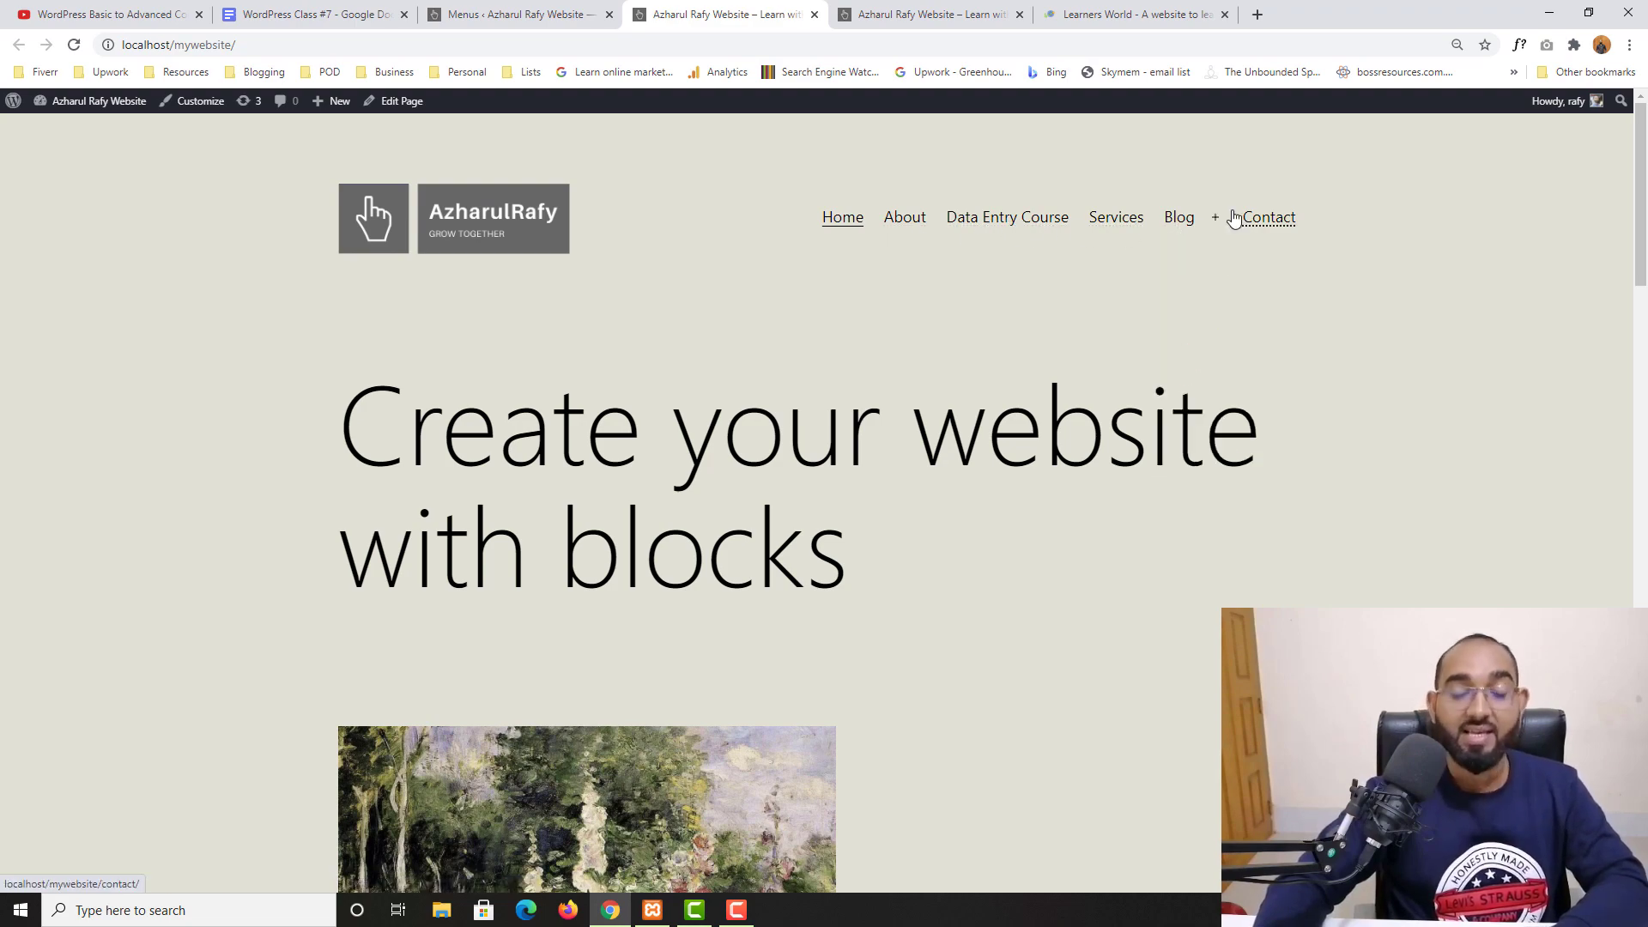
pyautogui.scroll(-5, 626, 727)
pyautogui.scroll(-10, 626, 727)
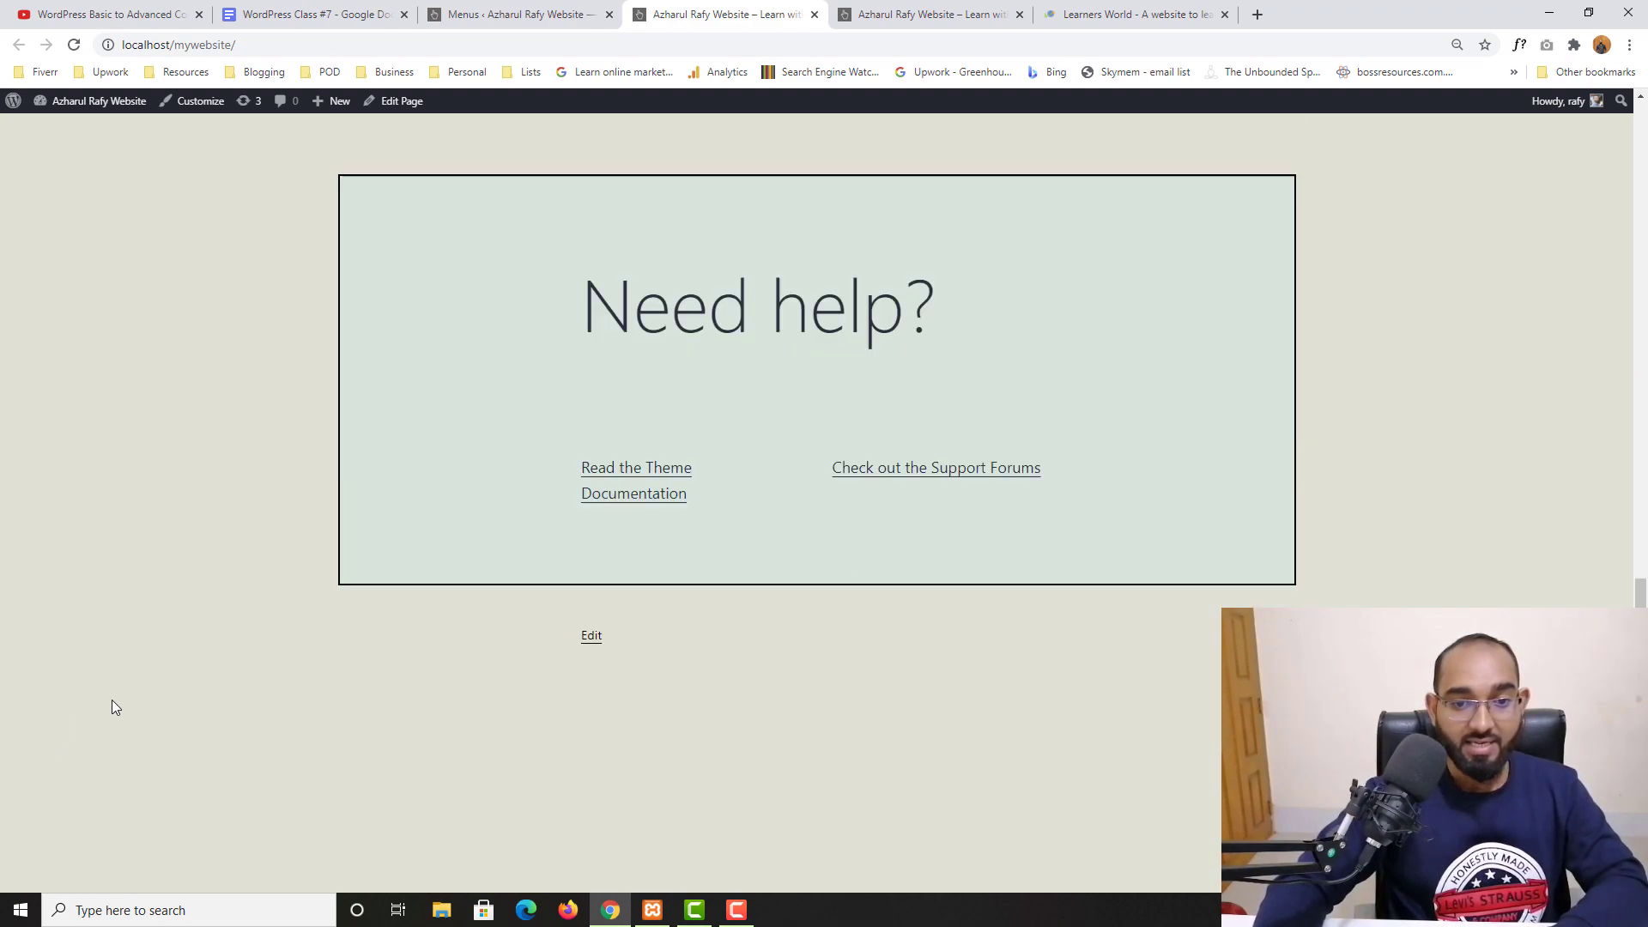
pyautogui.scroll(-2, 610, 727)
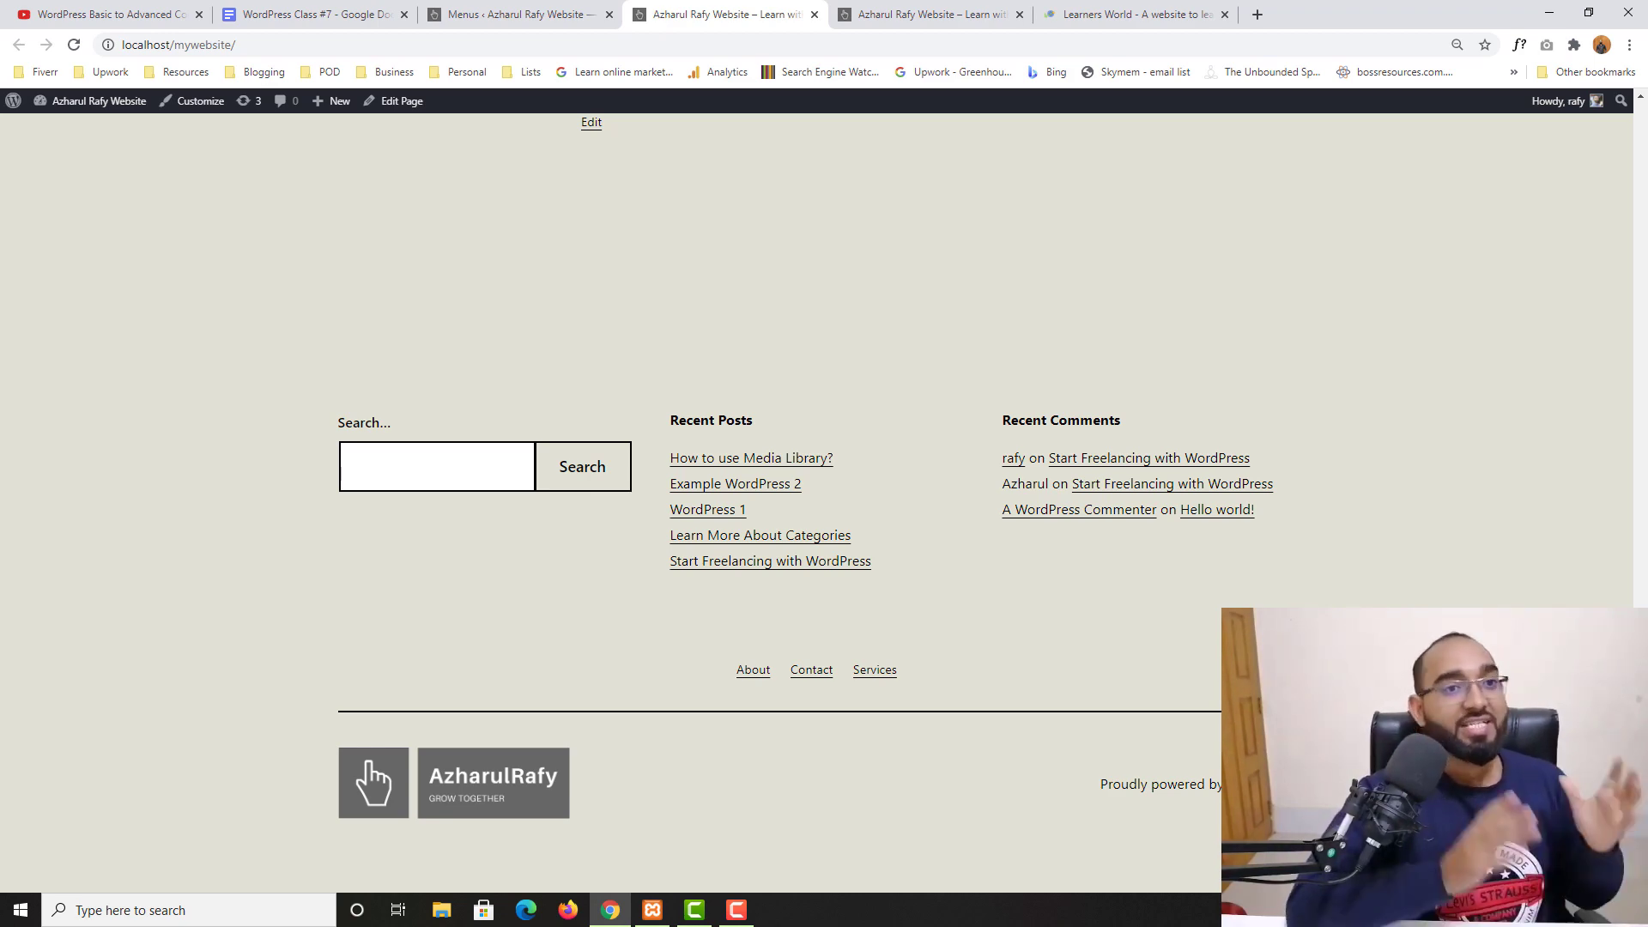
pyautogui.click(91, 12)
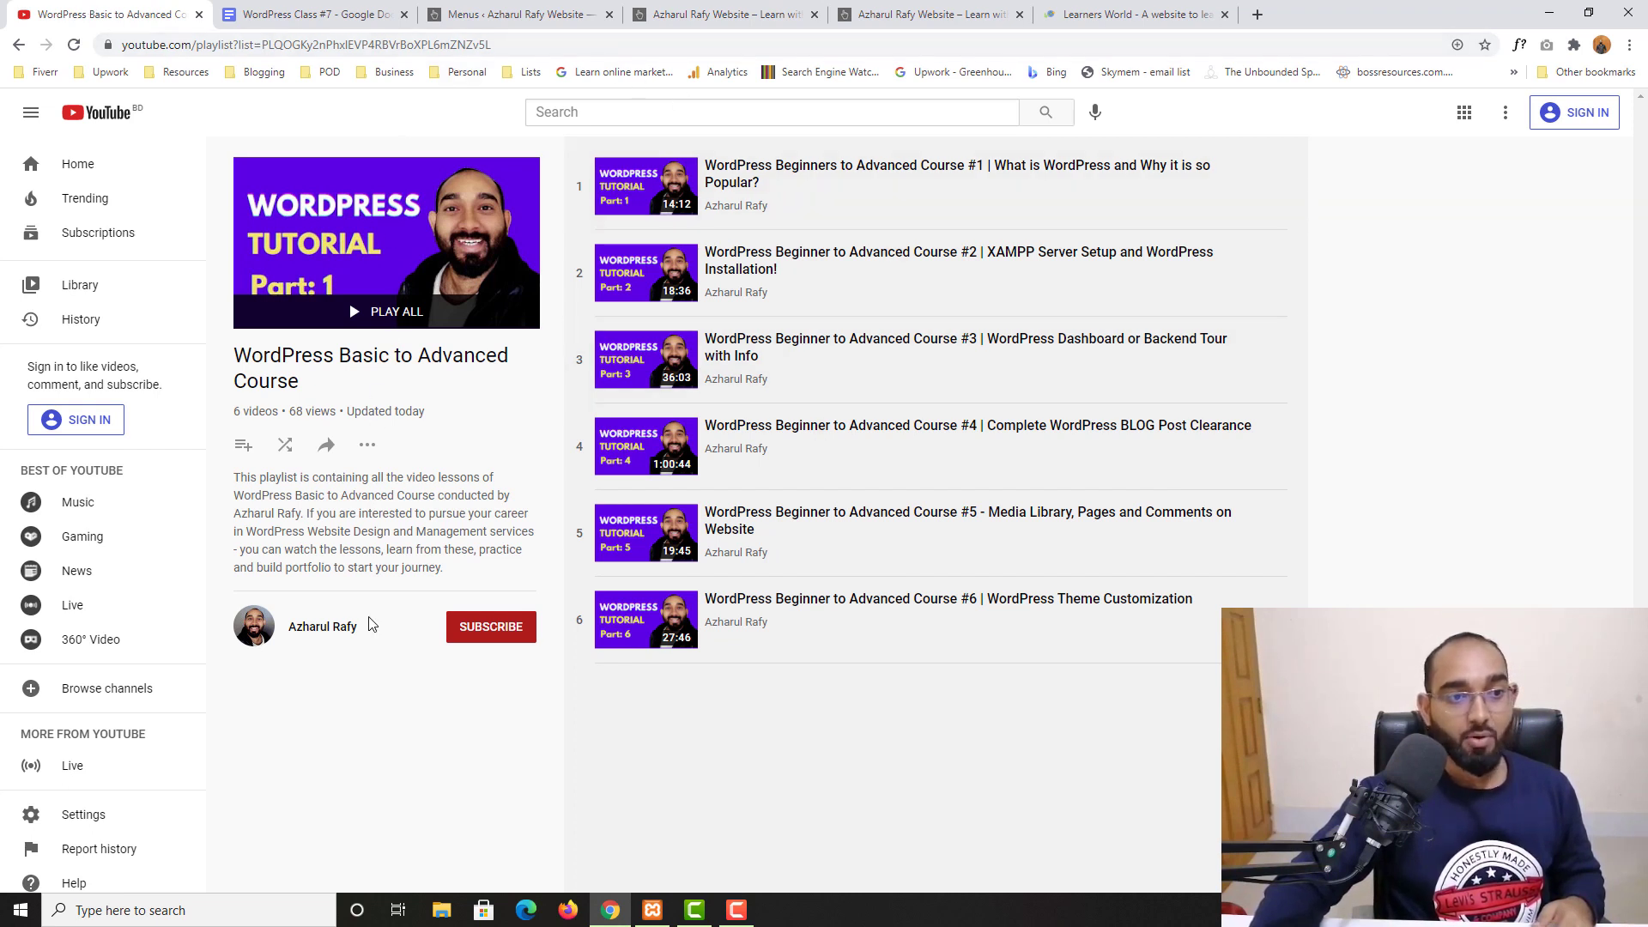